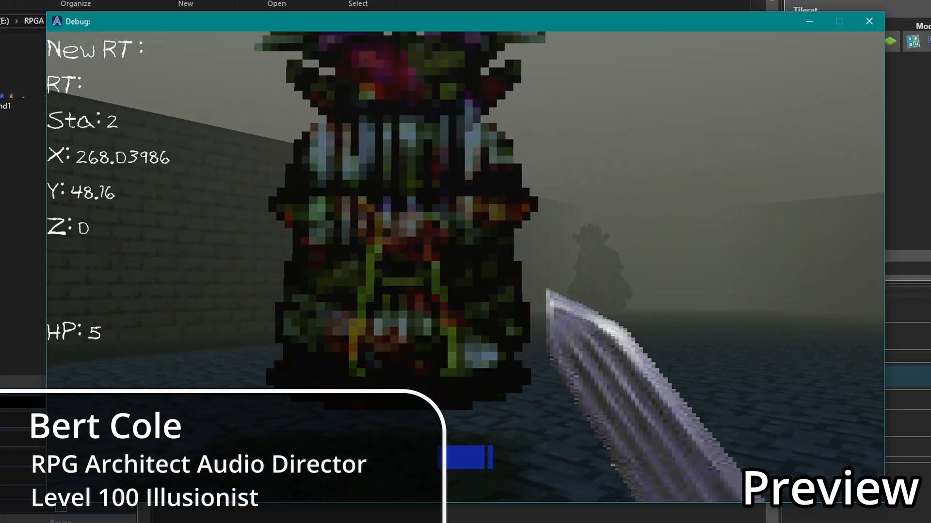
Play-test first-person movement, the sword attack and the hand spell in the running debug game.
key(Up)
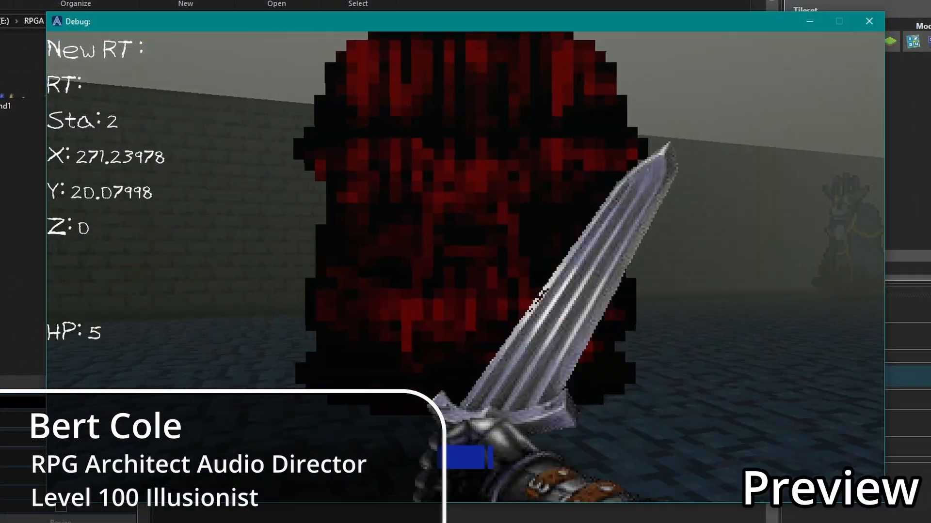
key(Up)
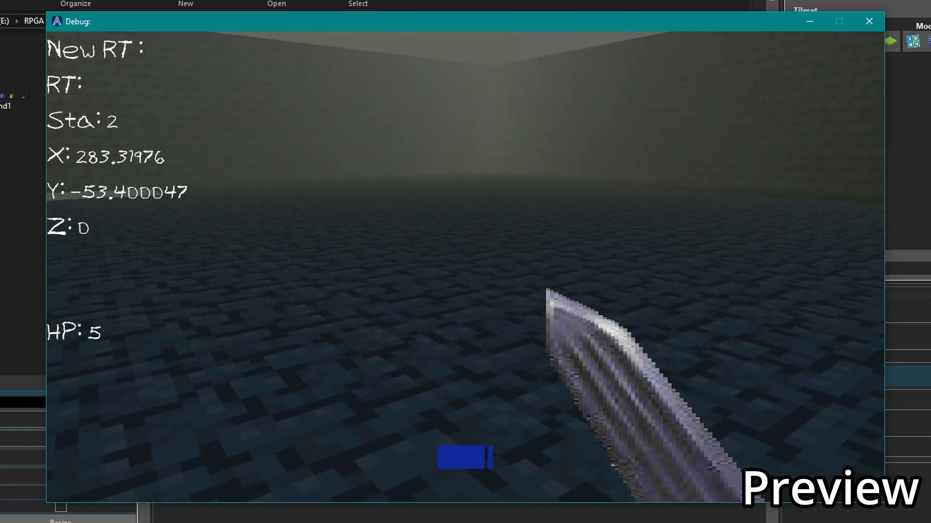
key(w)
key(w)
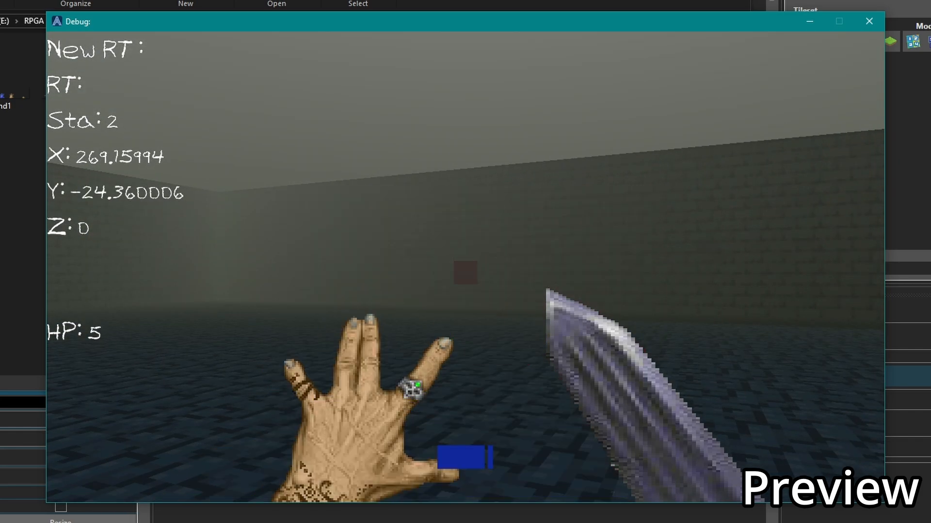
key(d)
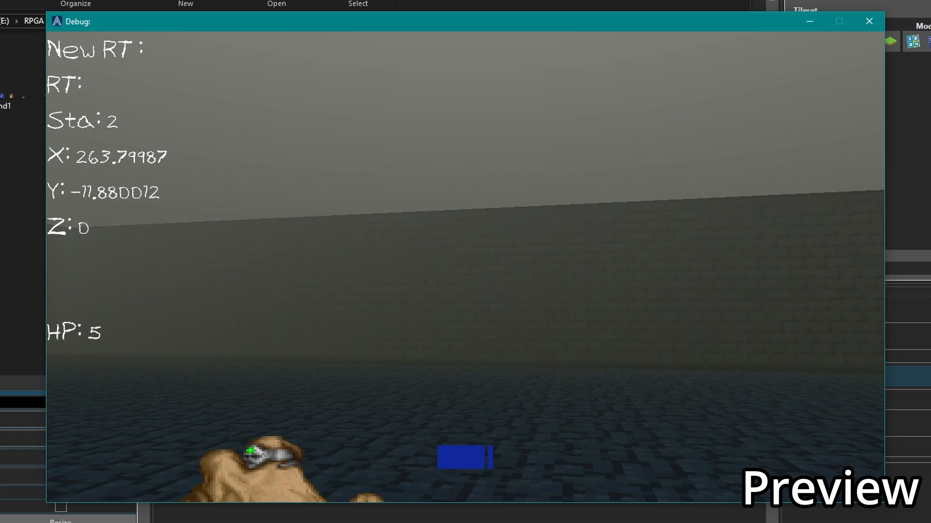
key(d)
key(space)
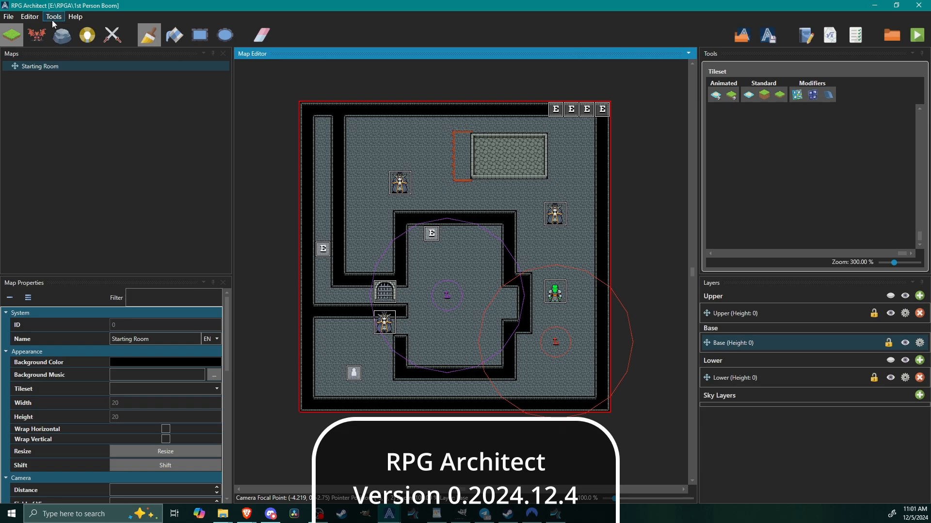
Open the database in a maximized window and duplicate the Bullet entity definition into empty slot 005.
click(53, 19)
click(62, 28)
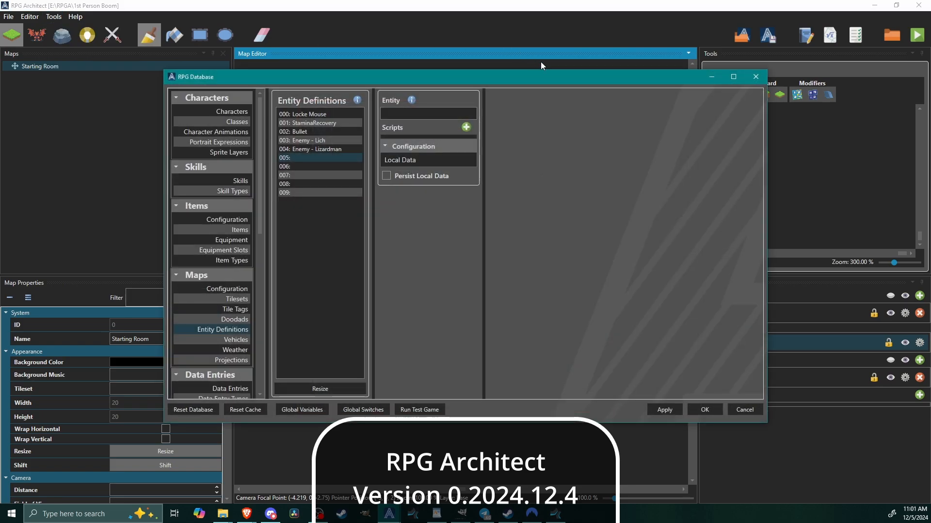
double_click(579, 78)
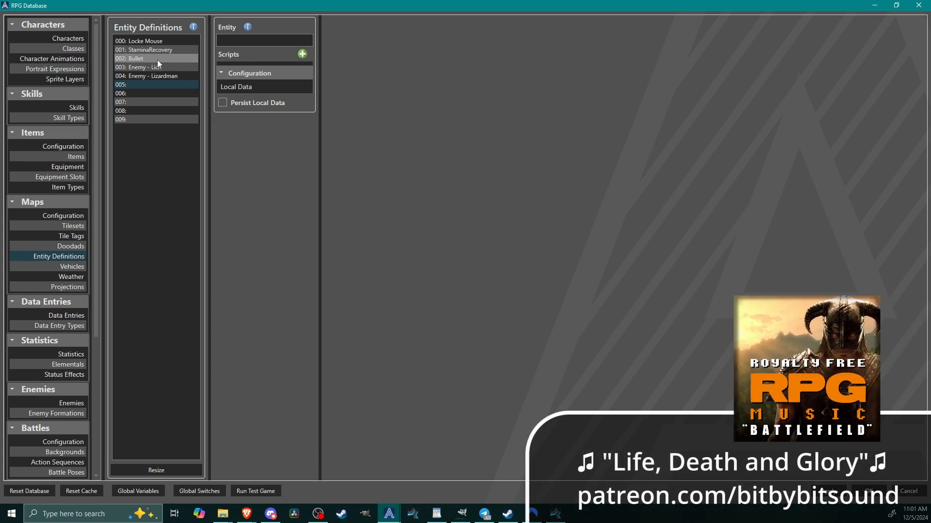
click(141, 59)
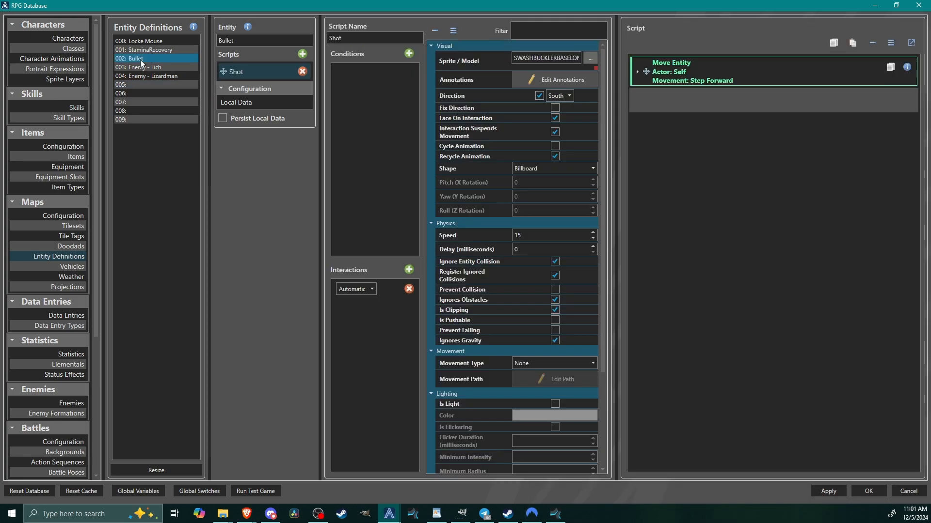
right_click(141, 61)
click(171, 63)
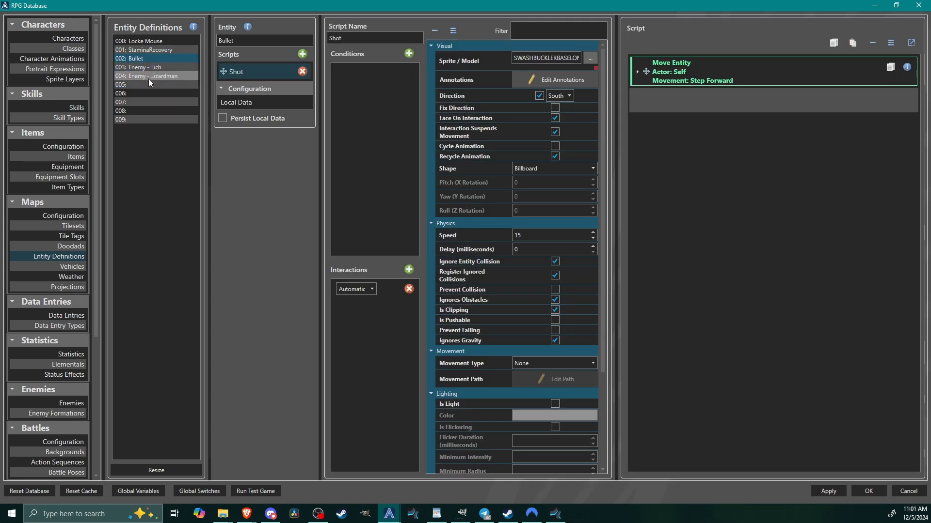
click(146, 81)
right_click(147, 82)
click(166, 112)
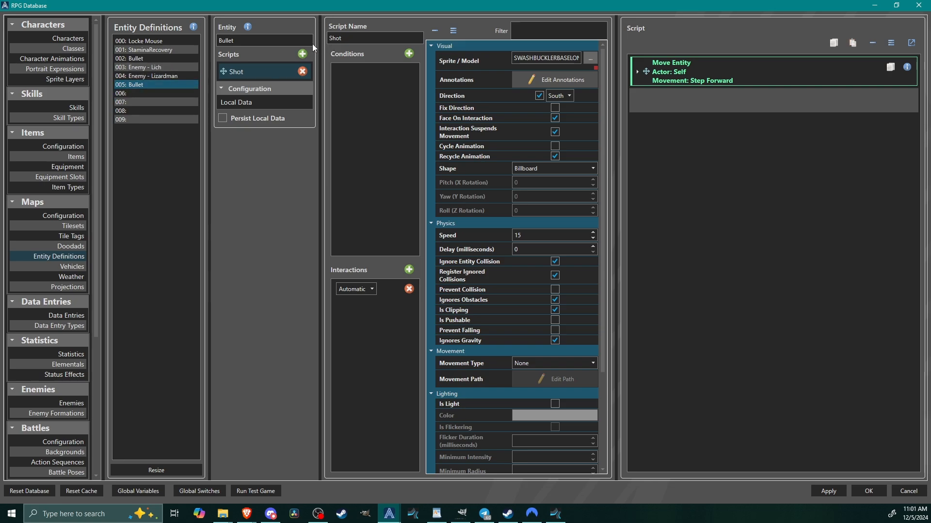
Rename the copied entity definition Sword and its script Slash.
double_click(290, 39)
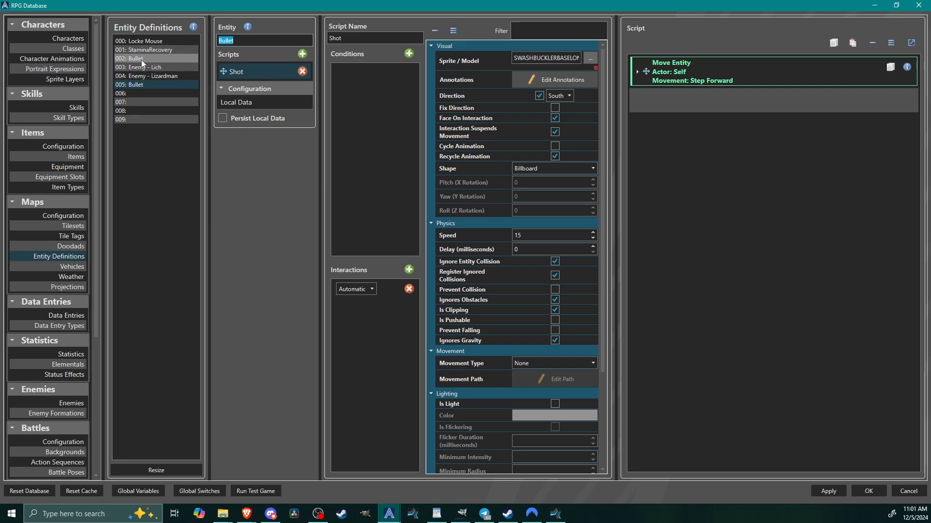
text(S)
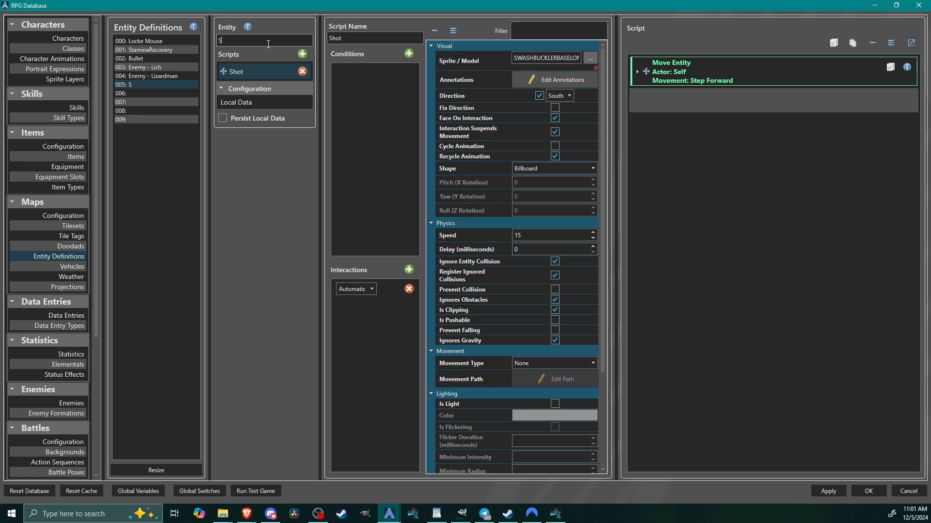
text(word)
double_click(350, 39)
text(Slash)
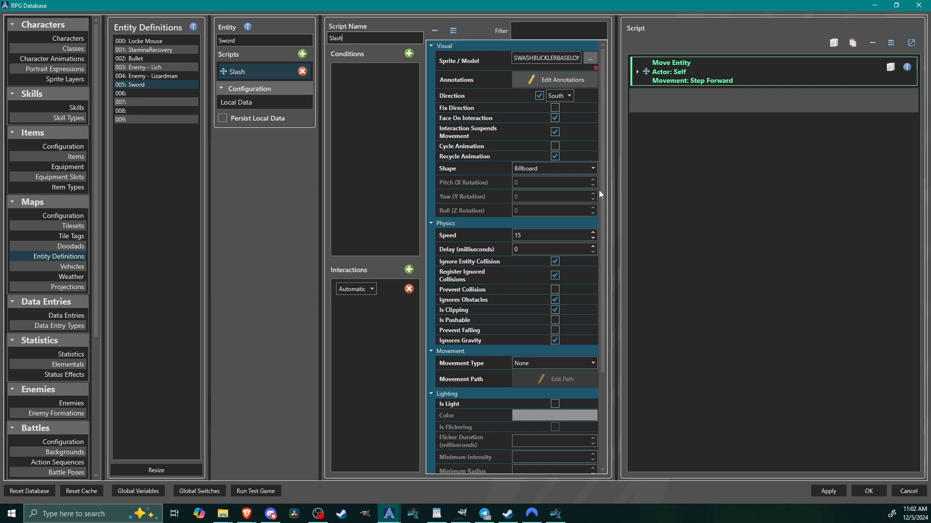
Give the Slash script a Capsule collider with a diameter of 1 and a height of .5.
drag(604, 196, 616, 341)
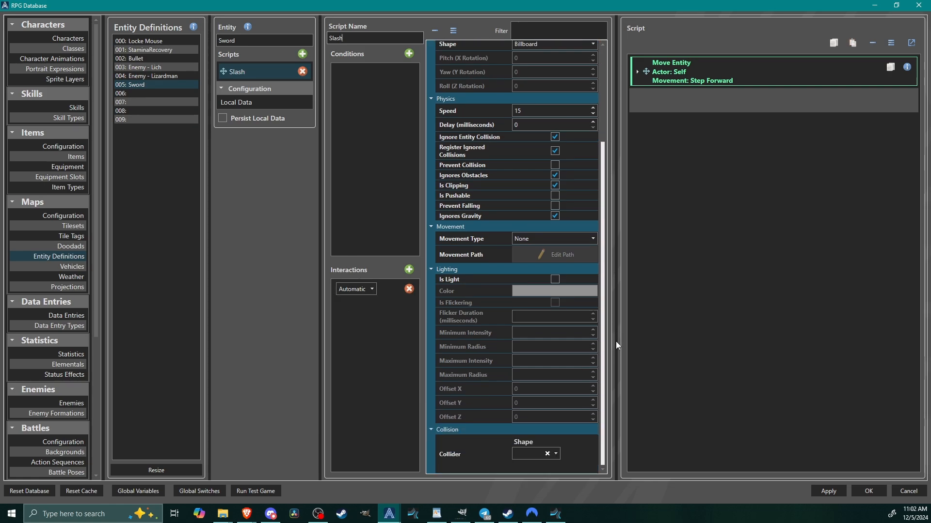
click(527, 455)
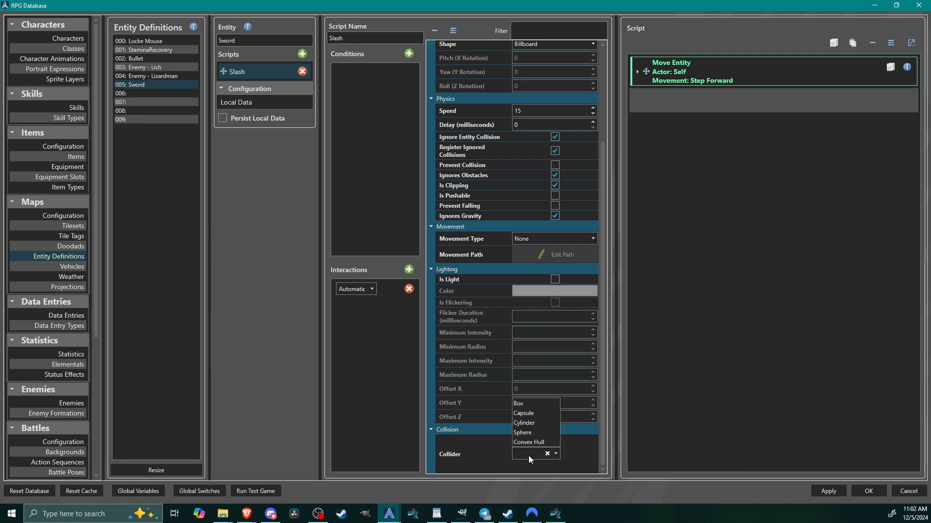
click(538, 414)
scroll(582, 454, down, 1)
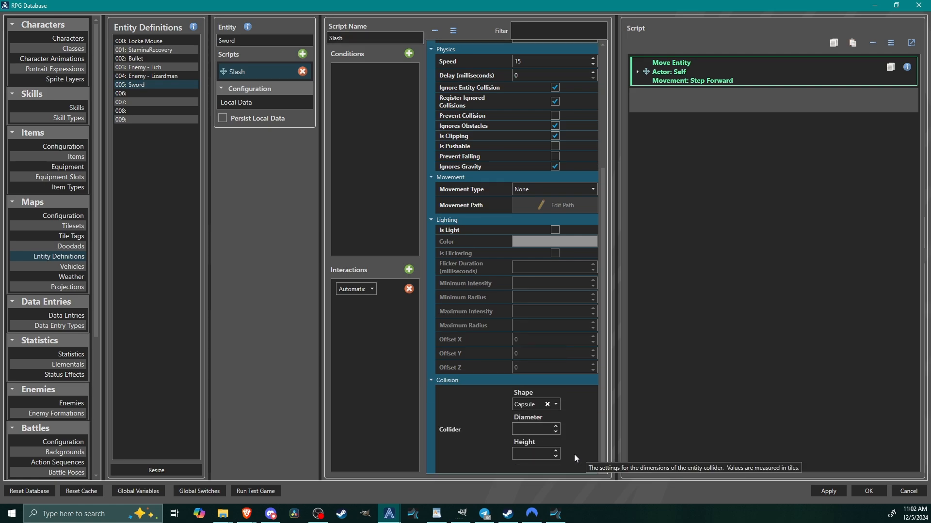
click(525, 428)
text(1)
click(524, 455)
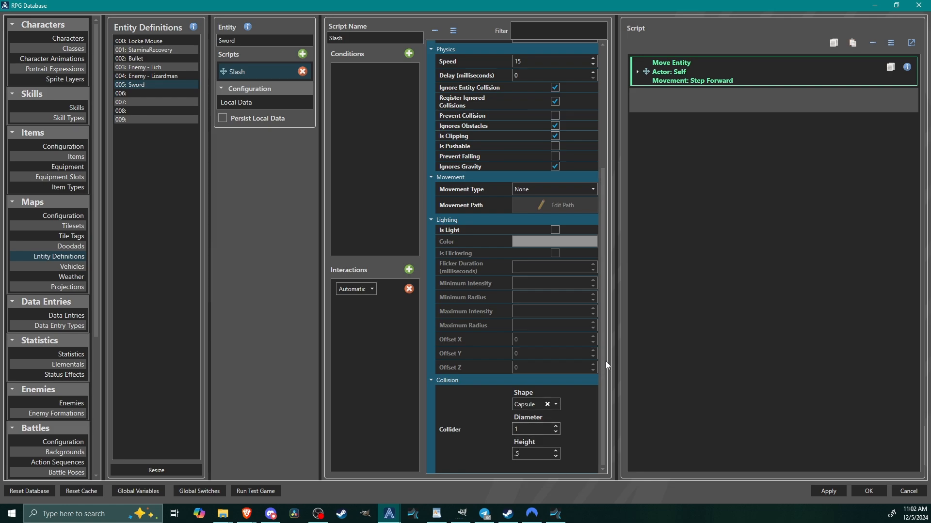
Expand the Slash script's Move Entity command and review the movement elements it uses.
scroll(601, 320, up, 4)
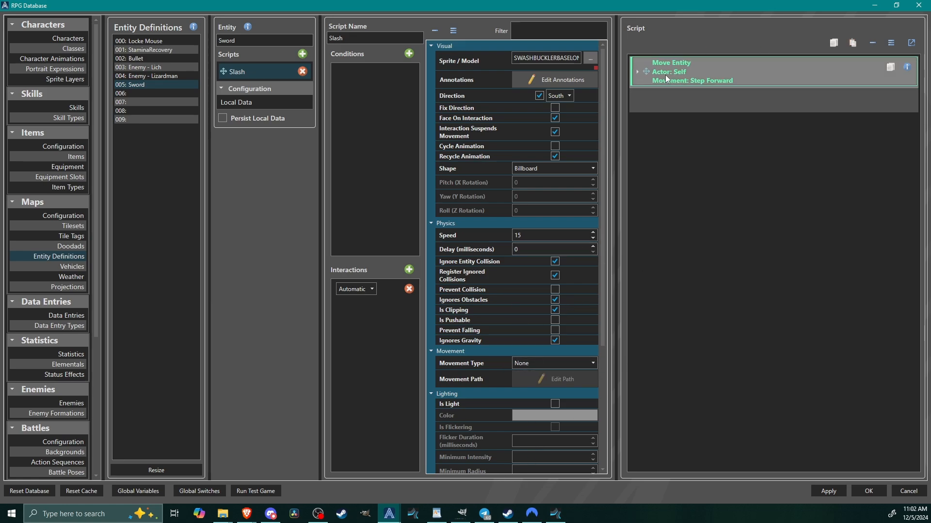
click(725, 76)
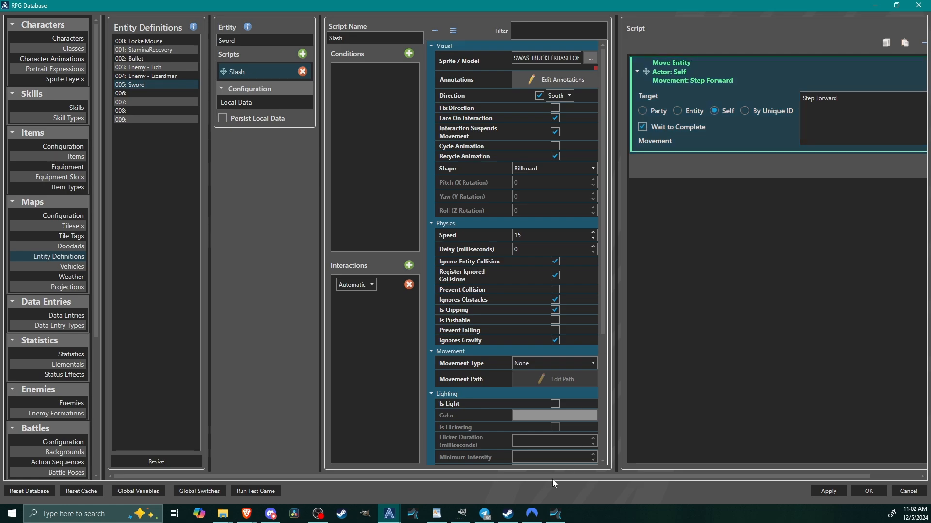
drag(554, 479, 761, 478)
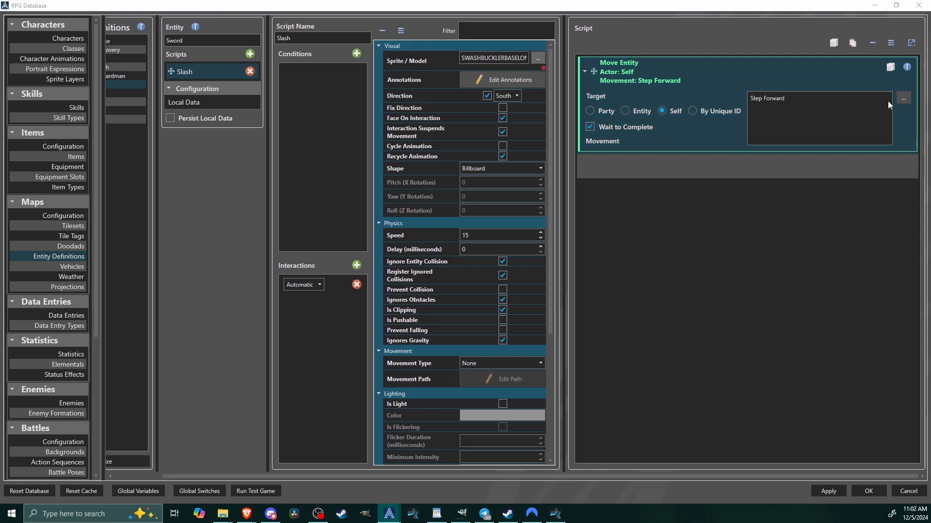
click(903, 98)
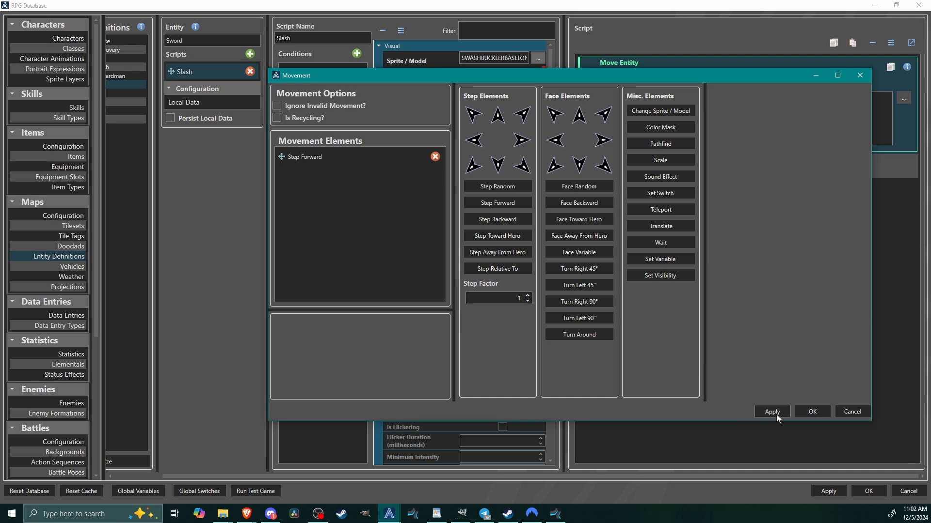
click(814, 412)
Add a Remove Entity command after Move Entity in the Slash script, targeting Self.
right_click(603, 165)
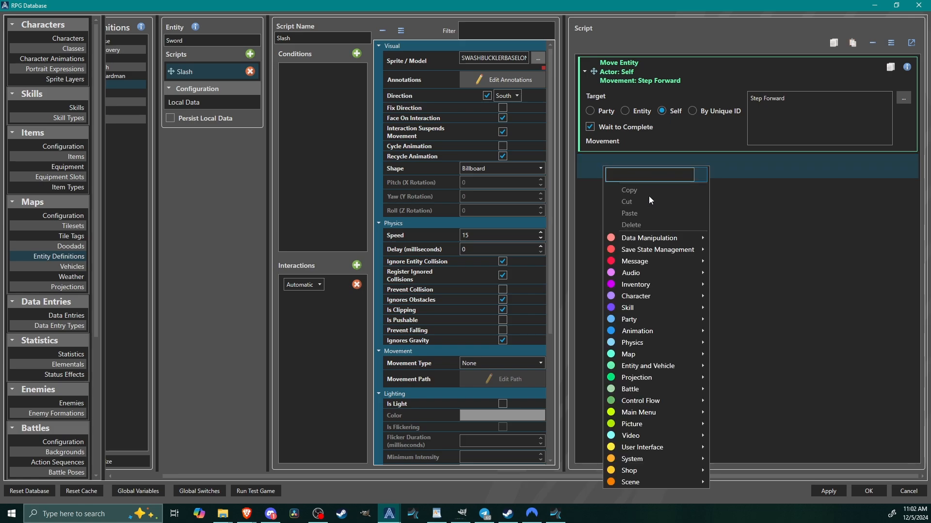
mouse_move(672, 366)
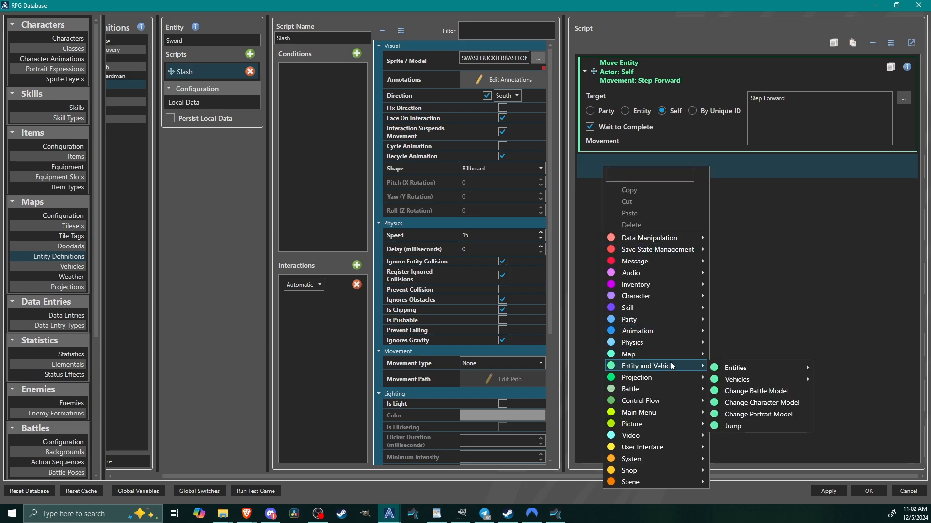
mouse_move(757, 367)
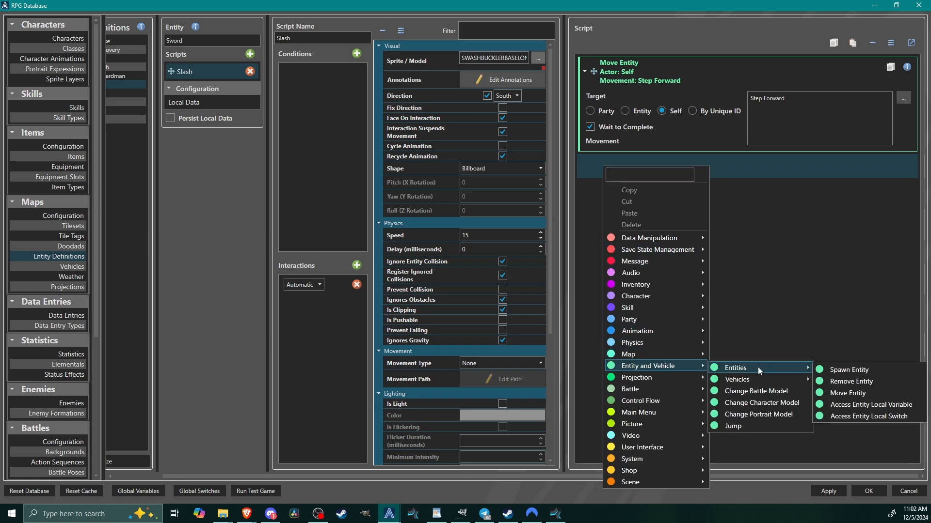
click(851, 381)
click(663, 226)
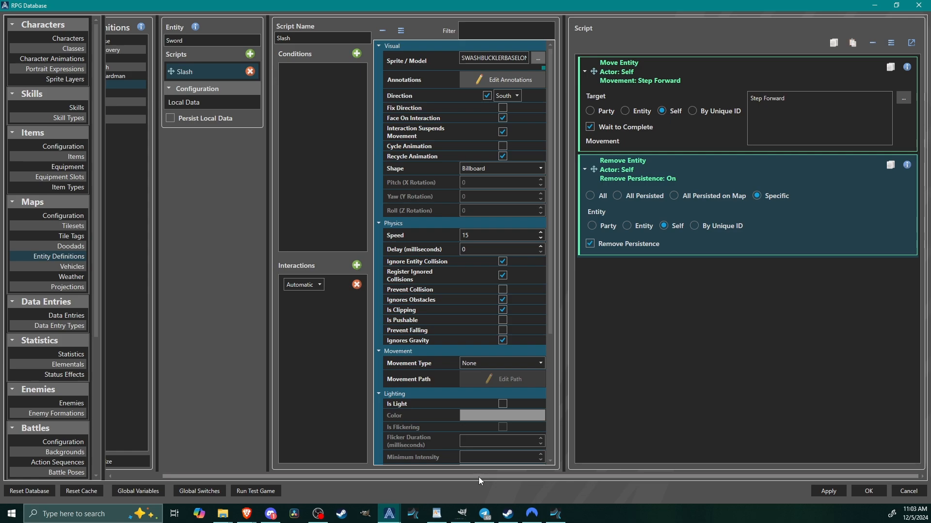
Duplicate the Bullet projection into empty slot 001 and rename the copy Sword.
drag(479, 477, 426, 477)
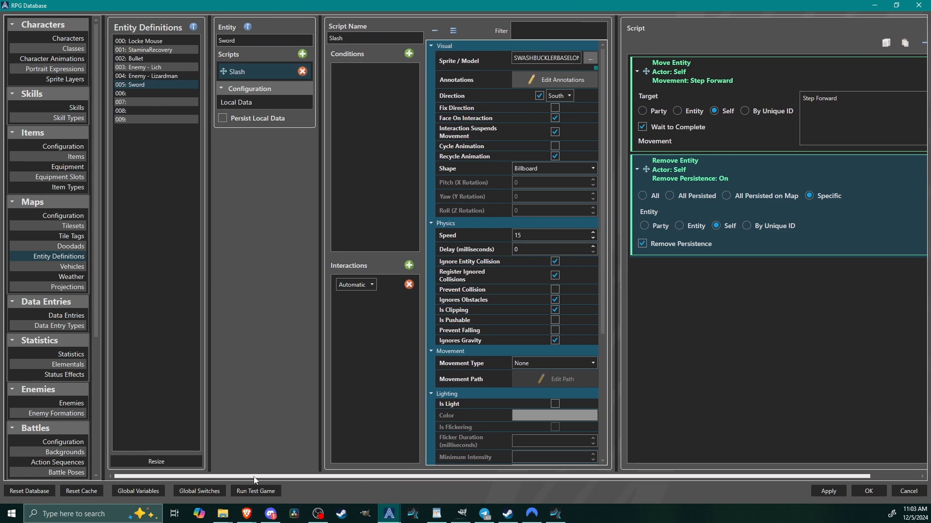
click(63, 288)
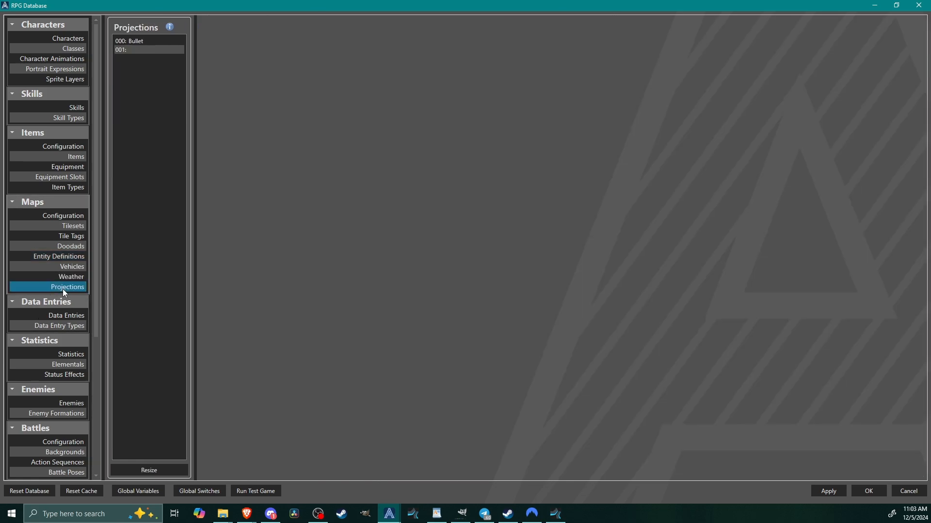
click(132, 41)
right_click(163, 45)
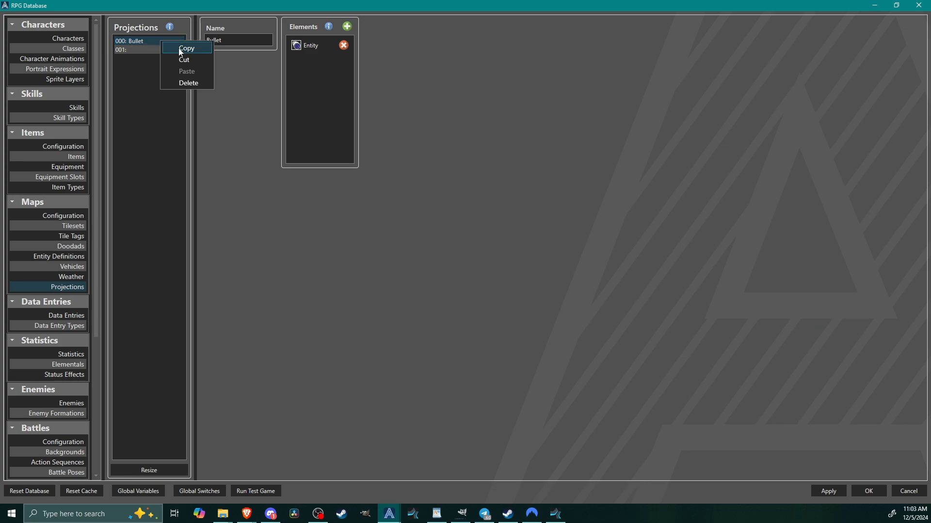
click(176, 46)
click(130, 50)
right_click(132, 51)
click(153, 82)
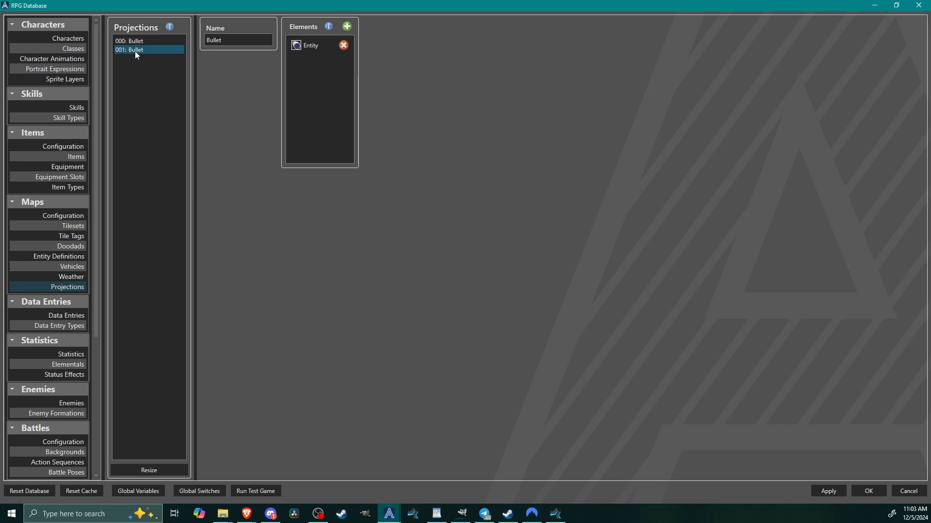
double_click(231, 40)
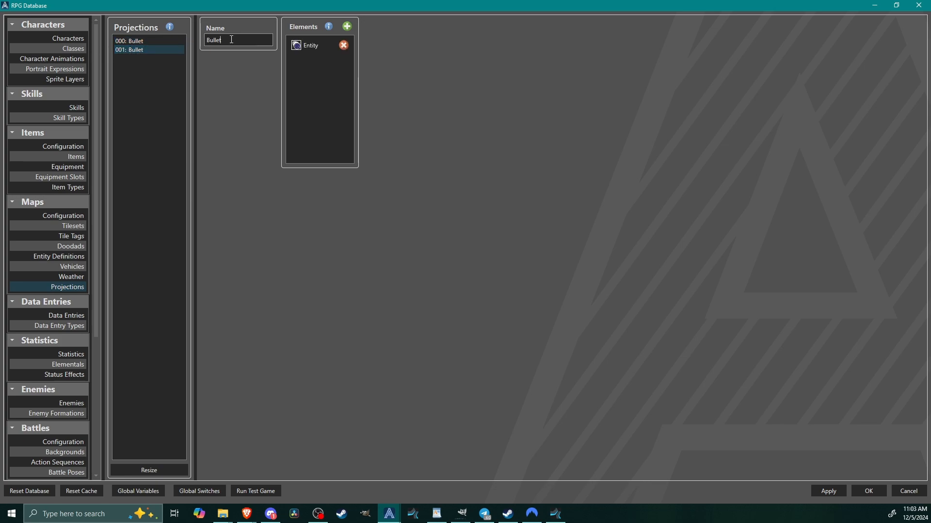
text(Sword)
Set the Sword projection's Entity element to the Sword entity definition, check its Rotation modifier and apply the database changes.
click(318, 47)
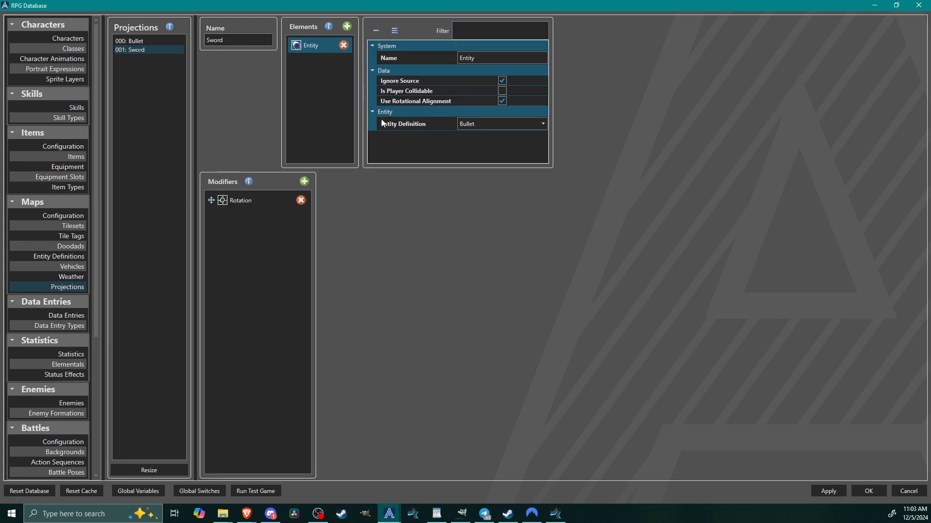
click(501, 123)
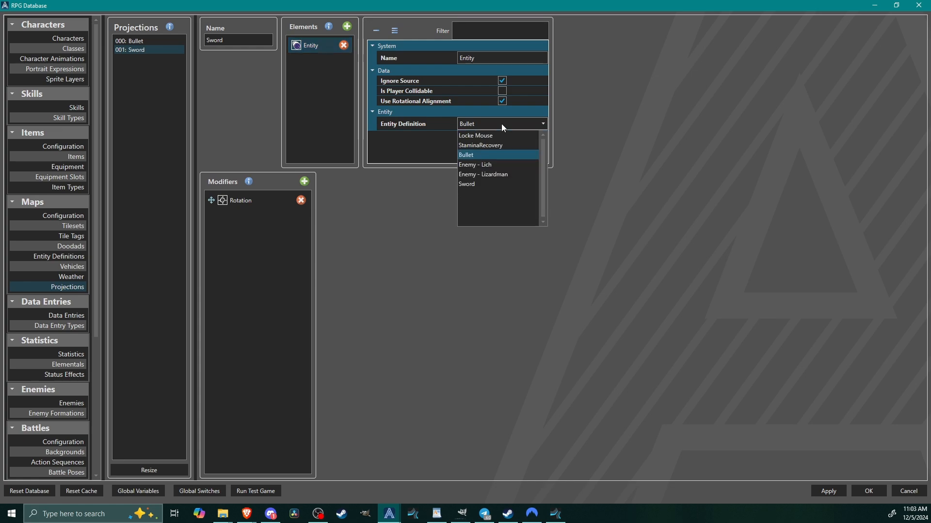
click(486, 184)
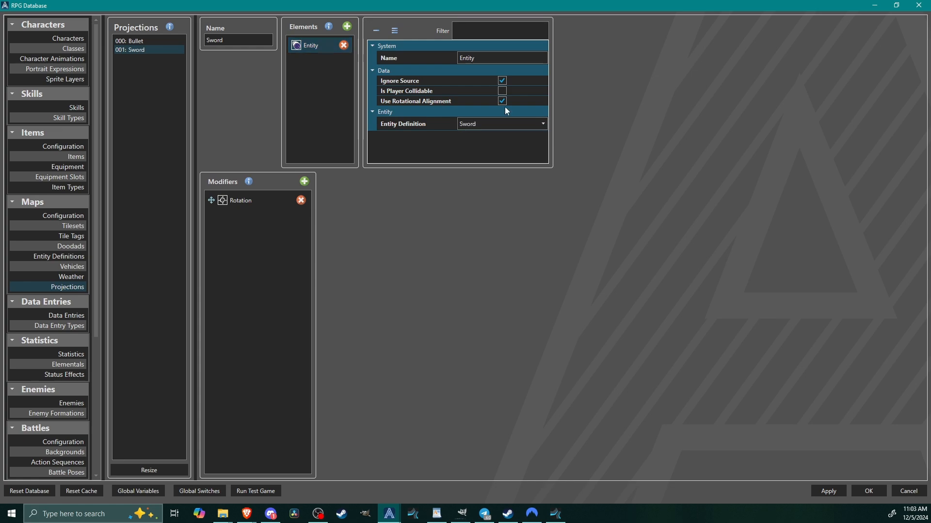
click(241, 202)
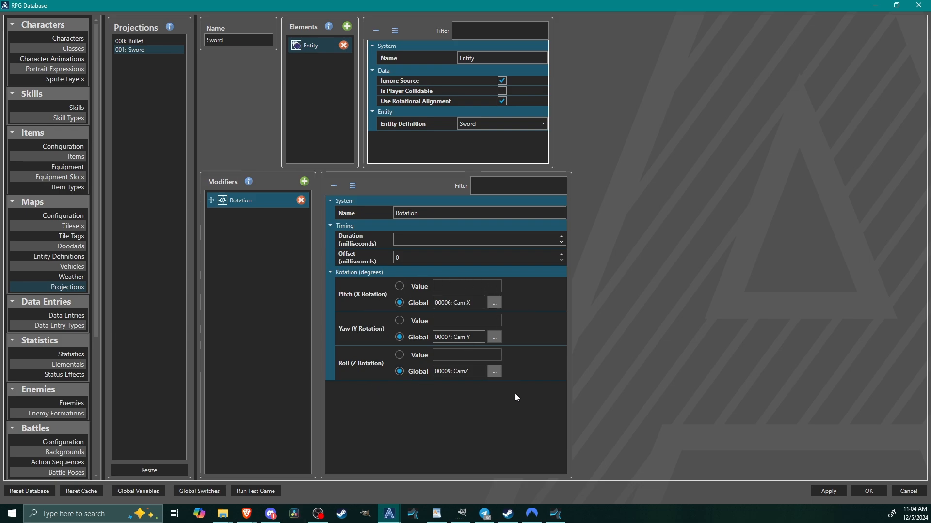
click(830, 491)
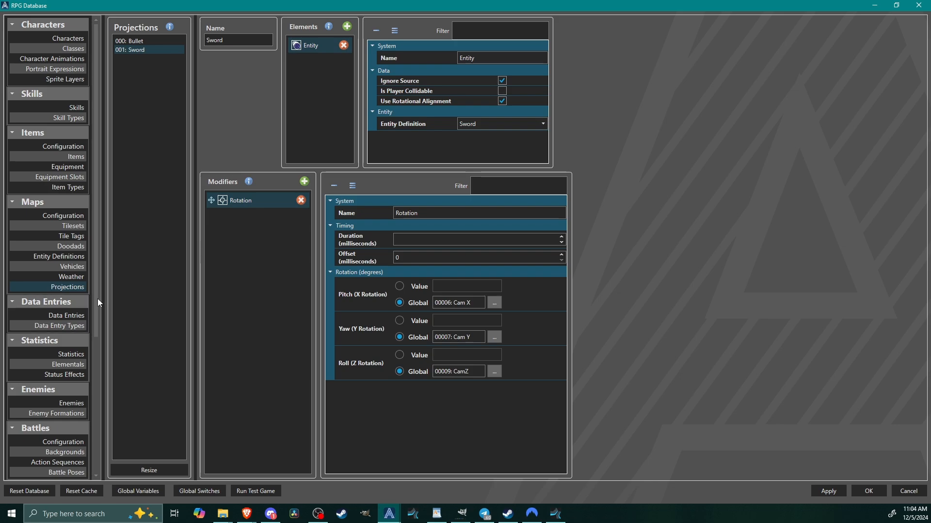
Open the Virtual Keys database section and name the empty virtual key 014 Melee.
drag(95, 299, 109, 449)
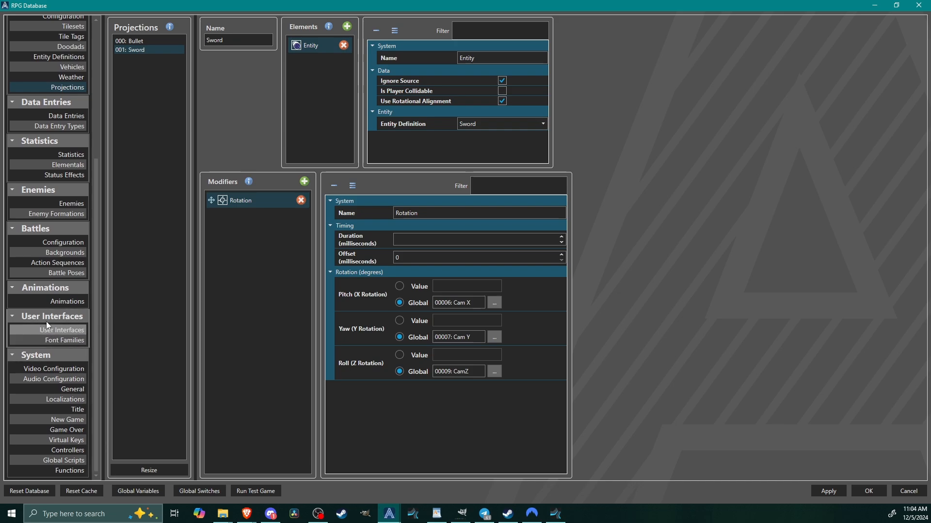
click(64, 441)
click(134, 163)
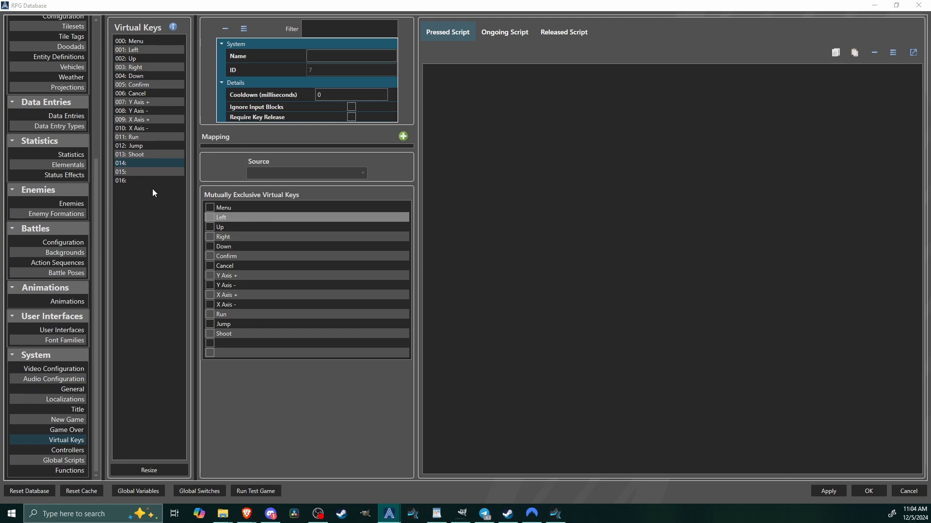
click(135, 163)
click(343, 56)
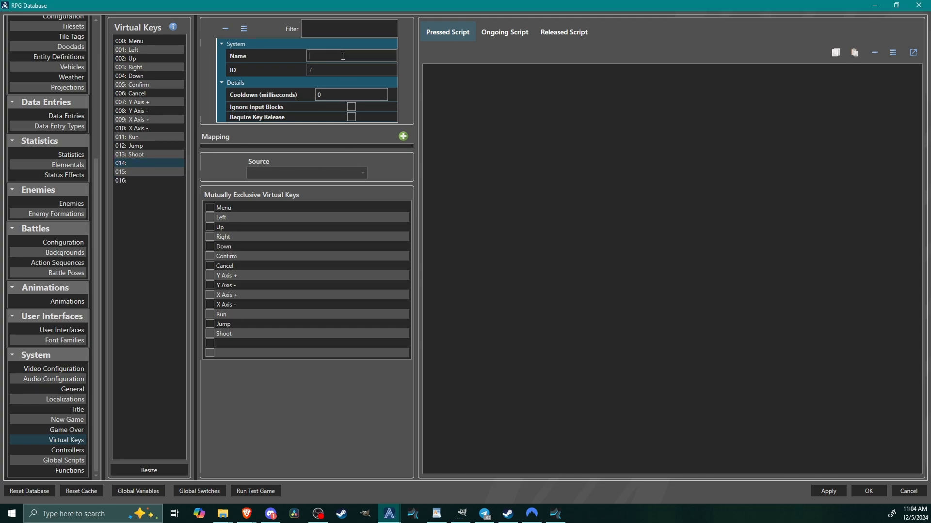
text(Melee)
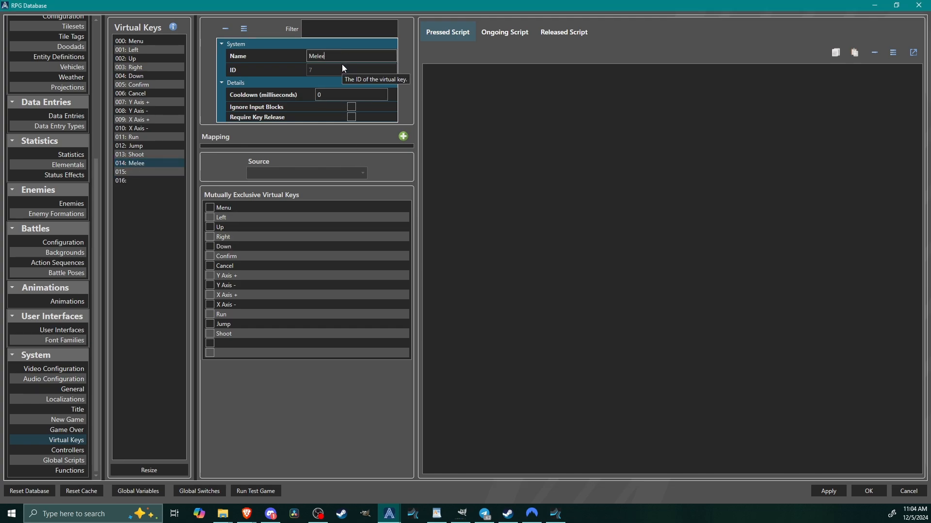
Name the empty virtual key 015 EquipNone.
click(149, 172)
click(367, 55)
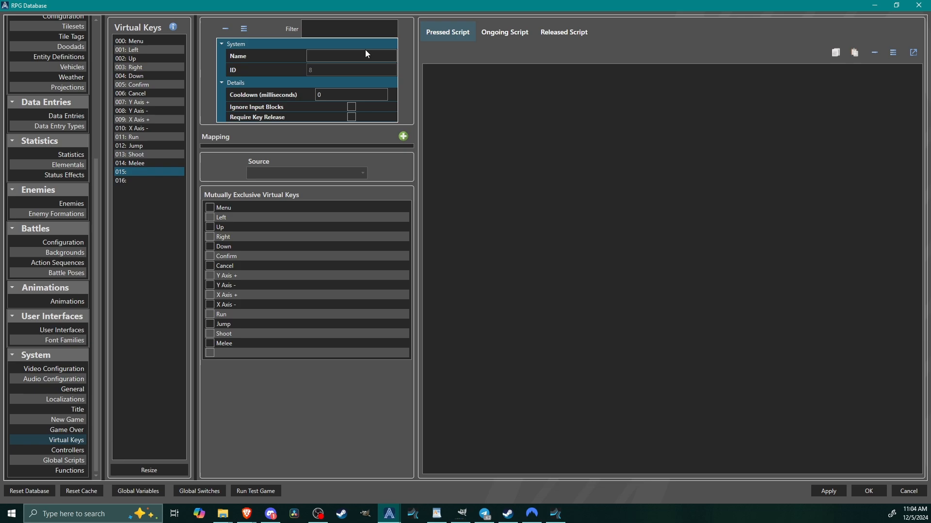
click(333, 56)
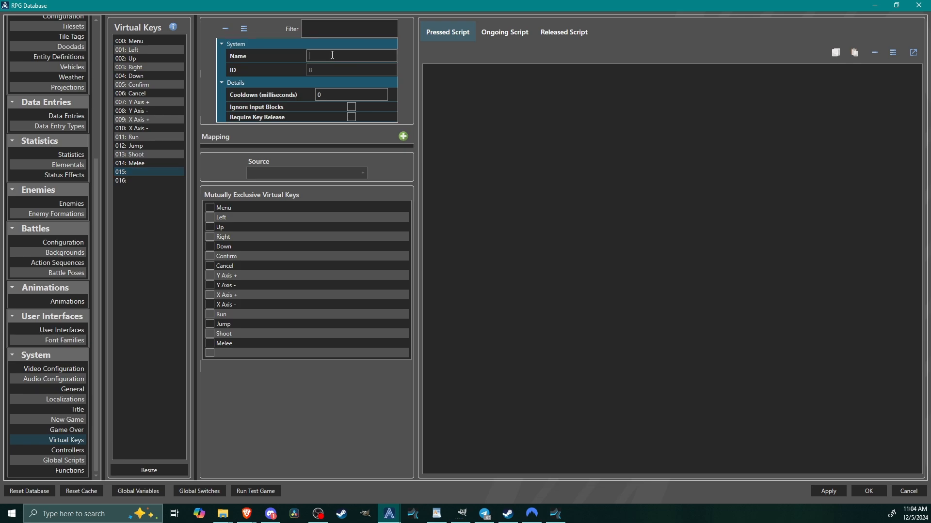
text(EquipNone)
Name the empty virtual key 016 EquipSword.
click(156, 179)
click(332, 57)
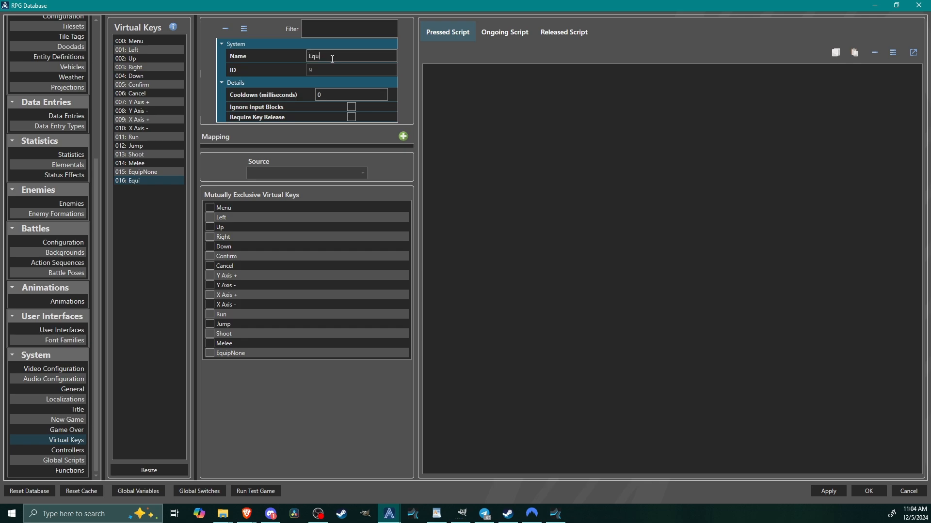
text(EquipRight)
double_click(350, 59)
key(BackSpace)
text(uipSword)
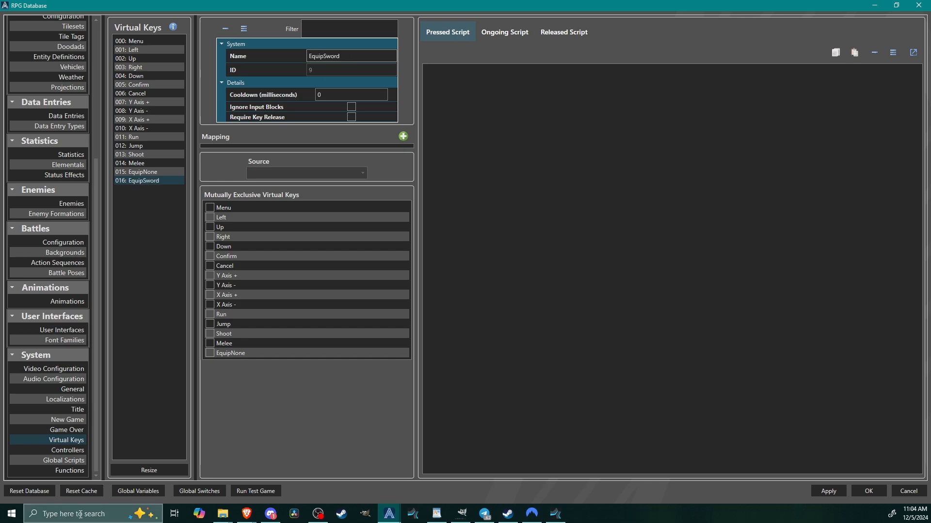
Resize the virtual keys list to 18 entries and name the new virtual key 017 EquipMagic.
click(148, 471)
text(18)
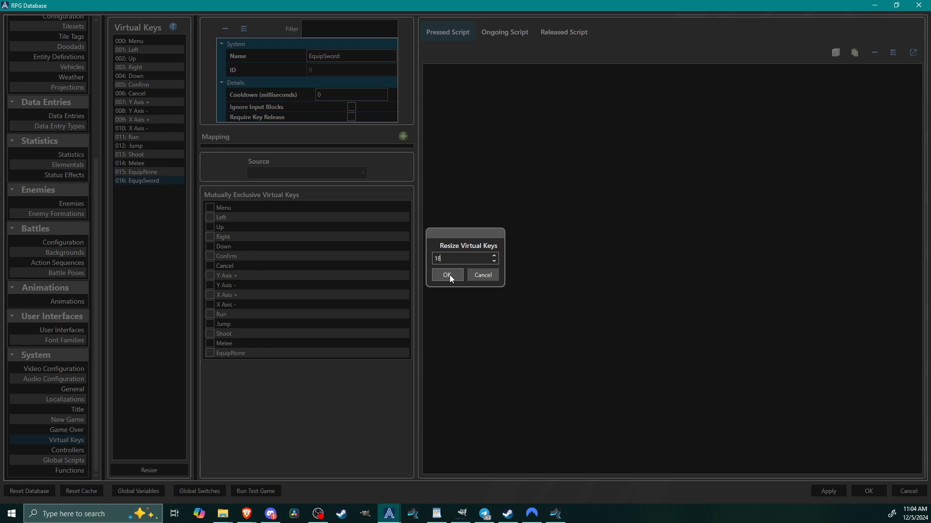
click(450, 275)
click(154, 188)
click(150, 179)
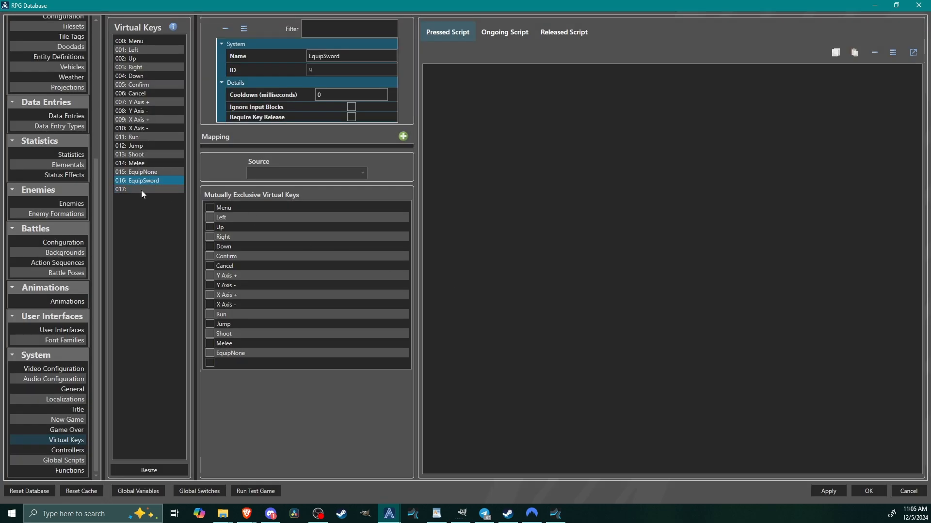
click(141, 190)
click(346, 55)
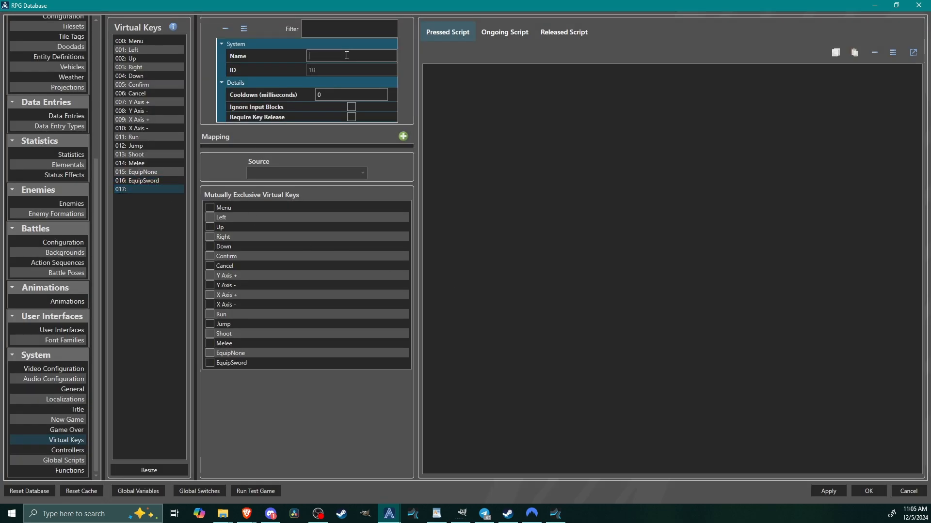
text(EquipMagic)
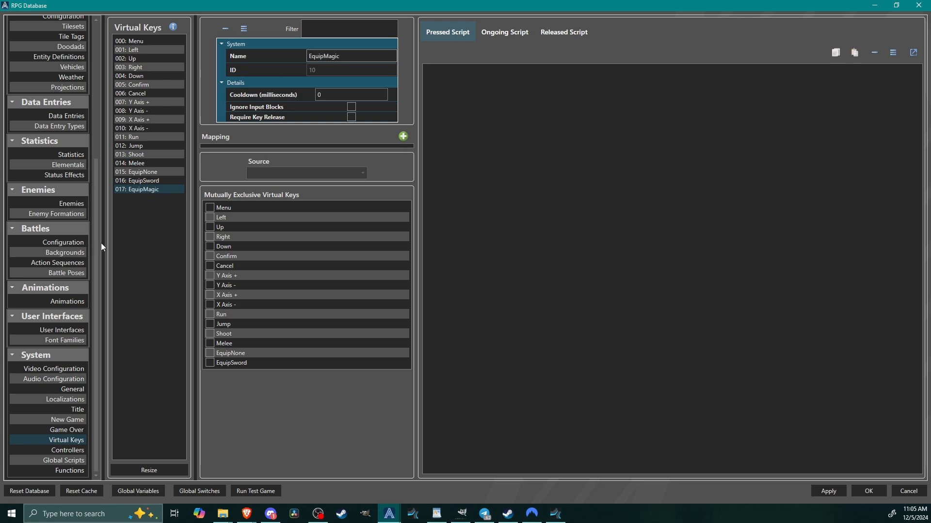
click(151, 182)
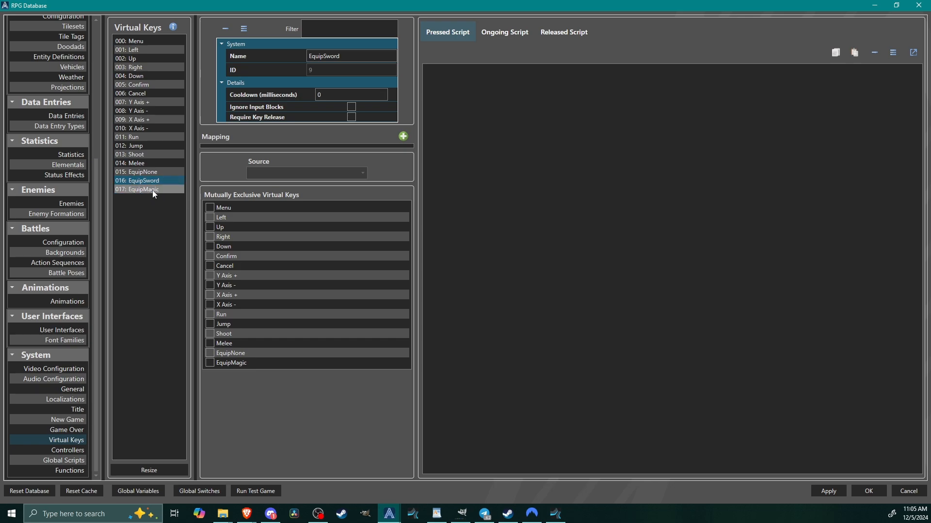
Check the Shoot key's setup, and add a Mouse mapping to the Melee virtual key with Right Button as its key.
click(142, 156)
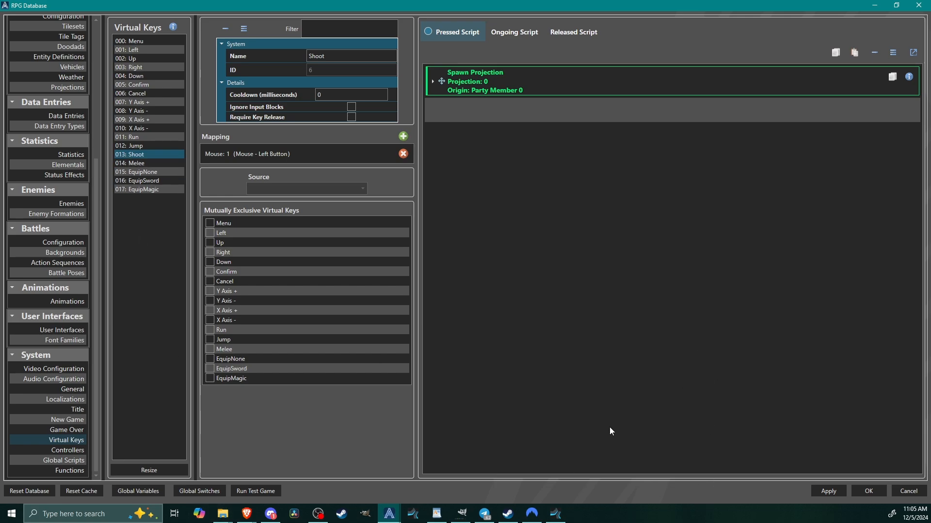
click(134, 164)
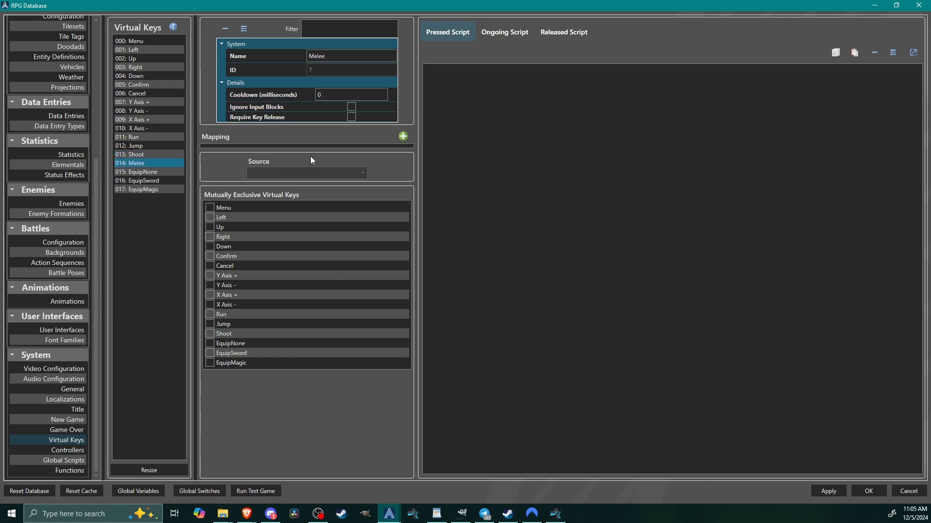
click(404, 136)
click(234, 156)
click(305, 189)
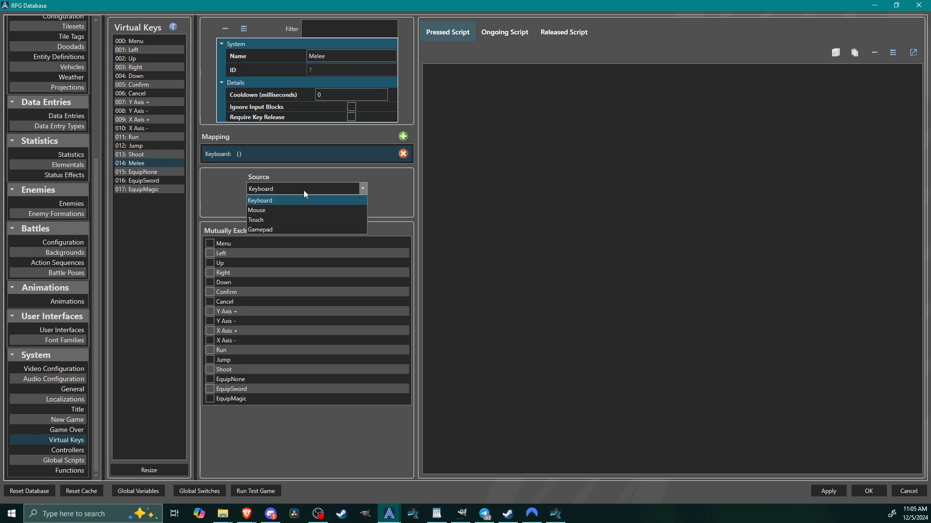
click(266, 210)
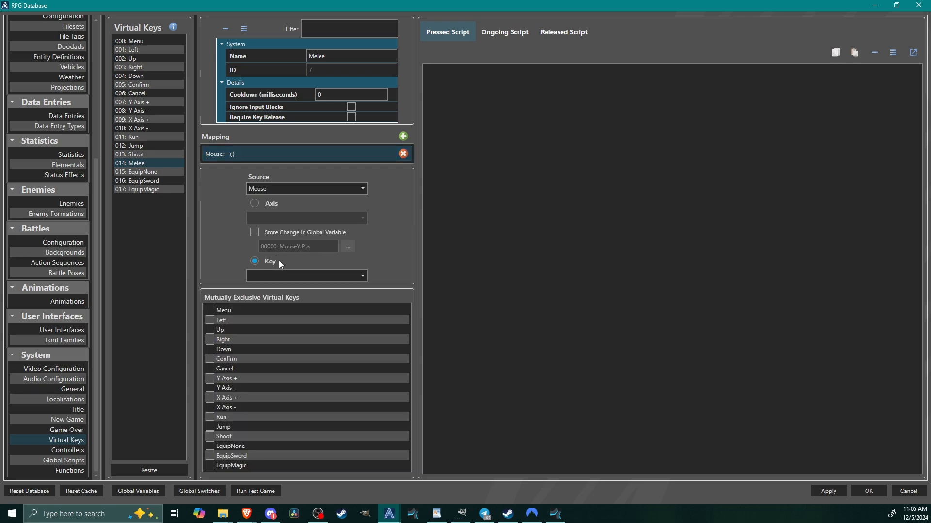
click(311, 276)
click(285, 298)
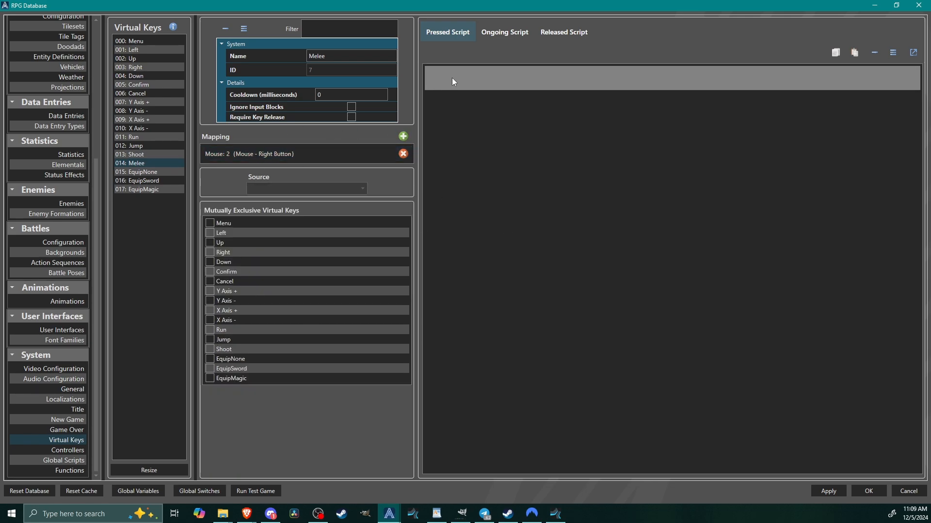
right_click(460, 77)
mouse_move(504, 295)
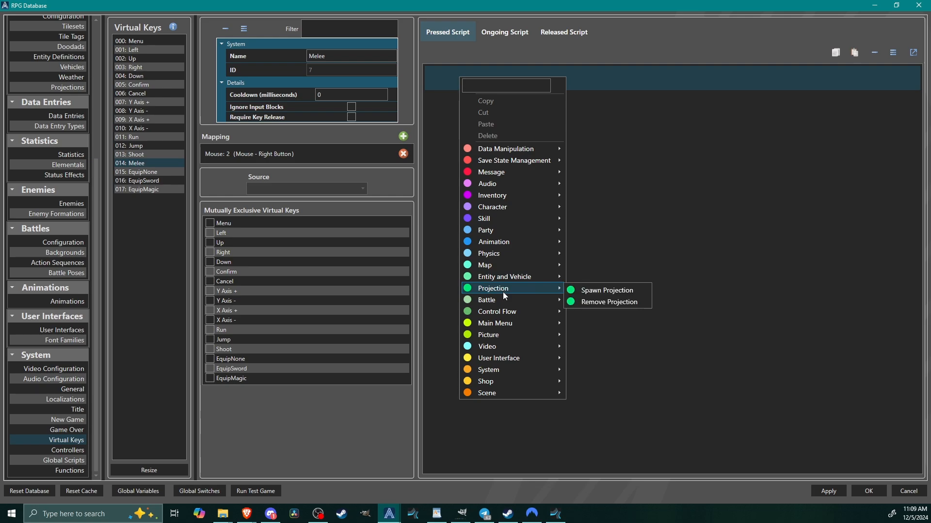
click(674, 132)
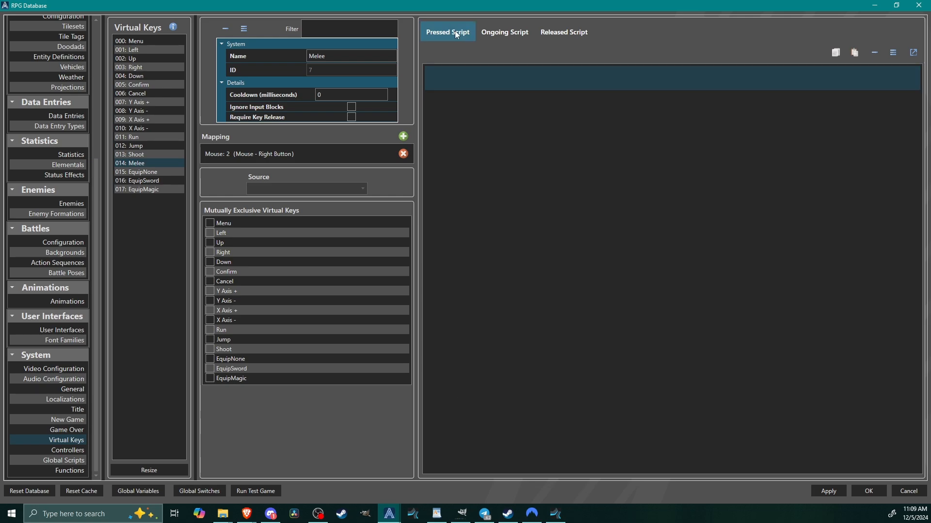
Add a Spawn Projection command to the Melee key's Pressed Script and choose the Sword projection.
right_click(465, 79)
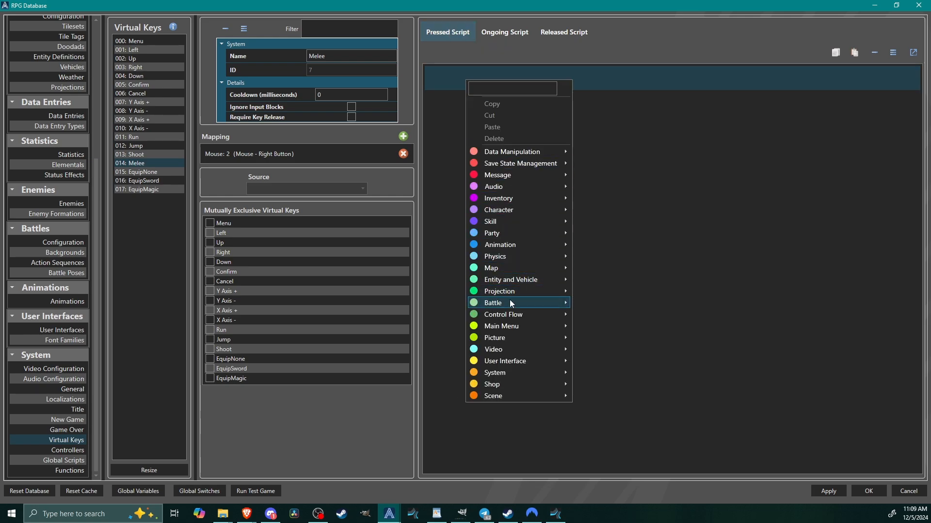
mouse_move(504, 291)
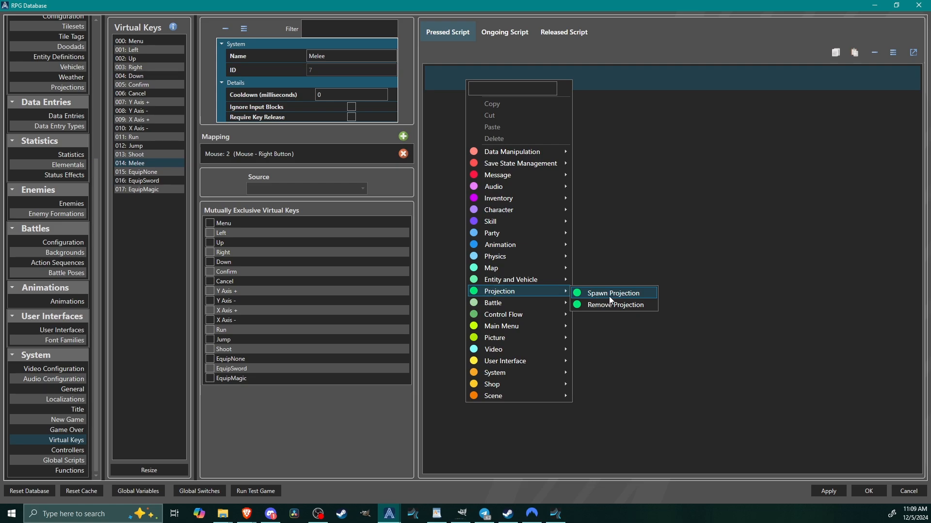
click(609, 294)
click(507, 120)
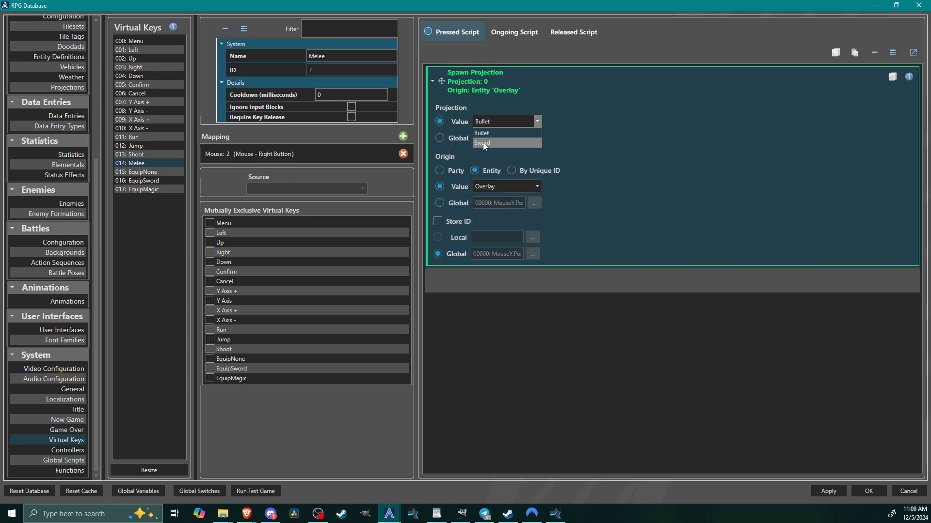
click(483, 142)
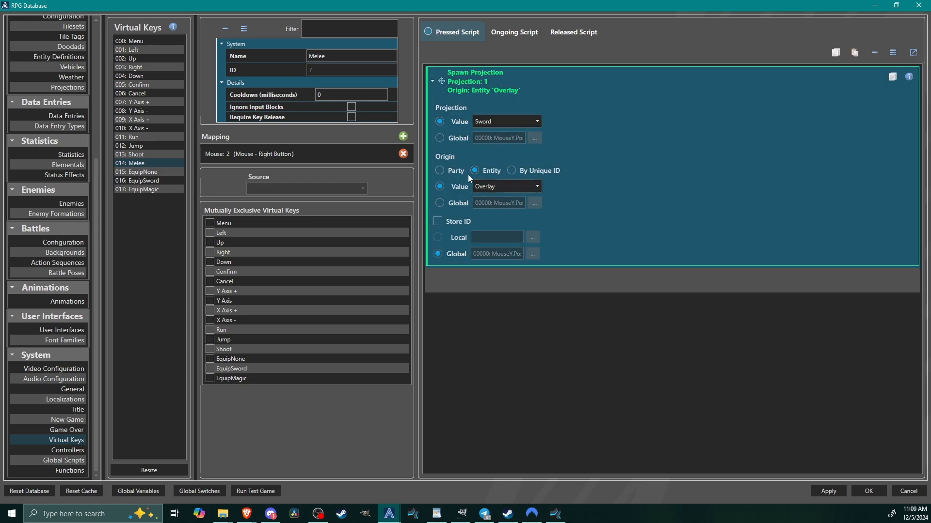
Set the Sword spawn's origin to Party and store its ID in global variable 011 SwordID.
click(441, 170)
click(439, 222)
click(532, 264)
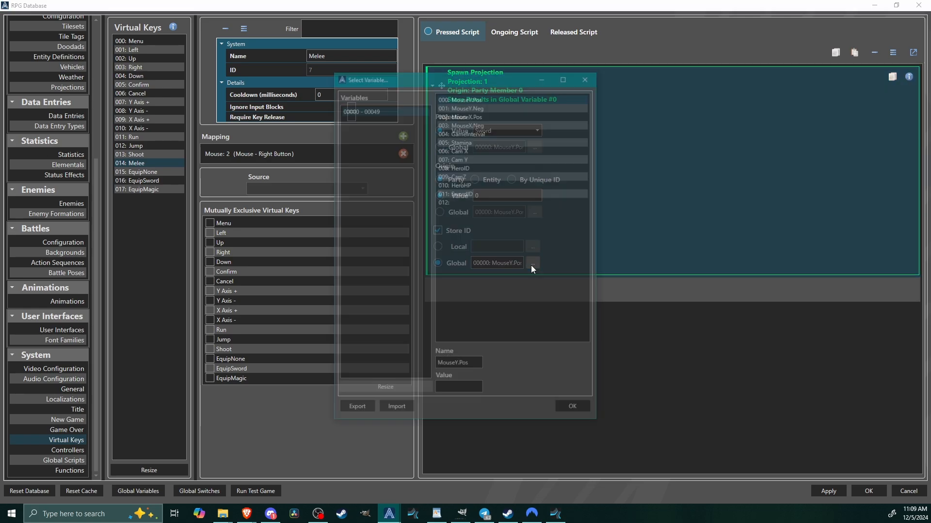
click(472, 194)
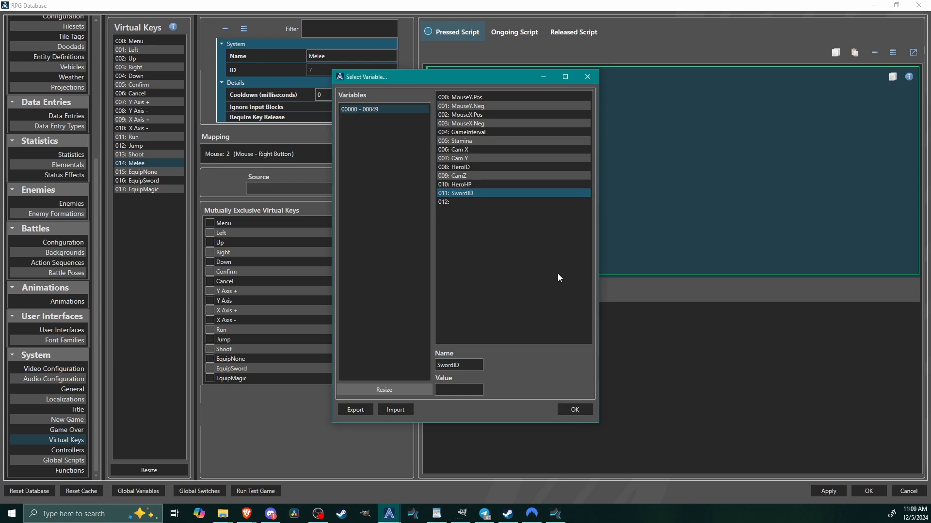
click(582, 412)
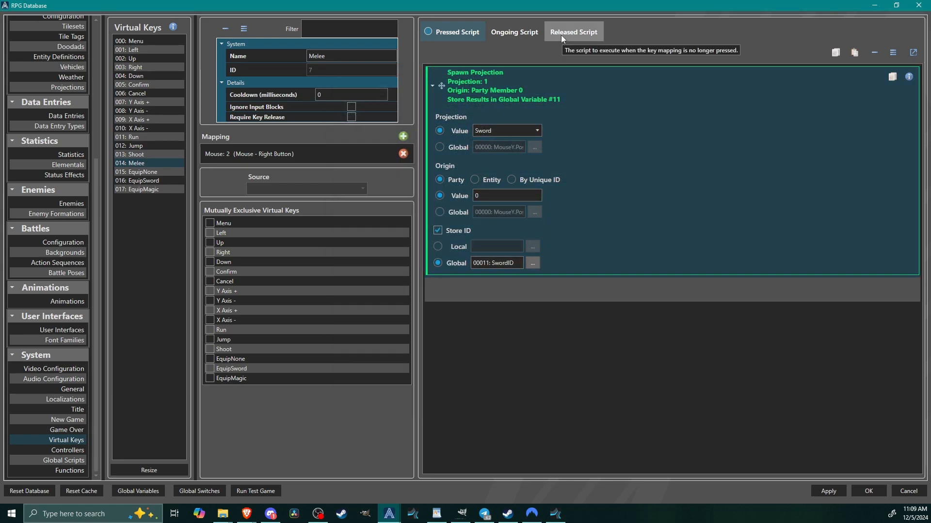
Add a Remove Projection command to Melee's Released Script, targeting the ID in global variable 011 SwordID, and review the key's two scripts.
click(561, 35)
right_click(495, 68)
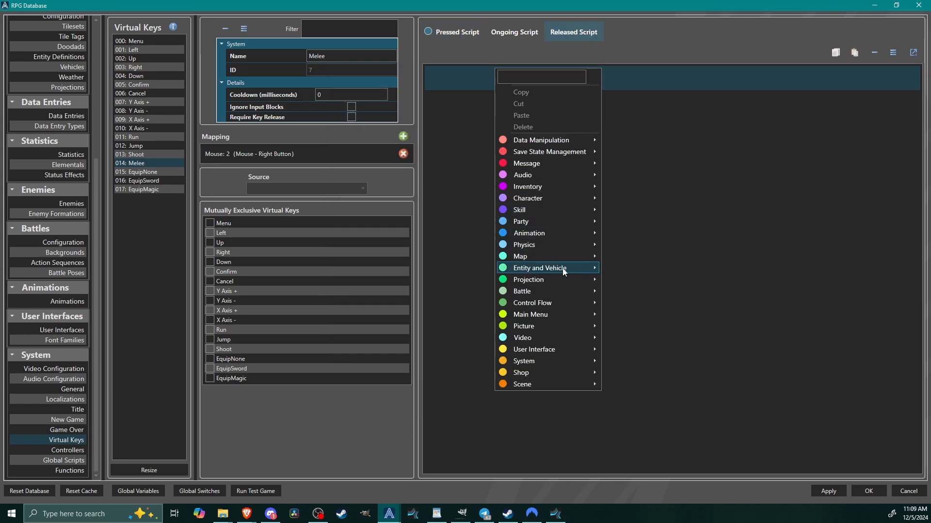
mouse_move(582, 279)
click(647, 293)
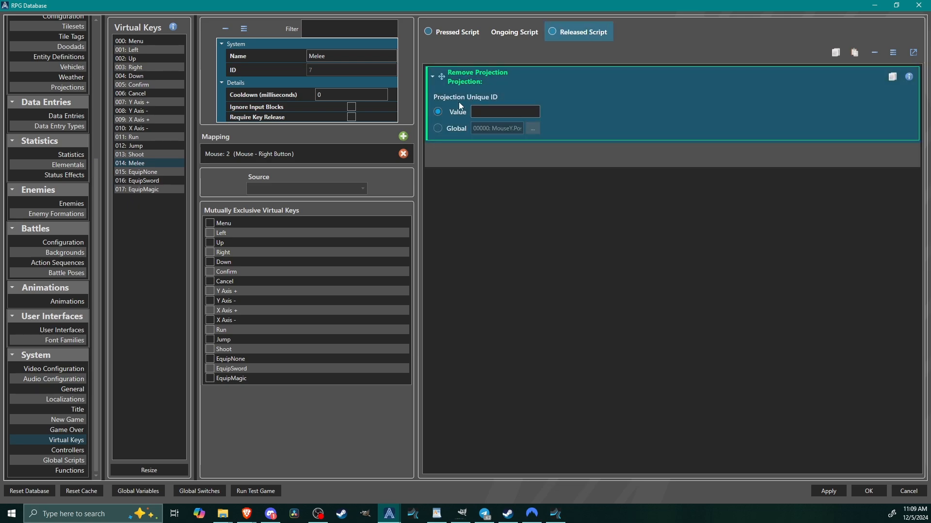
click(450, 128)
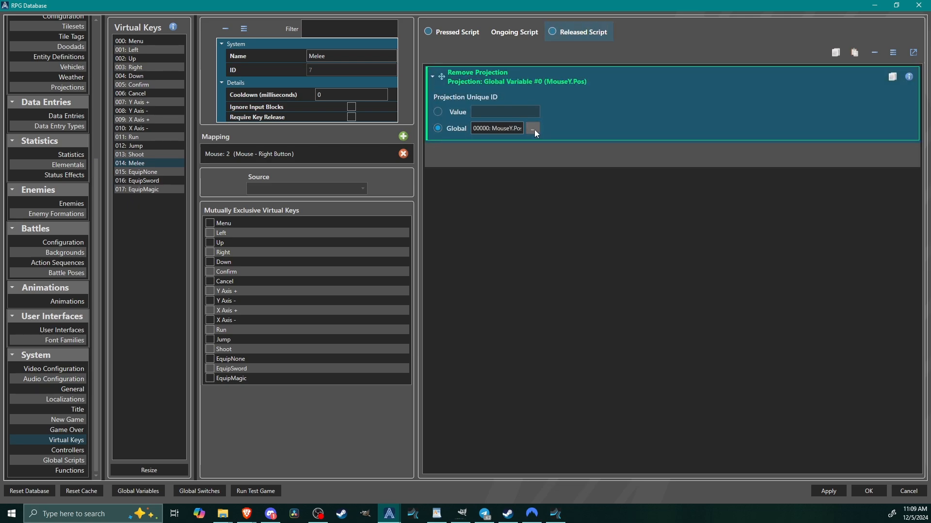
click(533, 128)
click(504, 193)
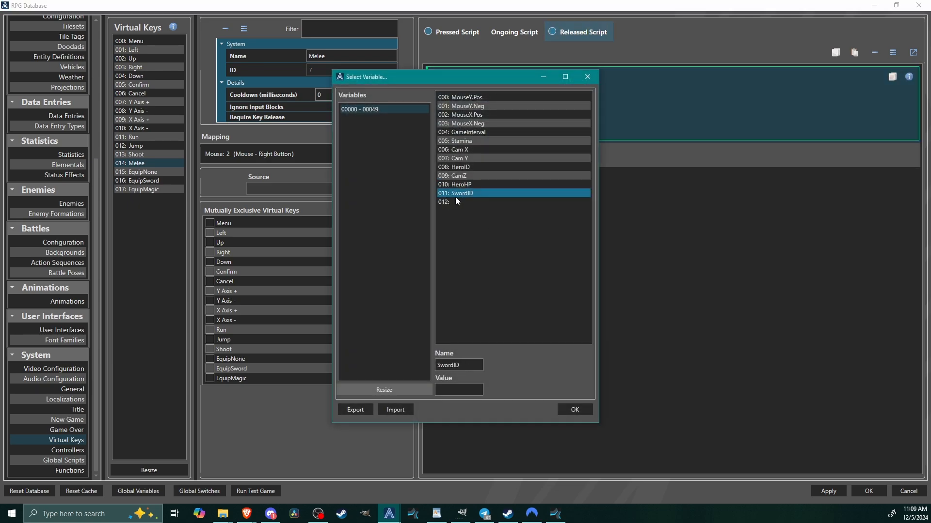
click(580, 411)
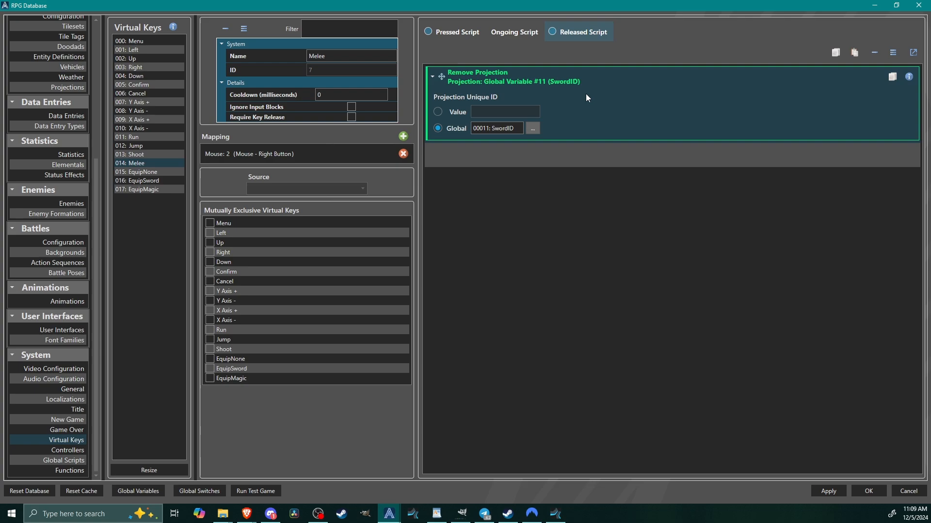
click(459, 38)
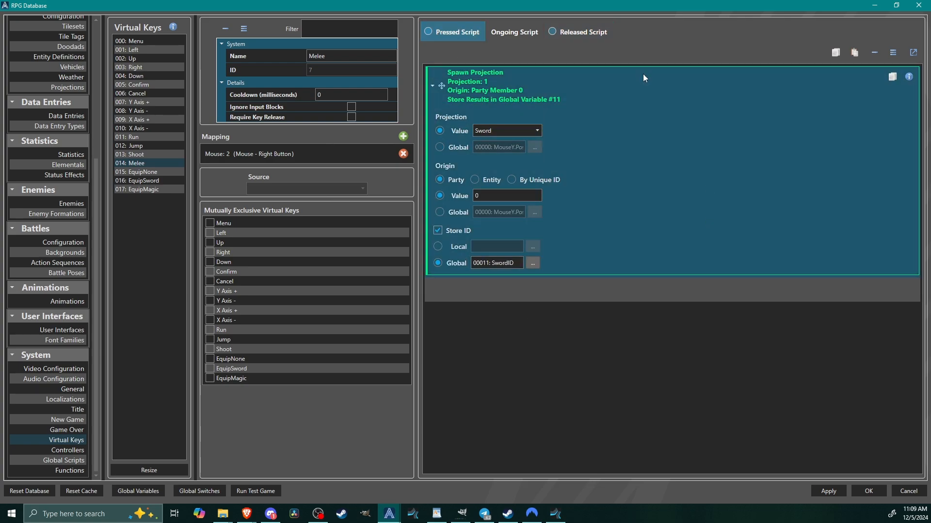
click(581, 32)
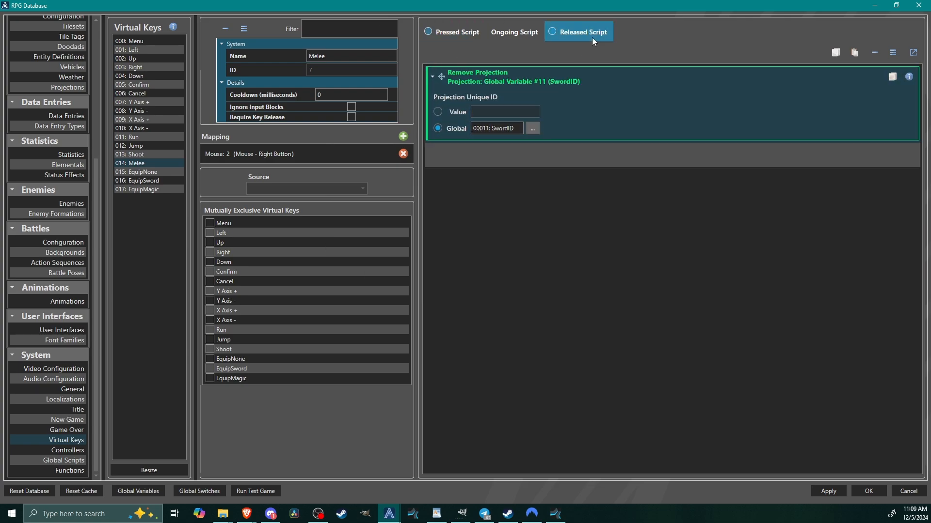
click(458, 32)
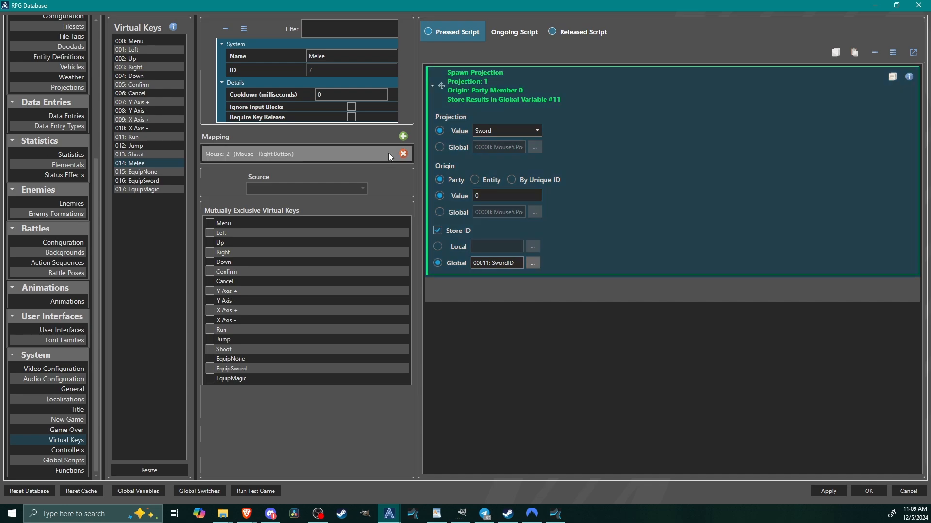
Turn on Require Key Release for the Melee key, and look over the EquipNone, EquipSword and EquipMagic keys.
click(351, 117)
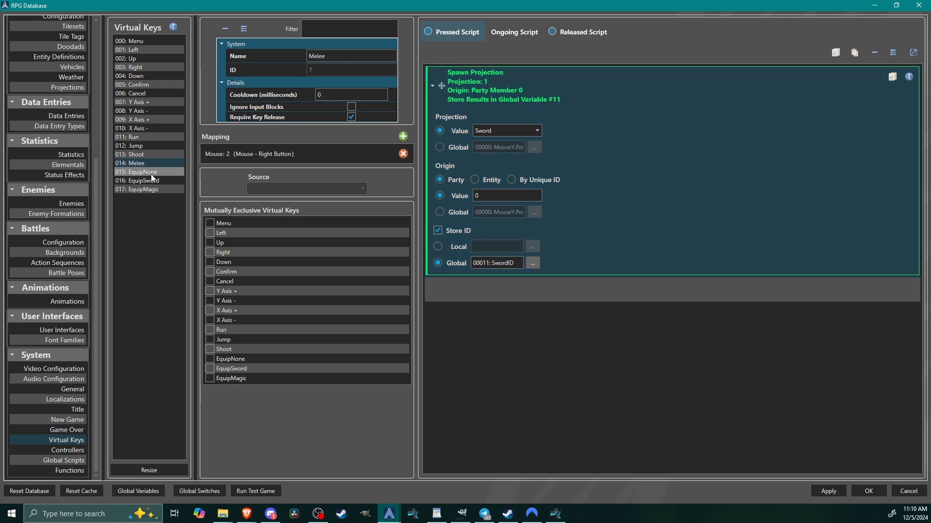
click(149, 171)
click(150, 180)
click(150, 188)
click(150, 181)
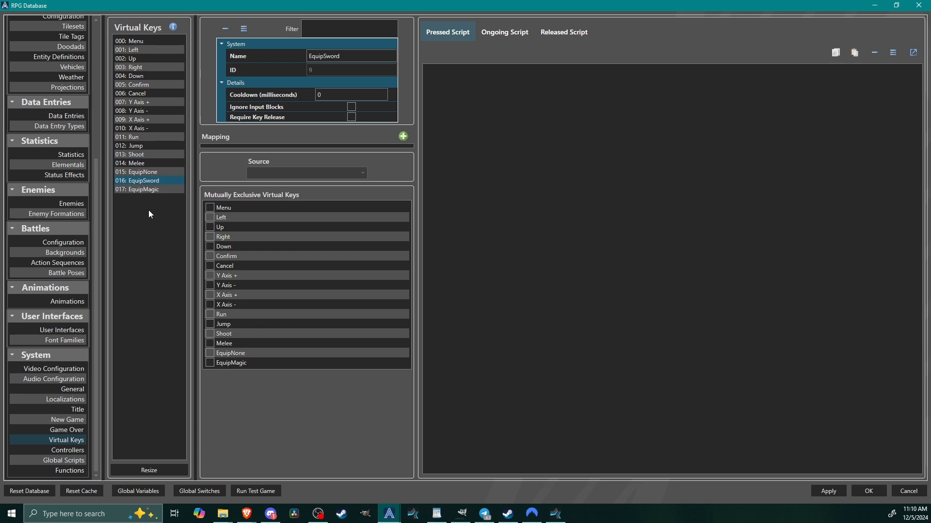
Name the empty user interface slot 004 "Sword" and set its type to Overlay.
click(60, 329)
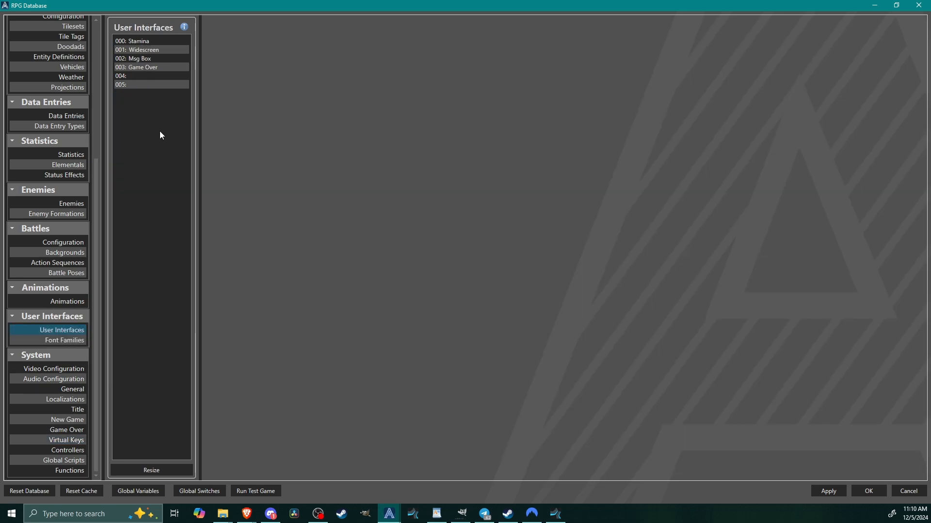
click(131, 76)
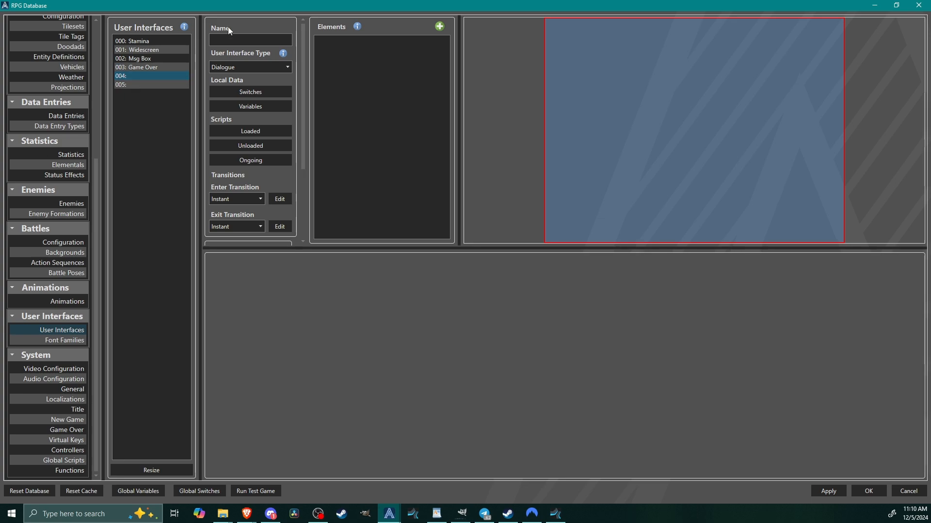
click(245, 39)
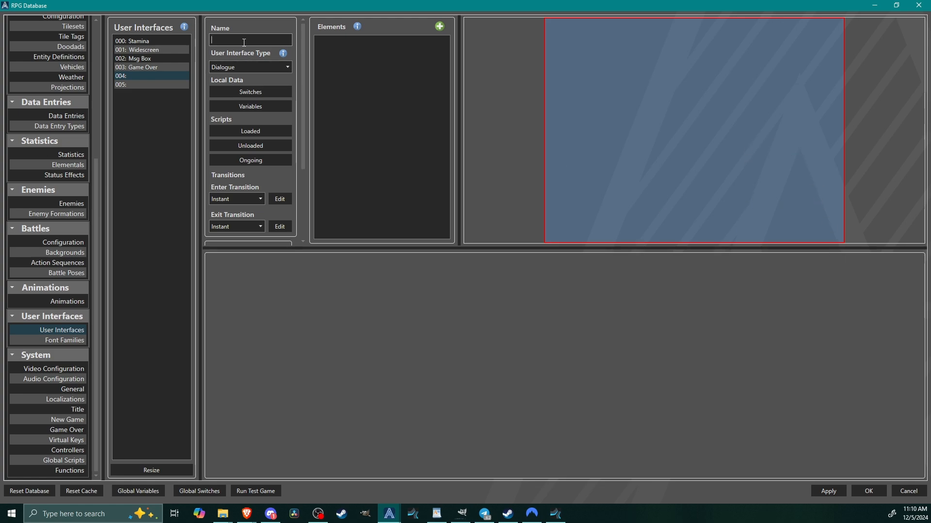
text(Sword)
click(243, 66)
click(237, 33)
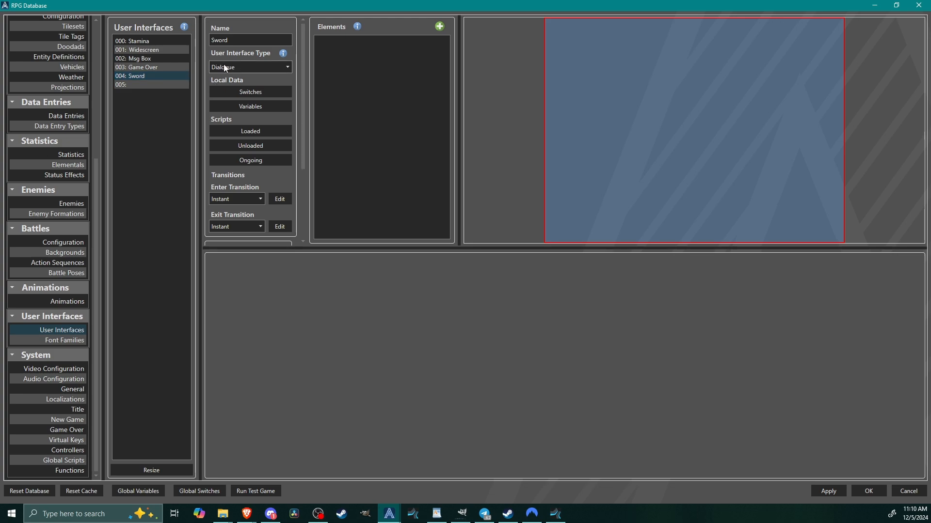
click(245, 66)
click(223, 108)
Add a Picture element named Sword to the interface, and rename the interface itself SwordOverlay.
click(441, 26)
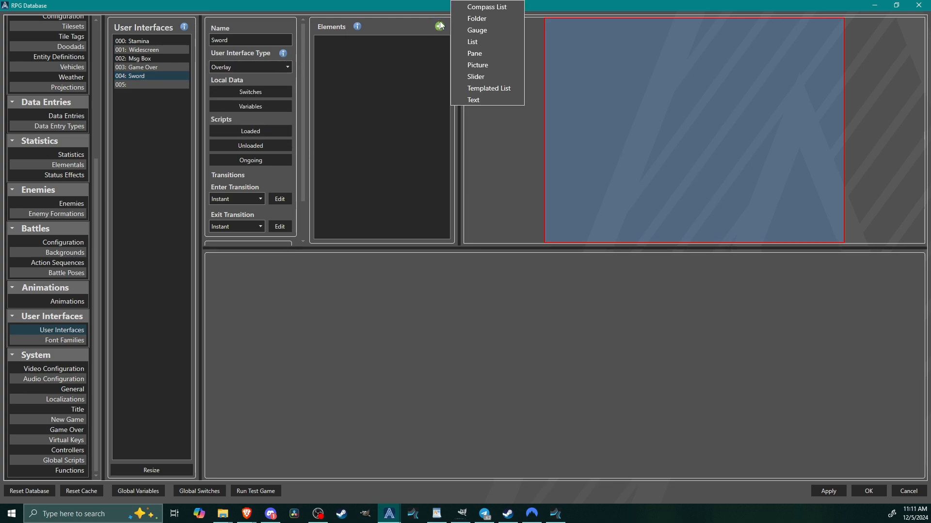
click(479, 64)
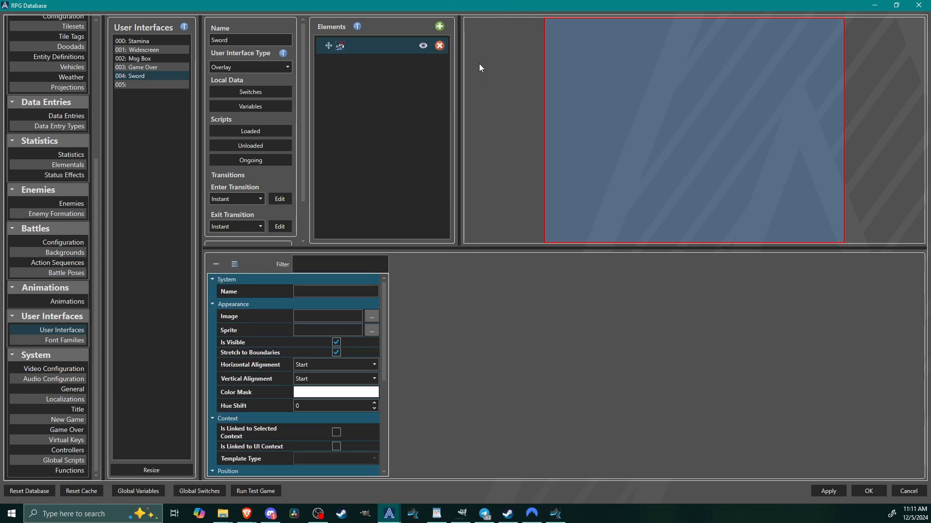
click(307, 291)
text(Sword)
click(230, 40)
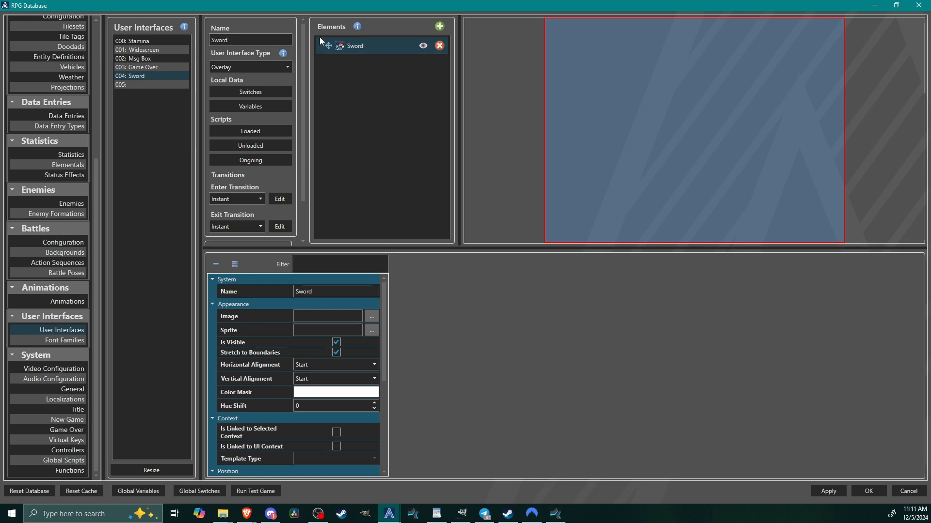
text(Overlay)
Pick Sword1.png from the Weapons folder as the Sword picture's sprite.
click(379, 45)
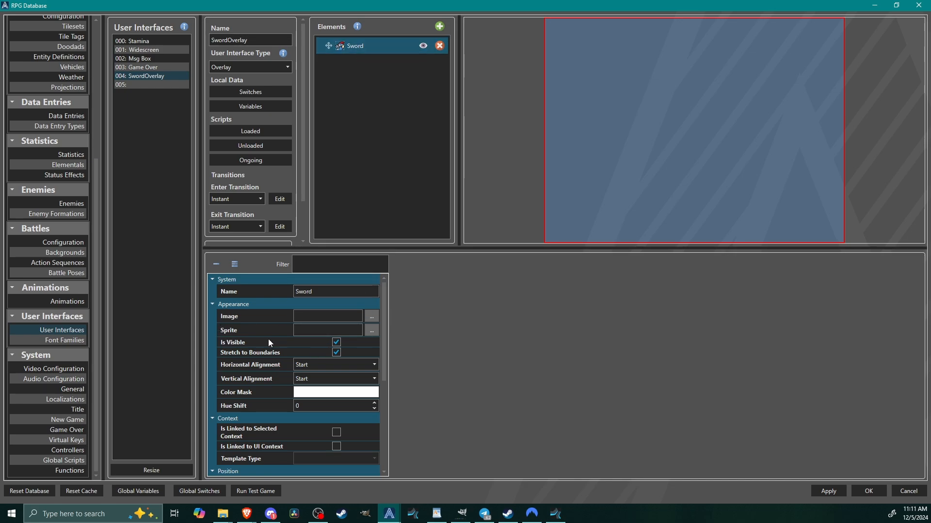
click(371, 330)
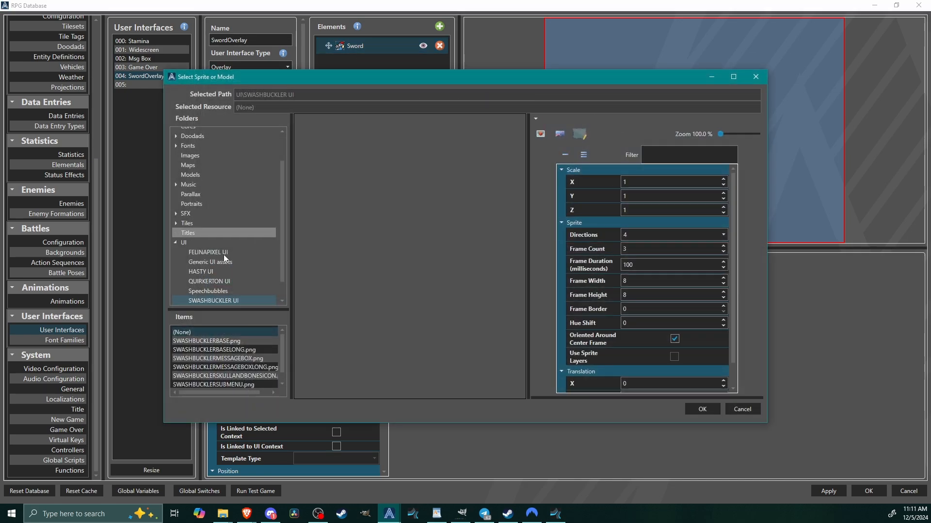
click(175, 243)
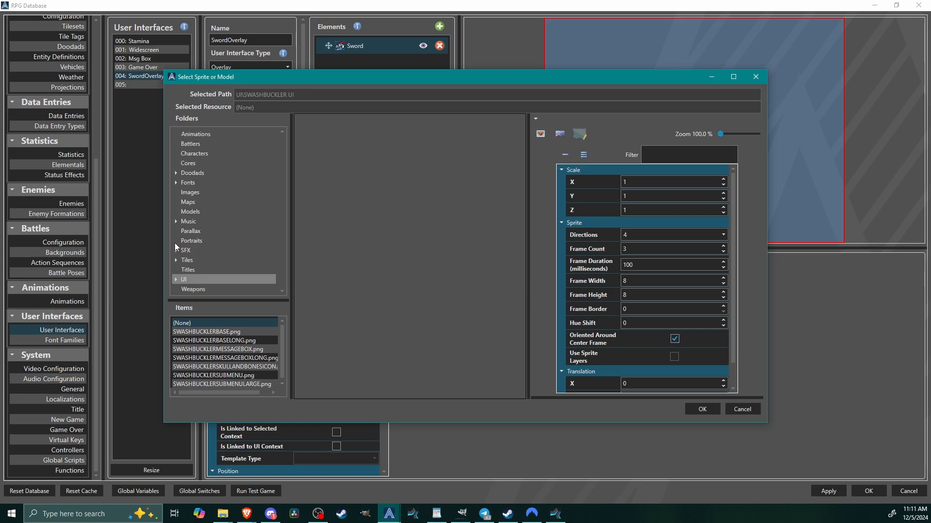
click(209, 289)
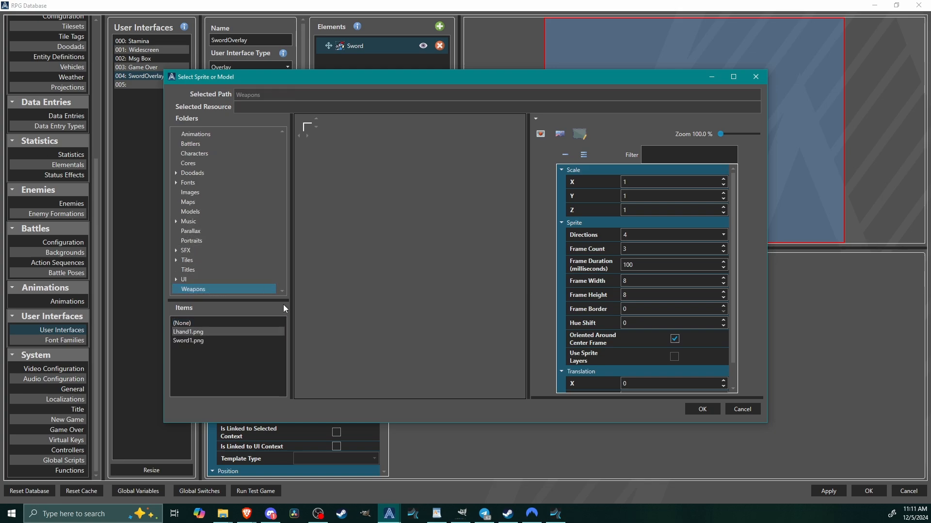
click(188, 342)
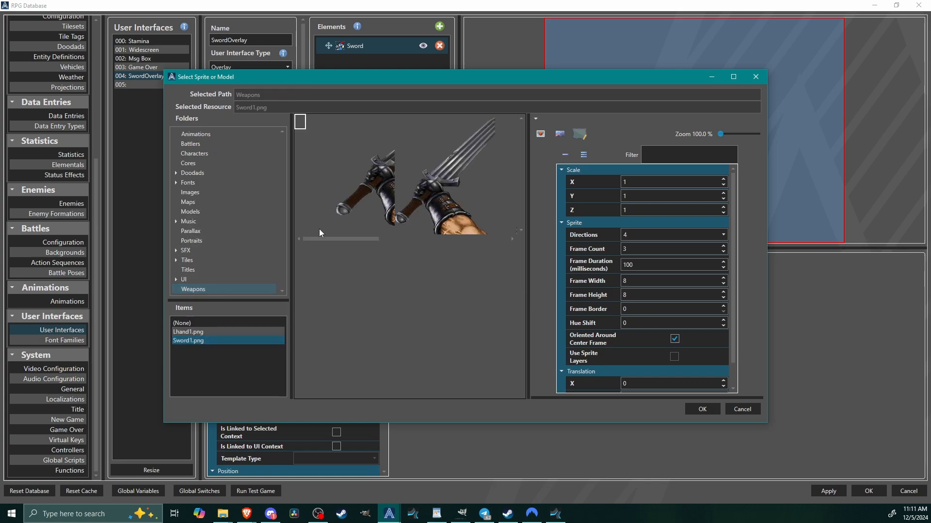
click(733, 76)
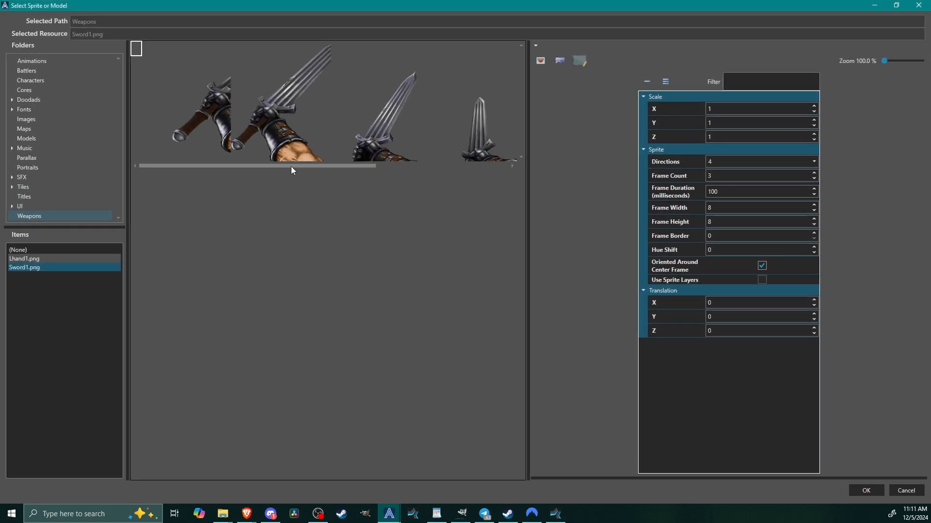
Fit the sprite frame to the image with one direction and one frame, set Frame Width to 207, and use the sheet's last sword frame.
drag(280, 167, 214, 169)
click(540, 63)
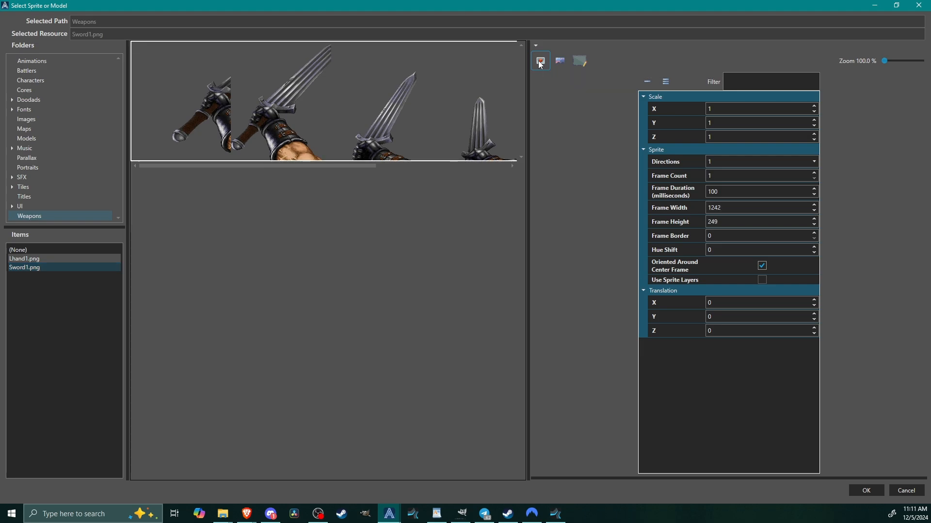
drag(173, 167, 510, 173)
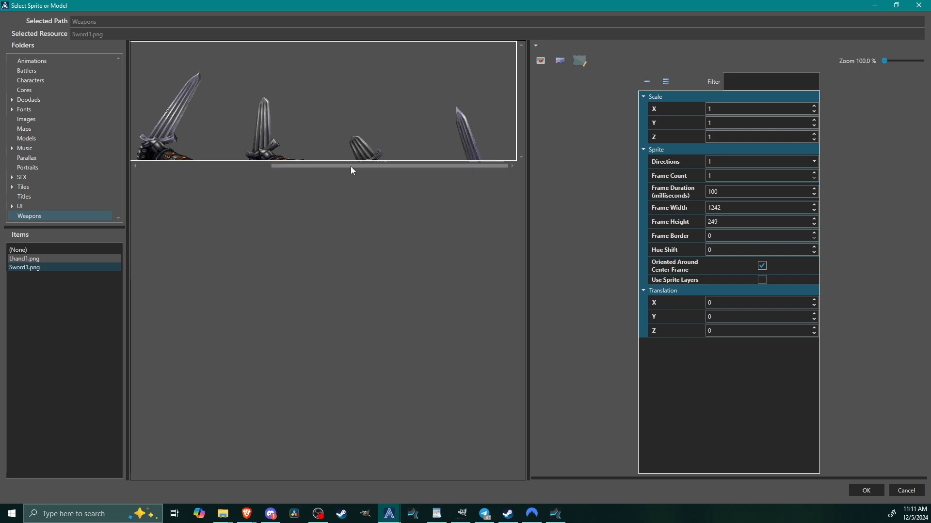
drag(351, 167, 182, 167)
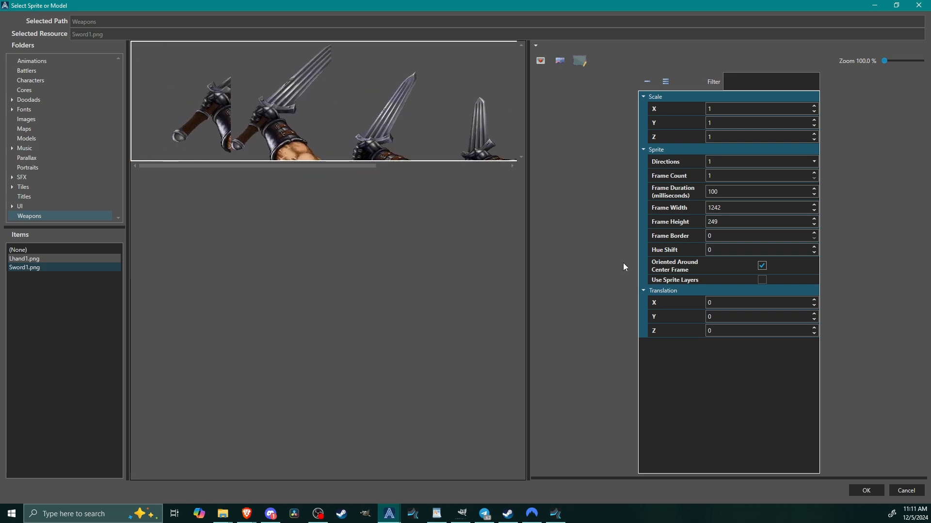
double_click(734, 207)
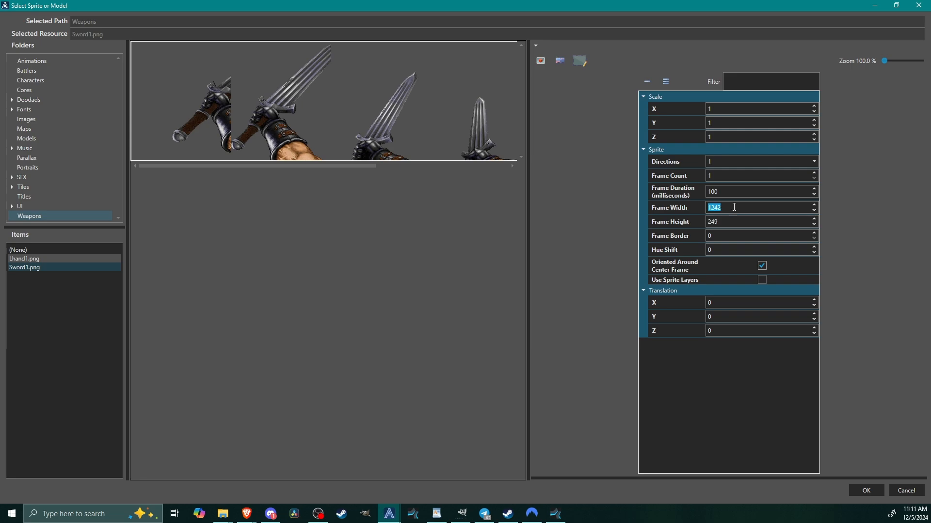
text(207)
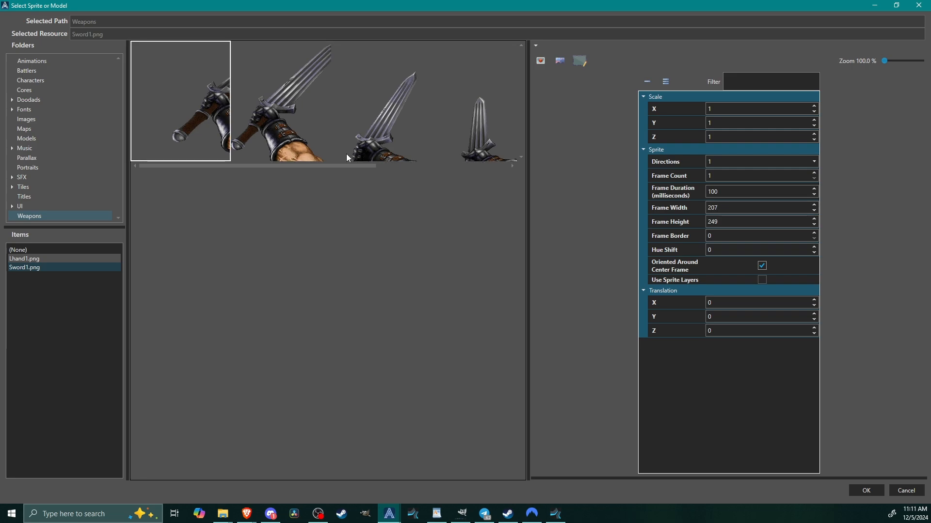
drag(228, 167, 434, 163)
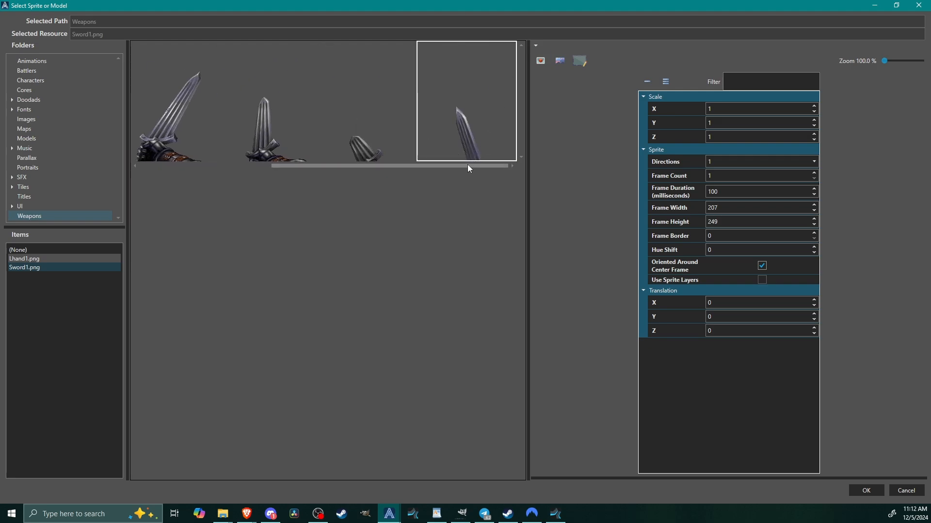
click(868, 492)
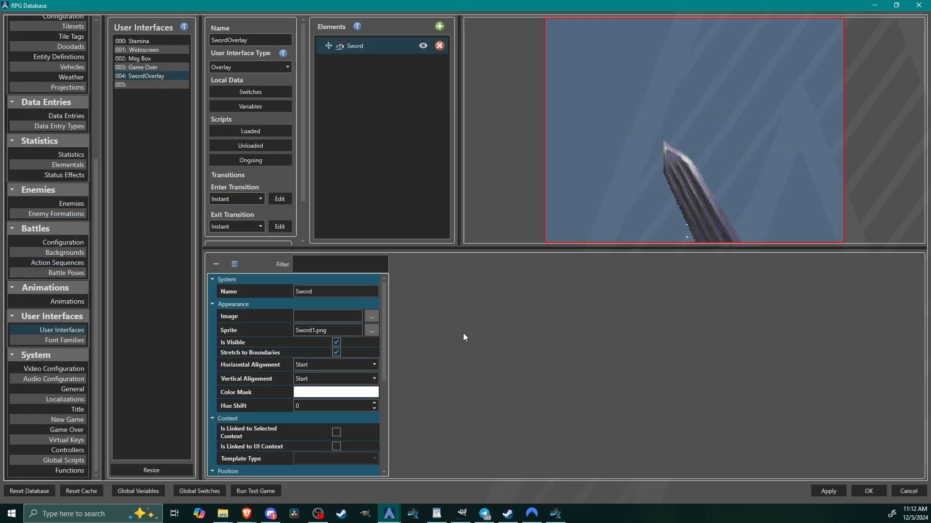
click(371, 330)
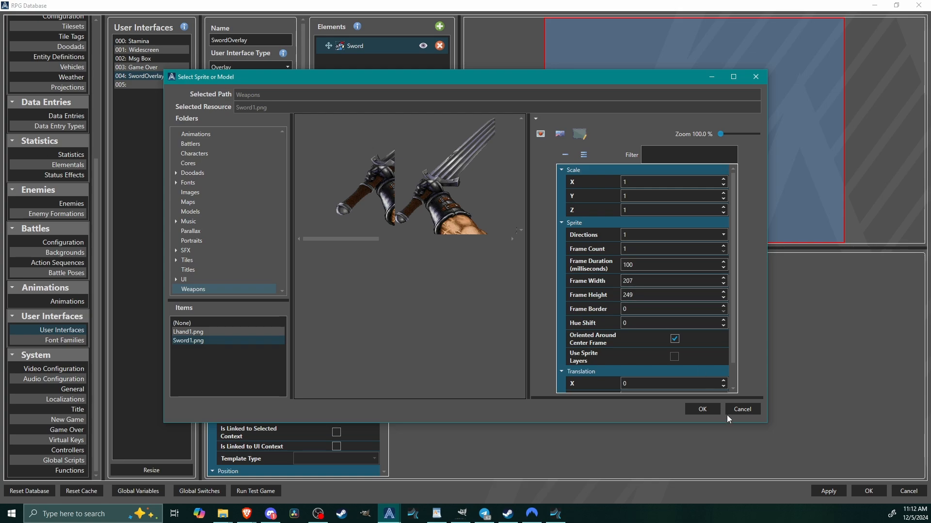
click(697, 408)
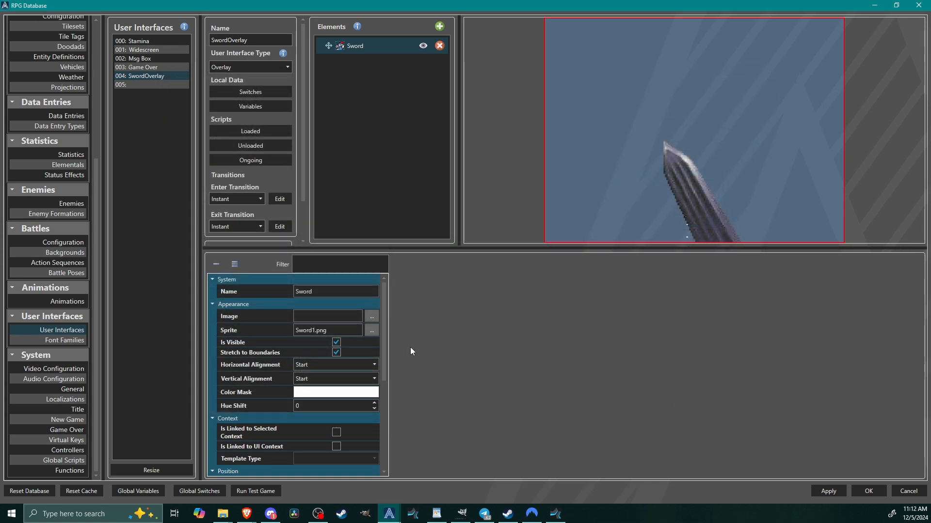
Set the Sword picture's Relative X position to 22%.
drag(383, 339, 383, 457)
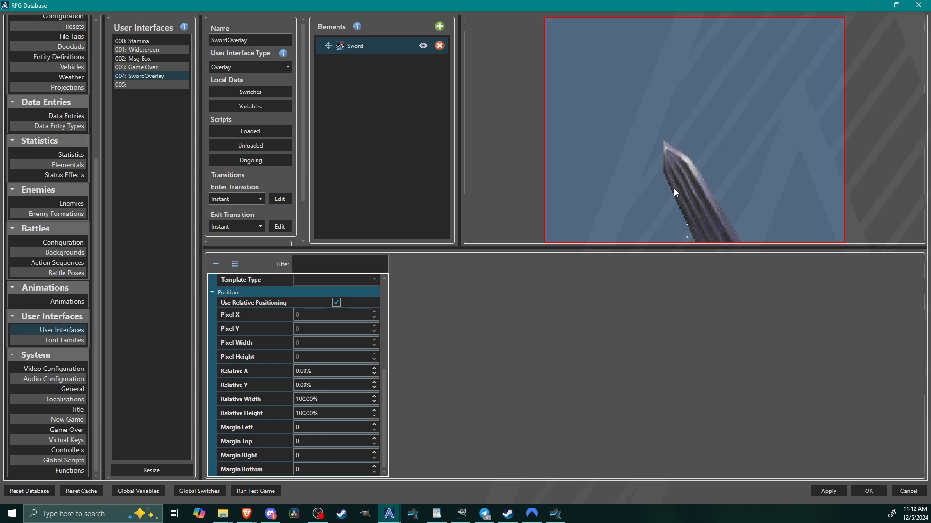
double_click(334, 372)
text(20)
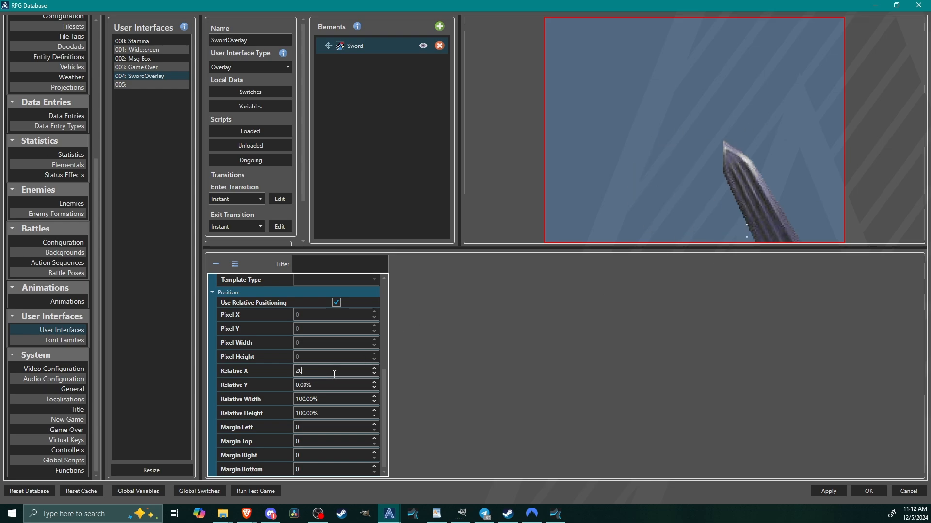
scroll(334, 369, up, 3)
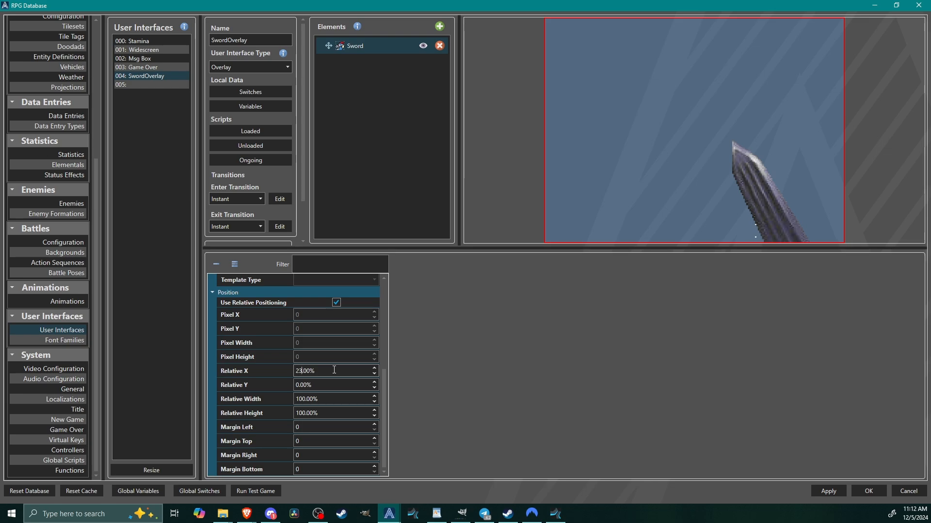
scroll(334, 369, down, 1)
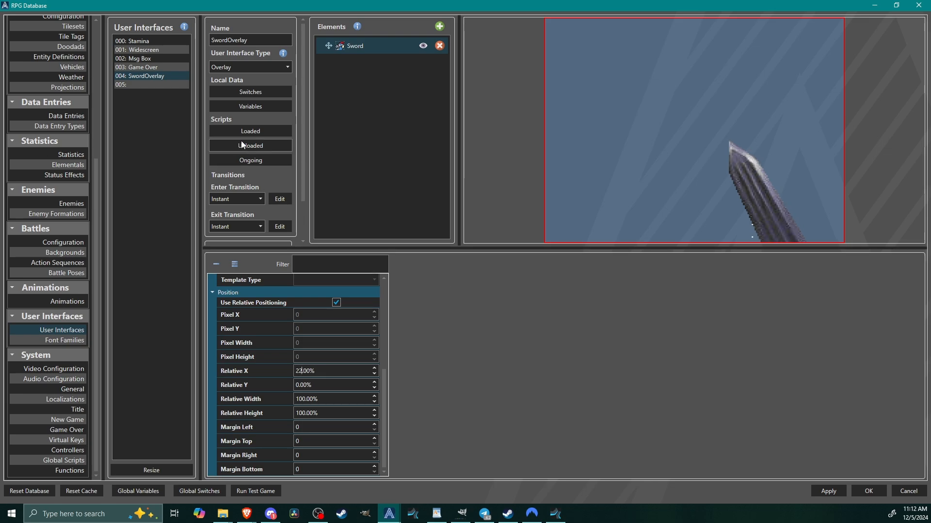
Set both the Enter Transition and the Exit Transition of SwordOverlay to Movement.
drag(301, 181, 317, 152)
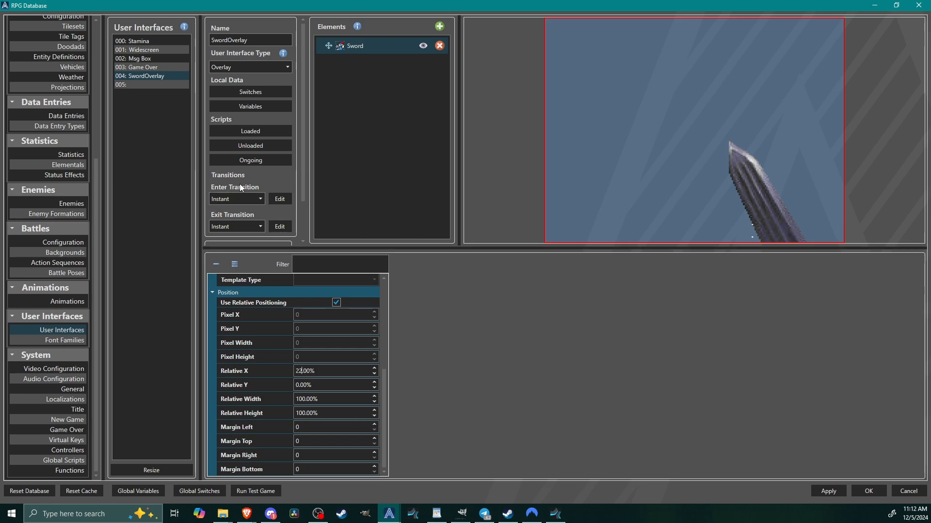
click(228, 197)
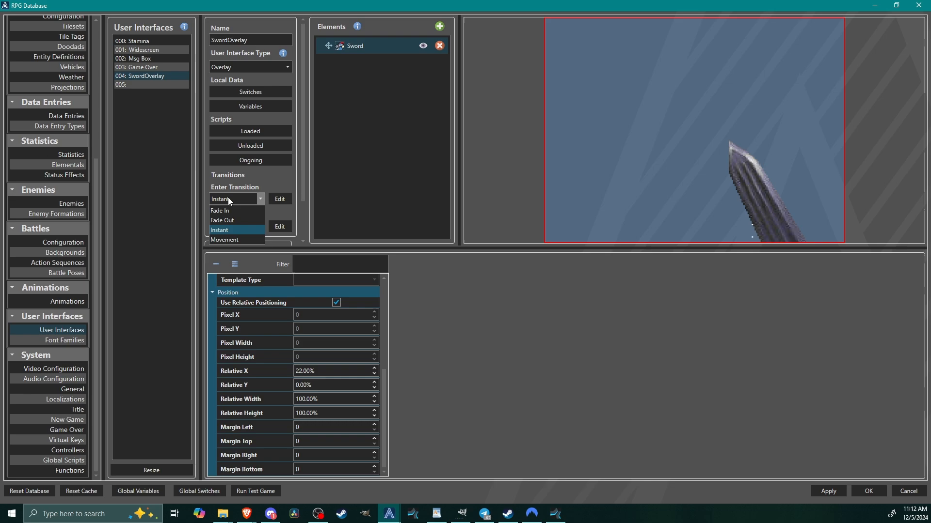
click(225, 240)
click(232, 227)
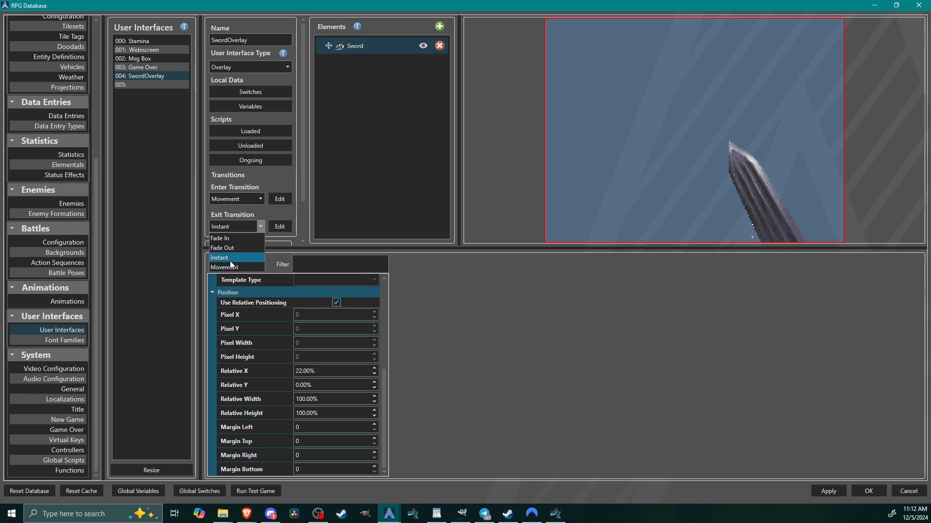
click(228, 267)
Set SwordOverlay's Enter Transition to a duration of 200 milliseconds with Start Relative Y at 100%.
click(280, 199)
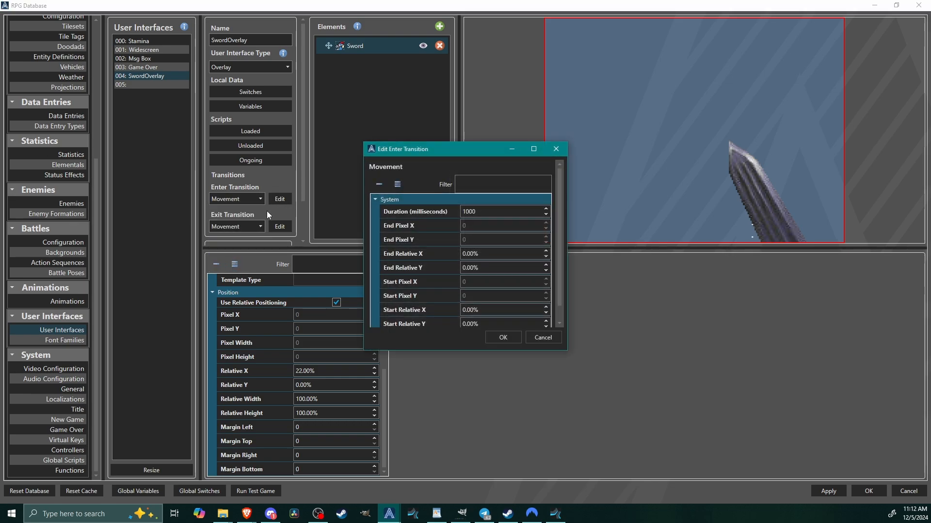
scroll(562, 233, down, 1)
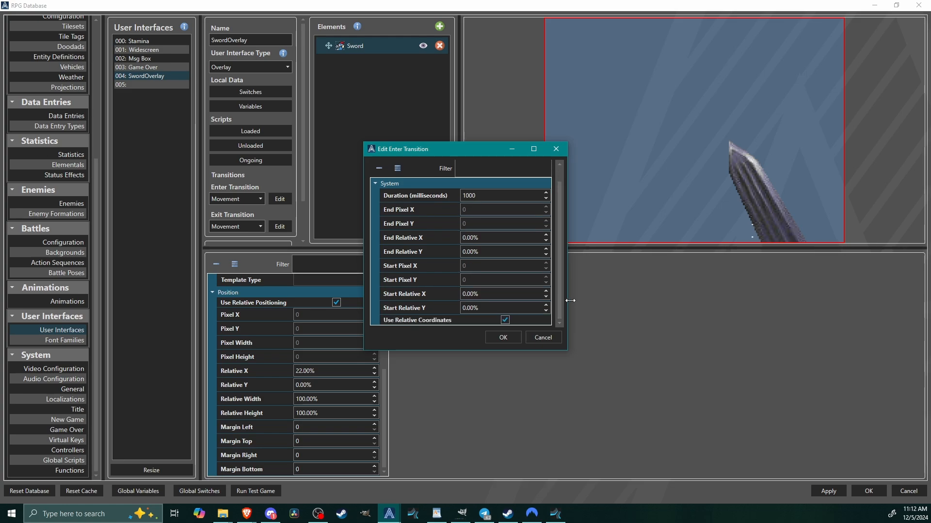
scroll(557, 242, up, 1)
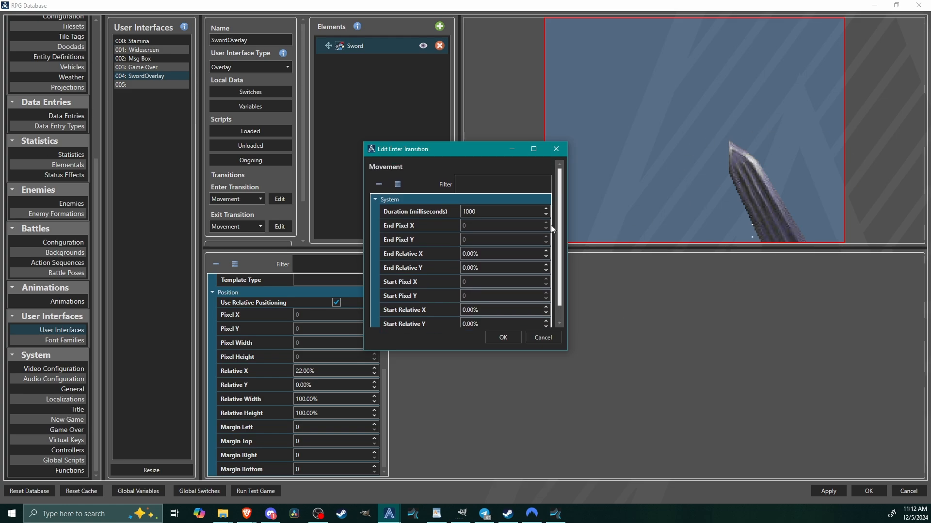
drag(482, 211, 463, 213)
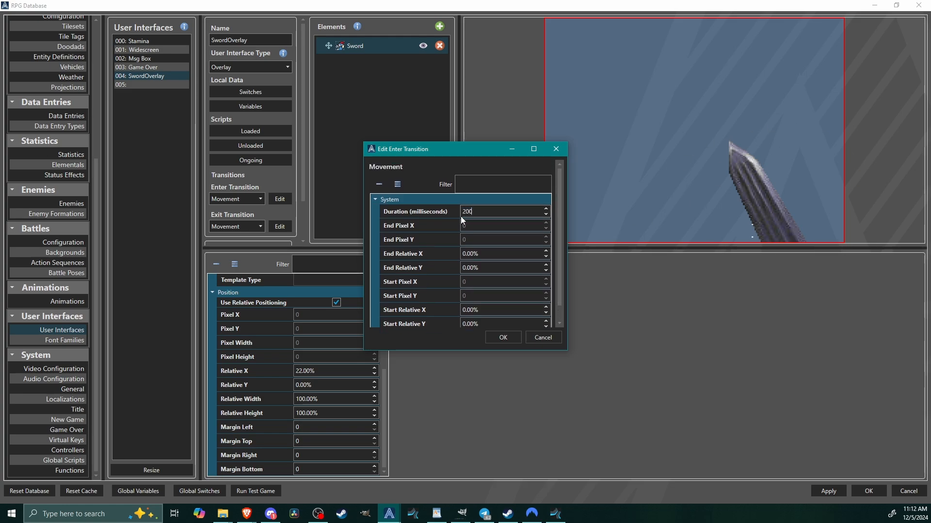
scroll(556, 254, down, 1)
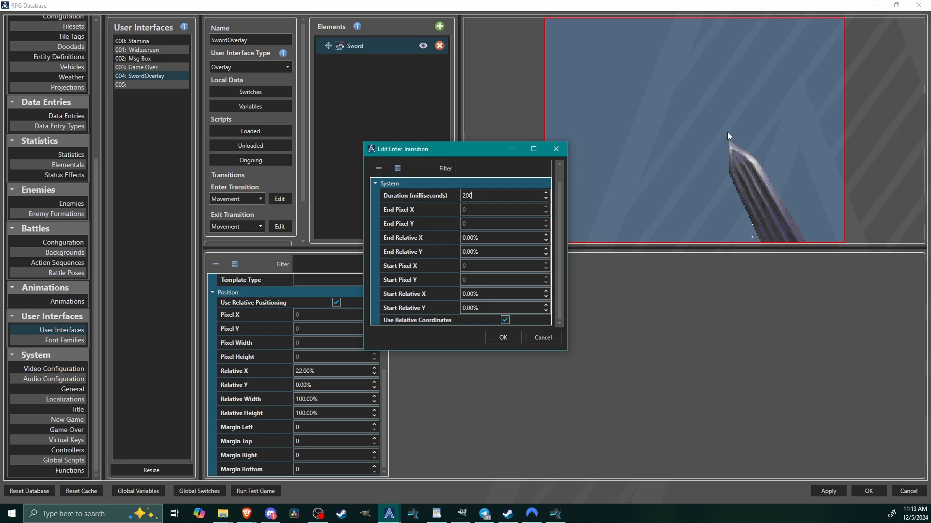
click(486, 309)
double_click(485, 309)
text(100)
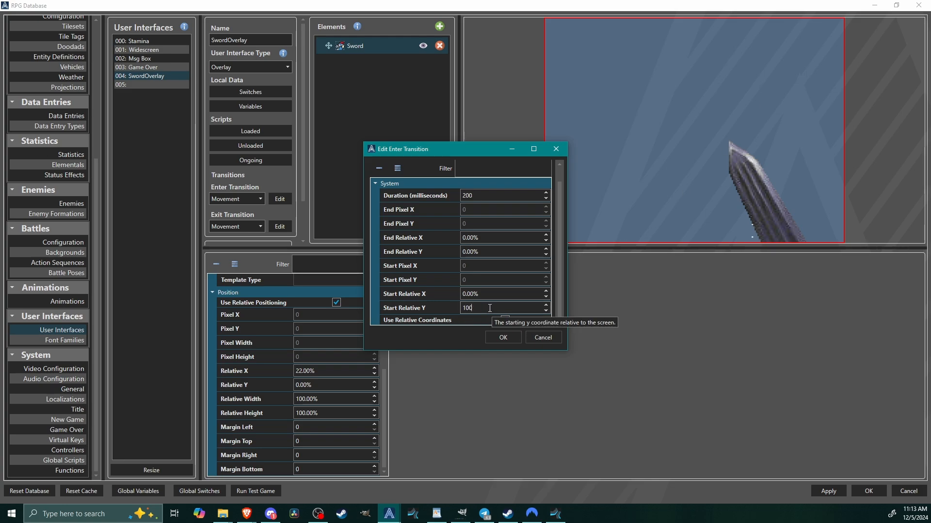
click(503, 338)
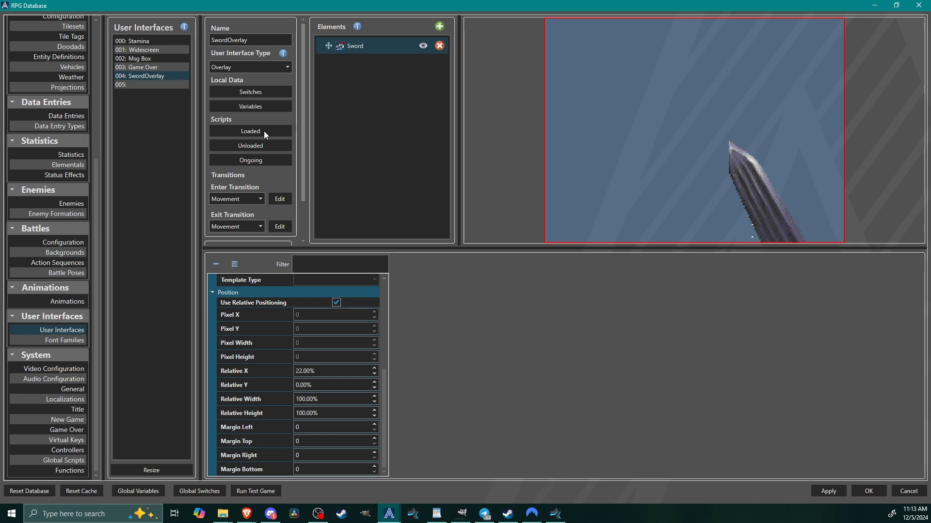
Set SwordOverlay's Exit Transition to End Relative Y 100% with a duration of 200 milliseconds.
click(281, 227)
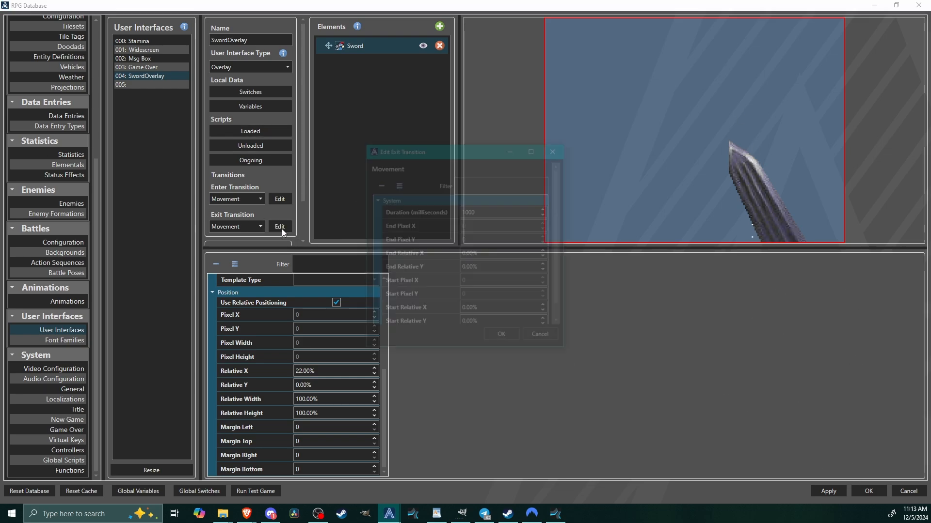
double_click(510, 266)
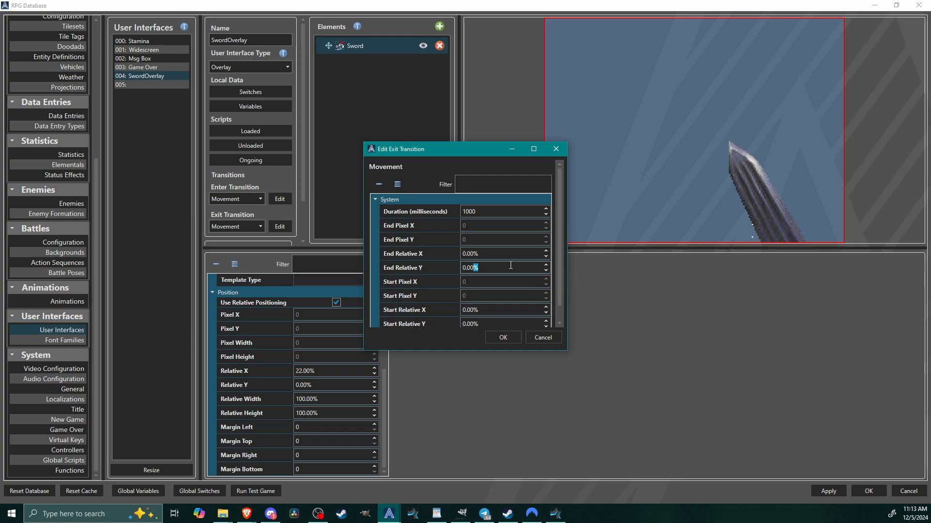
triple_click(524, 268)
text(100)
key(Return)
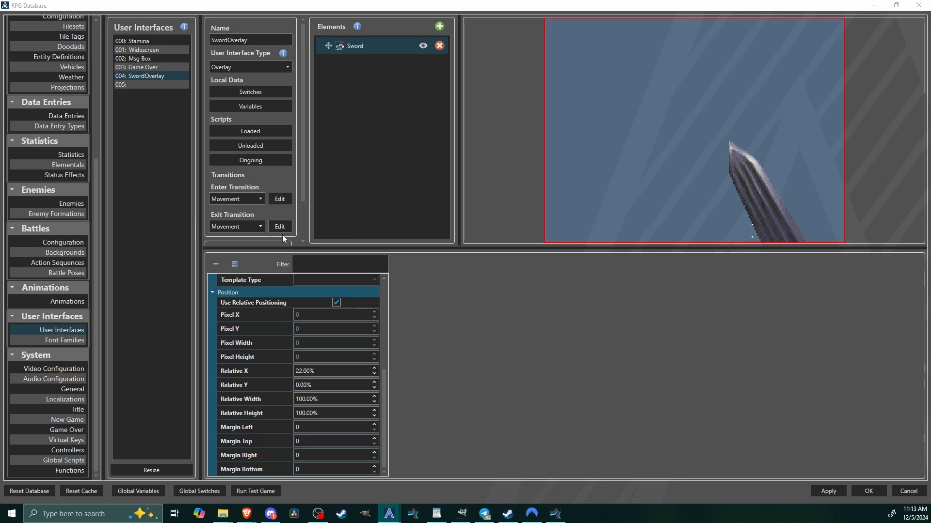
click(281, 227)
double_click(468, 212)
text(20)
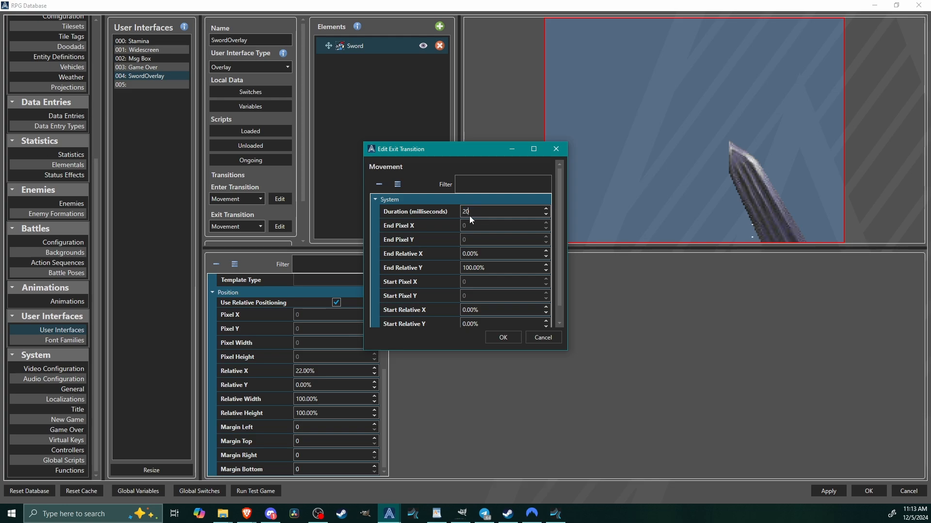
text(0)
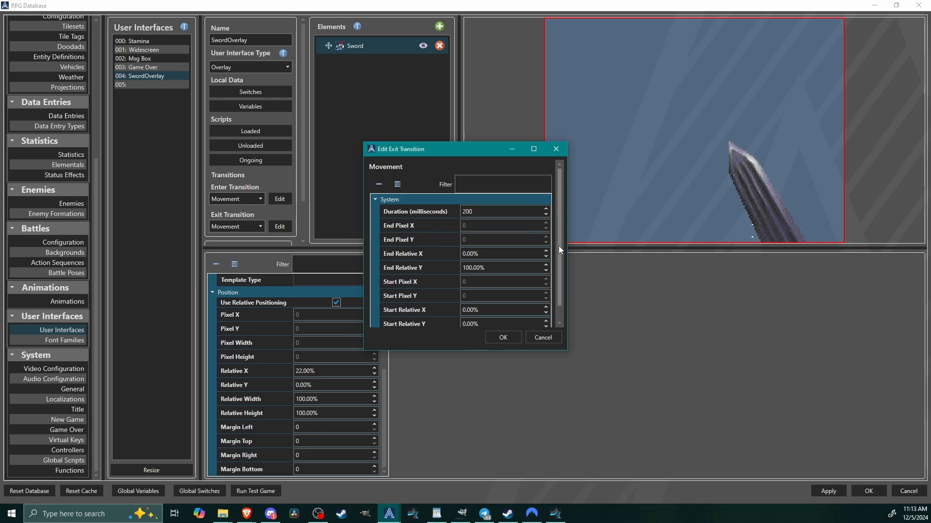
drag(558, 246, 566, 323)
click(503, 338)
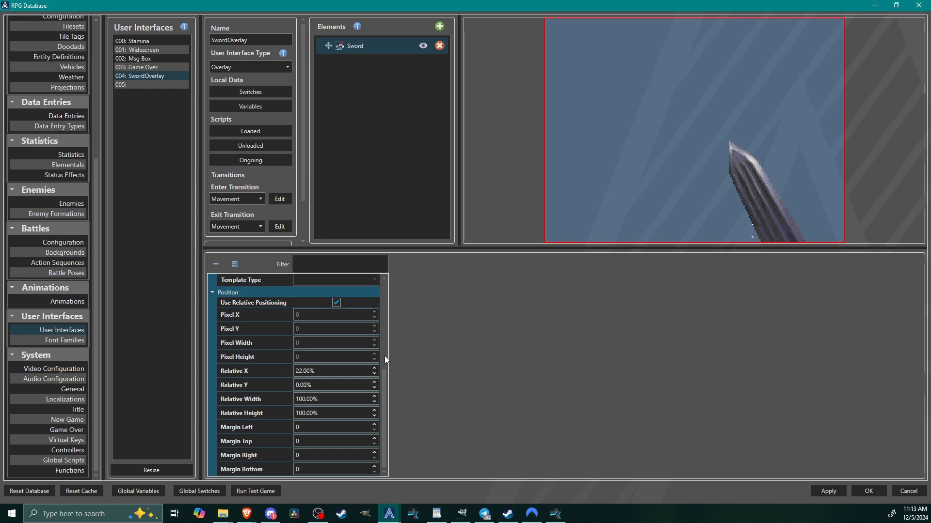
Add a Keyboard mapping to the EquipSword virtual key and assign it to the 2 key.
drag(384, 374, 405, 270)
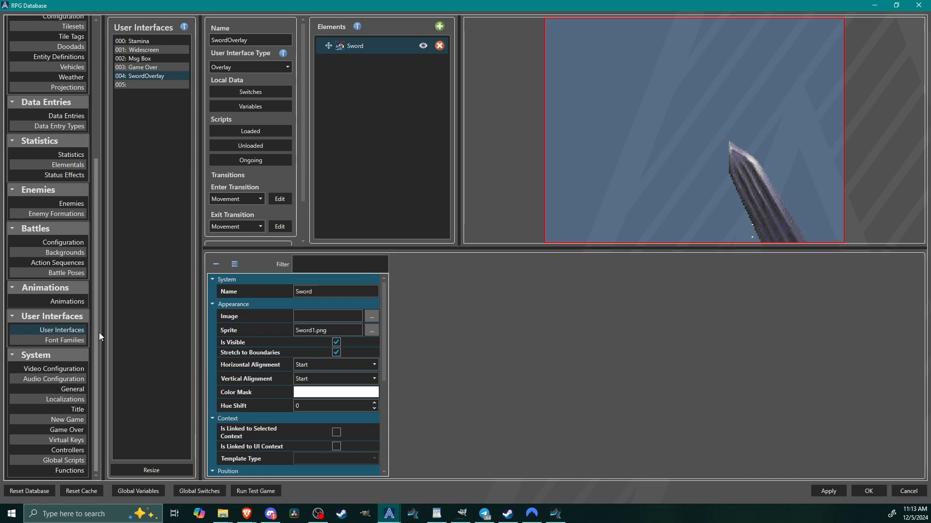
click(70, 441)
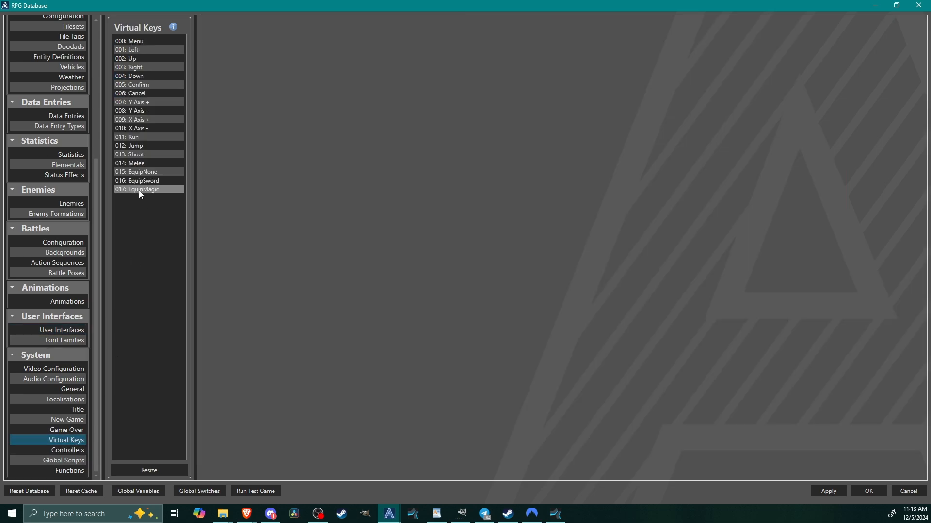
click(155, 182)
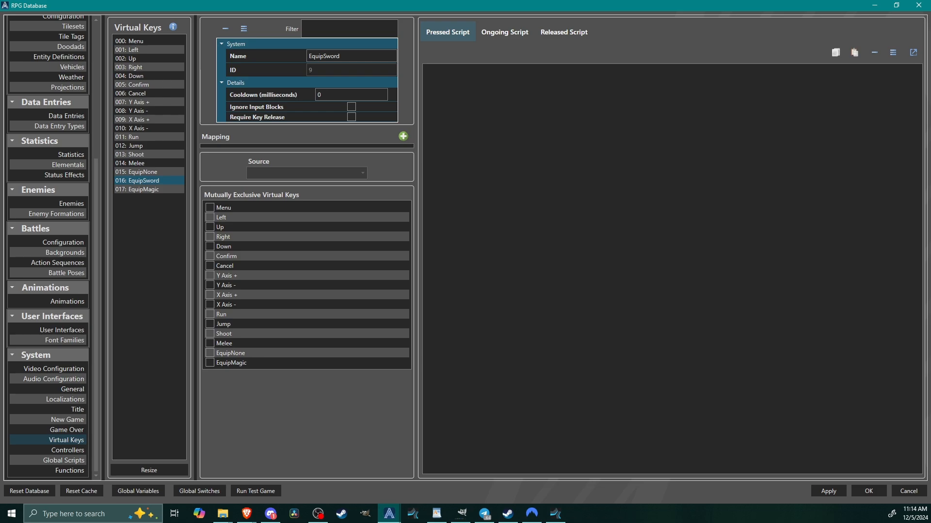
click(403, 136)
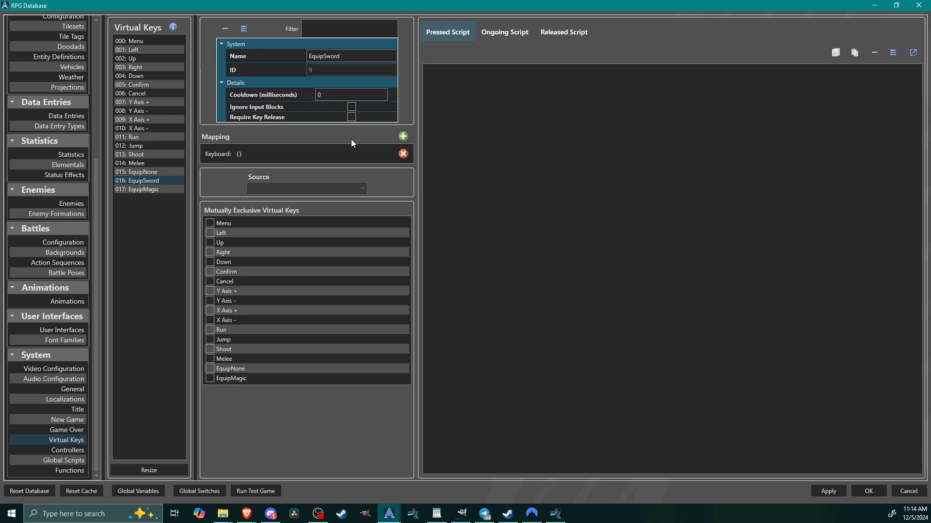
click(263, 155)
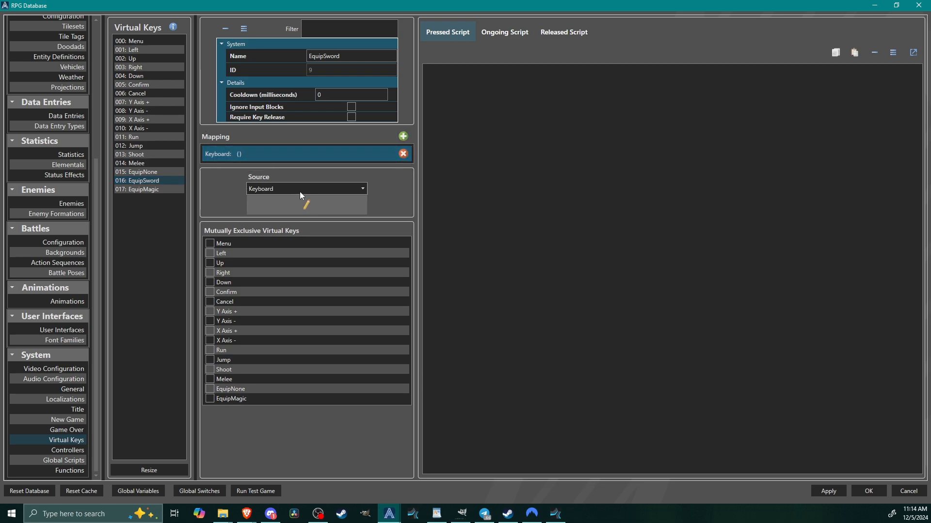
click(305, 204)
click(532, 196)
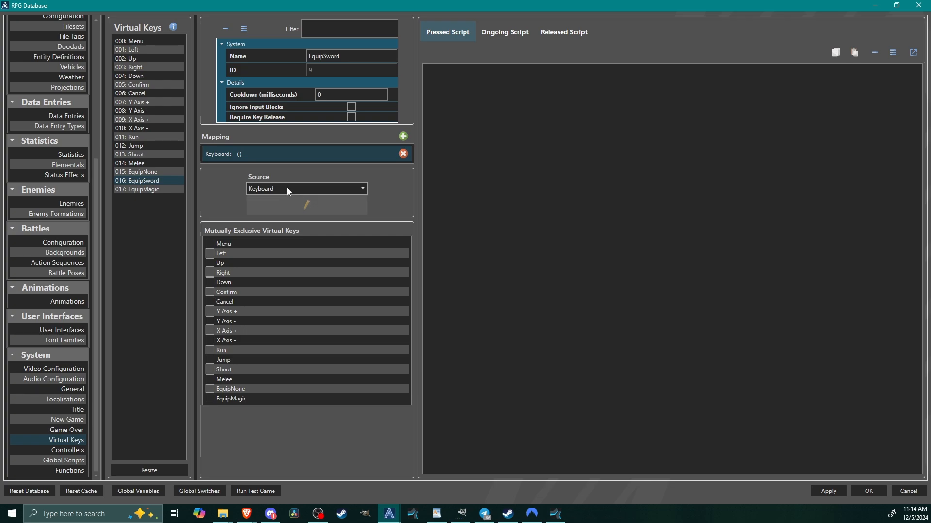
mouse_move(388, 518)
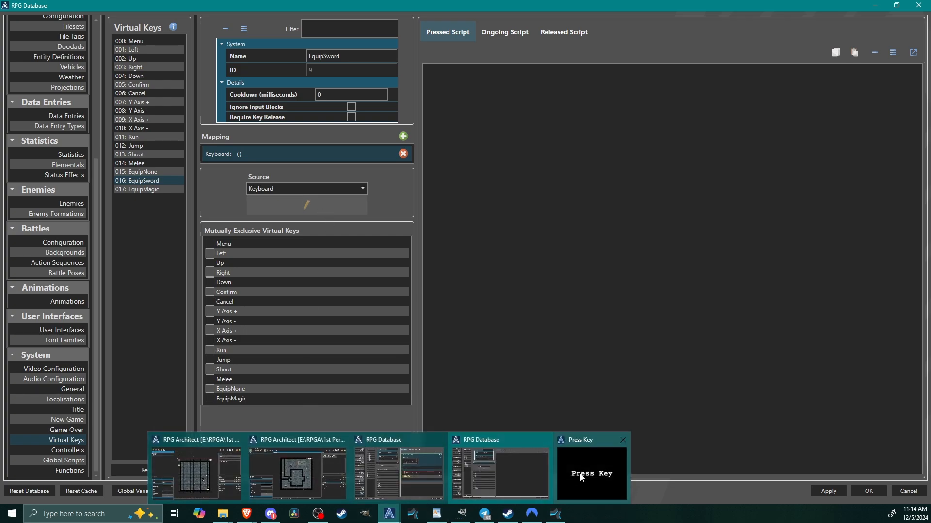
click(592, 468)
drag(443, 191, 530, 238)
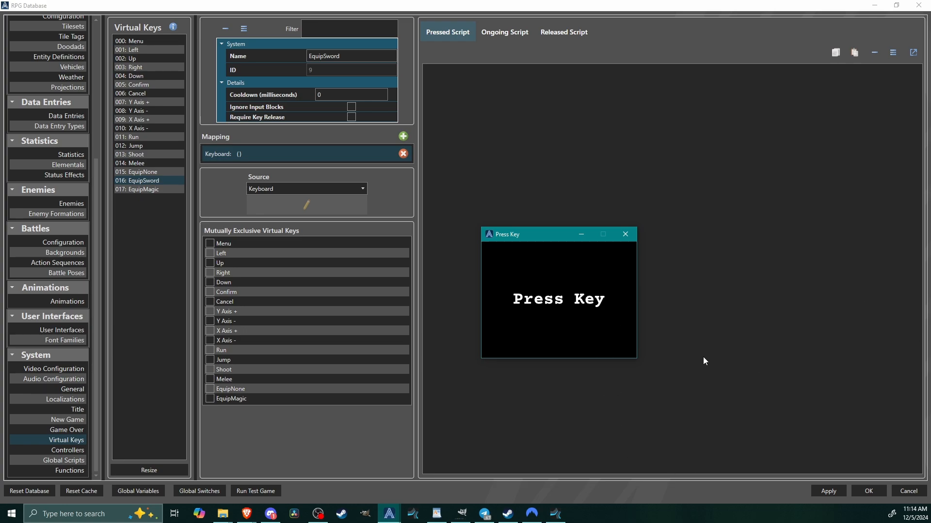
key(2)
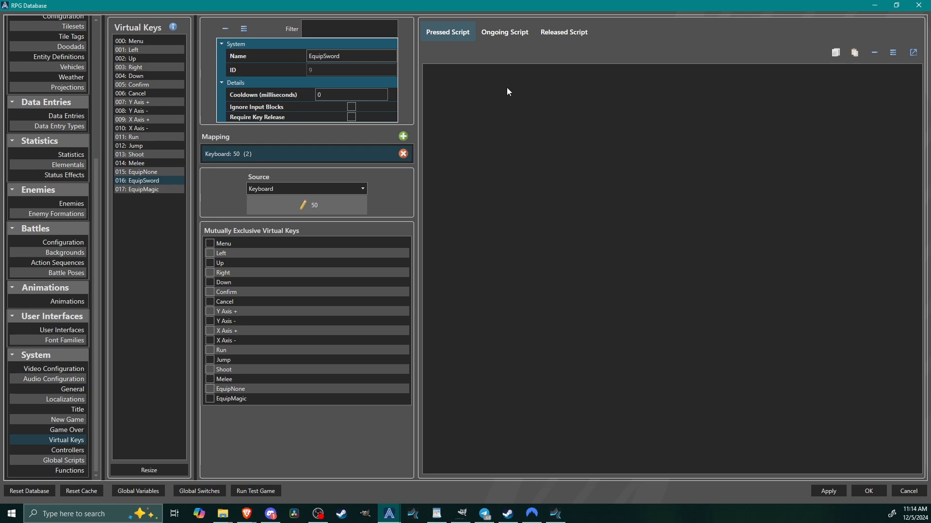
Add a Conditional to EquipSword's Pressed Script that checks whether the global switch SwordEquipped is On.
right_click(493, 88)
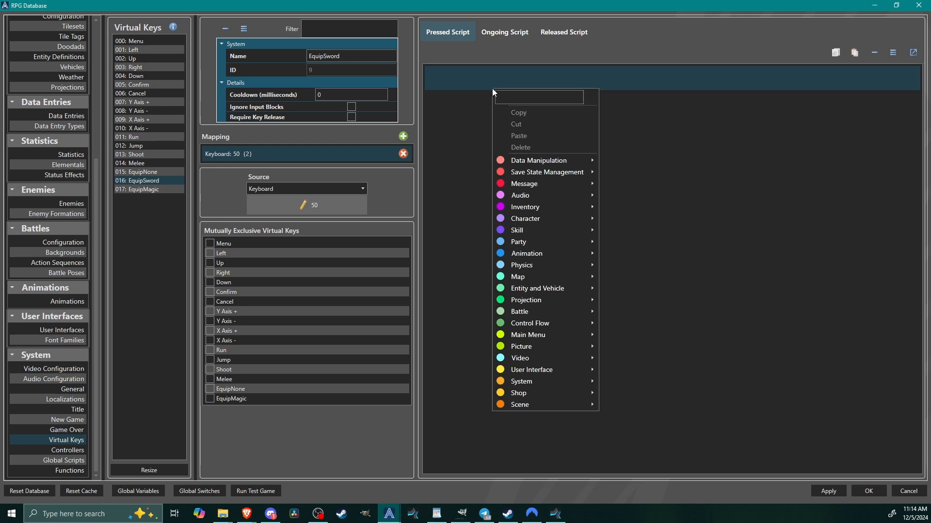
mouse_move(558, 325)
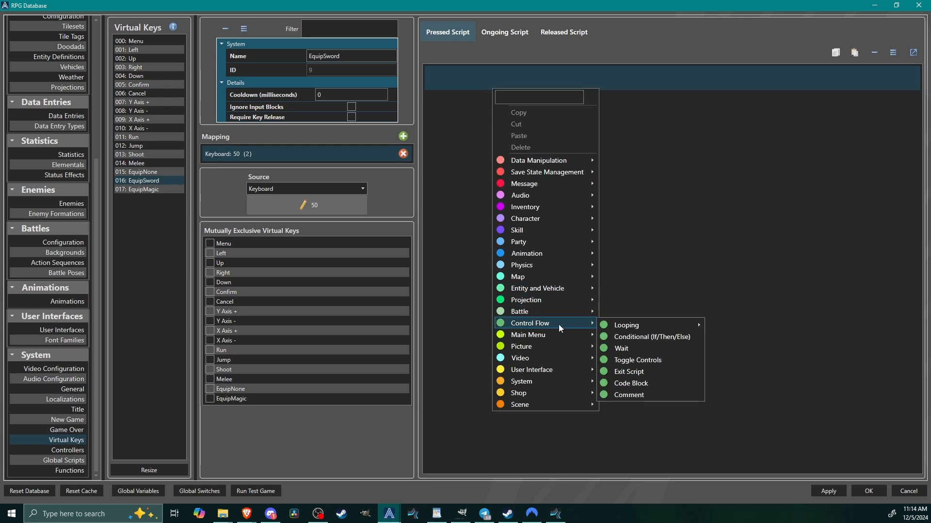
click(636, 337)
click(476, 125)
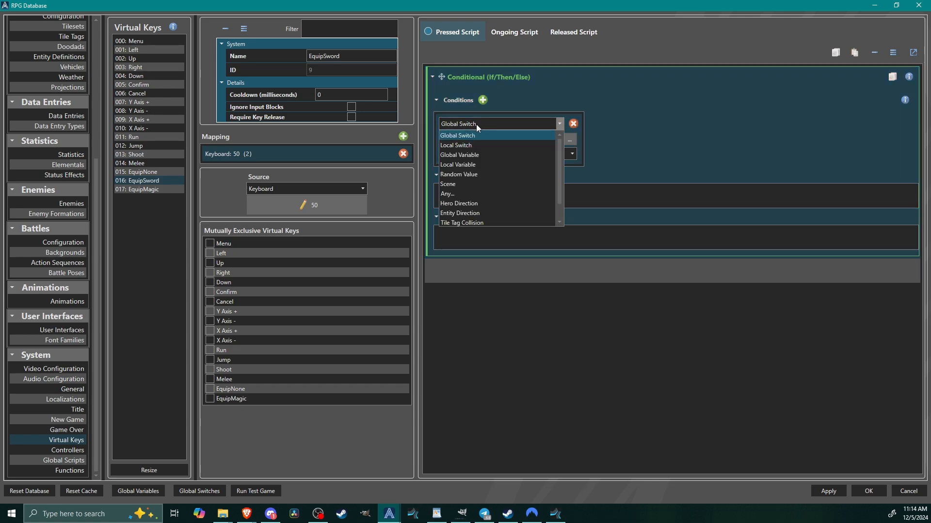
click(476, 124)
click(570, 140)
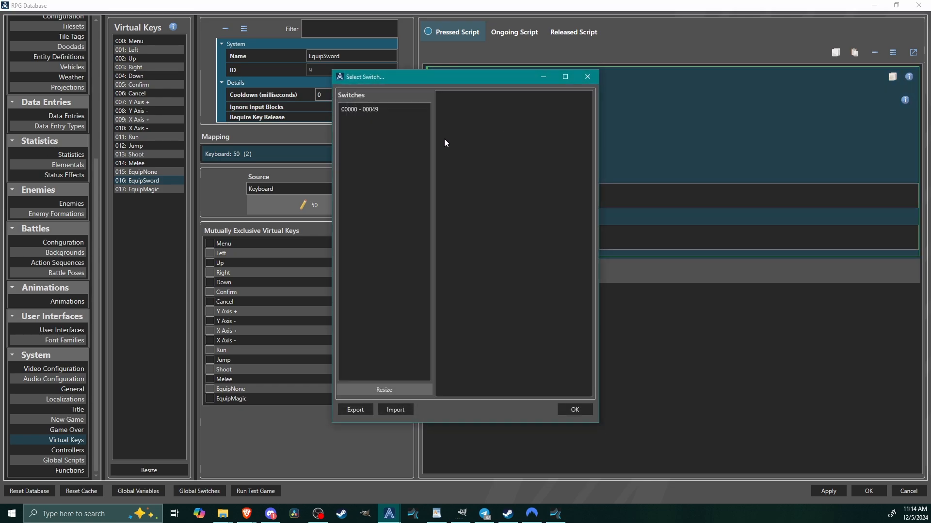
click(399, 109)
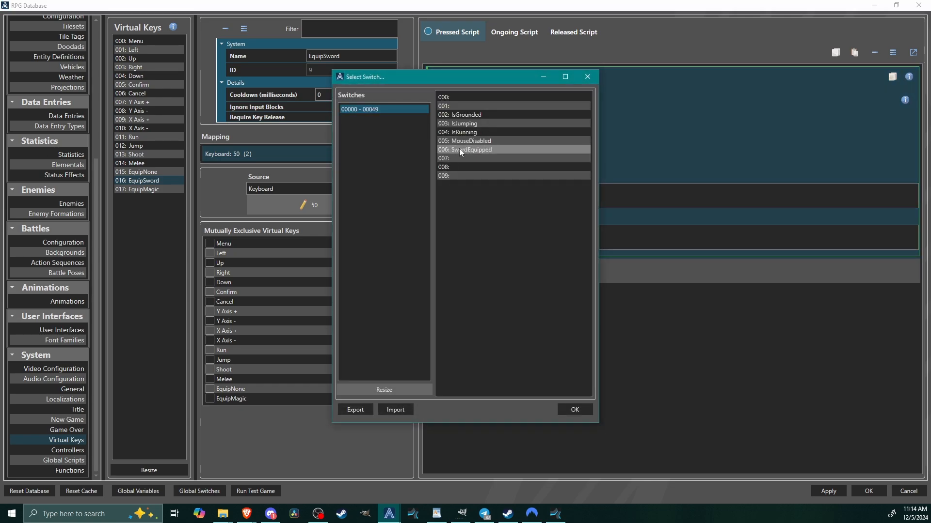
click(472, 149)
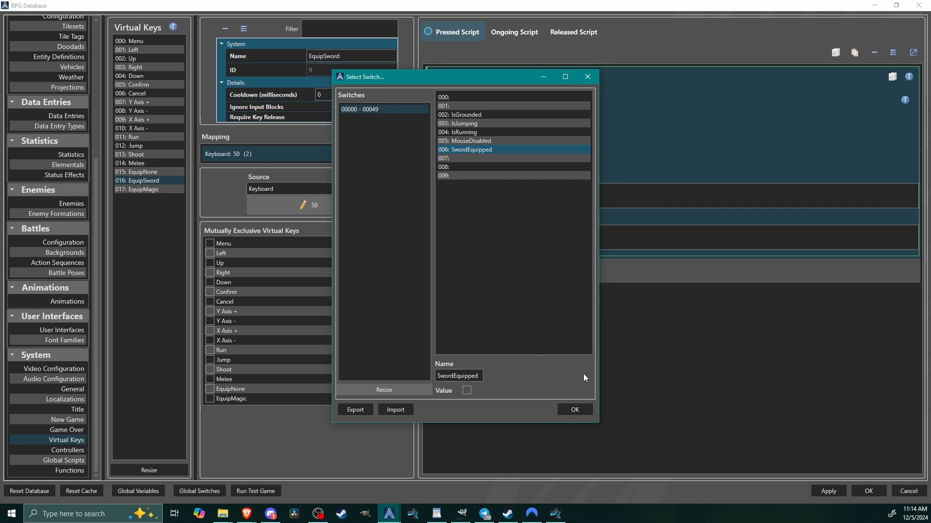
click(578, 410)
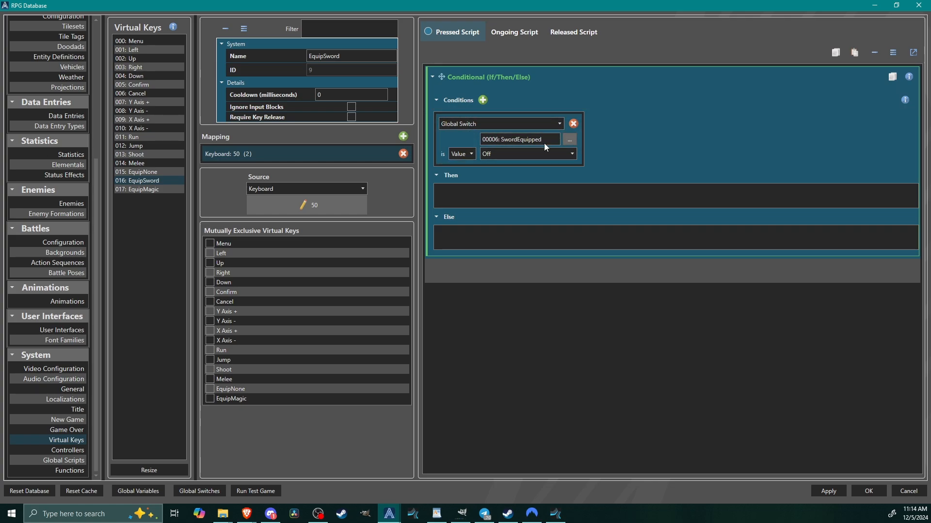
click(493, 152)
click(491, 168)
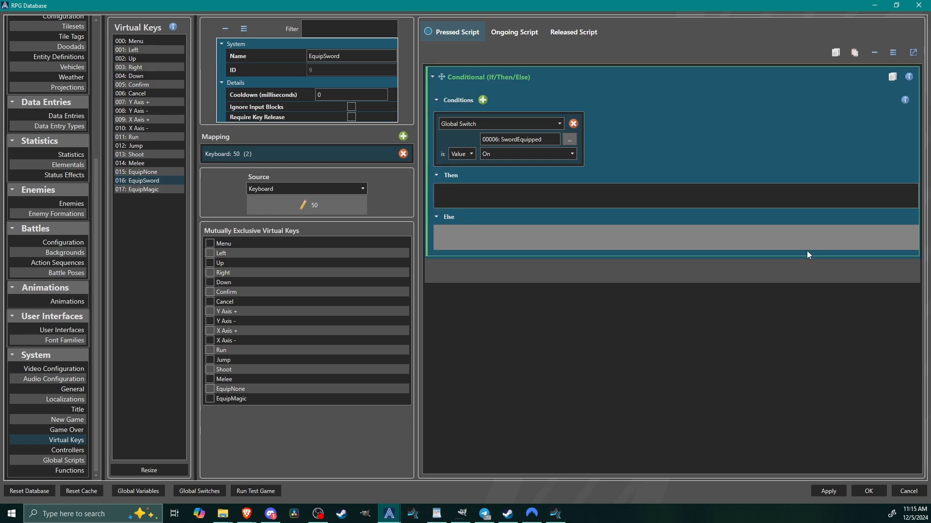
Add a Change Switch command to the Else branch that sets the global switch SwordEquipped to On.
right_click(450, 246)
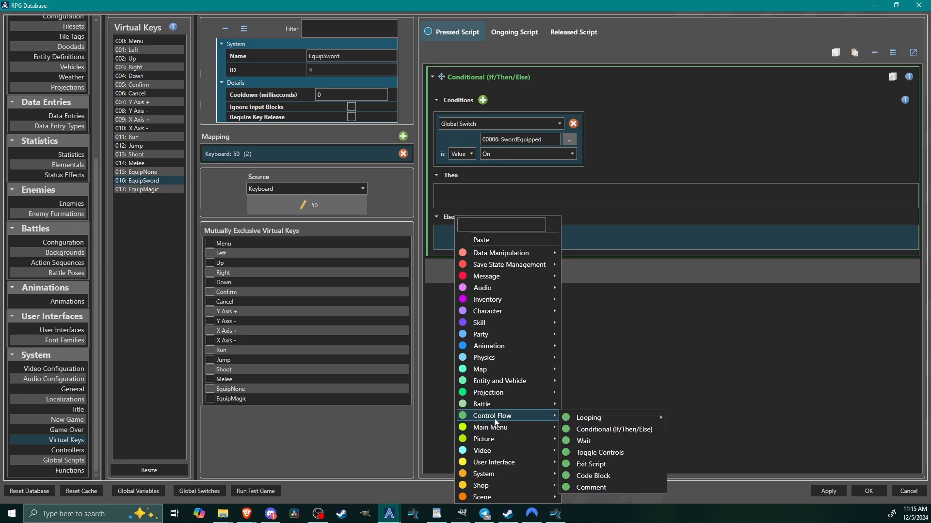
mouse_move(475, 255)
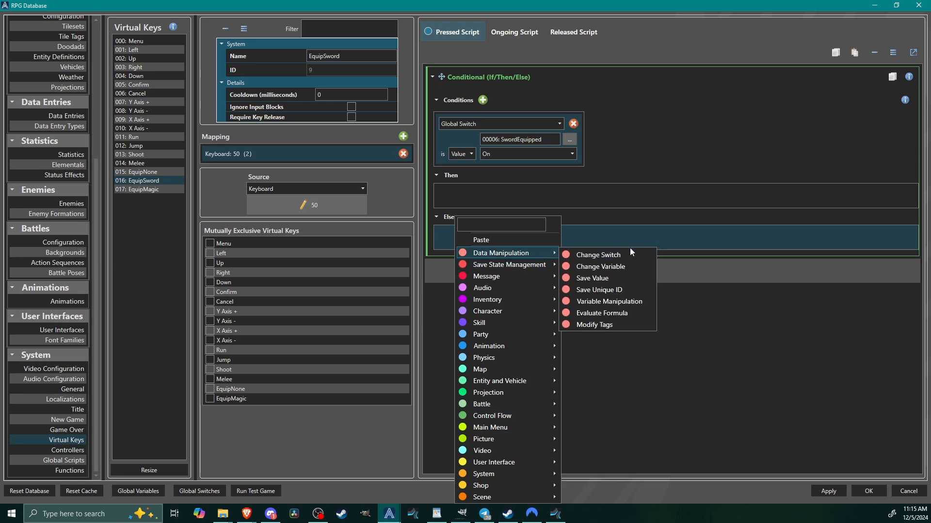
click(607, 255)
click(522, 267)
click(500, 150)
click(568, 406)
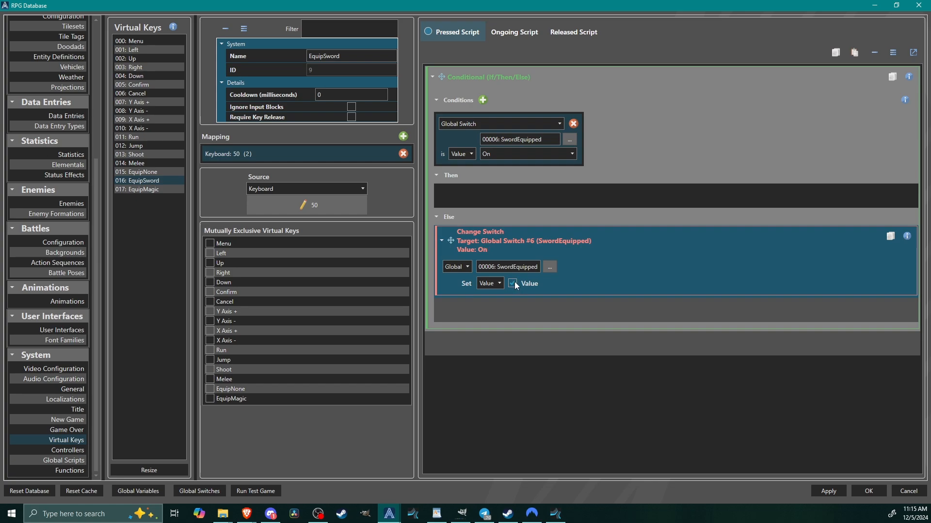
Add an Open Overlay command for SwordOverlay to the Else branch, below the Change Switch command.
right_click(503, 309)
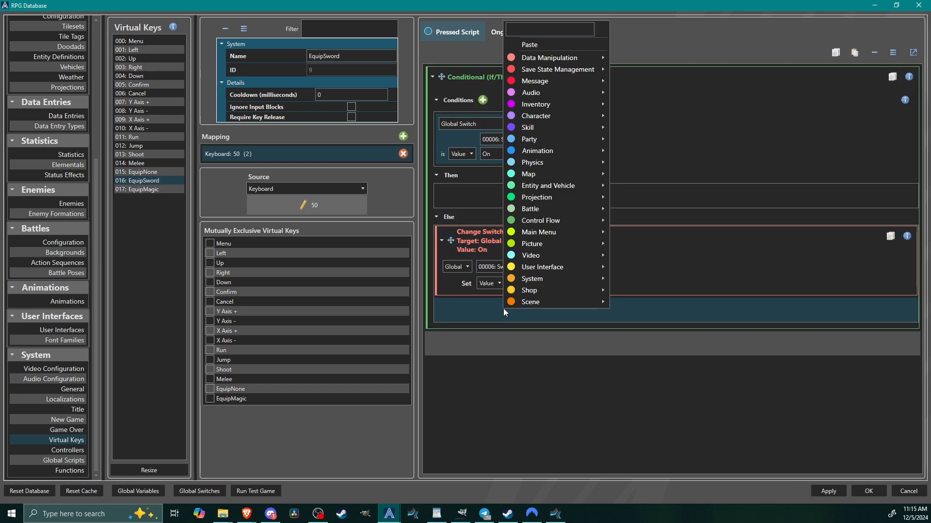
mouse_move(537, 267)
click(654, 293)
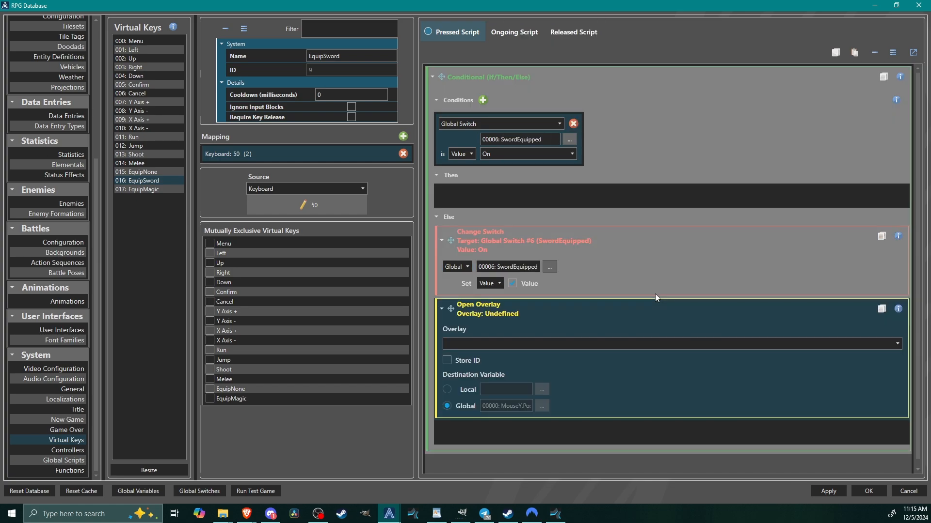
click(491, 345)
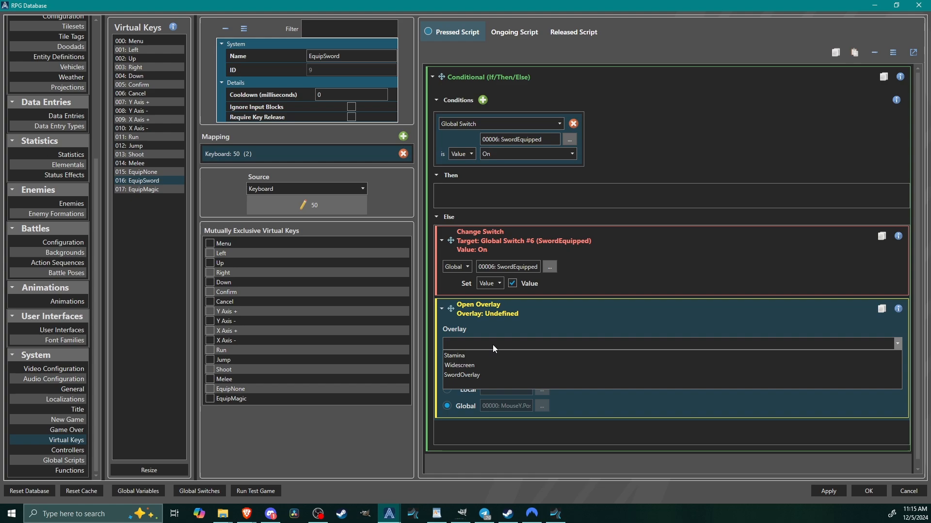
click(461, 376)
Store the opened overlay's ID in global variable 12, naming that variable EquippedRight.
click(446, 360)
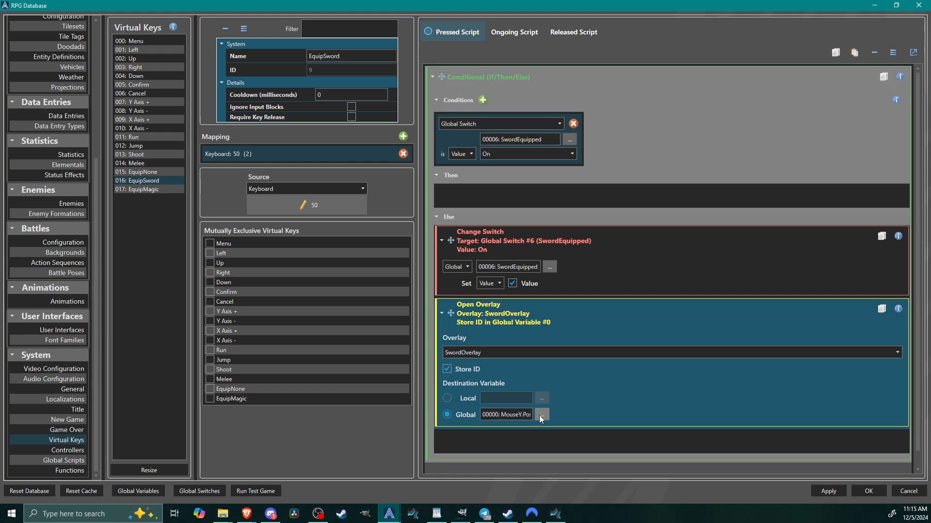
click(541, 415)
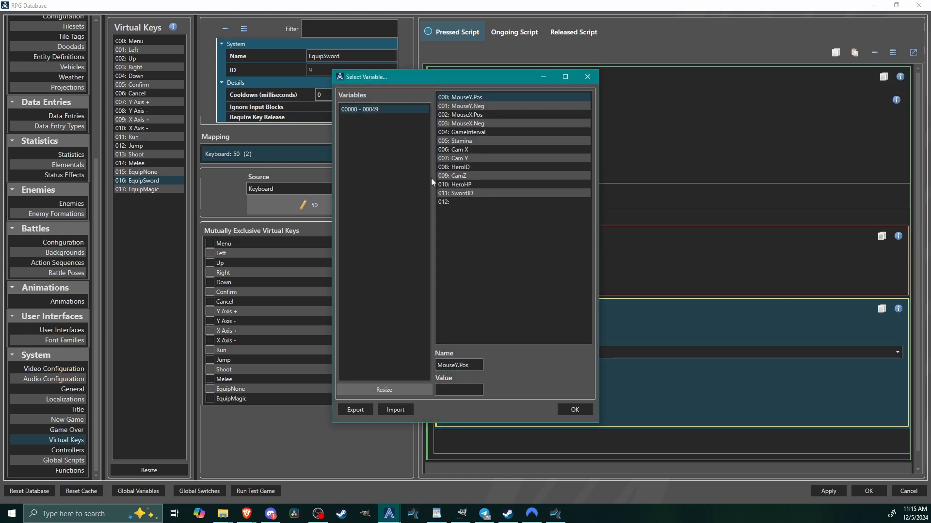
click(467, 193)
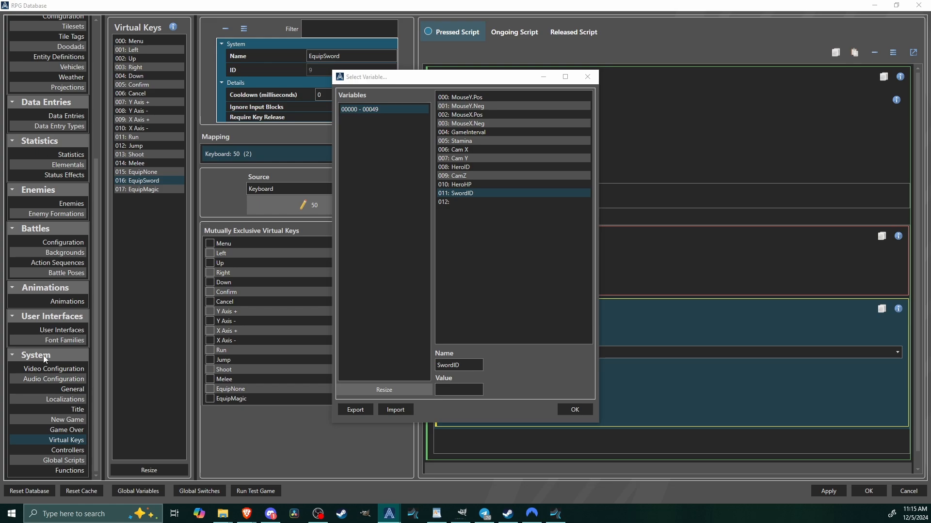
click(480, 202)
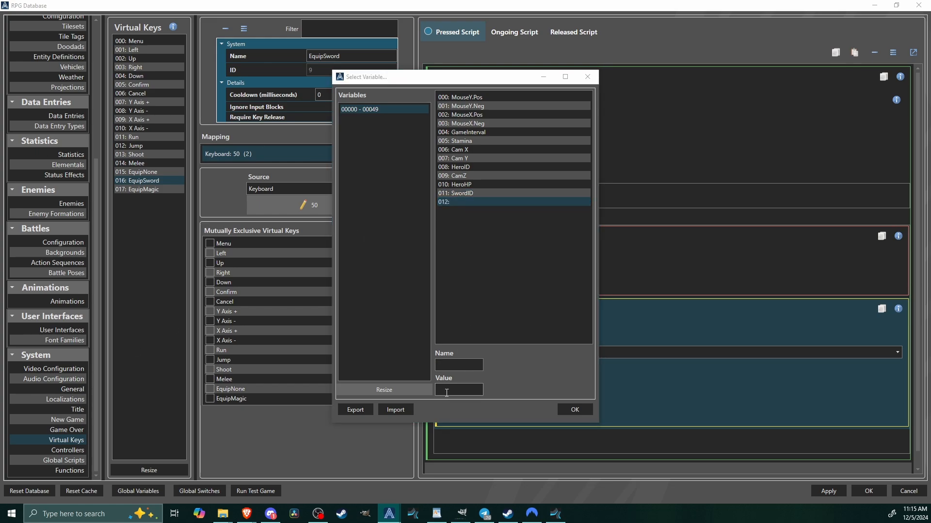
click(401, 391)
click(447, 269)
click(459, 365)
text(Equ)
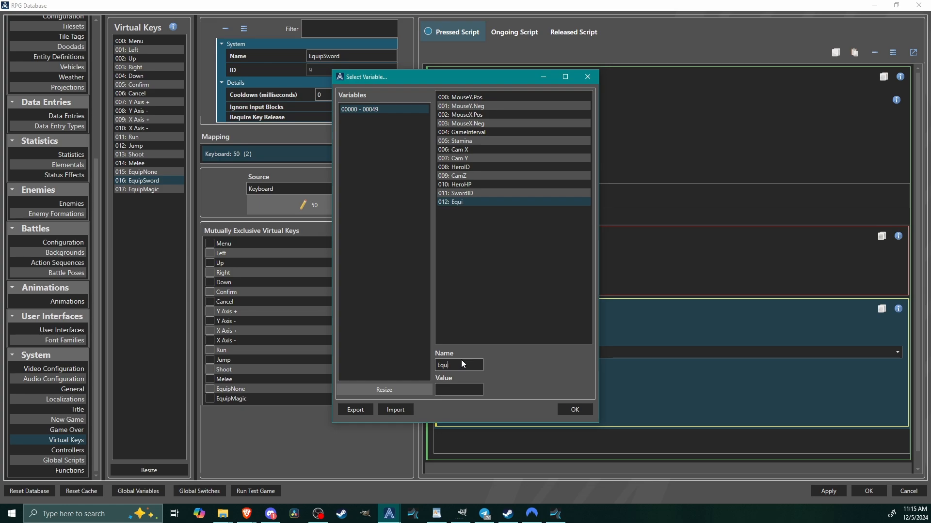
text(ippedRight)
click(574, 410)
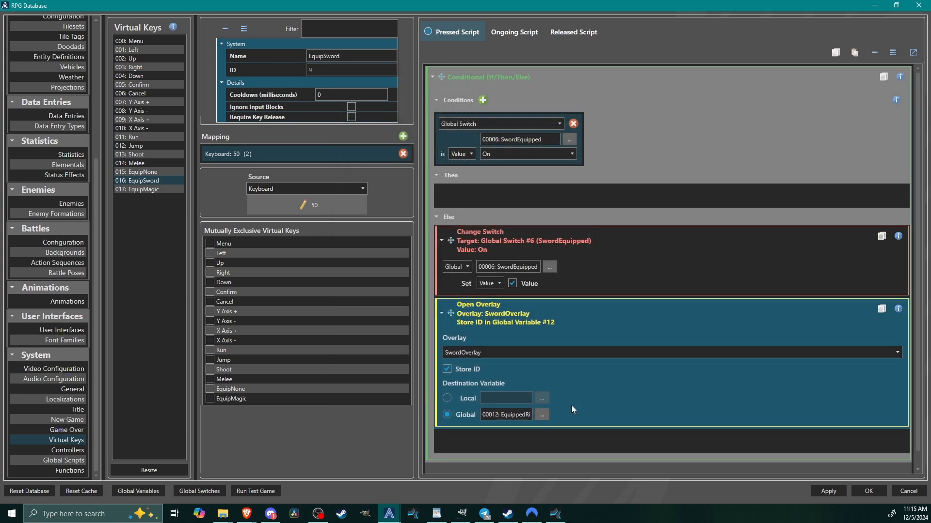
click(536, 414)
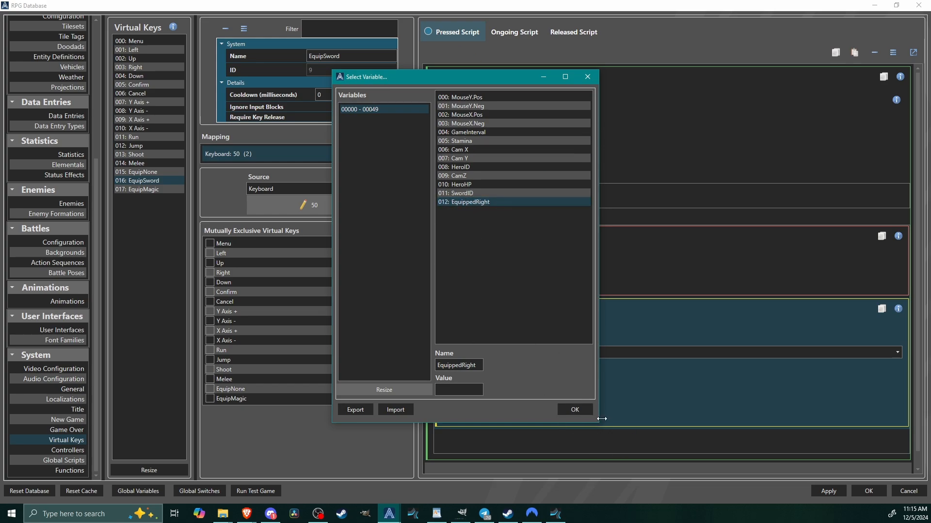
click(575, 410)
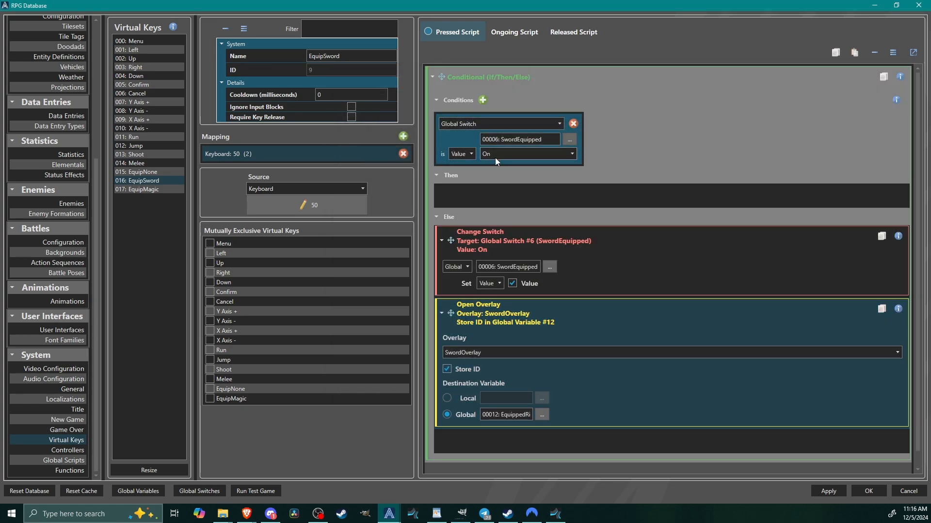
click(504, 154)
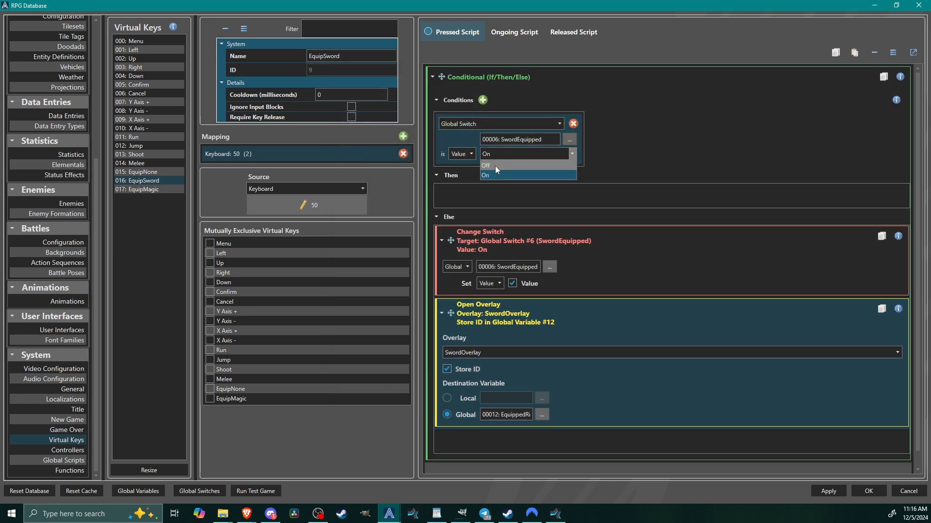
click(505, 192)
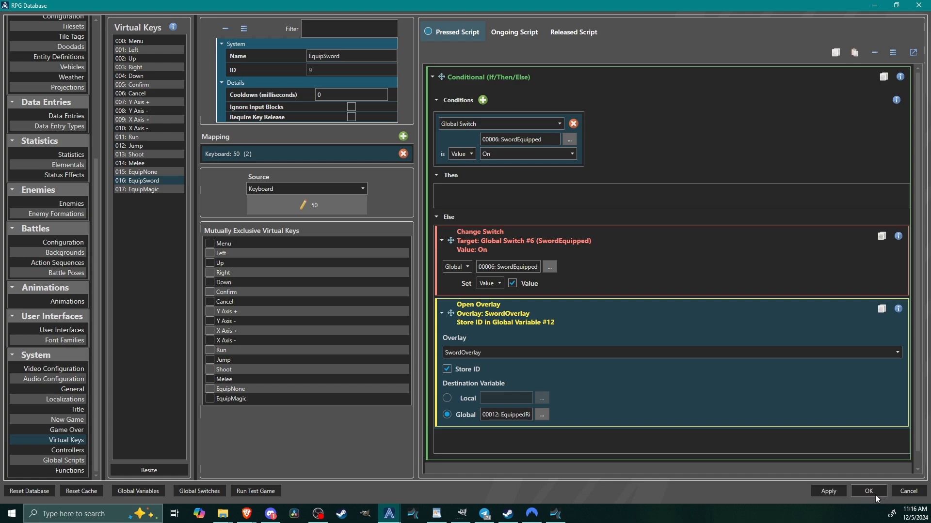
Add a Keyboard mapping to the EquipNone virtual key and assign it to the 0 key.
click(143, 173)
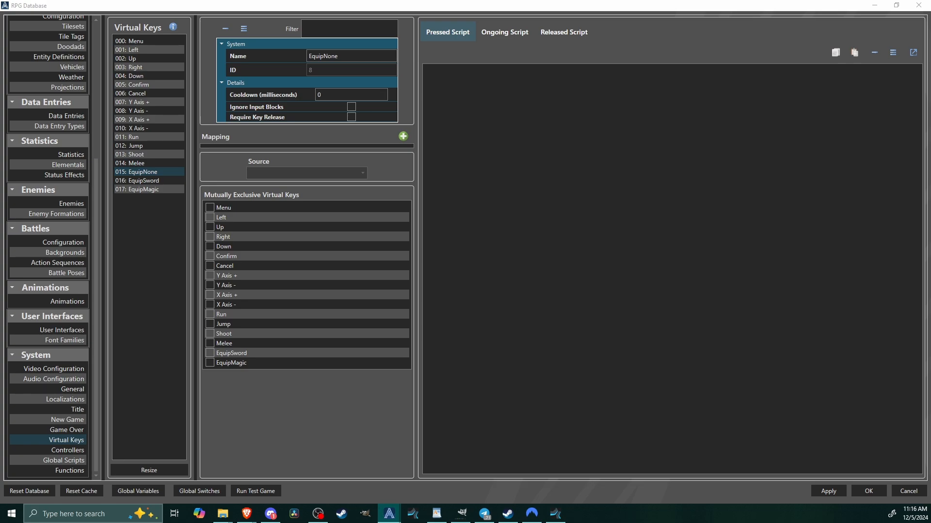
click(469, 78)
click(403, 137)
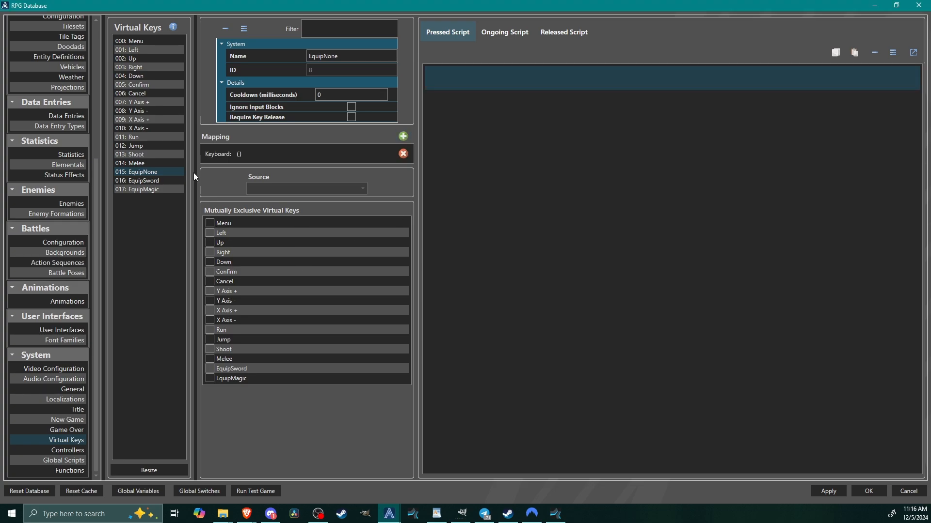
click(252, 155)
click(306, 205)
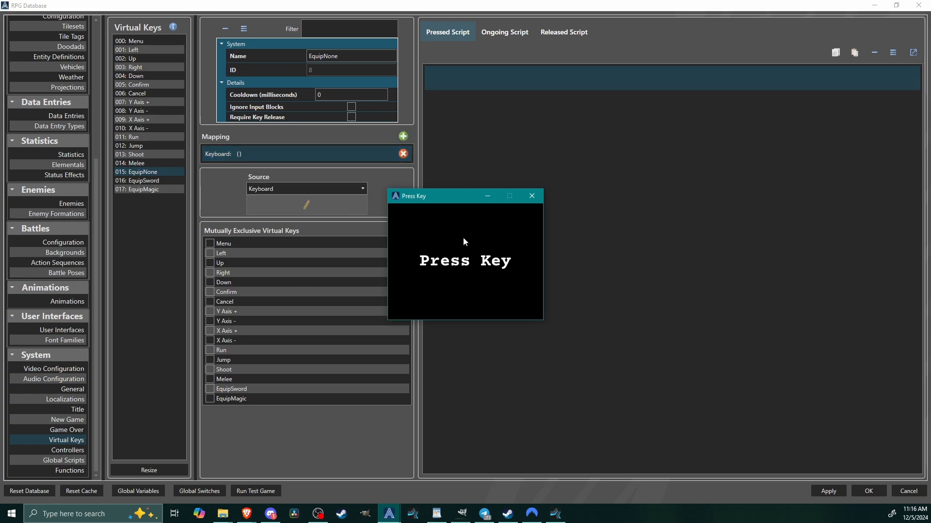
key(Escape)
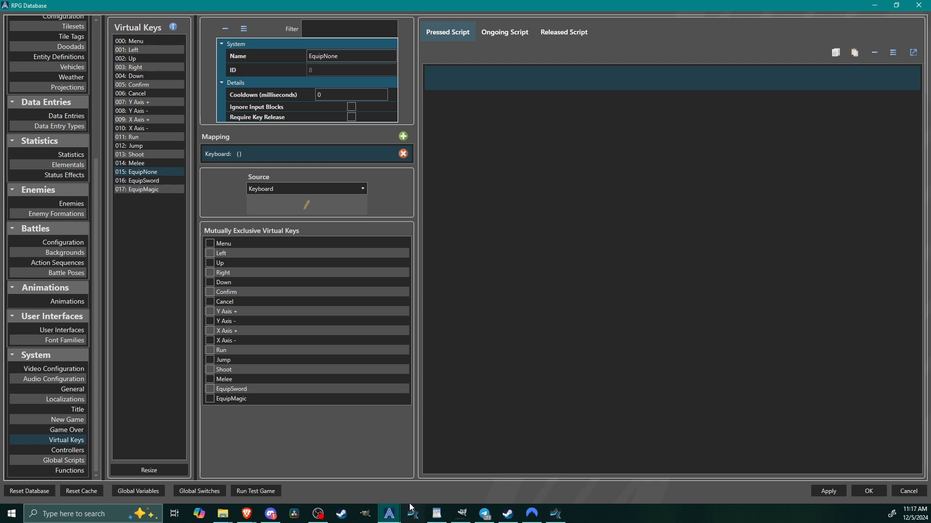
mouse_move(389, 514)
click(609, 475)
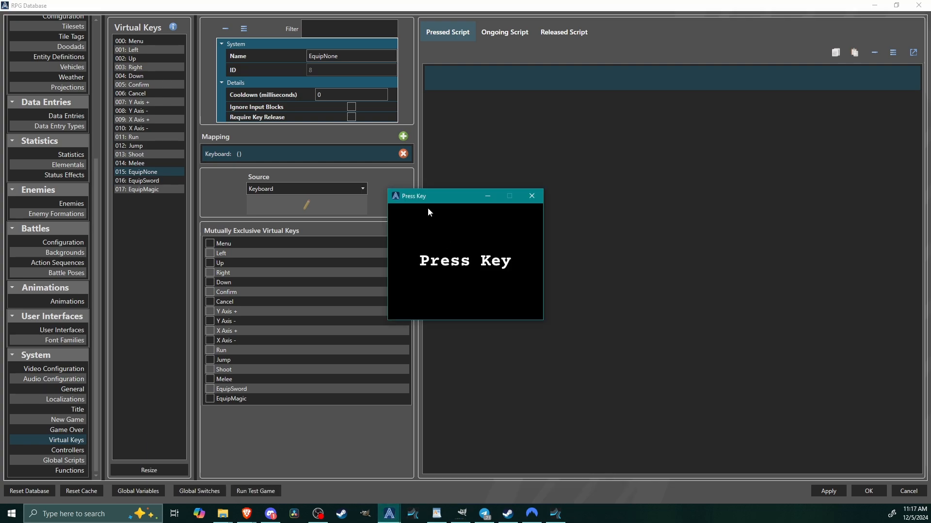
key(0)
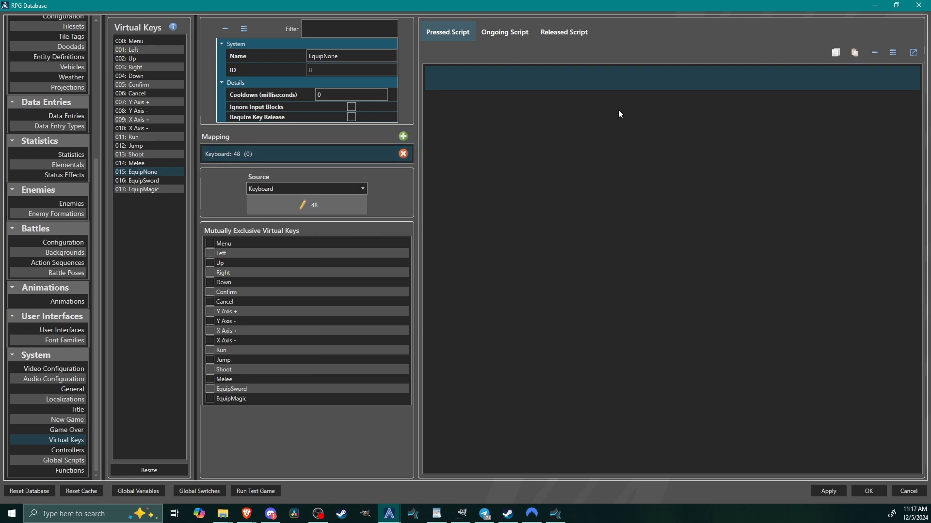
Add a Close User Interface command to EquipNone's Pressed Script, taking its ID from the global variable EquippedRight.
right_click(473, 85)
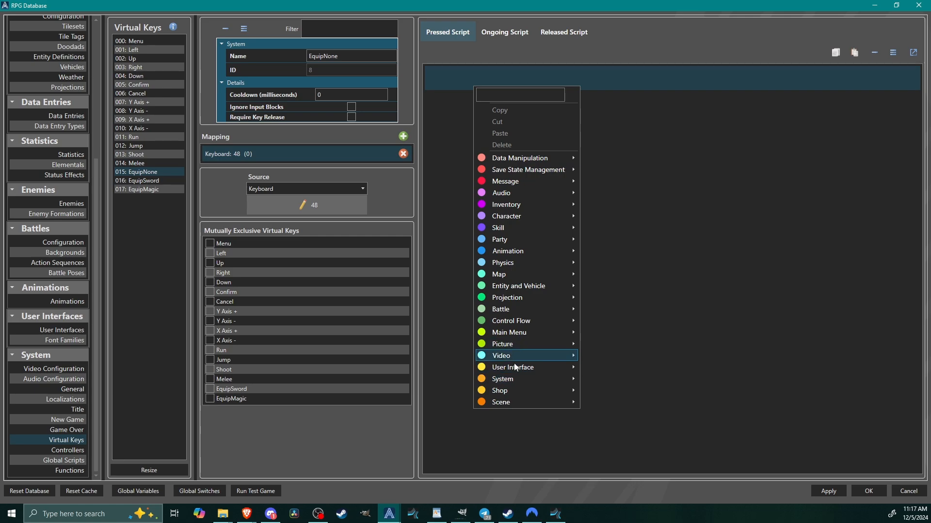
mouse_move(558, 369)
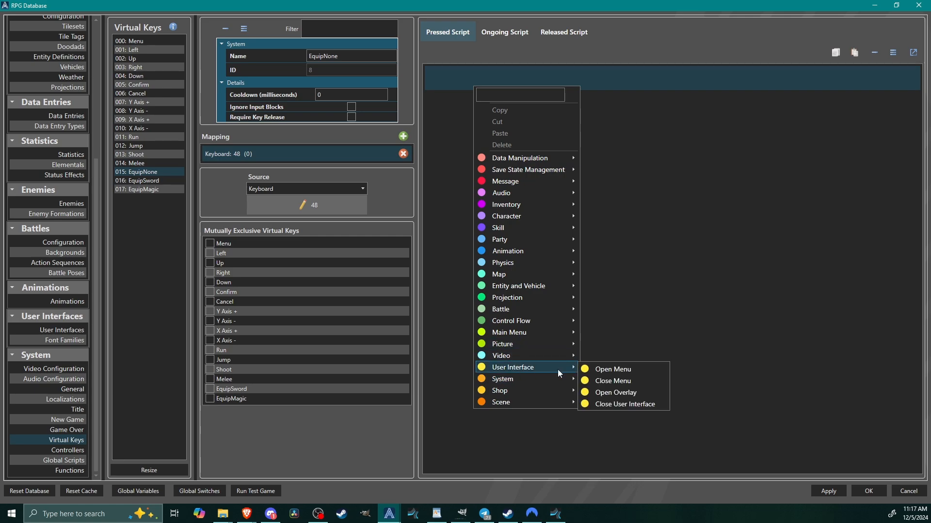
click(629, 405)
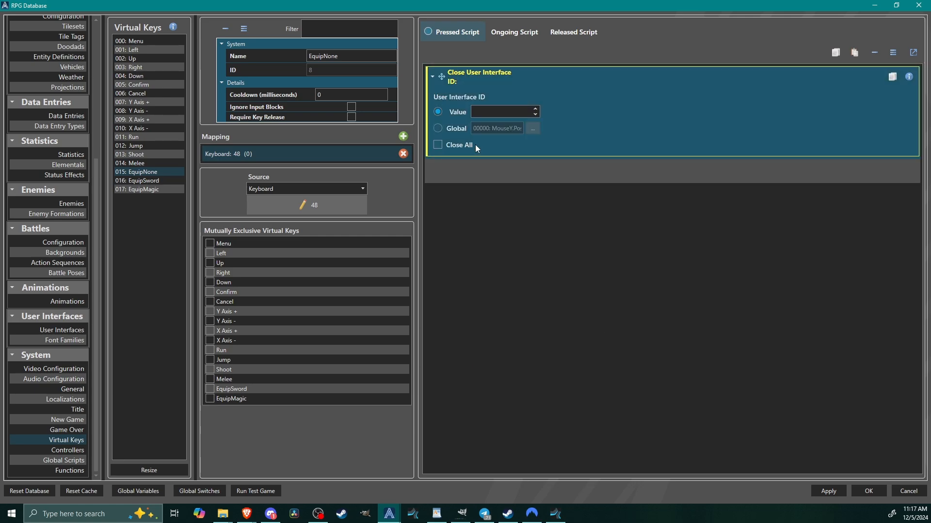
click(449, 131)
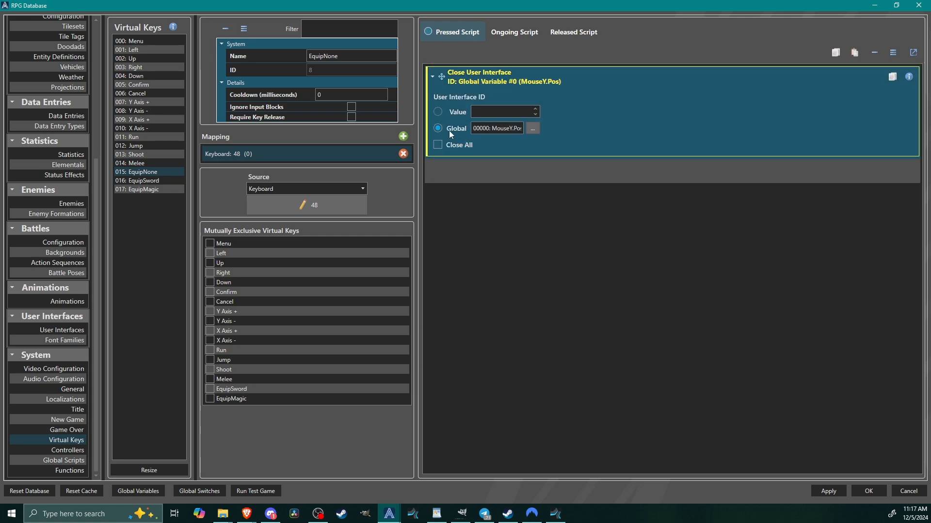
click(531, 126)
click(479, 202)
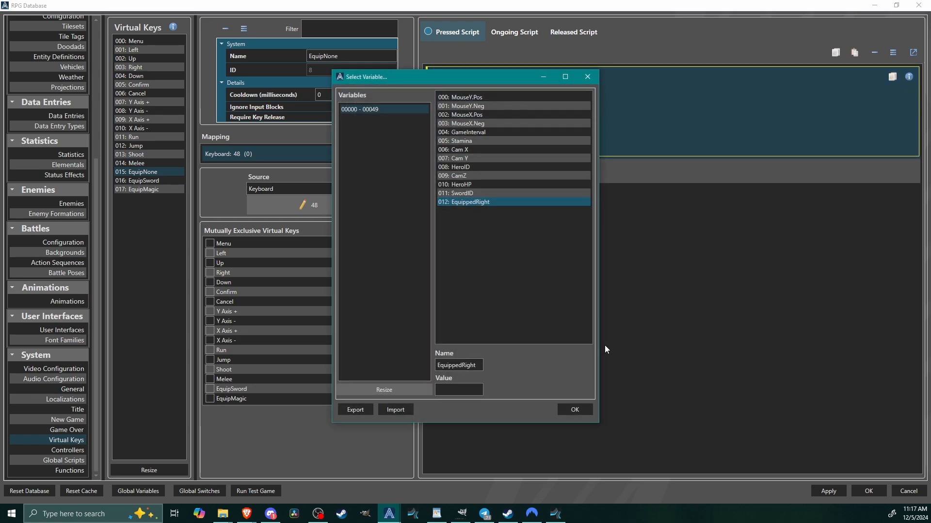
click(575, 409)
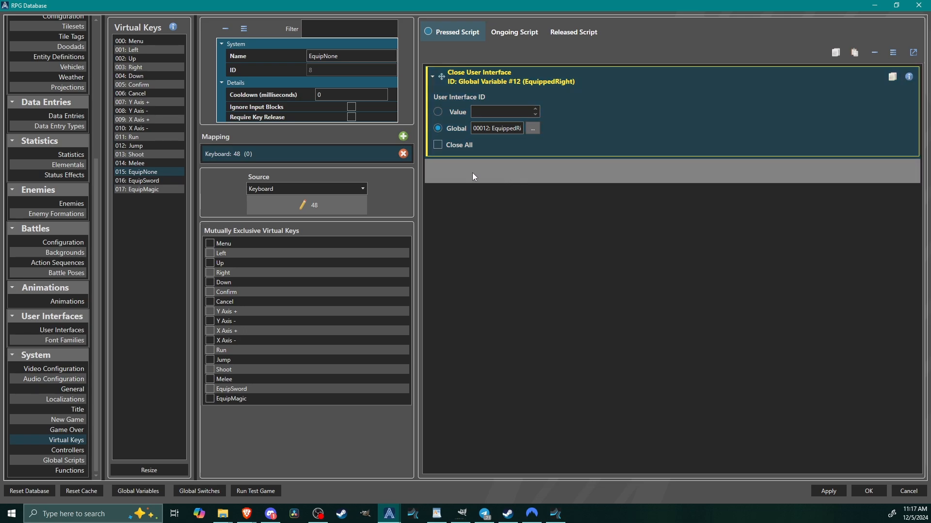
Add a Change Switch command below Close User Interface that sets the global switch SwordEquipped to Off.
right_click(475, 177)
mouse_move(509, 246)
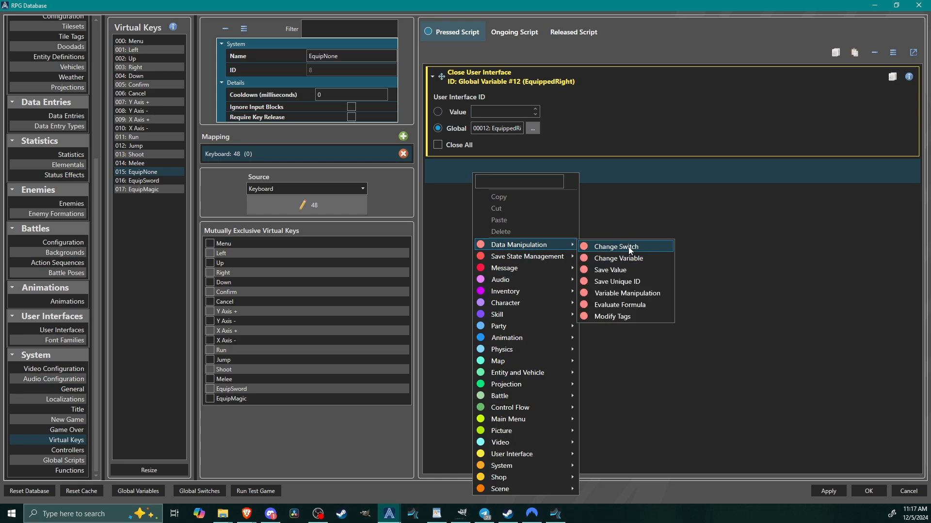
click(625, 246)
click(513, 201)
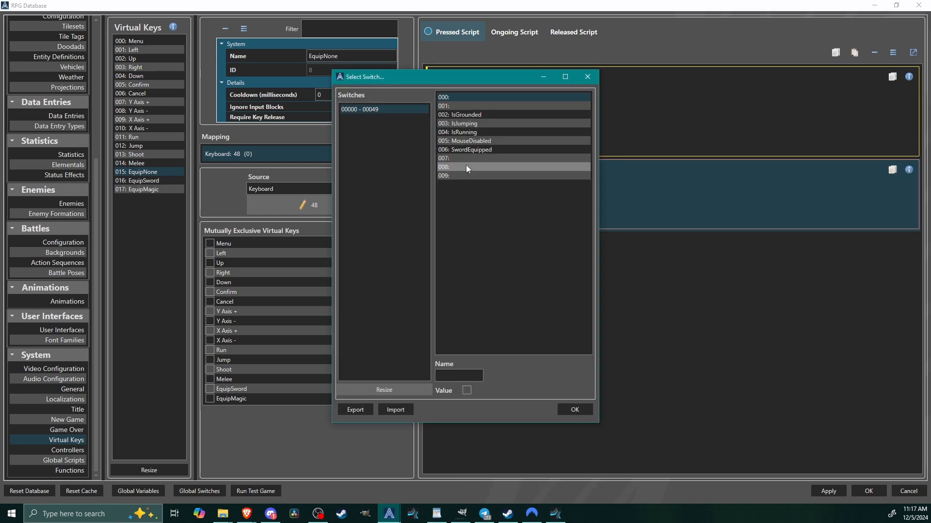
click(470, 149)
click(575, 411)
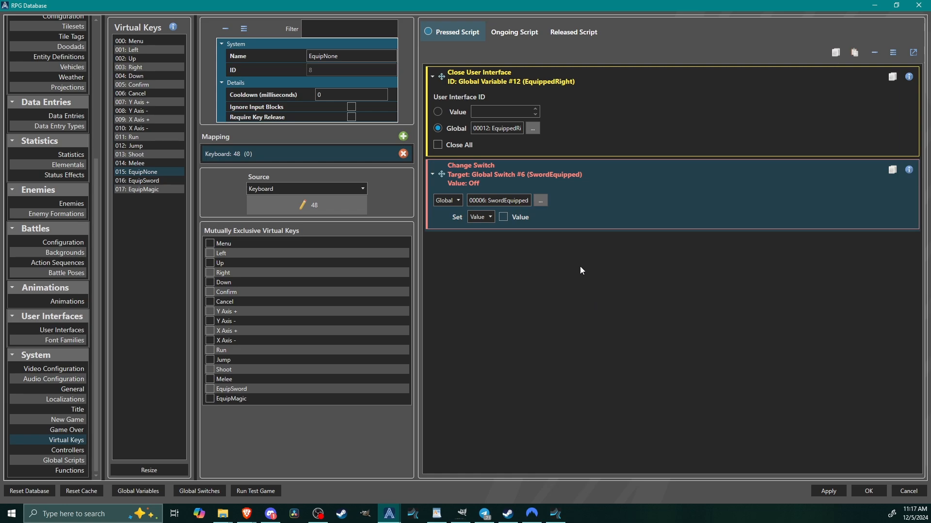
Review the Pressed Scripts of EquipSword and EquipNone, comparing their overlay commands and SwordEquipped switch settings.
click(637, 79)
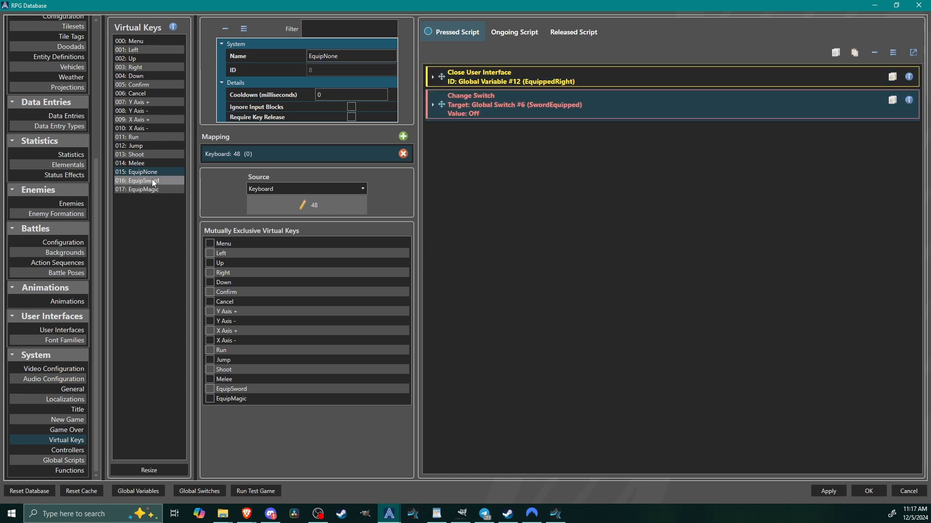
click(152, 182)
click(525, 79)
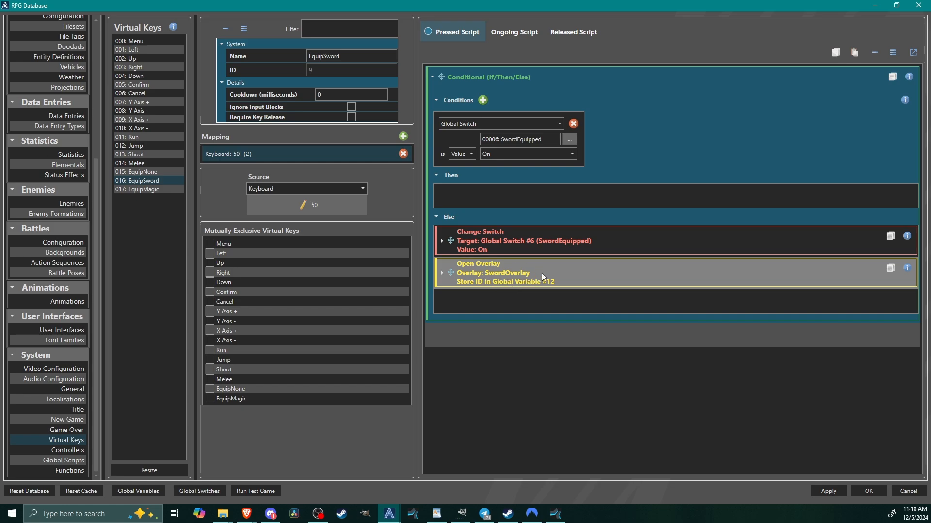
click(130, 171)
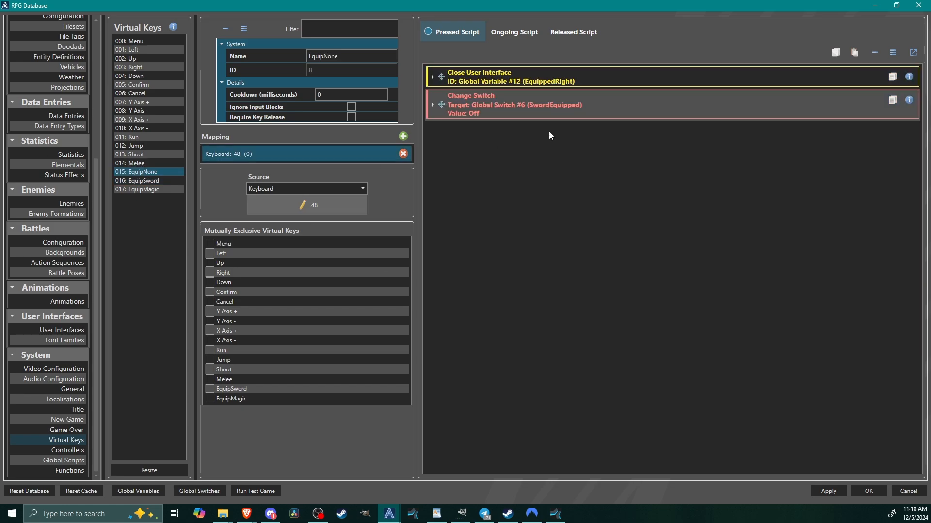
click(486, 80)
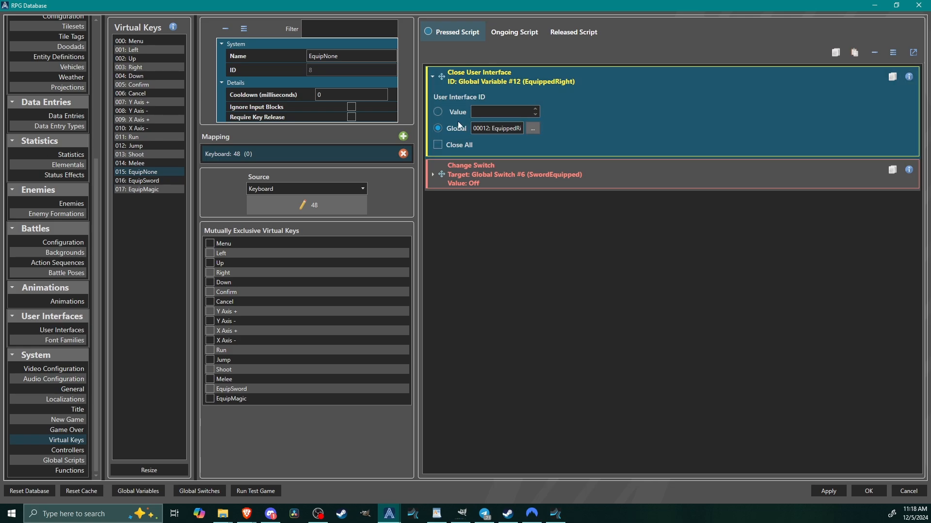
click(570, 184)
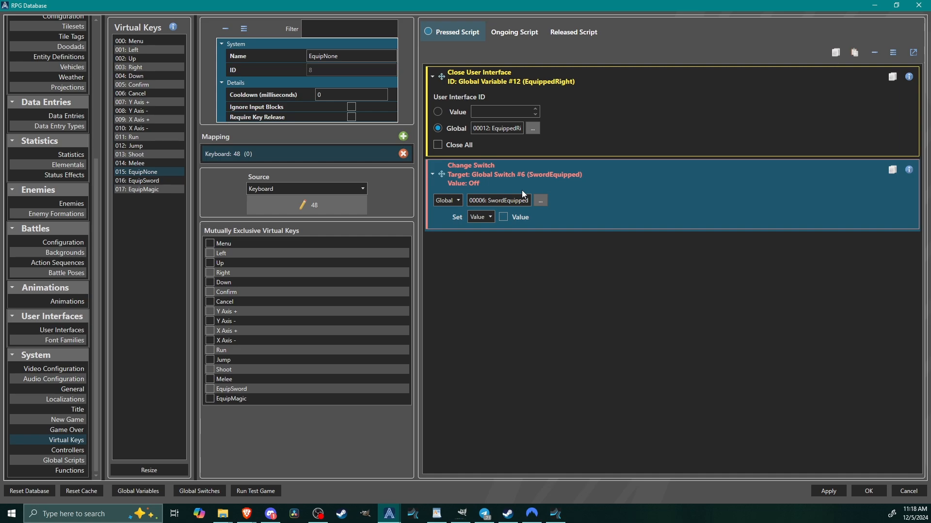
Add a Conditional (If/Then/Else) above Spawn Projection in the Melee key's Pressed Script and give it a Global Switch condition.
click(144, 165)
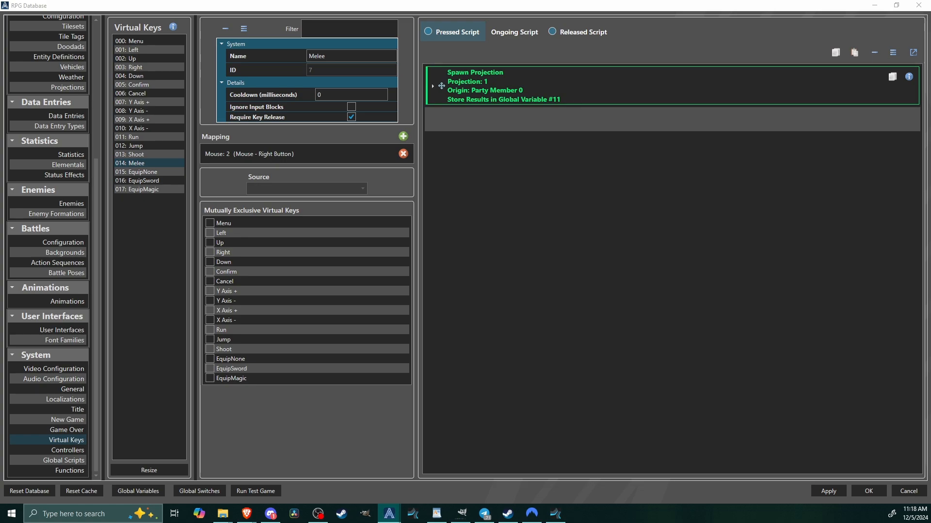
right_click(498, 81)
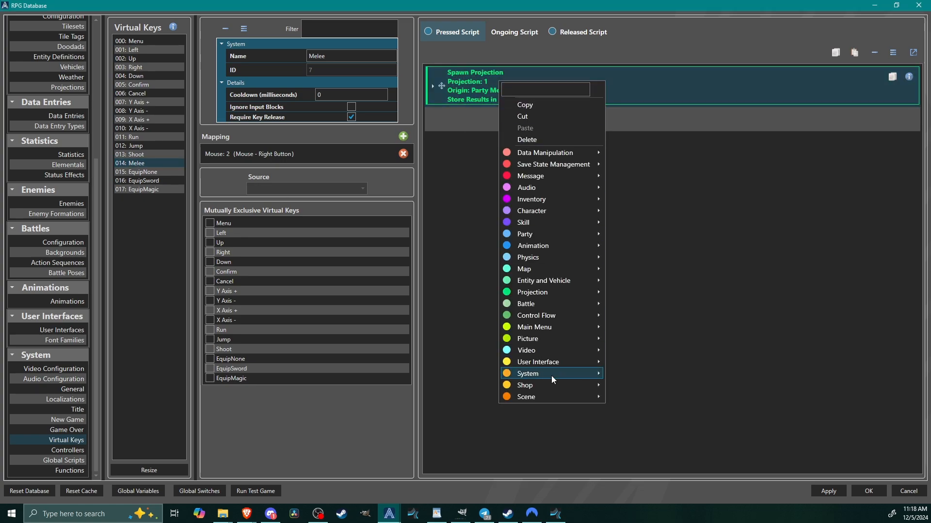
mouse_move(538, 315)
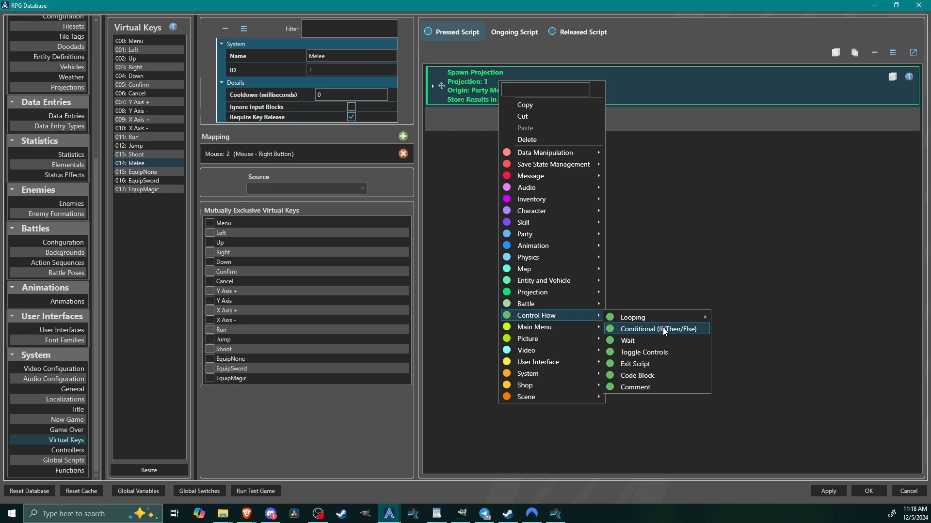
click(662, 329)
click(483, 100)
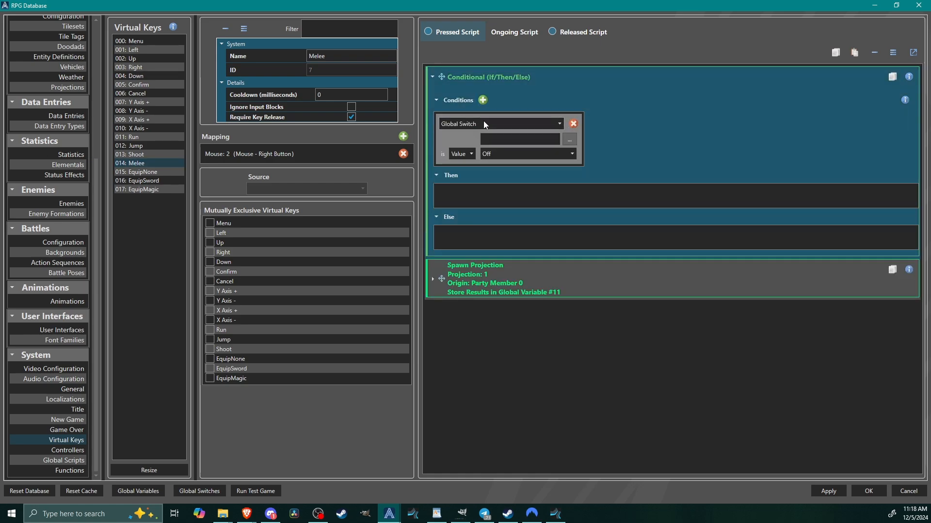
click(489, 124)
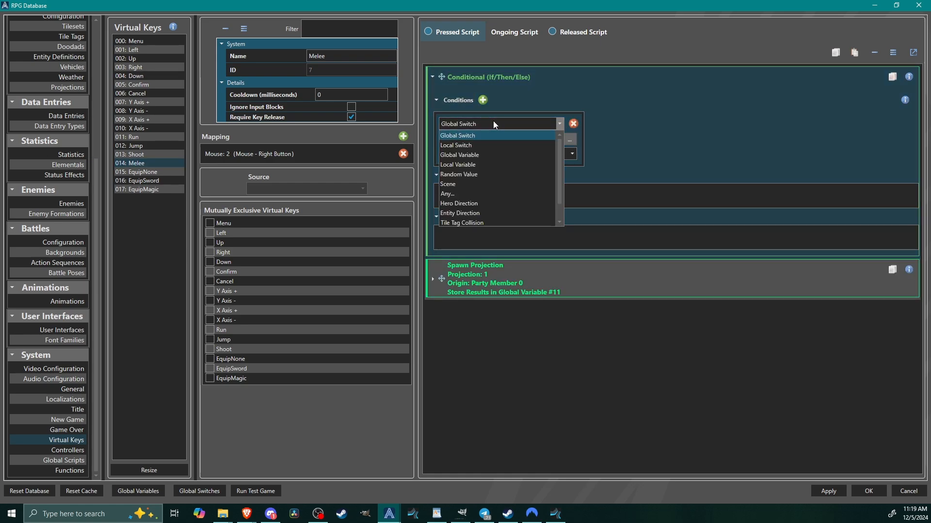
click(494, 124)
Set the condition to global switch SwordEquipped is On and move the Spawn Projection command into the Then branch.
click(569, 140)
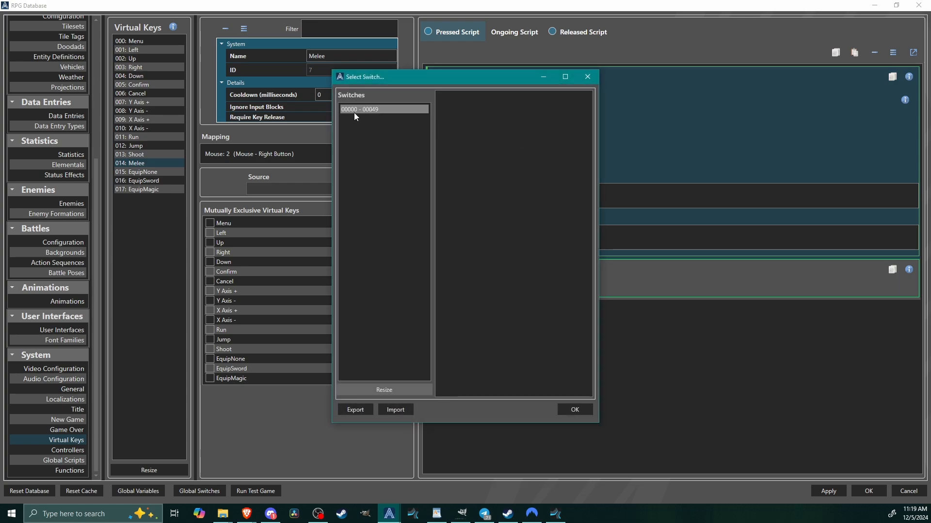
click(354, 110)
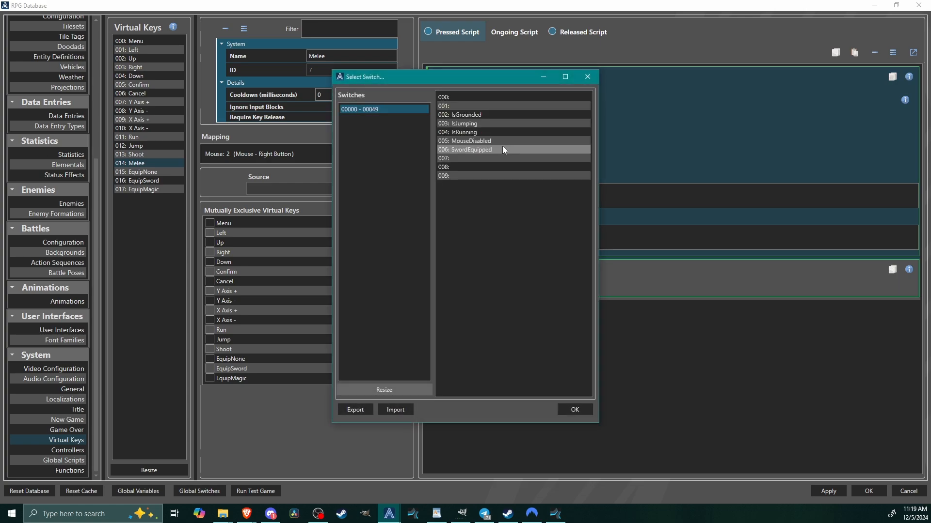
click(503, 149)
click(575, 411)
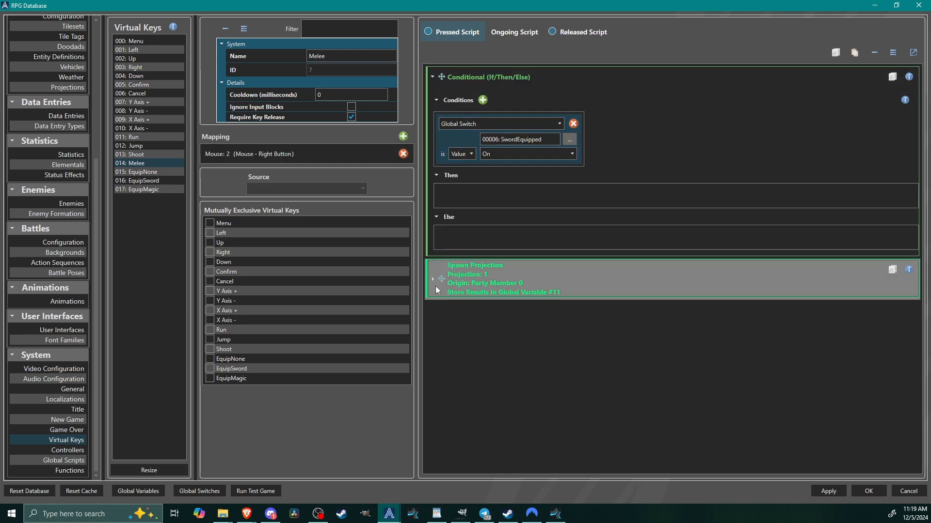
drag(441, 281, 458, 198)
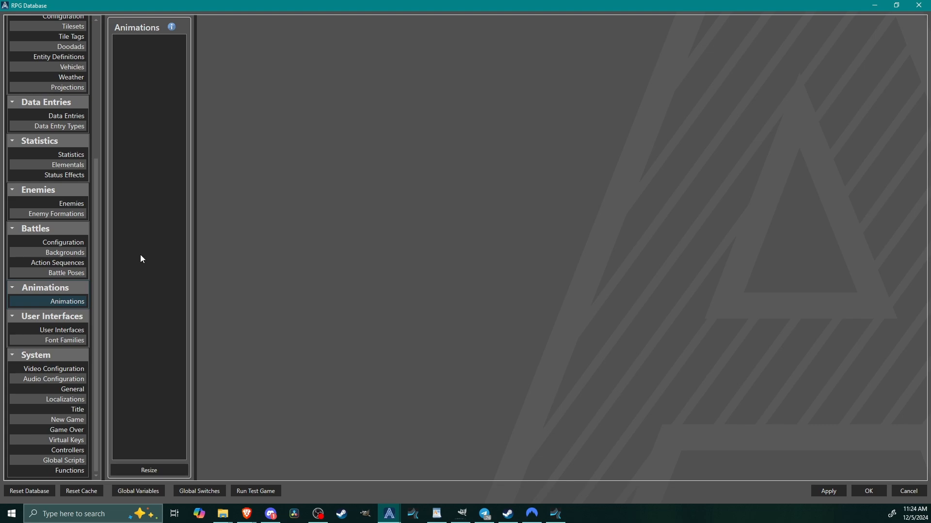
Resize the Animations list to one entry and enable As Screen Preview for the new animation.
click(148, 470)
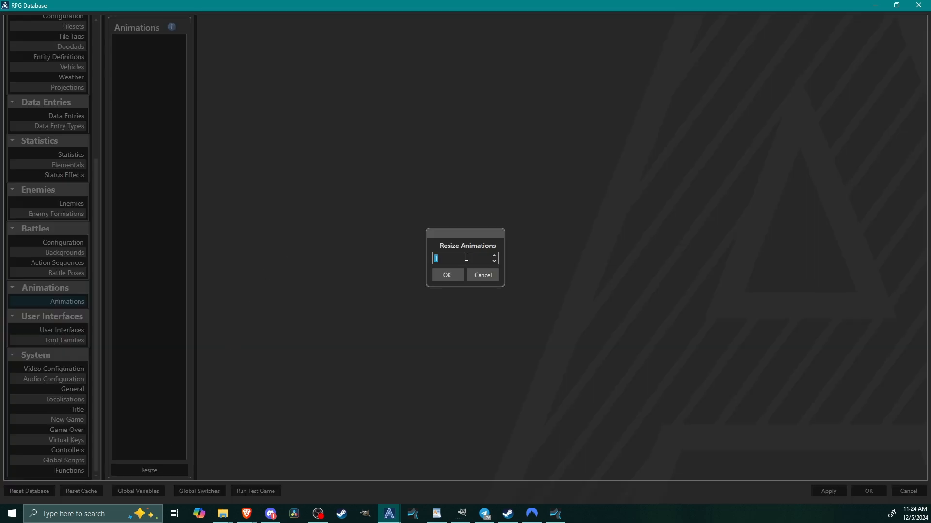
key(Return)
scroll(283, 52, down, 1)
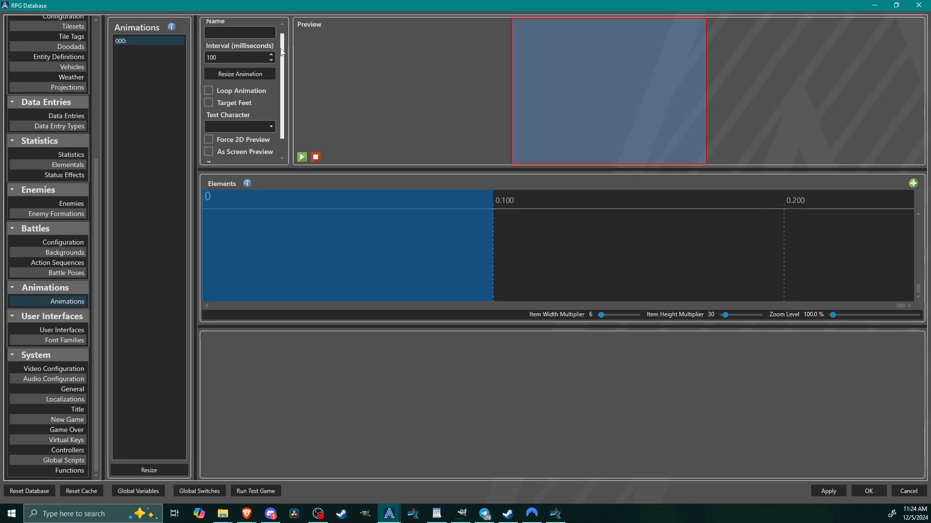
scroll(283, 52, down, 2)
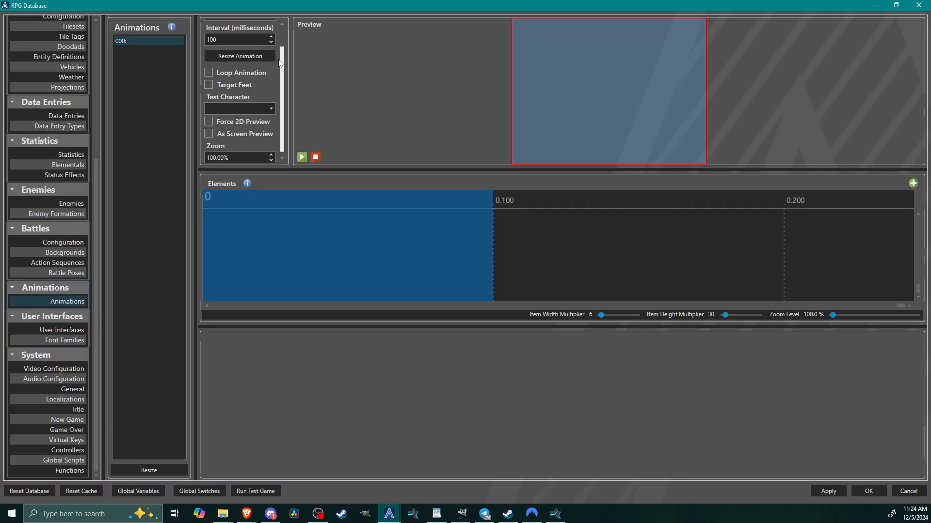
click(209, 131)
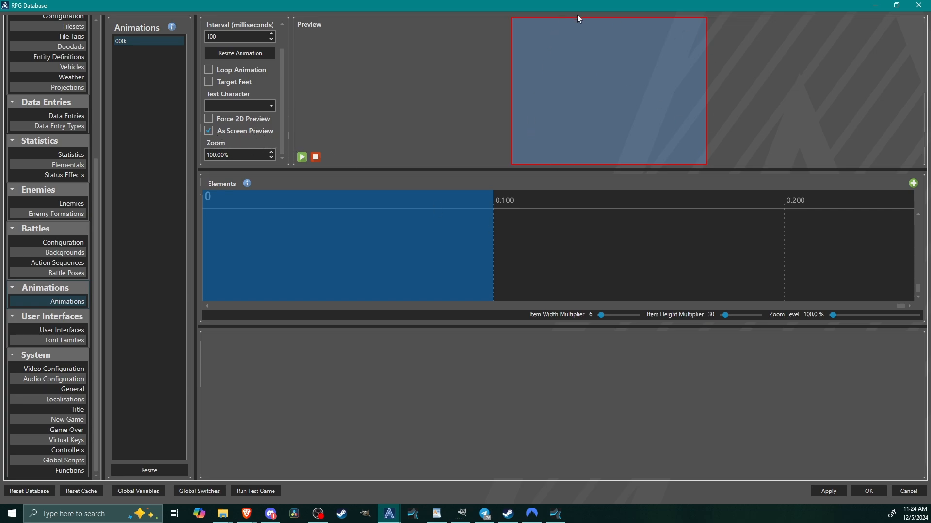
Add a Graphic element to the animation's first frame at time 0 and select it.
right_click(263, 202)
mouse_move(292, 225)
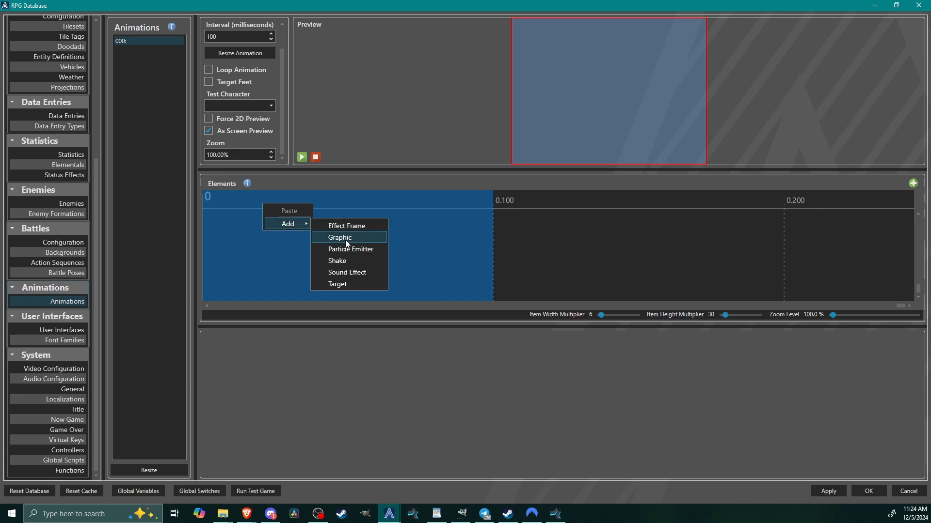
click(346, 239)
click(280, 217)
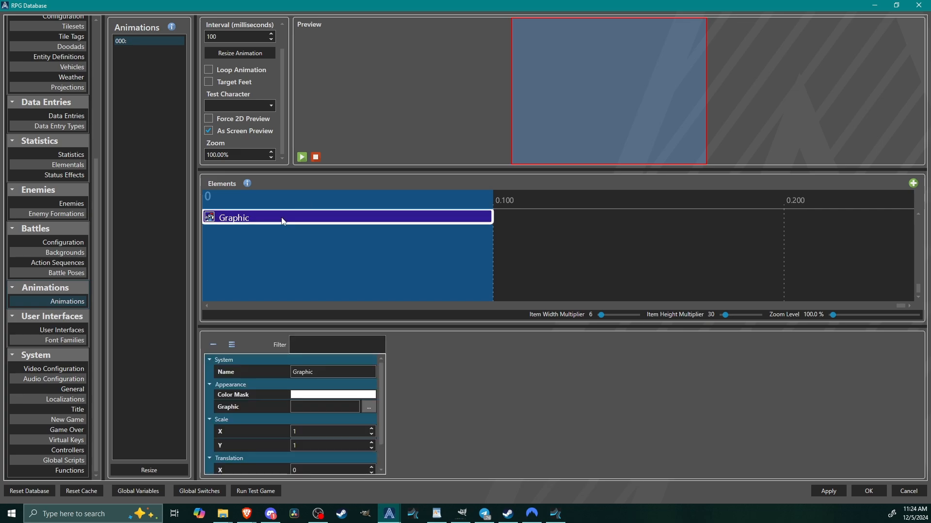
Assign Sword1.png from the Weapons folder to the Graphic element, fitting the frame to the image and setting Frame Width to 207.
click(369, 407)
click(197, 341)
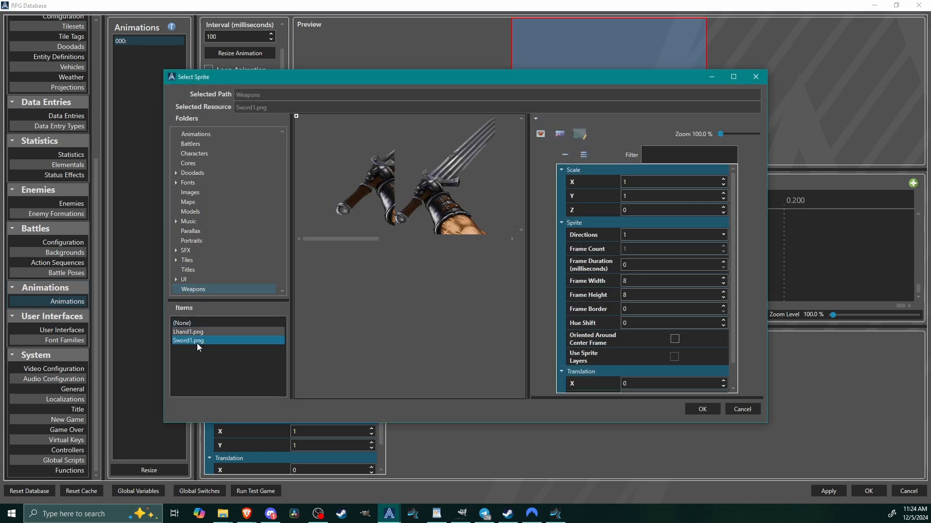
click(545, 138)
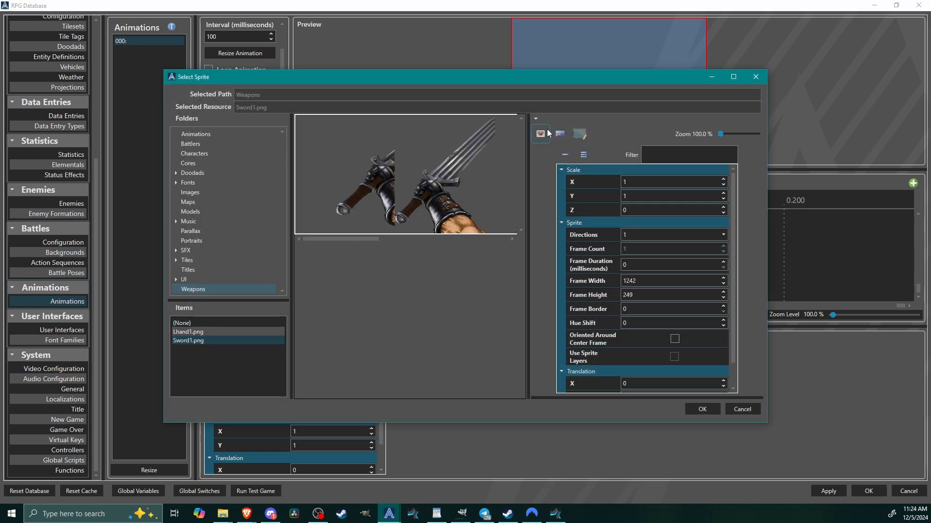
double_click(647, 280)
text(207)
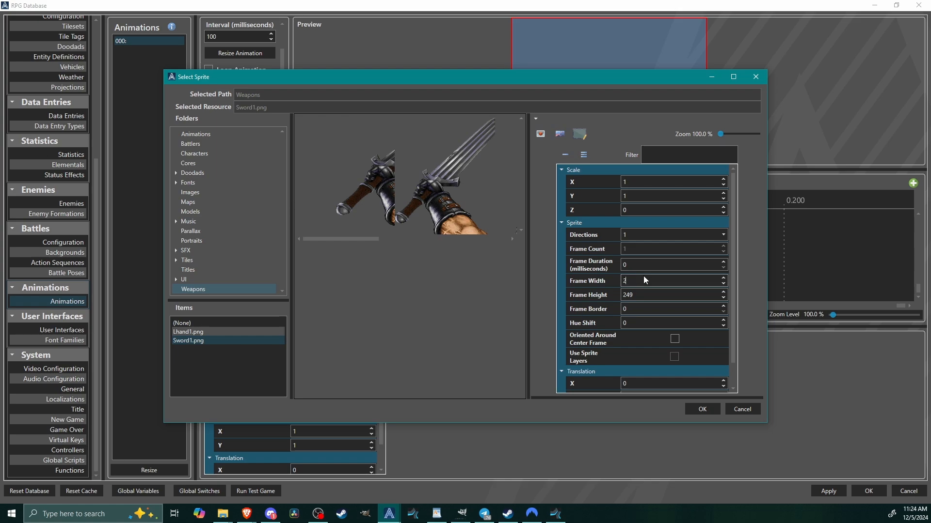
click(703, 411)
Try the Graphic element at a scale of 2 on X and Y, and restore both scales to 1.
double_click(310, 431)
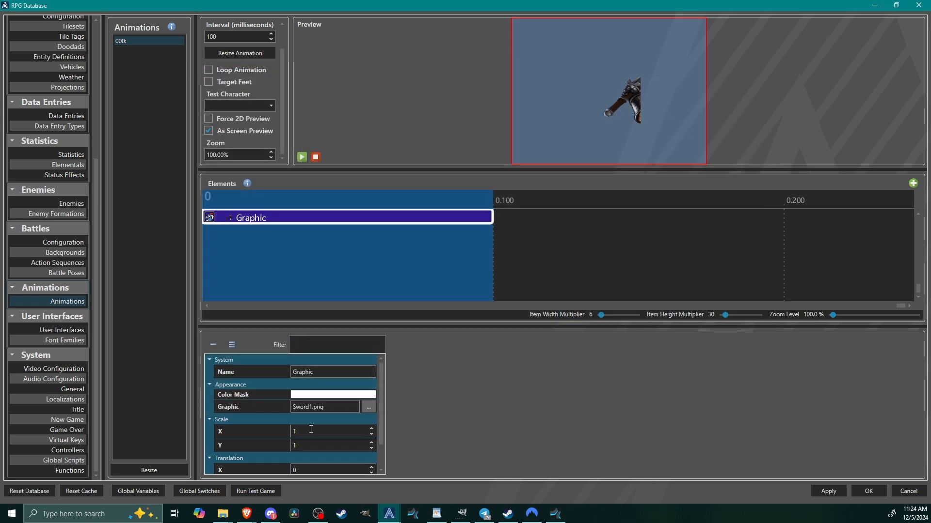
text(2)
double_click(312, 445)
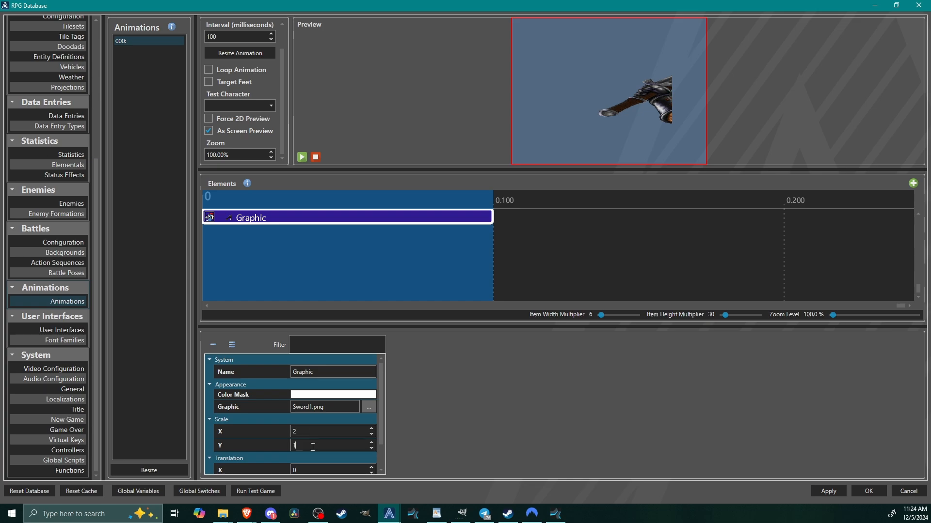
text(2)
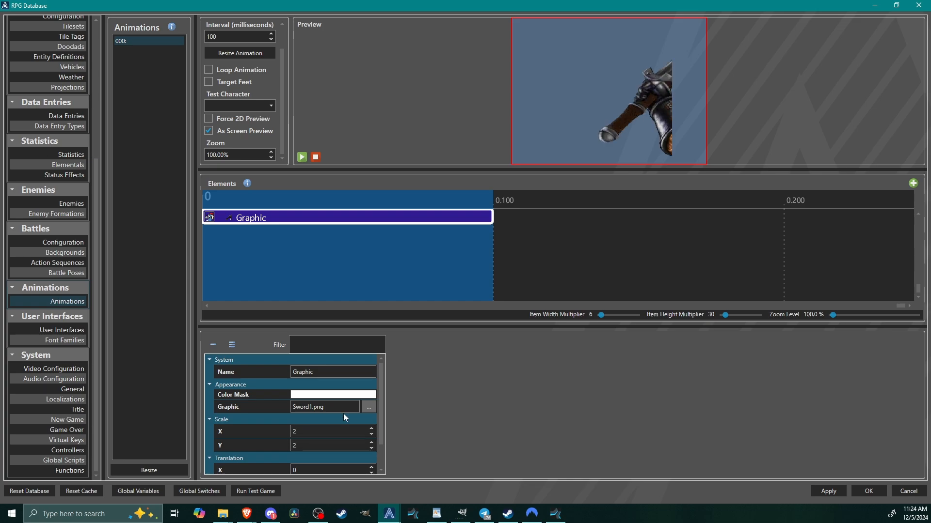
double_click(320, 431)
text(1)
key(Return)
double_click(319, 443)
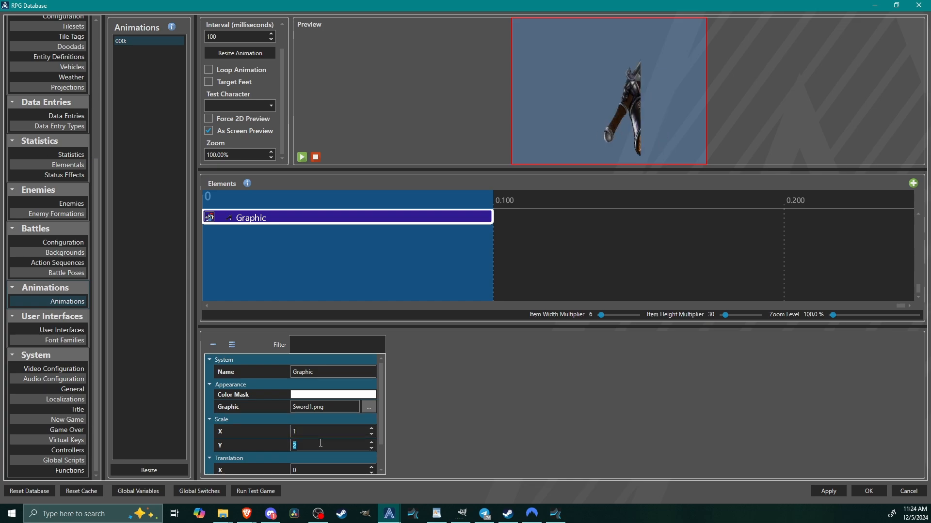
text(1)
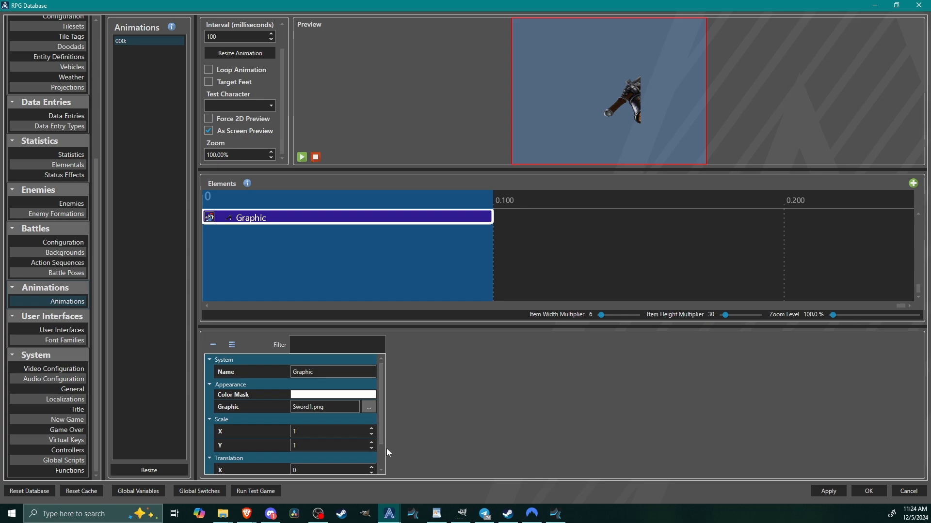
Set the first frame's Graphic translation to 213 on X and 80 on Y.
scroll(381, 458, down, 1)
scroll(383, 459, down, 1)
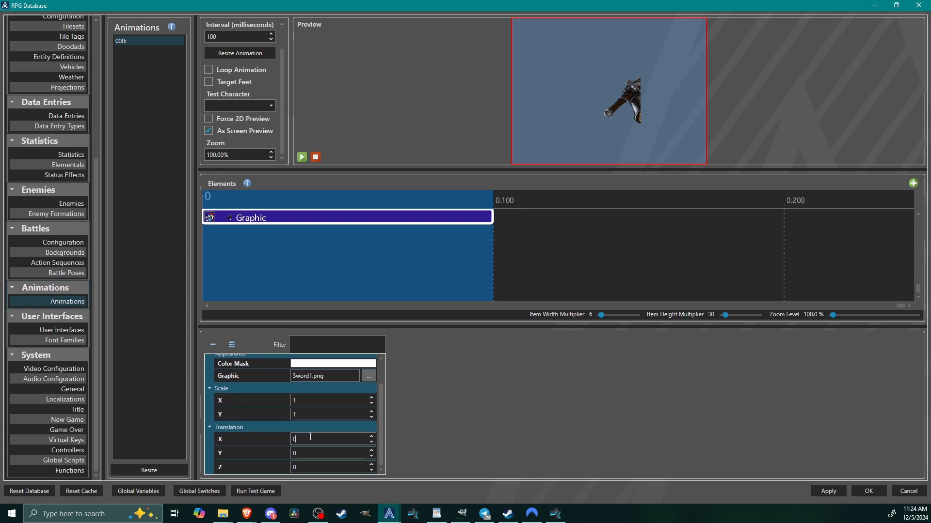
double_click(311, 439)
text(110)
scroll(310, 438, up, 20)
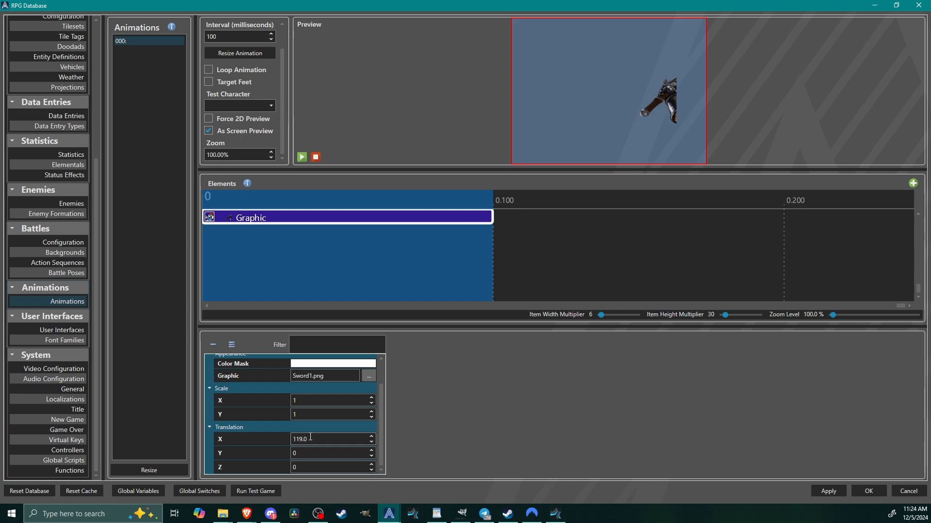
scroll(311, 437, up, 7)
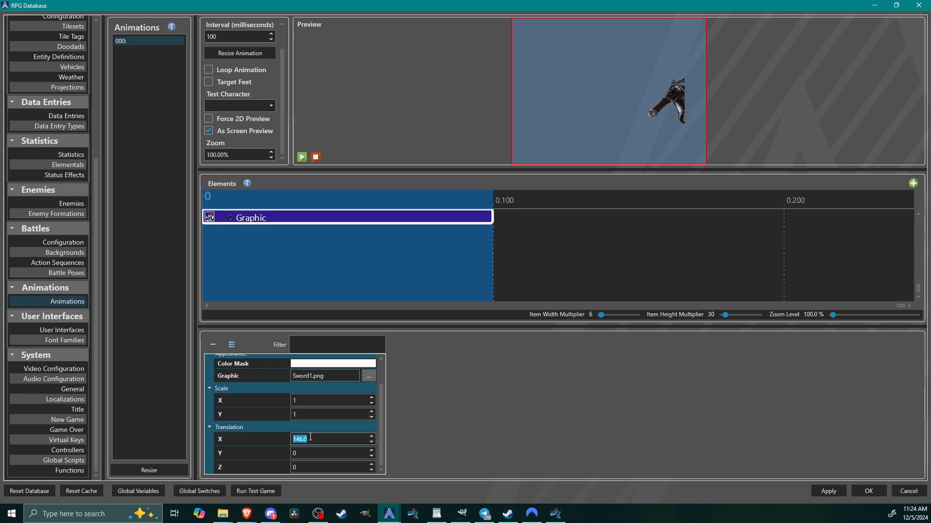
text(1880)
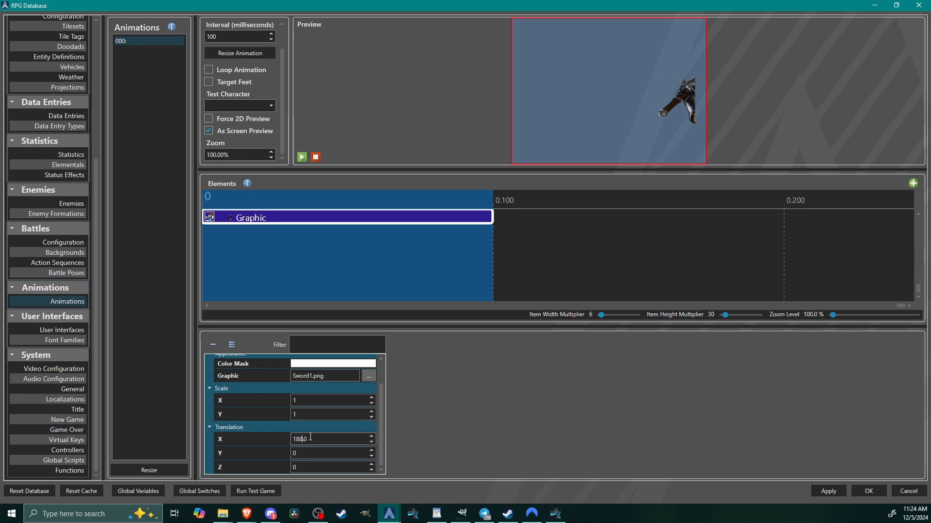
scroll(310, 437, up, 5)
scroll(310, 438, up, 12)
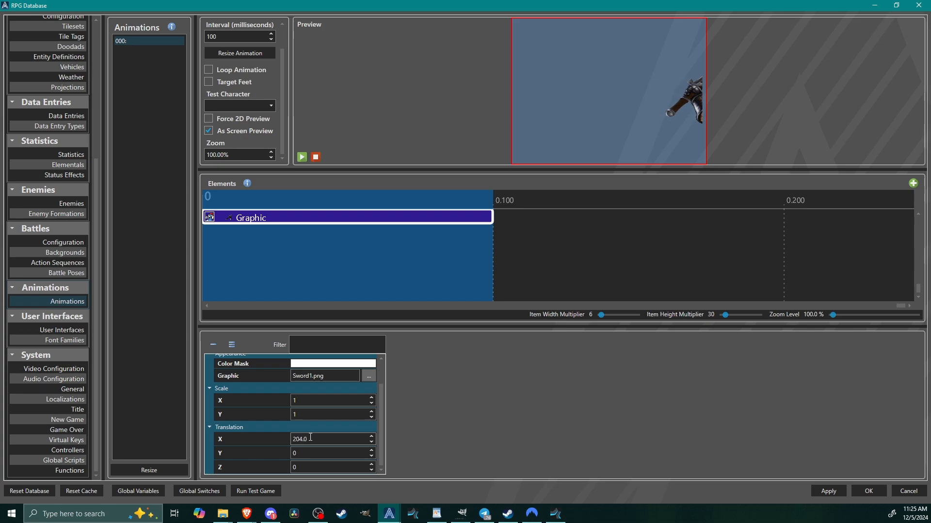
scroll(311, 437, up, 2)
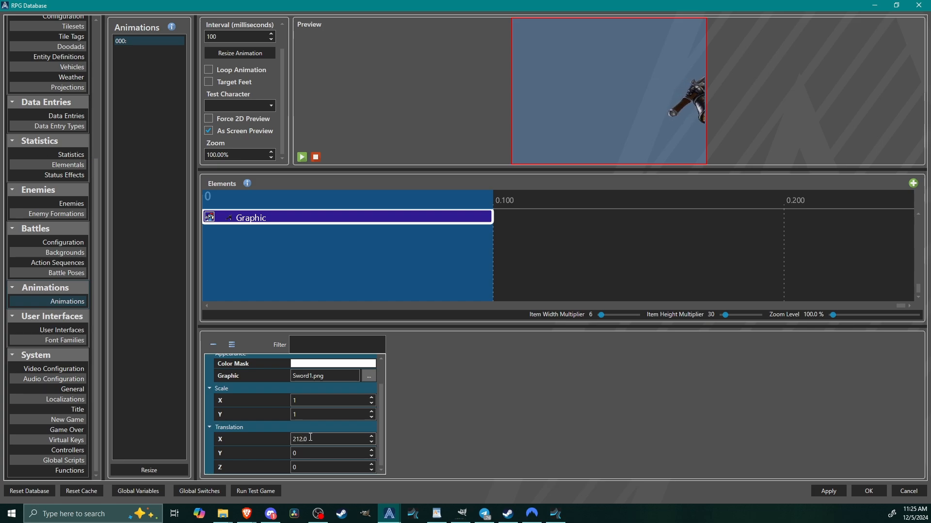
click(312, 454)
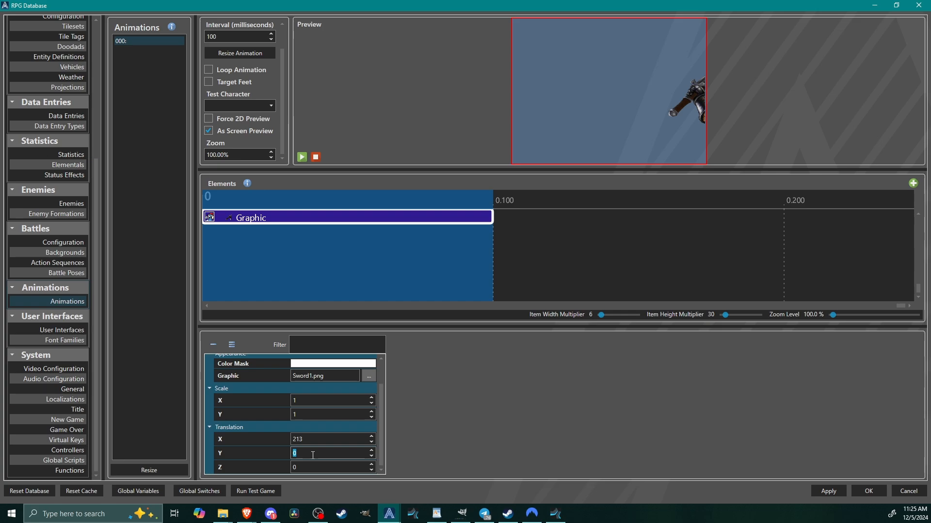
key(Return)
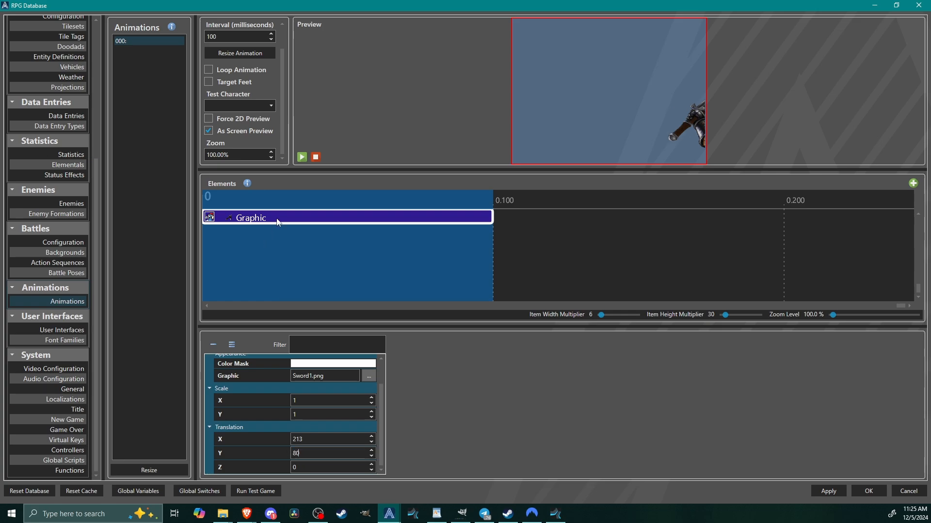
Paste the copied Graphic element into the 0.100 frame and switch its sprite to the second Sword1.png frame.
click(572, 216)
right_click(572, 216)
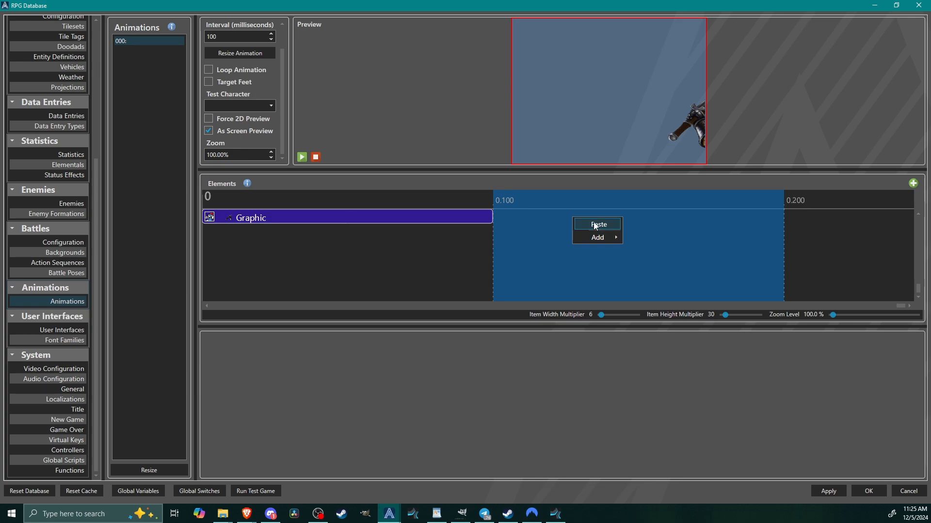
click(598, 224)
click(364, 410)
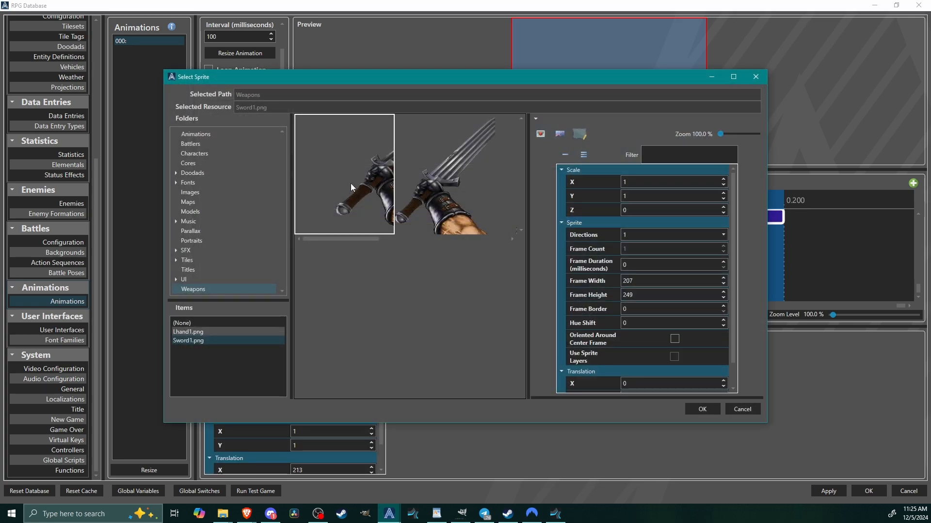
click(443, 188)
click(702, 410)
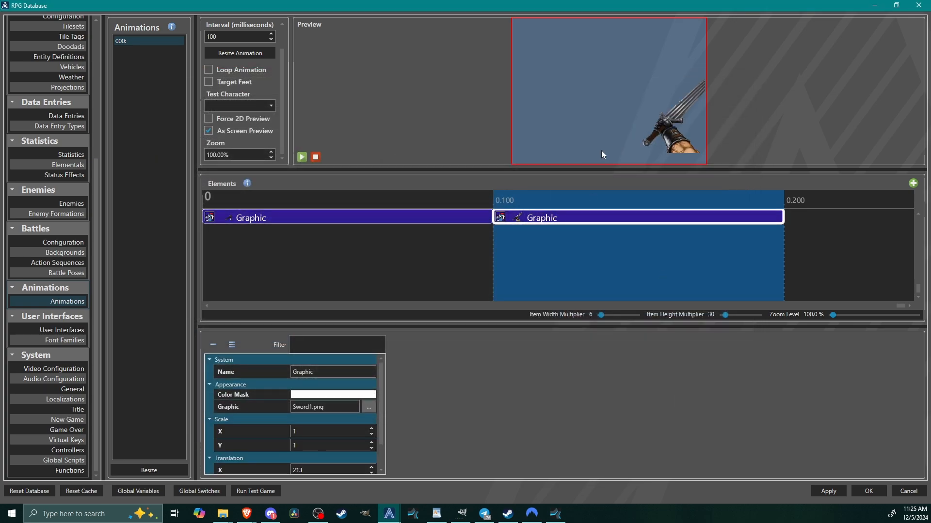
scroll(370, 466, down, 2)
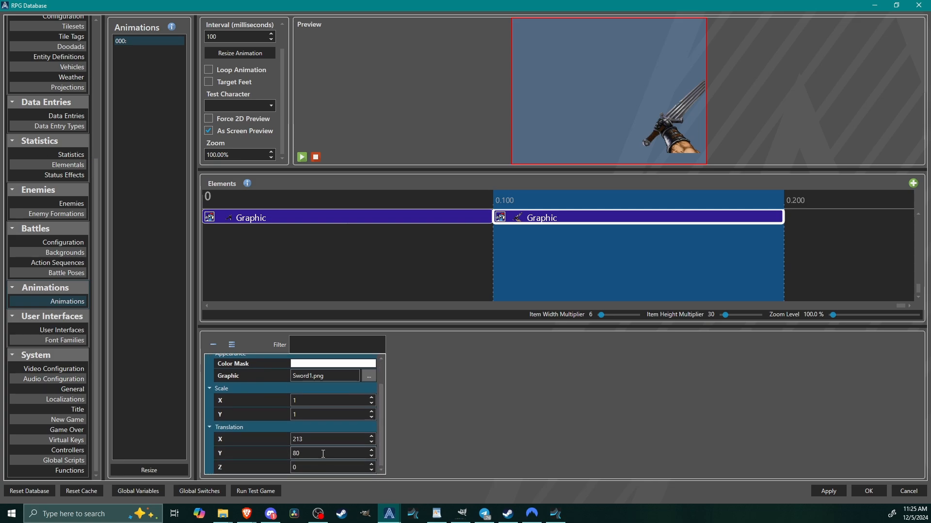
Set the Y translation of the Graphic element in the 0.100 frame to 114.
text(1.)
scroll(323, 454, up, 20)
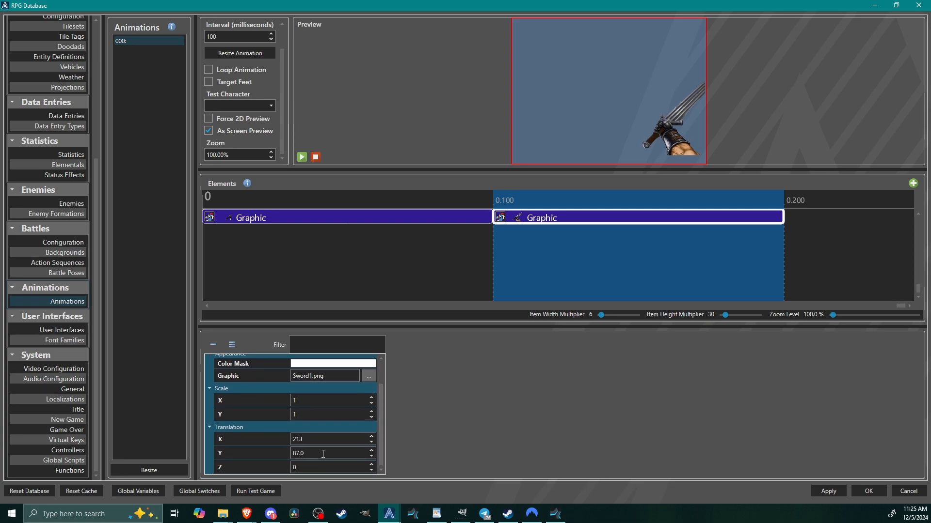
scroll(323, 454, up, 8)
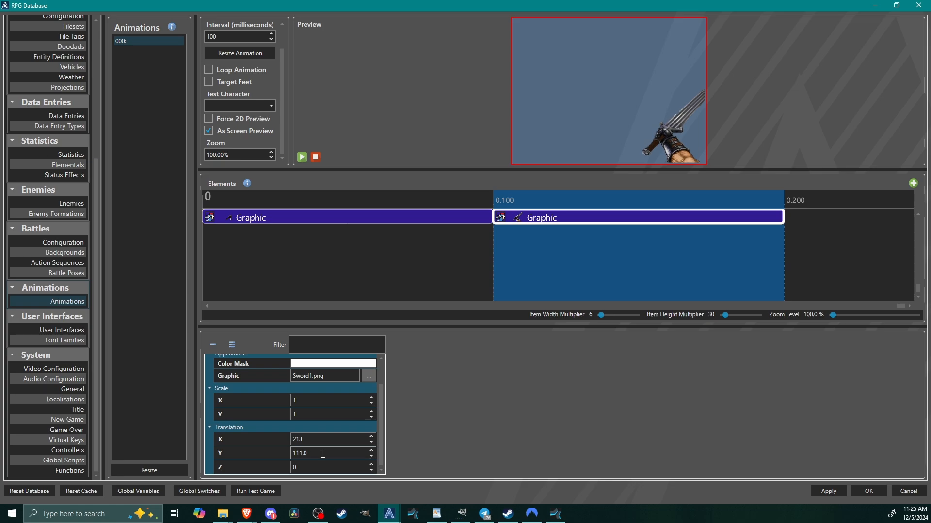
scroll(323, 454, up, 2)
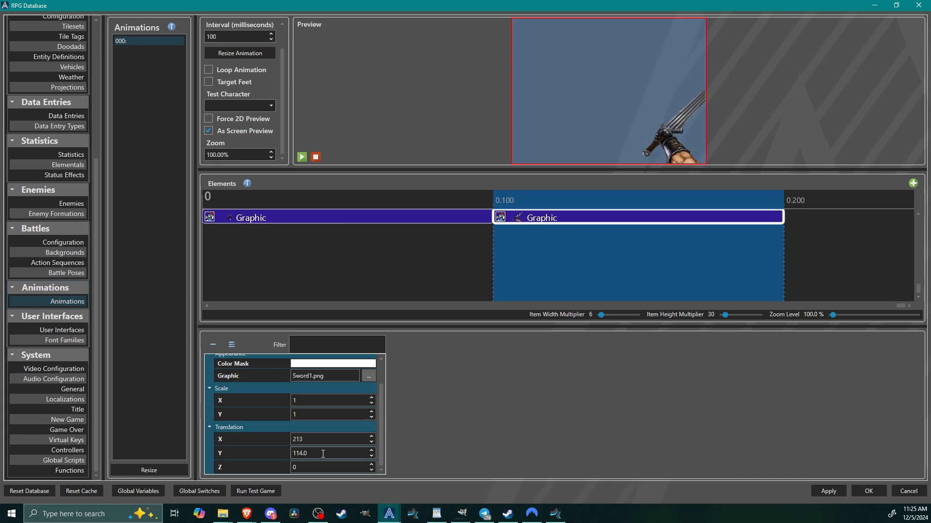
Duplicate the Graphic element from the 0.100 frame into the 0.200 frame.
right_click(577, 212)
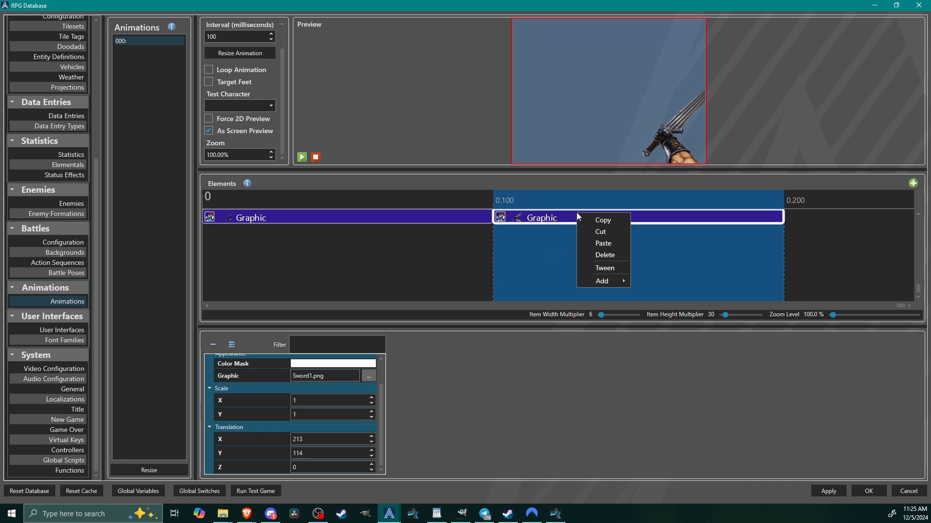
click(601, 219)
right_click(834, 219)
click(859, 226)
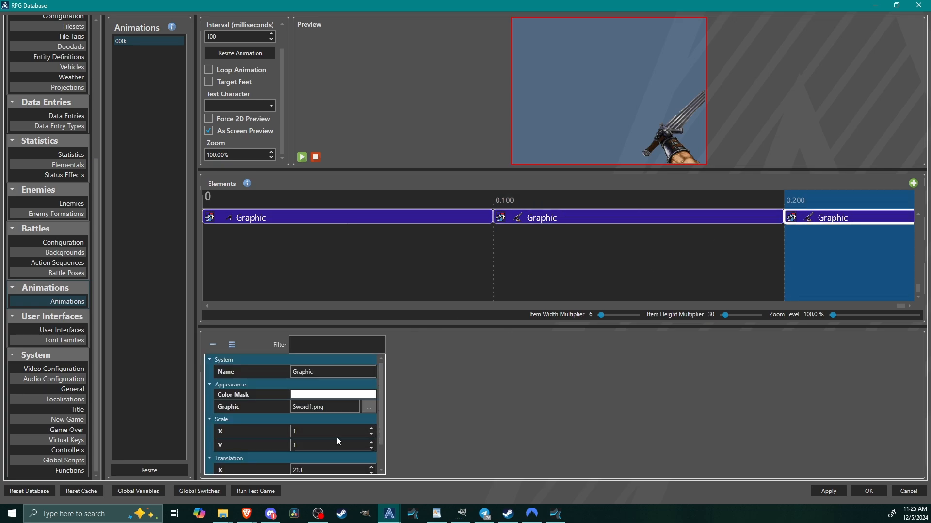
Switch the 0.200 Graphic's sprite to the third Sword1.png frame and open its X translation for editing.
click(369, 408)
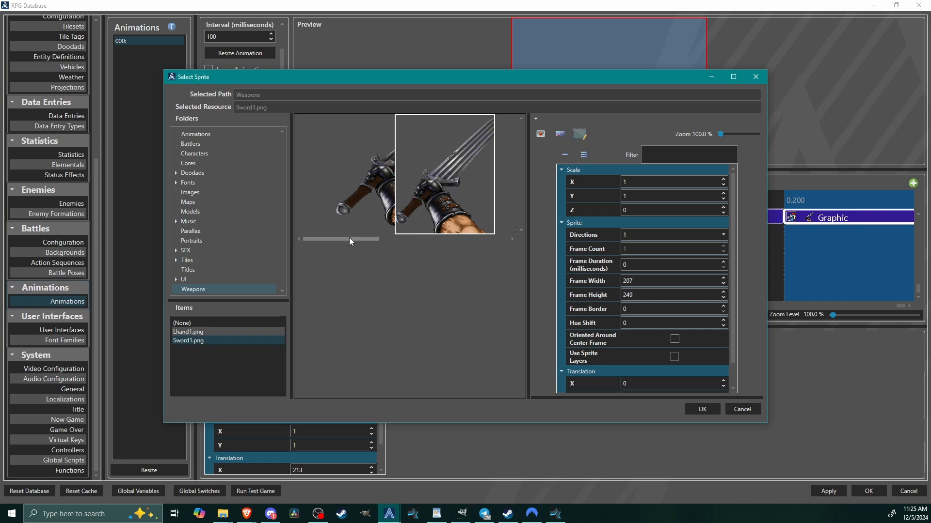
drag(349, 238, 400, 244)
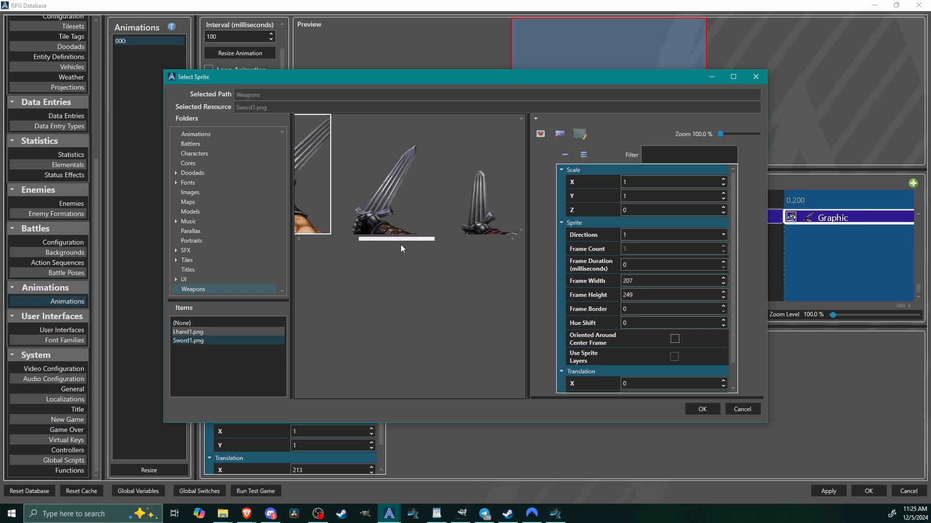
click(702, 410)
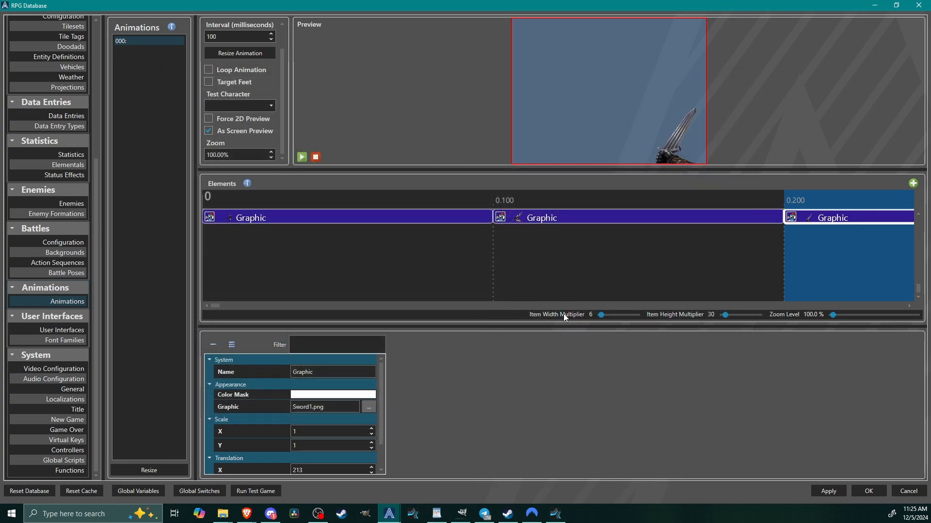
scroll(367, 455, down, 2)
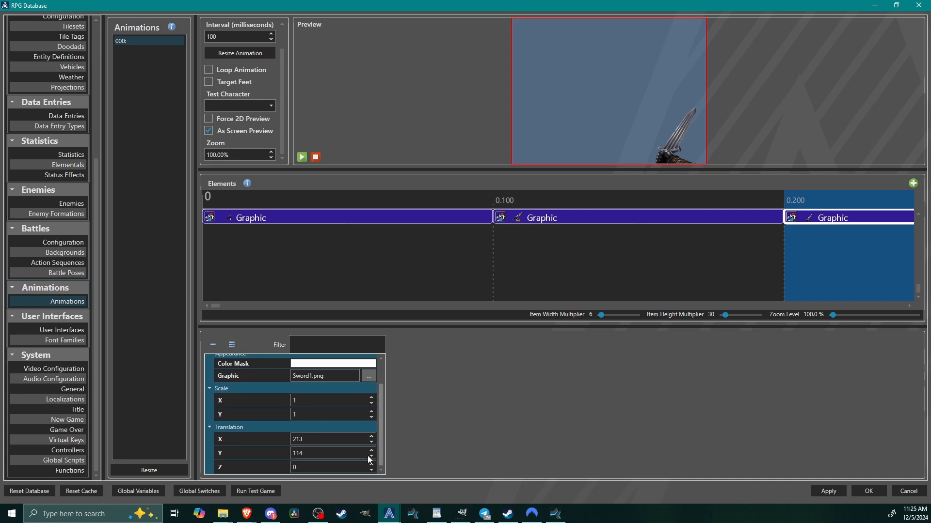
double_click(325, 439)
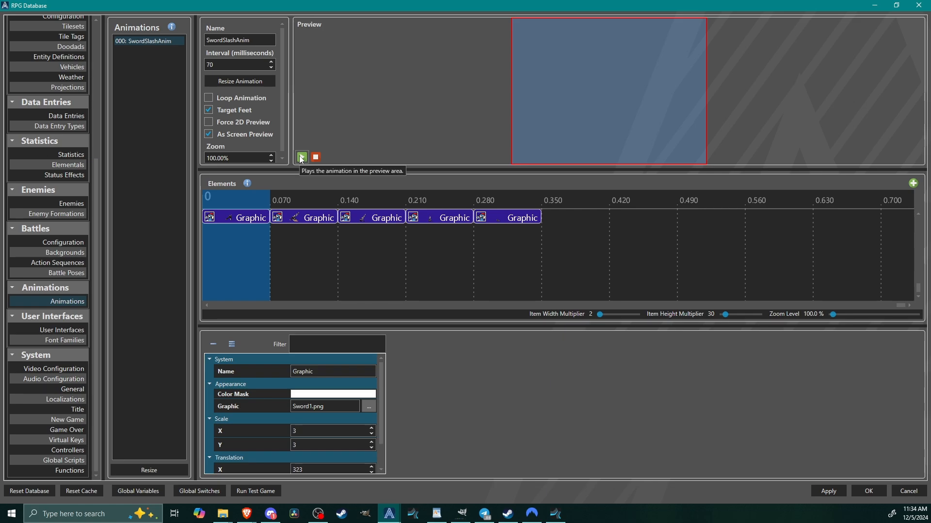
Play the SwordSlashAnim animation several times in the preview to check the slash motion.
click(301, 157)
click(302, 158)
click(302, 157)
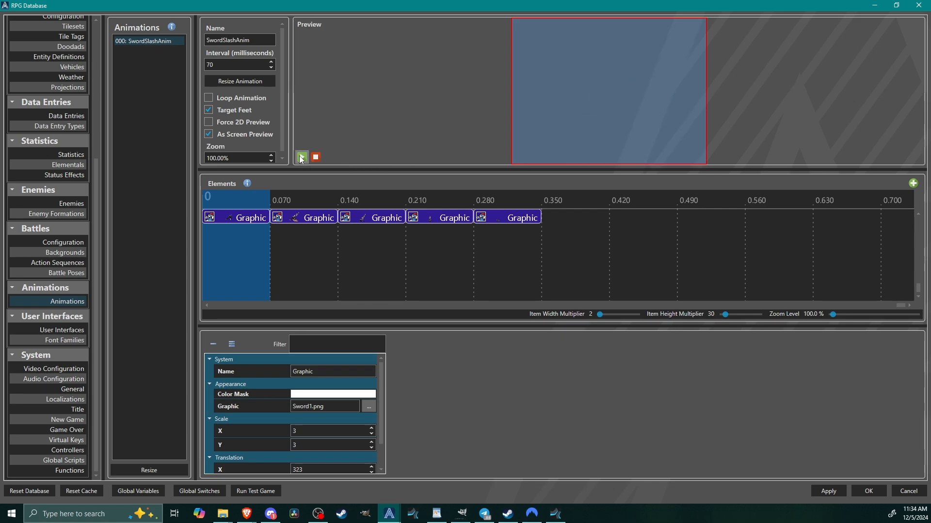
click(302, 158)
click(302, 158)
click(301, 158)
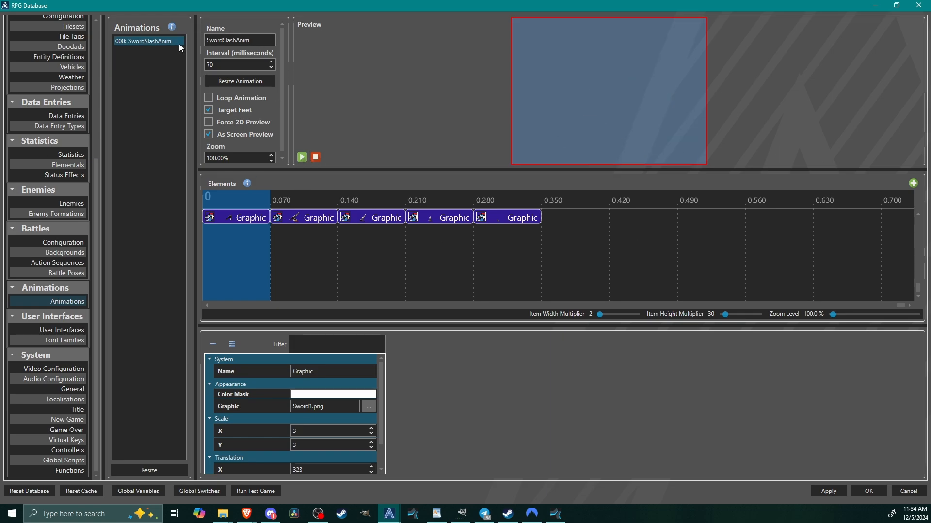
In the Melee virtual key's pressed script, add Close User Interface above Spawn Projection, taking its ID from global variable 012: EquippedRight.
click(67, 440)
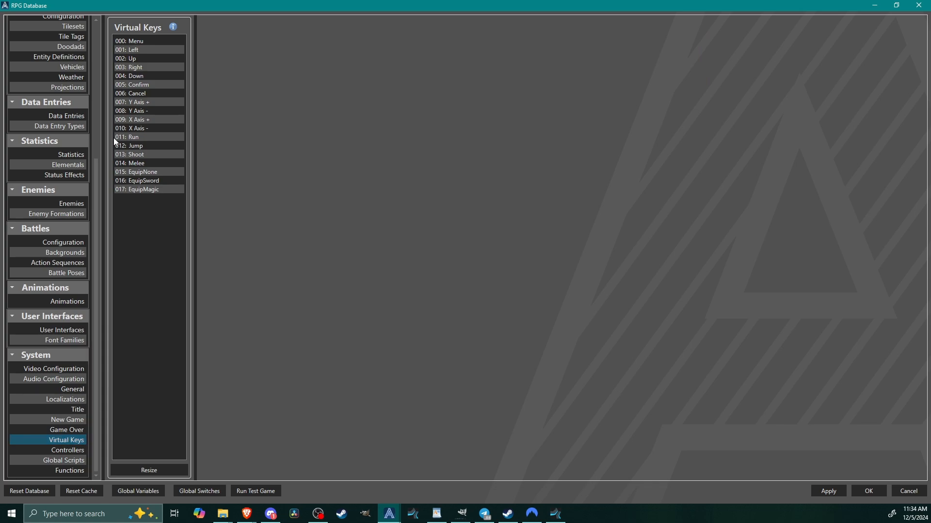
click(135, 162)
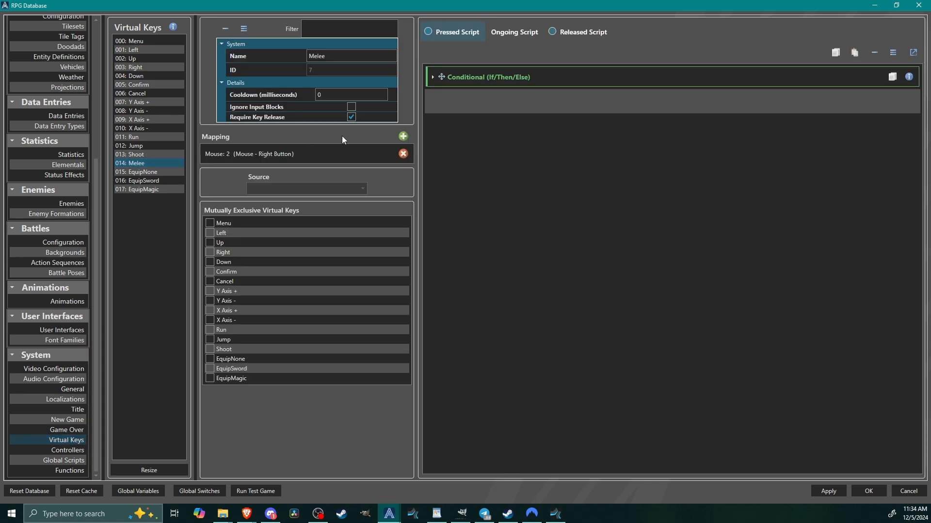
click(495, 73)
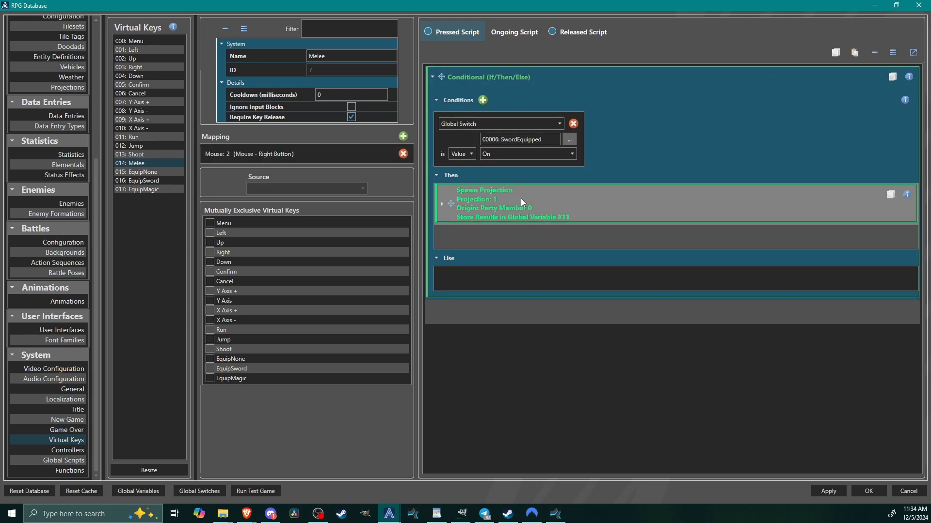
right_click(484, 201)
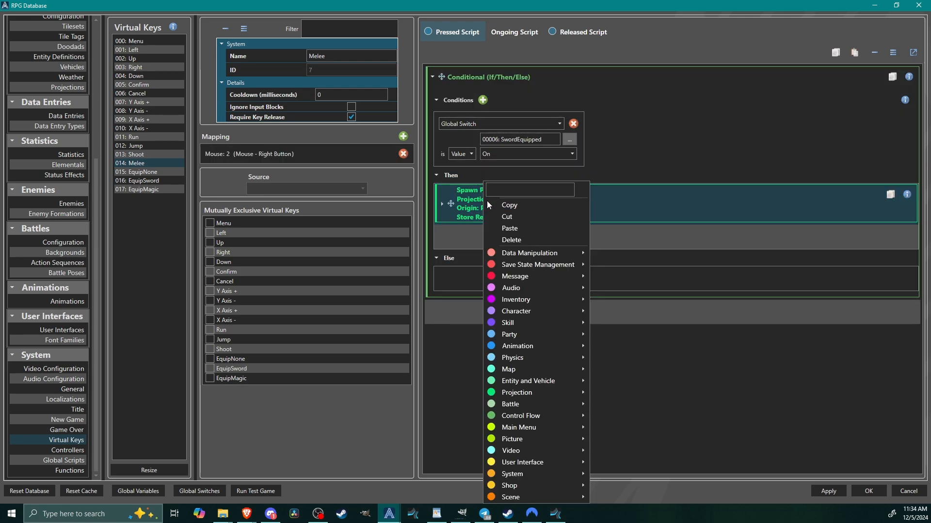
mouse_move(538, 462)
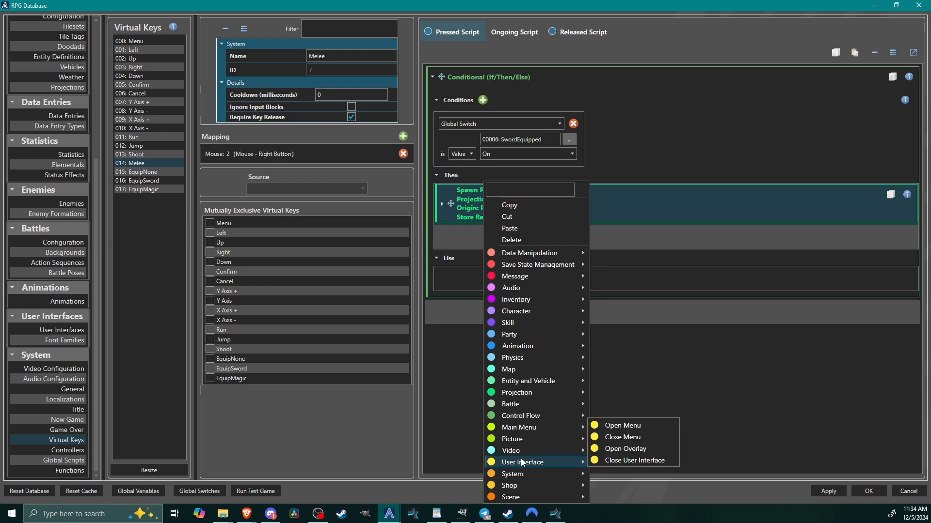
click(652, 461)
click(454, 247)
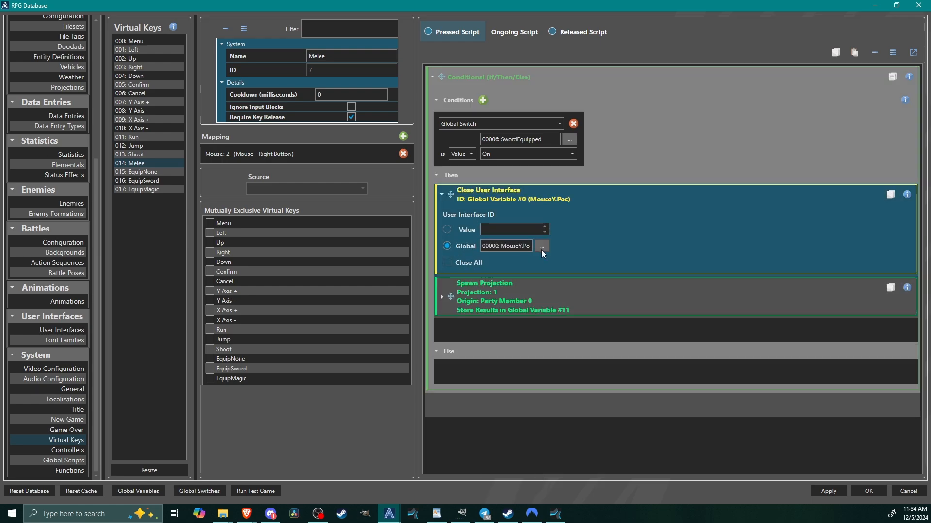
click(542, 246)
click(464, 203)
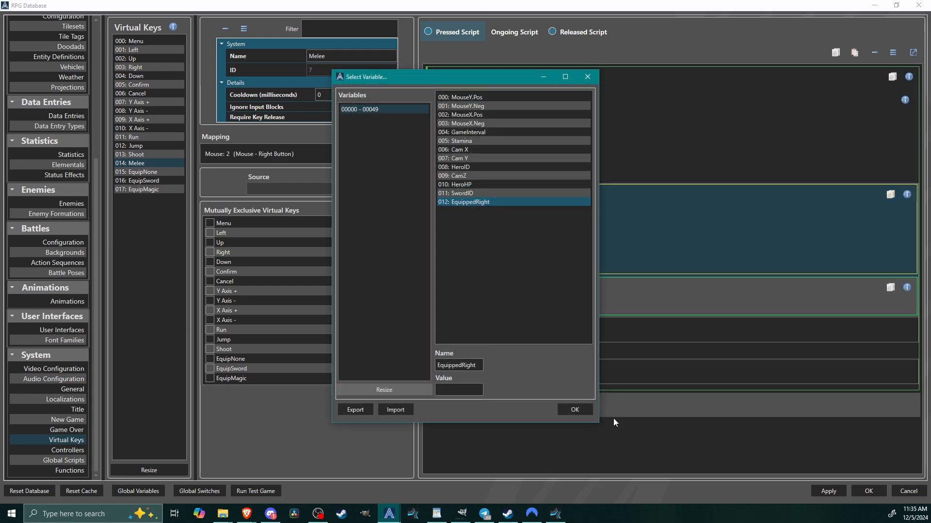
click(573, 410)
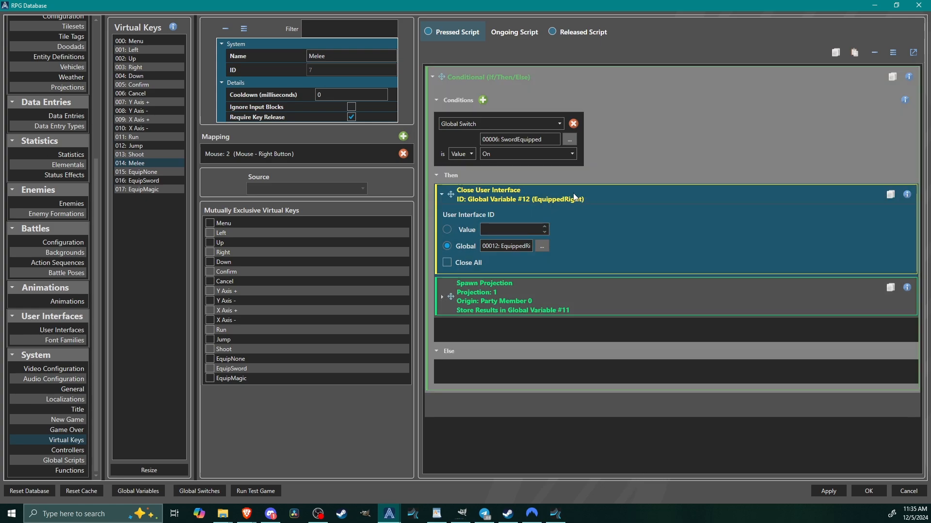
click(558, 193)
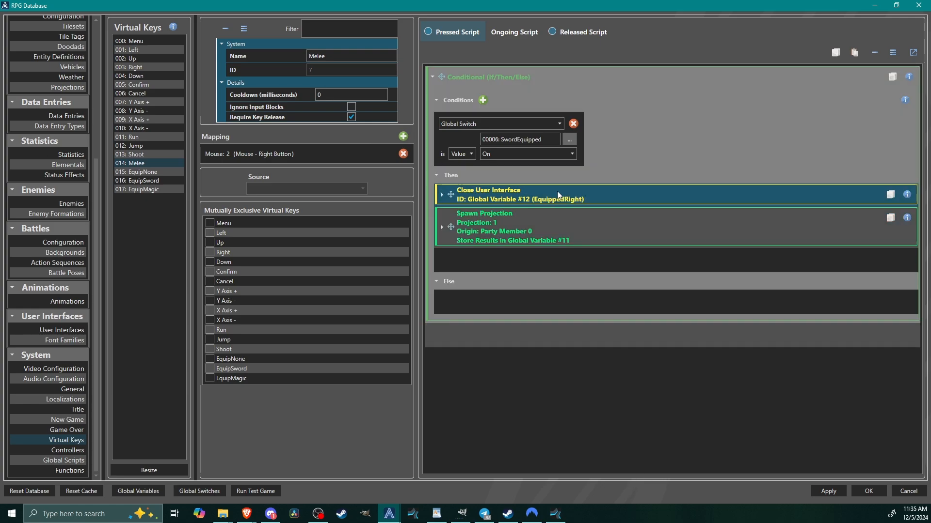
Add a Play Animation command for SwordSlashAnim after Spawn Projection and use it as a screen animation.
right_click(479, 261)
mouse_move(568, 345)
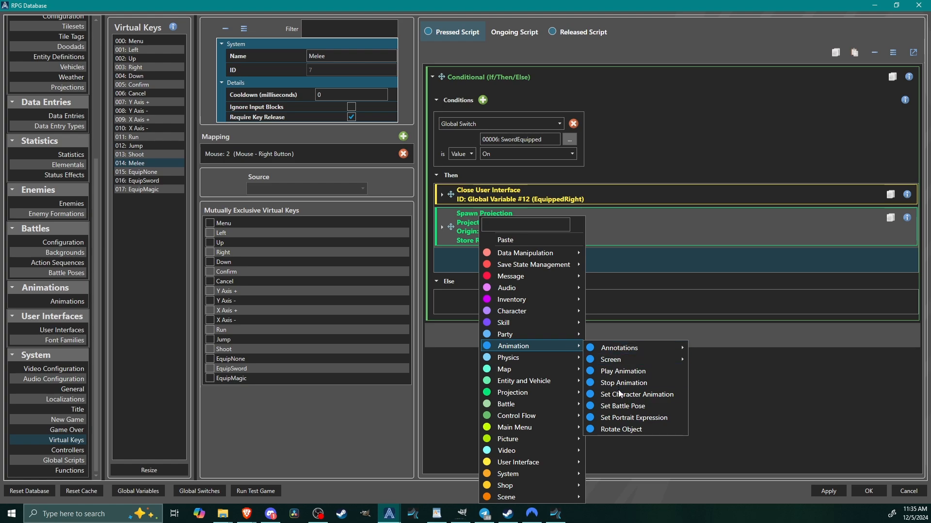
click(620, 371)
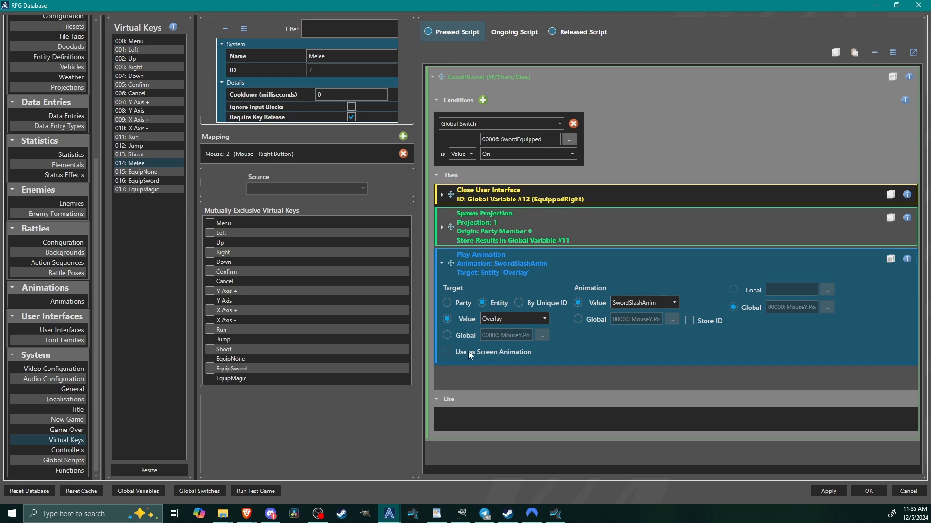
click(447, 352)
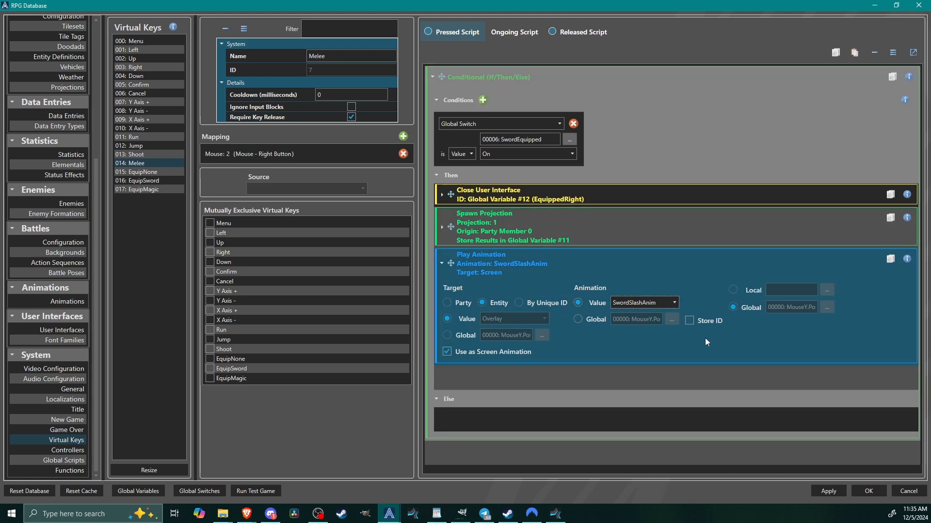
click(591, 255)
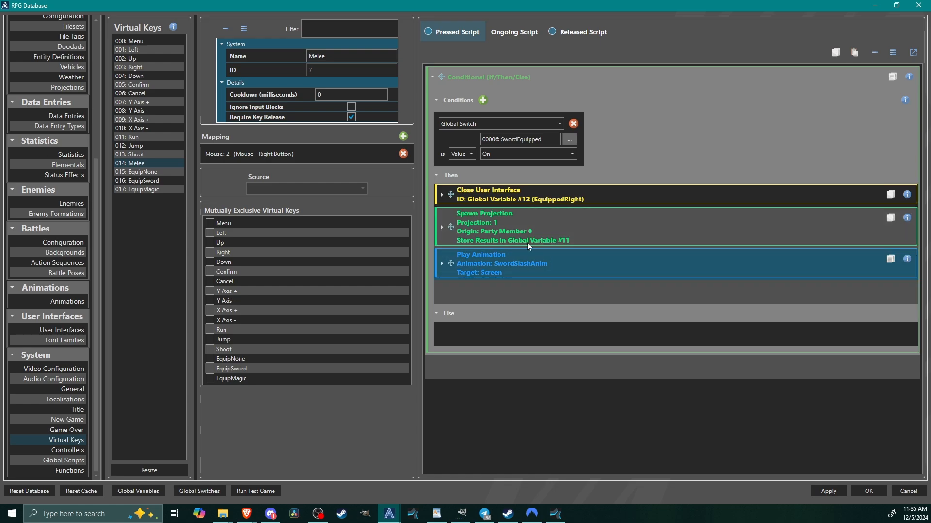
Add a Wait command of 300 milliseconds after Play Animation in the Then branch.
right_click(477, 289)
mouse_move(515, 201)
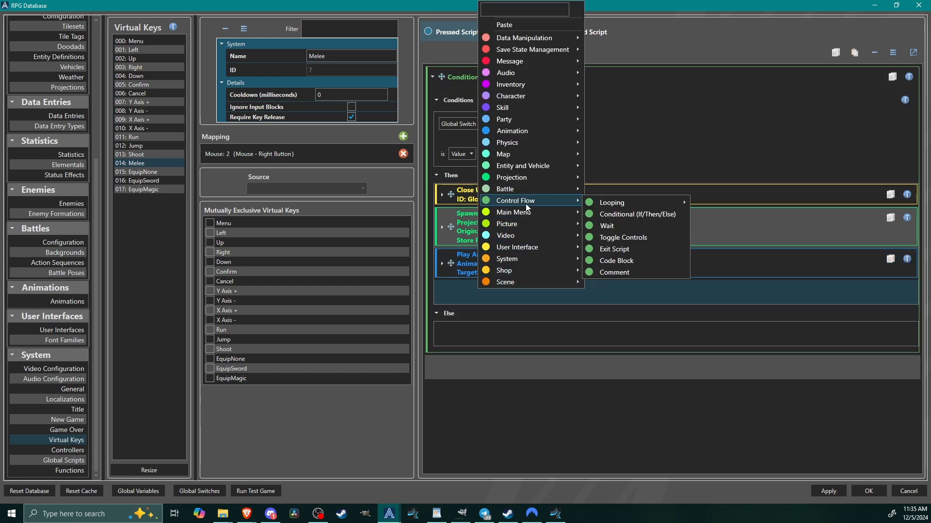
click(606, 223)
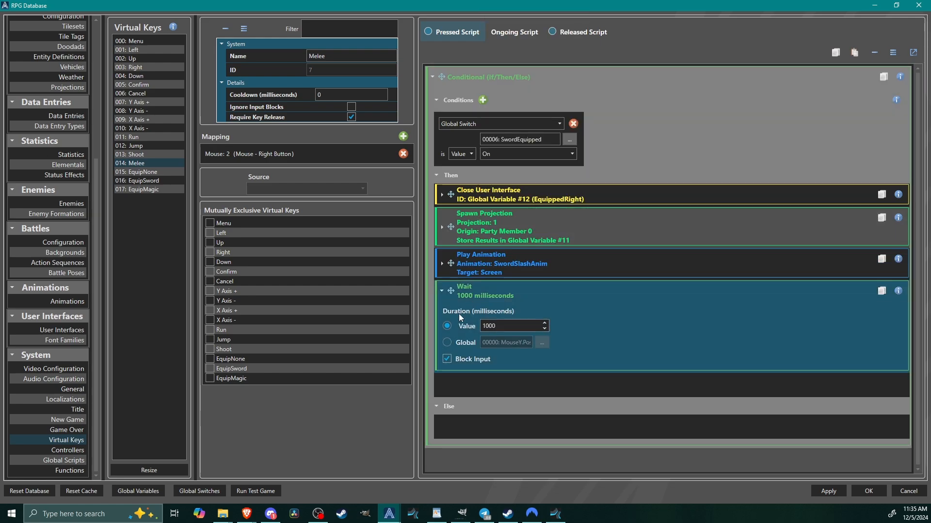
double_click(514, 325)
text(300)
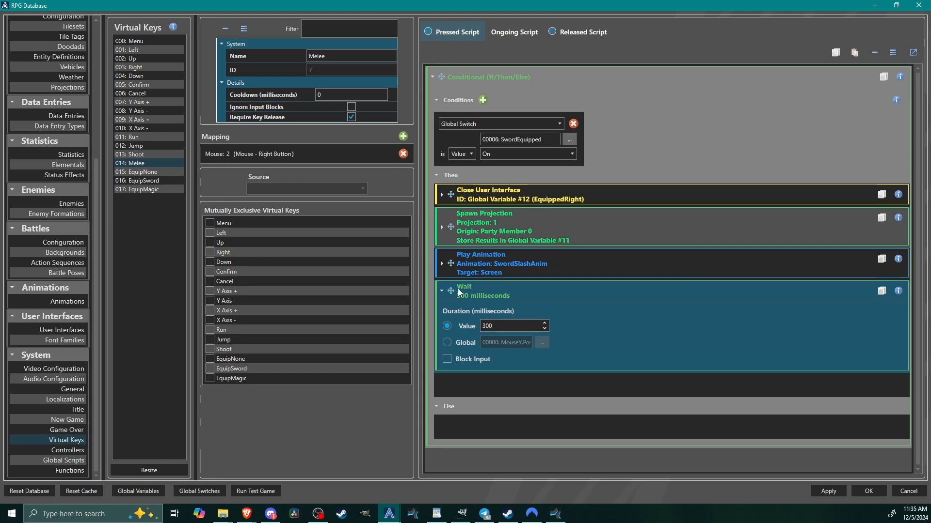
click(490, 292)
Add an Open Overlay command for SwordOverlay after the wait, store its ID in global variable 012: EquippedRight, and apply the database changes.
right_click(484, 316)
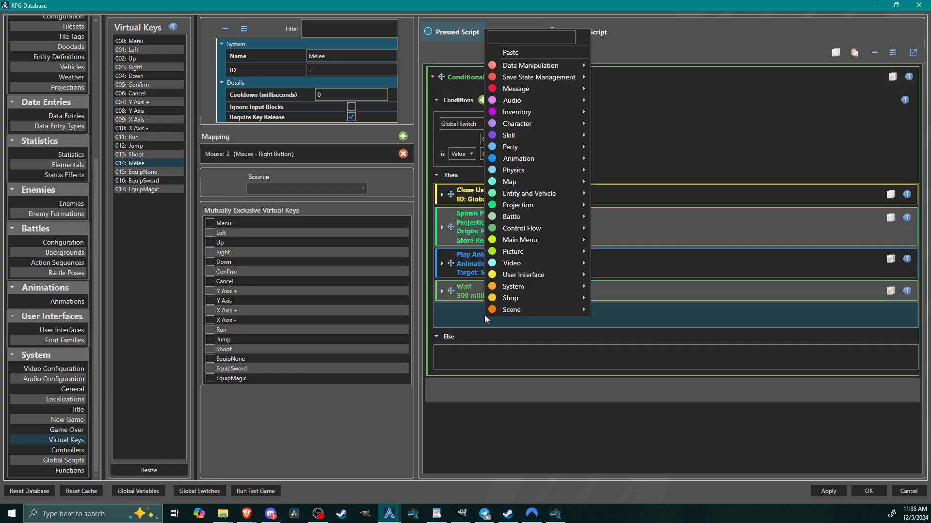
mouse_move(541, 280)
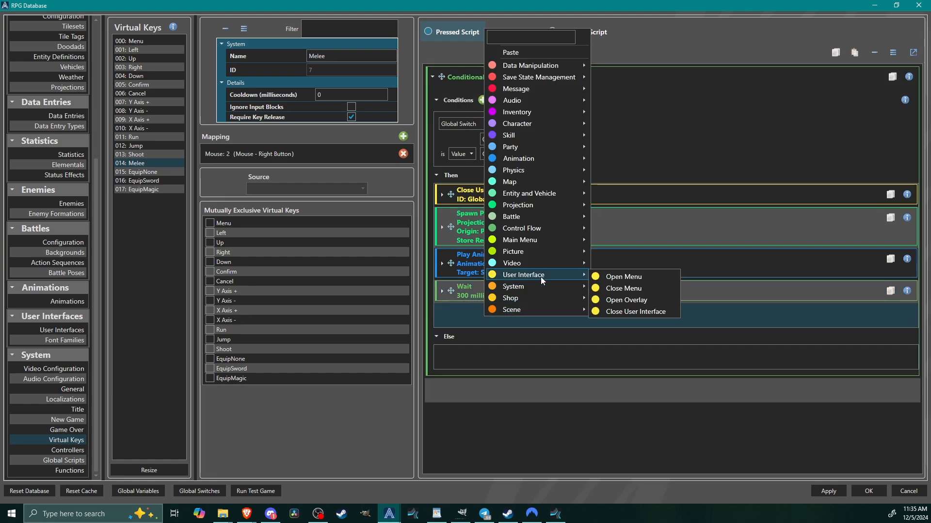
click(635, 300)
click(507, 349)
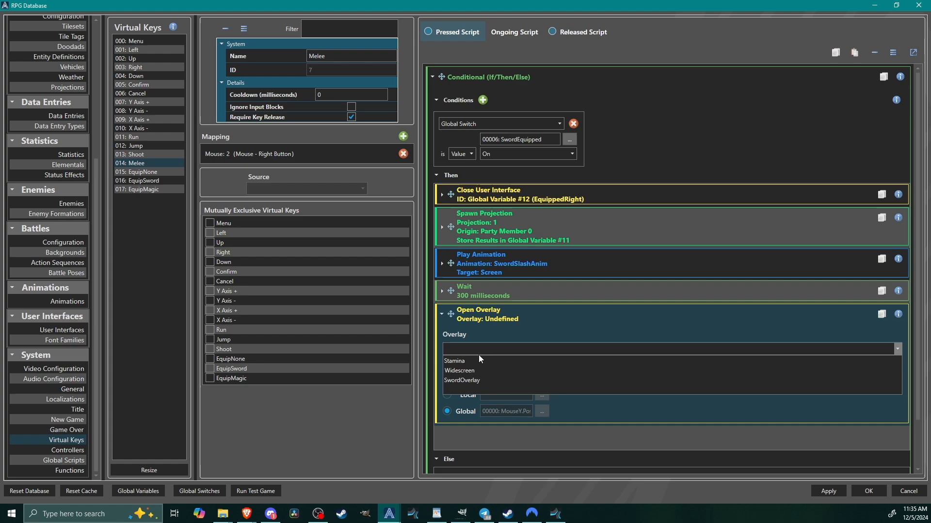
click(469, 382)
click(446, 367)
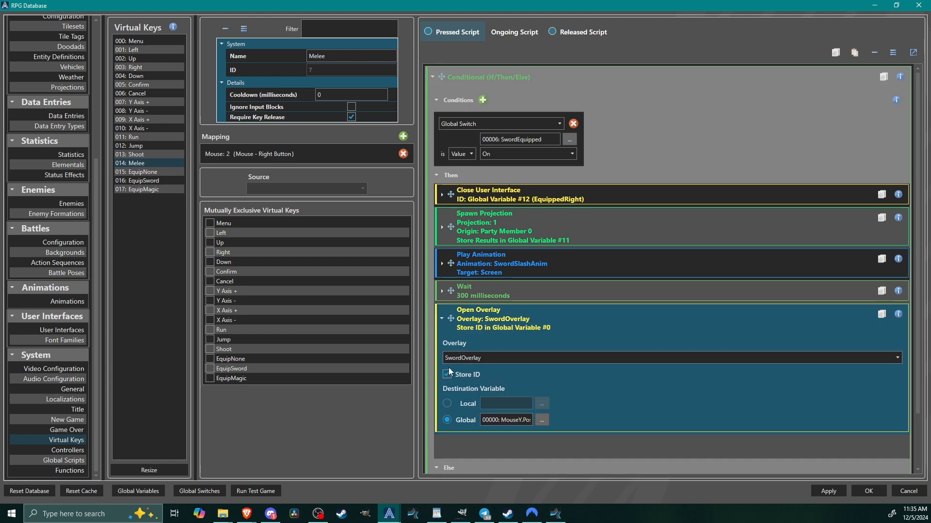
click(542, 420)
click(467, 204)
click(572, 406)
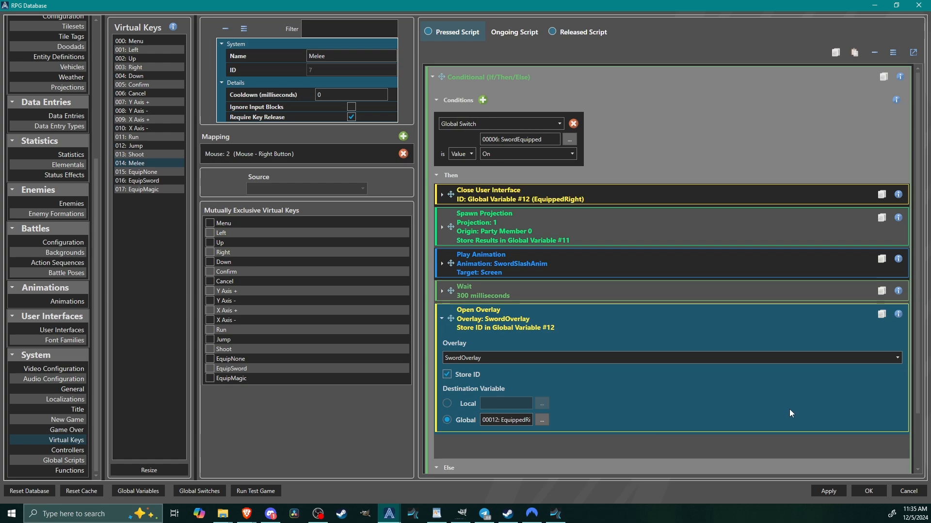
click(829, 494)
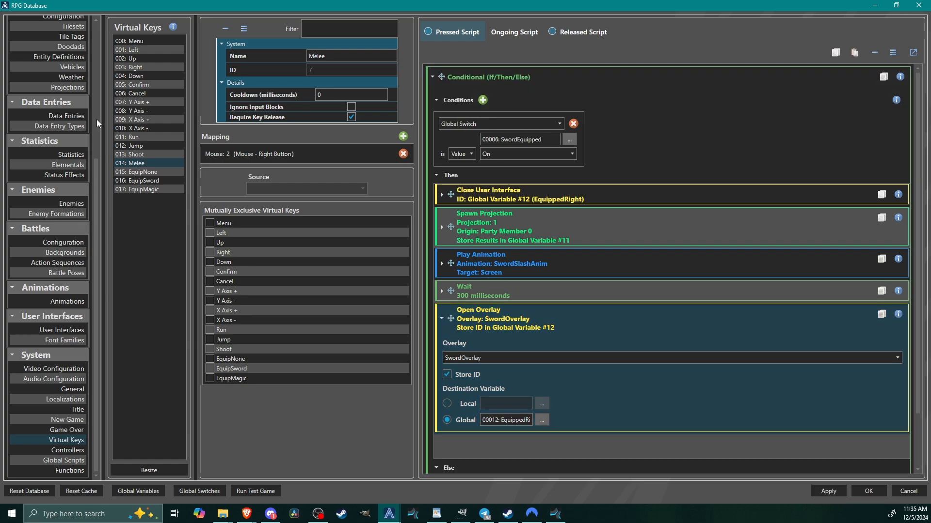
Open the Sword entity definition.
click(59, 56)
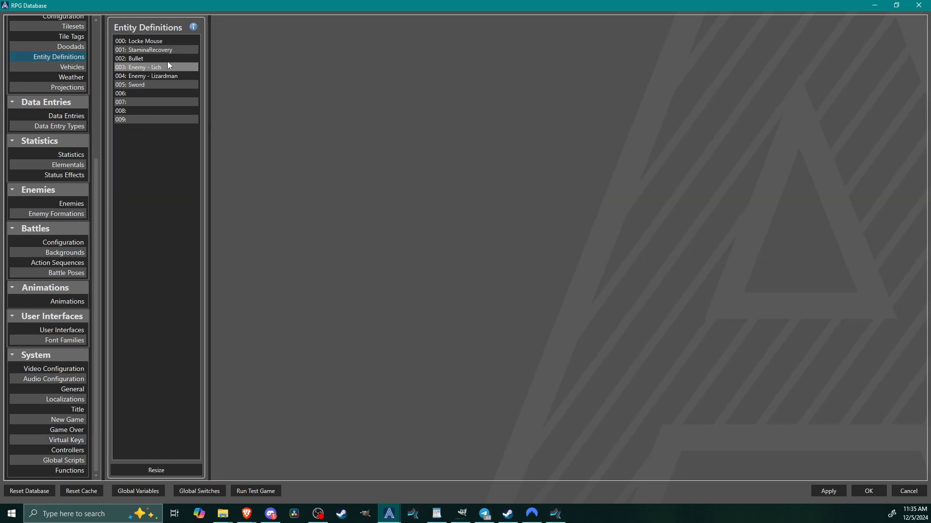
click(135, 87)
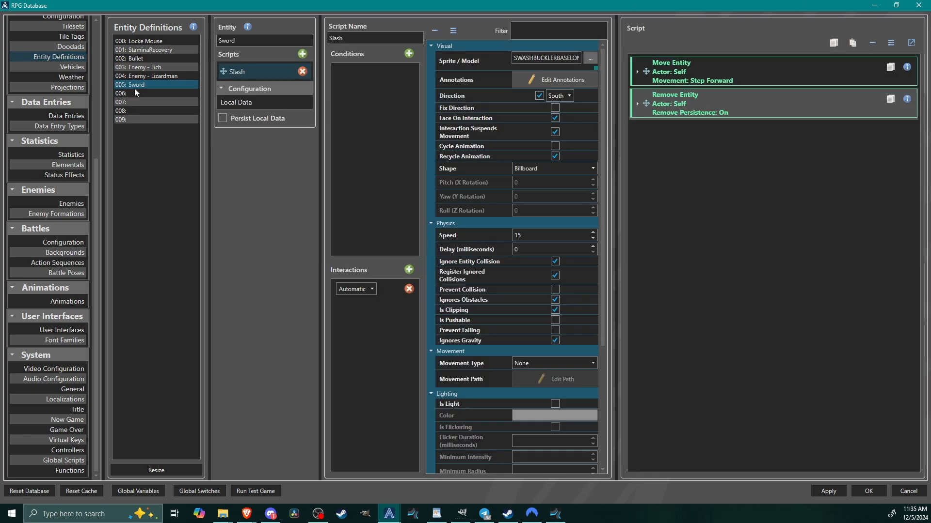
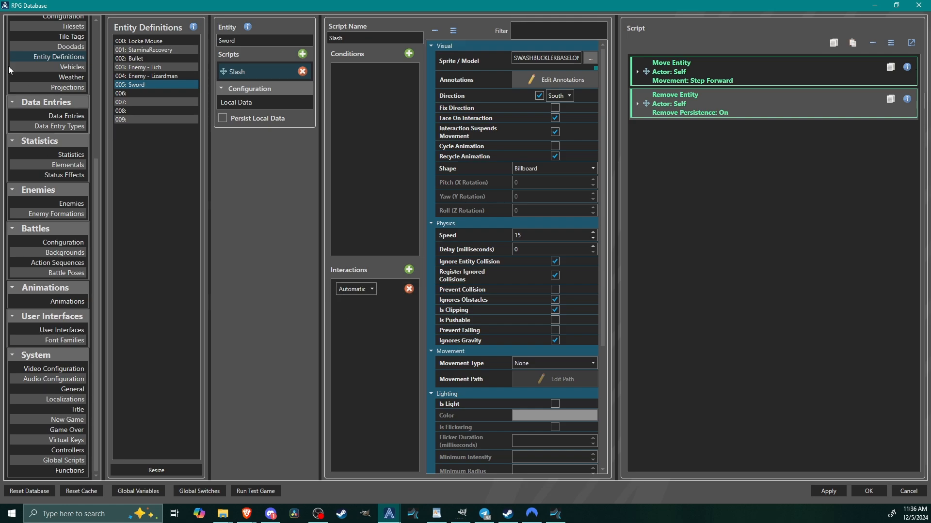
Review the Sword projection's Entity element and its Rotation modifier settings.
click(45, 88)
click(135, 49)
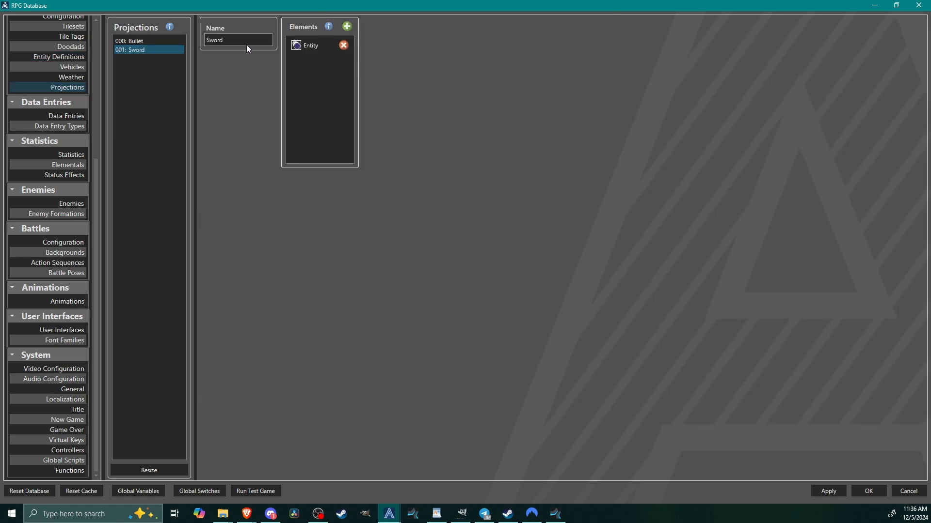
click(311, 45)
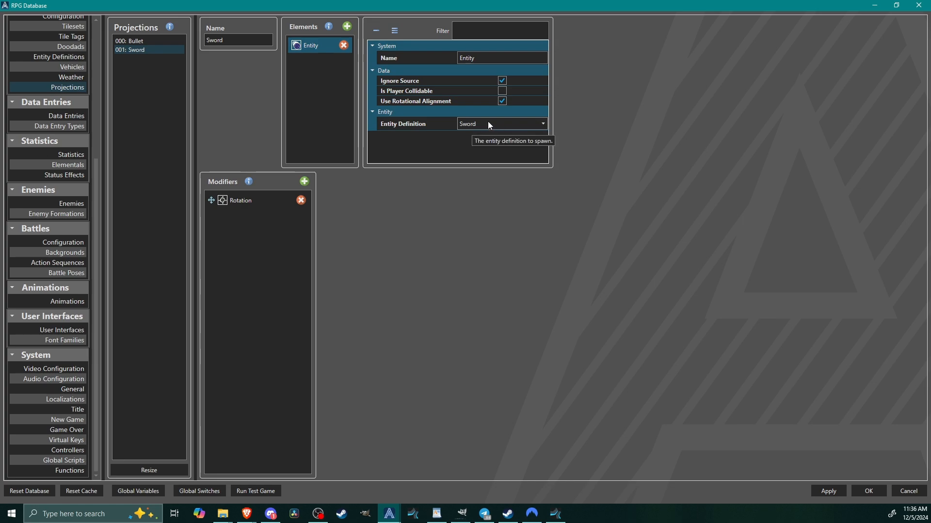
click(242, 201)
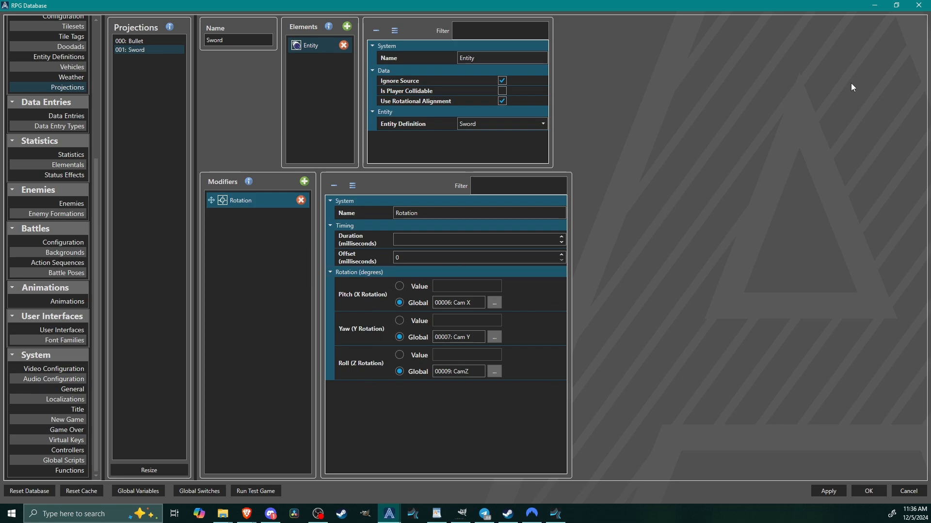
Review the Sword element of the SwordOverlay user interface.
click(66, 330)
click(145, 76)
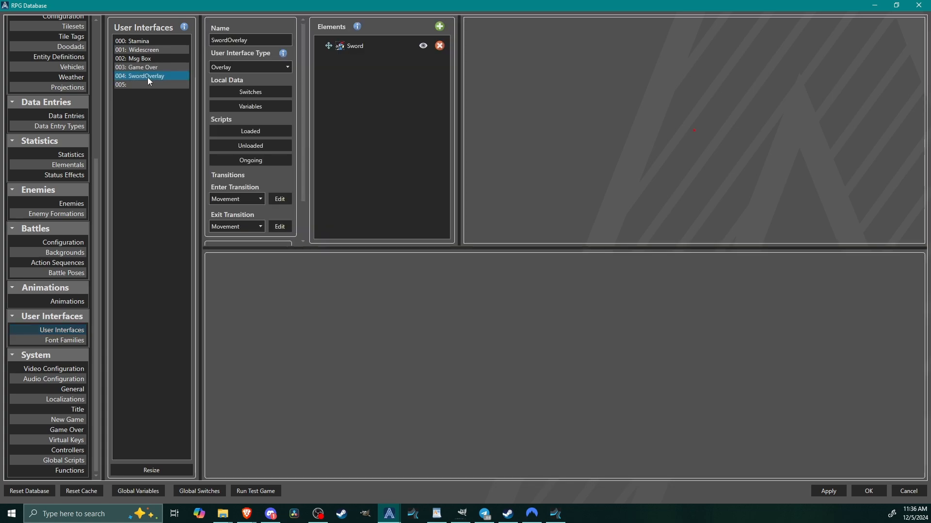
click(387, 48)
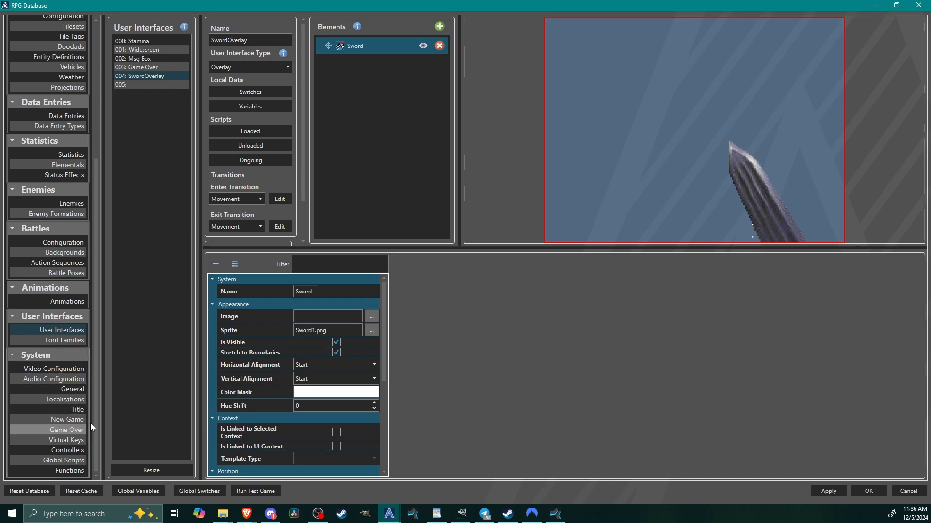
Examine the EquipSword virtual key's pressed script, including the SwordEquipped condition and the Open Overlay command's settings.
click(64, 440)
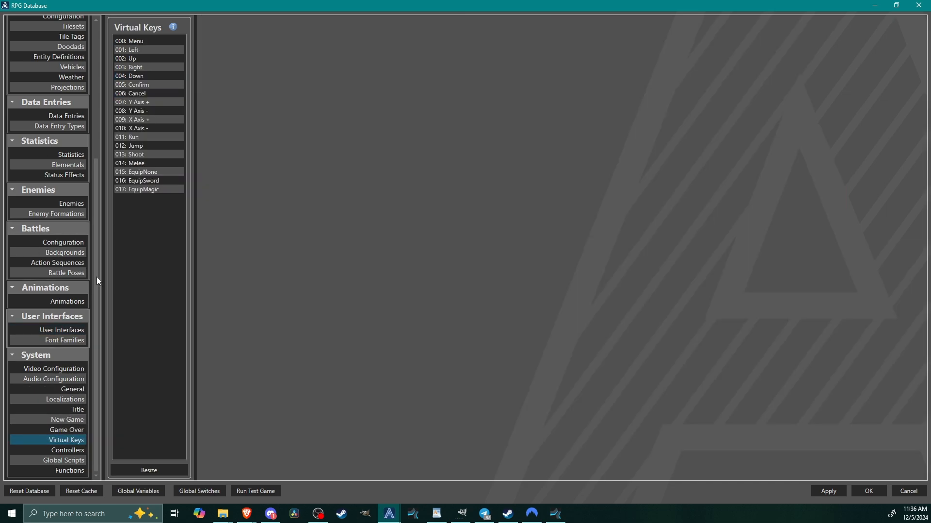
click(144, 180)
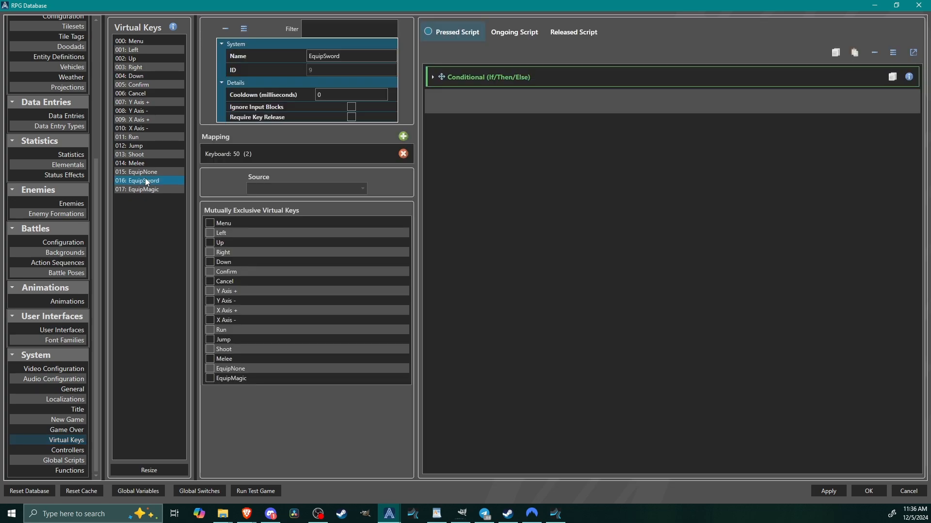
click(145, 172)
click(152, 182)
click(474, 75)
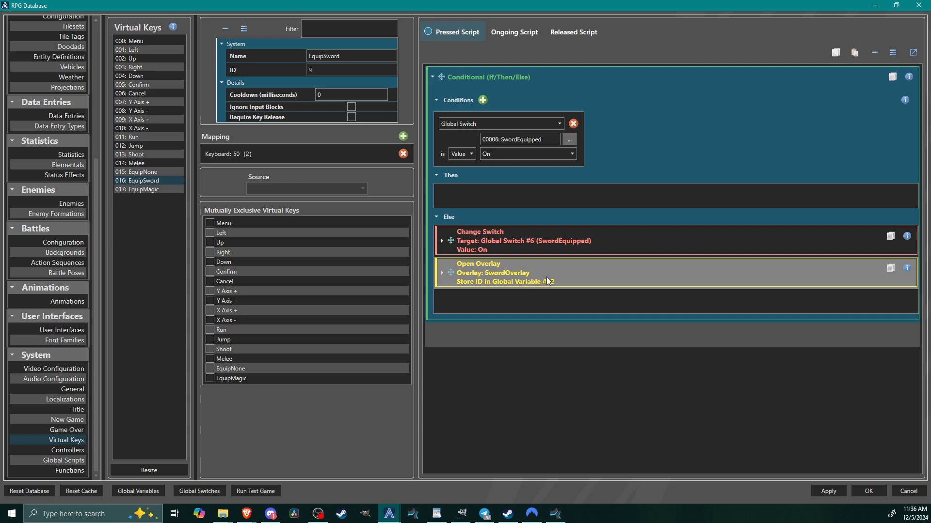
click(547, 280)
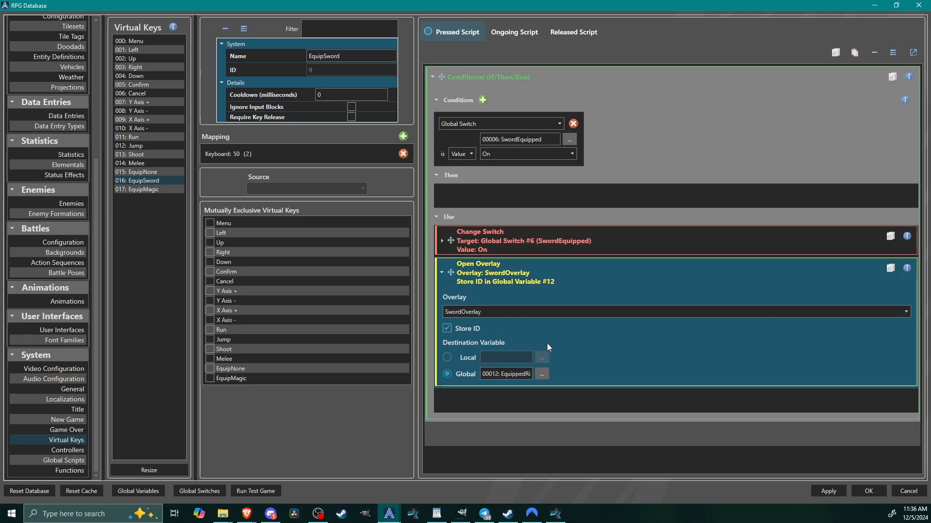
click(525, 277)
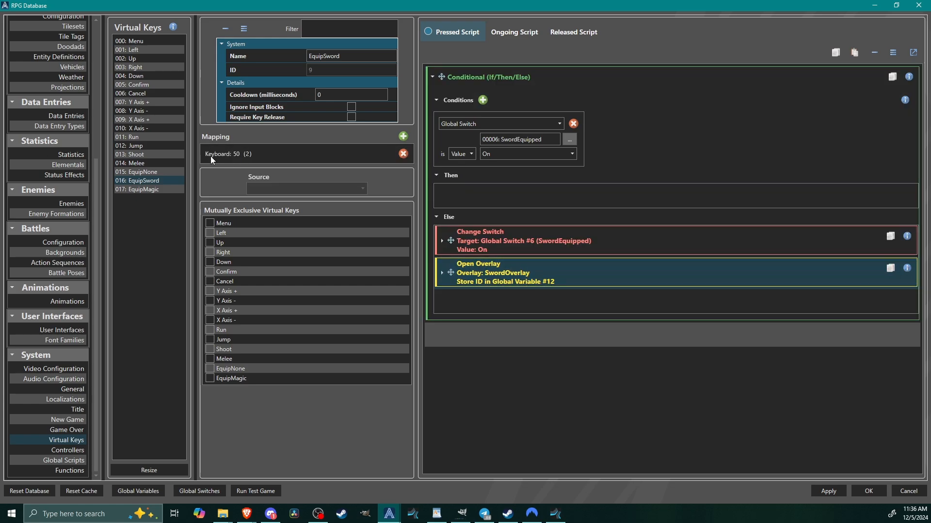
Examine the Close User Interface and Change Switch commands in the EquipNone virtual key's pressed script.
click(151, 171)
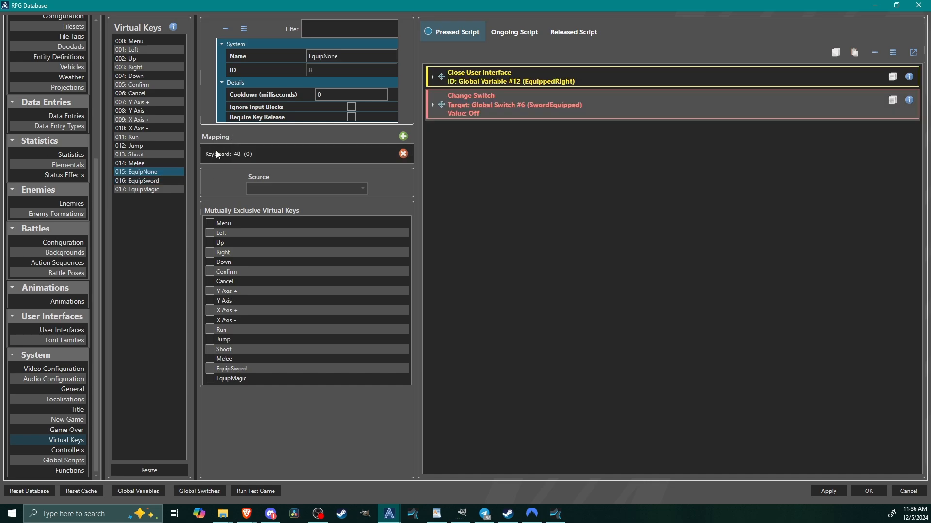
click(542, 76)
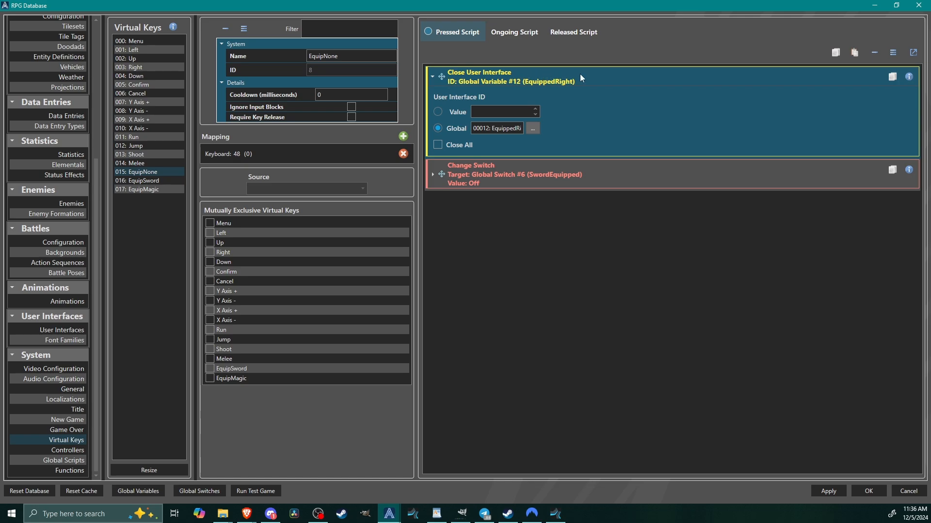
click(523, 177)
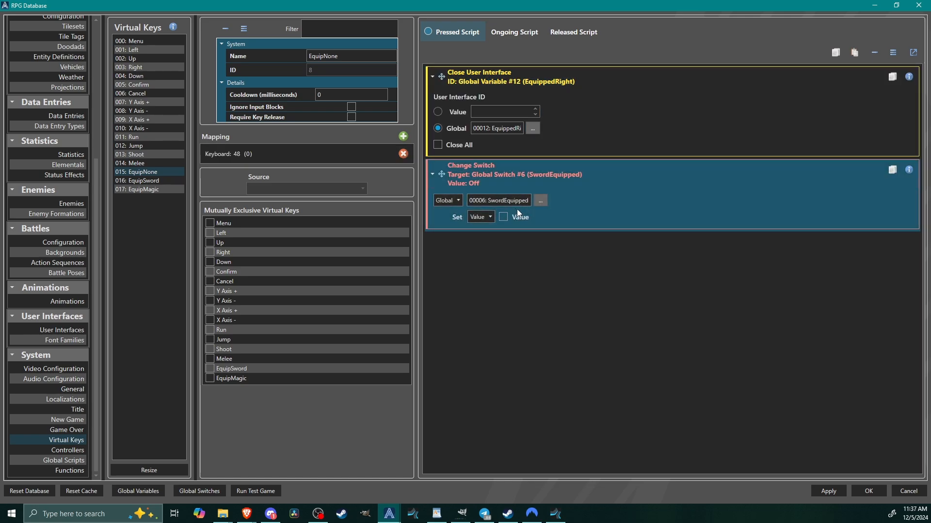
Examine the Melee virtual key's mouse mapping and its pressed script's Close User Interface, Spawn Projection and Play Animation commands.
click(134, 165)
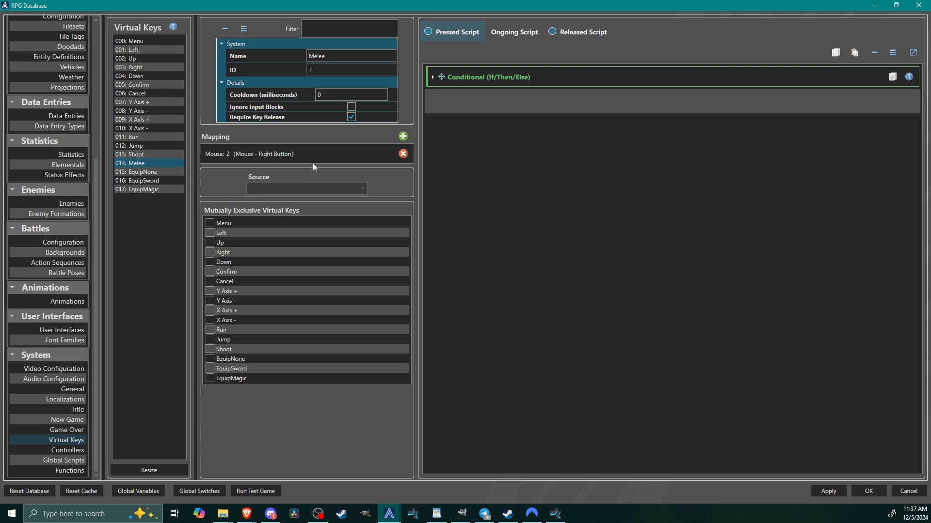
click(272, 153)
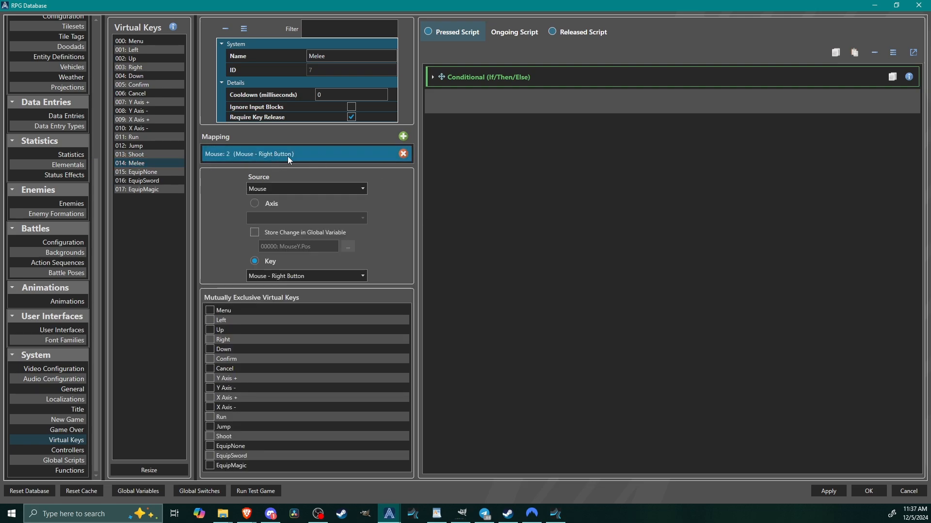
click(525, 75)
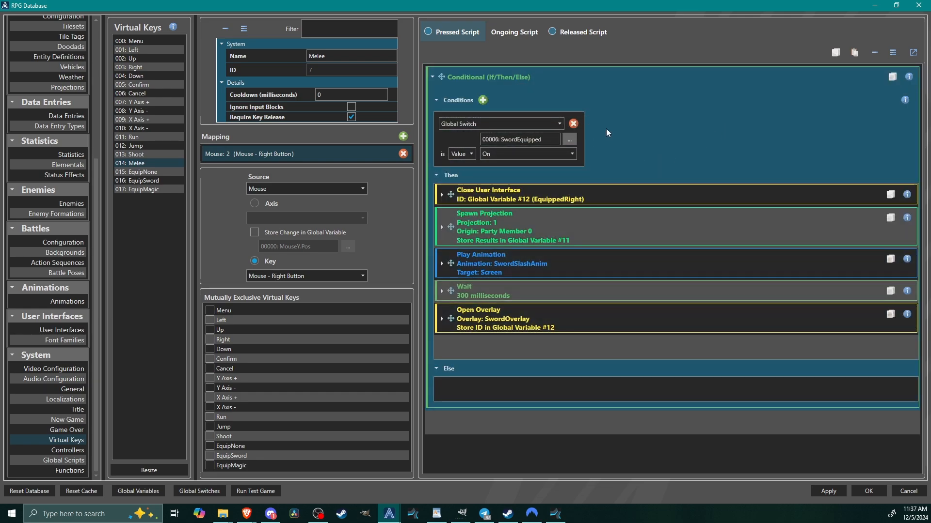
click(621, 191)
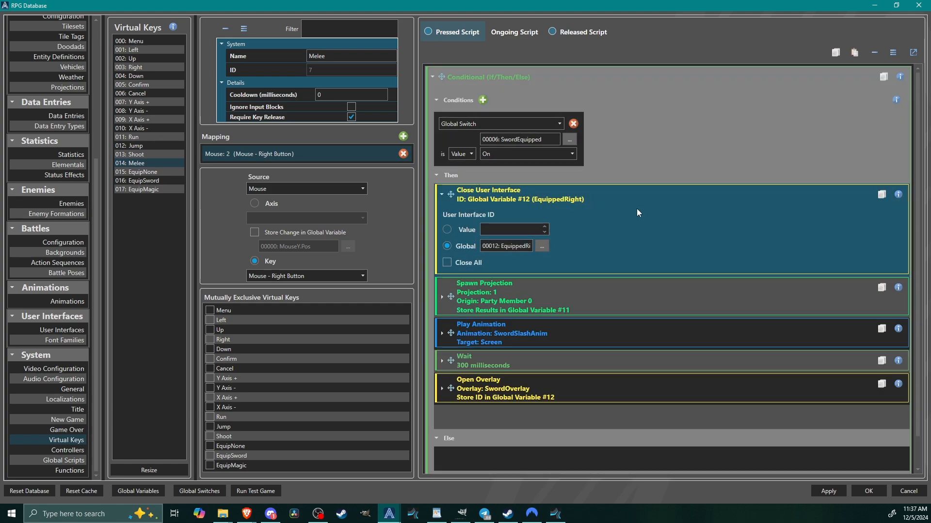
click(599, 195)
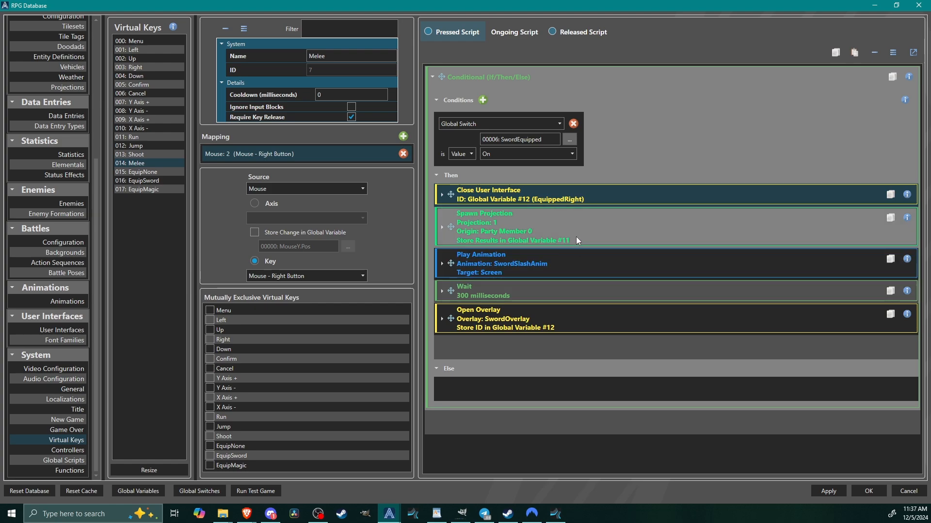
click(595, 236)
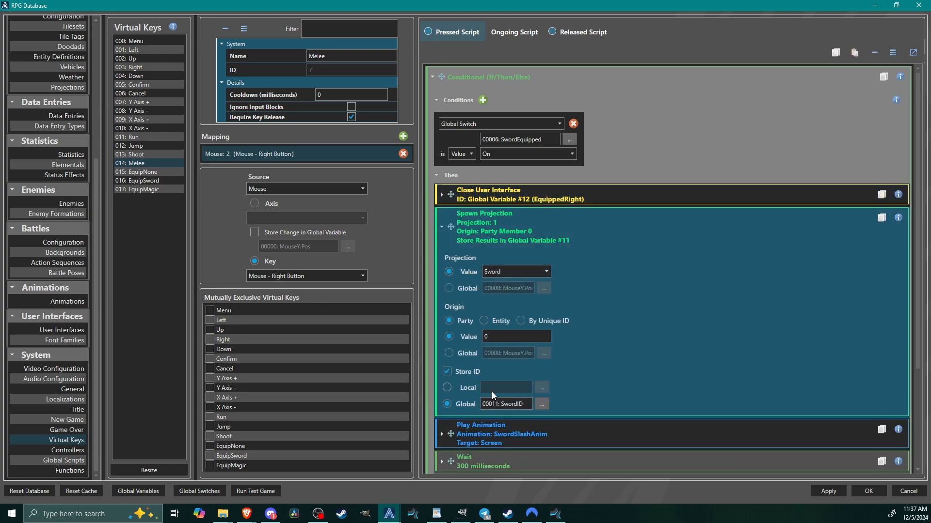
click(569, 217)
click(514, 262)
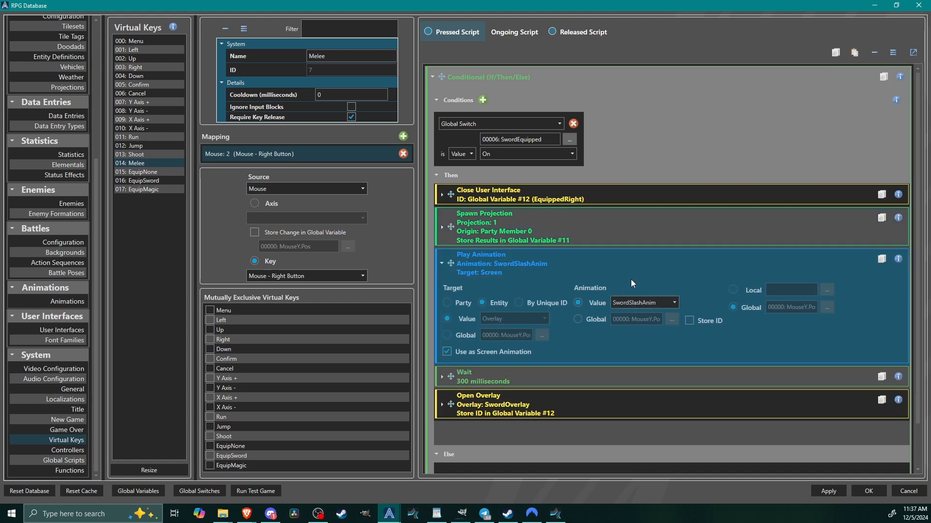
click(538, 254)
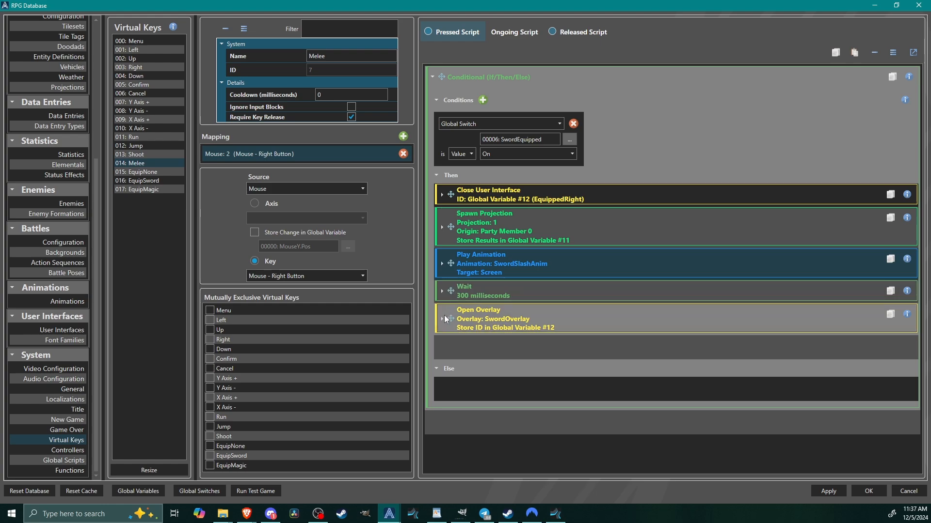
Check the Remove Projection command in the Melee key's released script, and return to its pressed script.
click(582, 32)
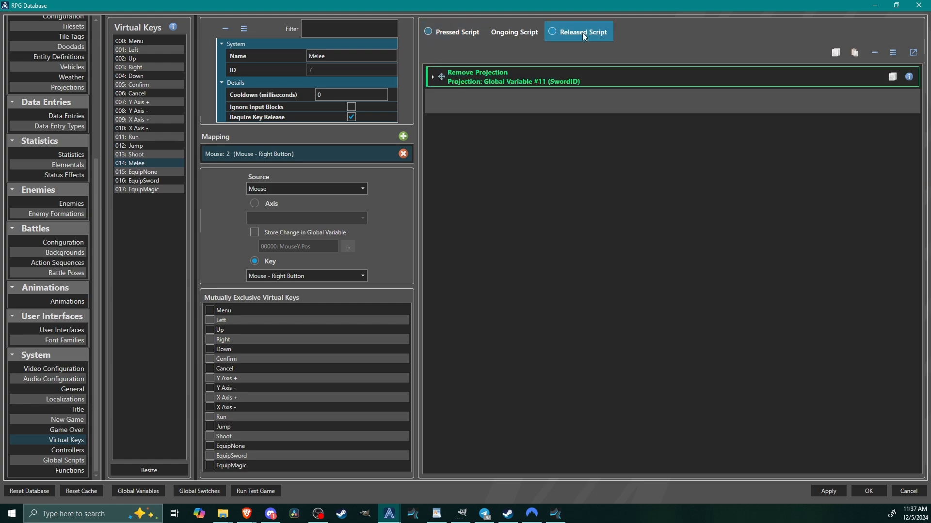
click(532, 76)
click(453, 31)
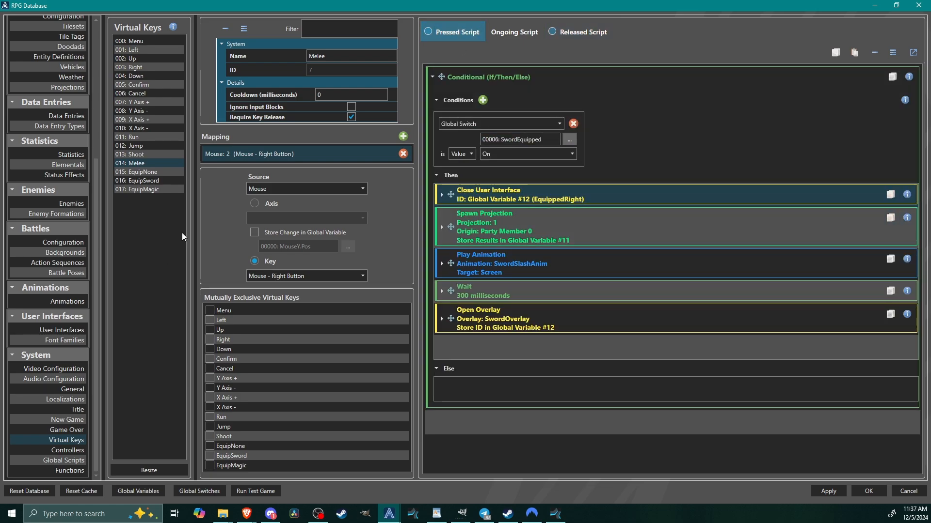
Accept the database changes, close the database, and launch the test game.
click(868, 492)
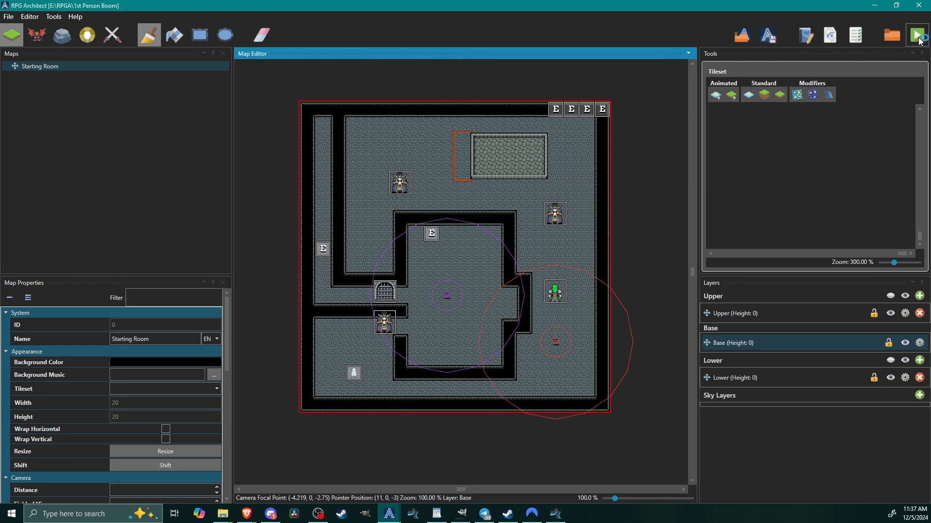
drag(548, 60, 517, 26)
key(s)
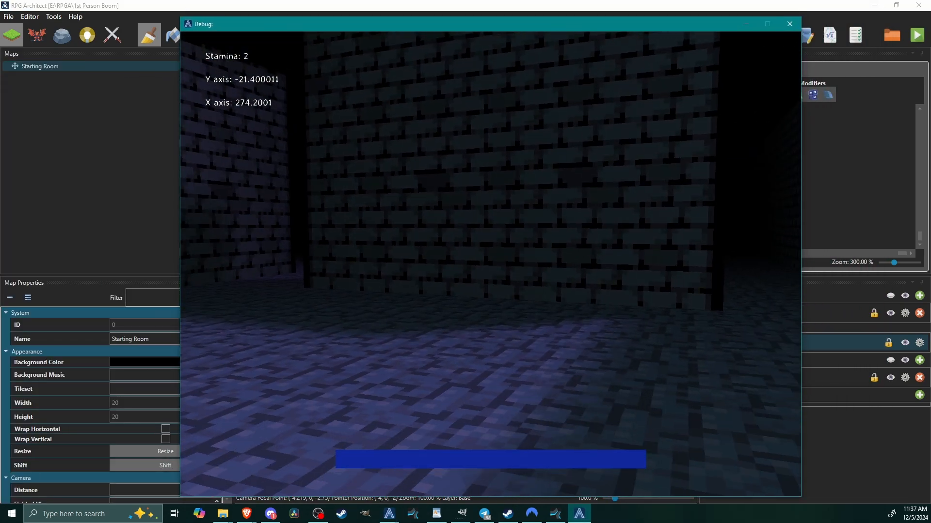
Equip the sword in the test game, swing it repeatedly while moving around the lich enemy, and close the game.
click(490, 265)
key(s)
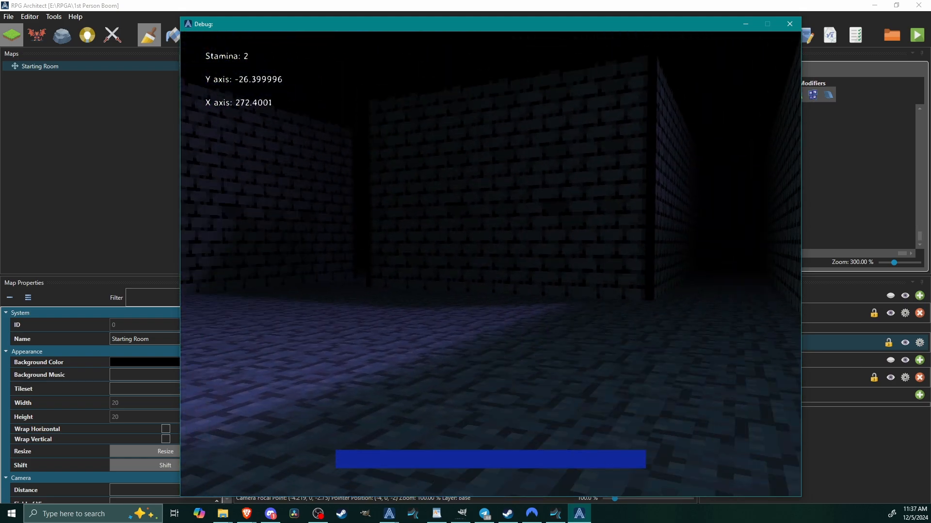
click(490, 264)
click(490, 264)
click(491, 265)
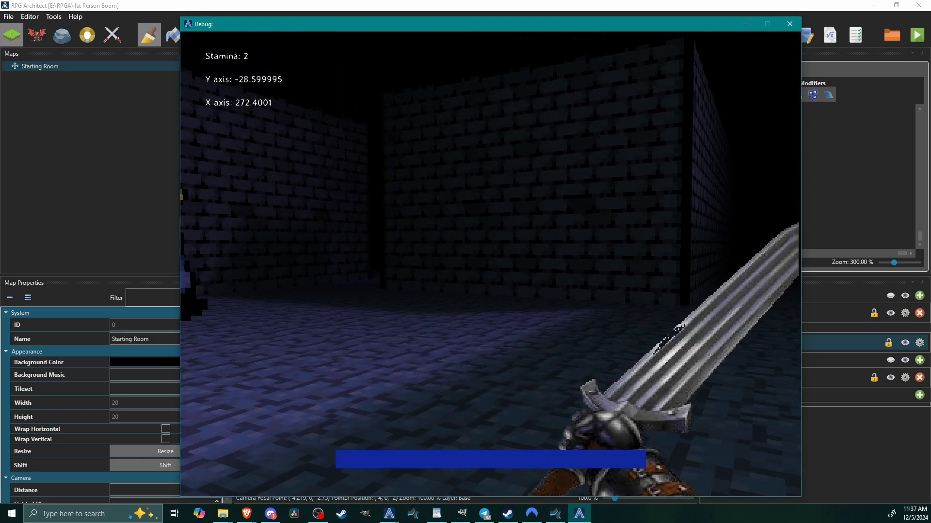
click(490, 264)
click(490, 264)
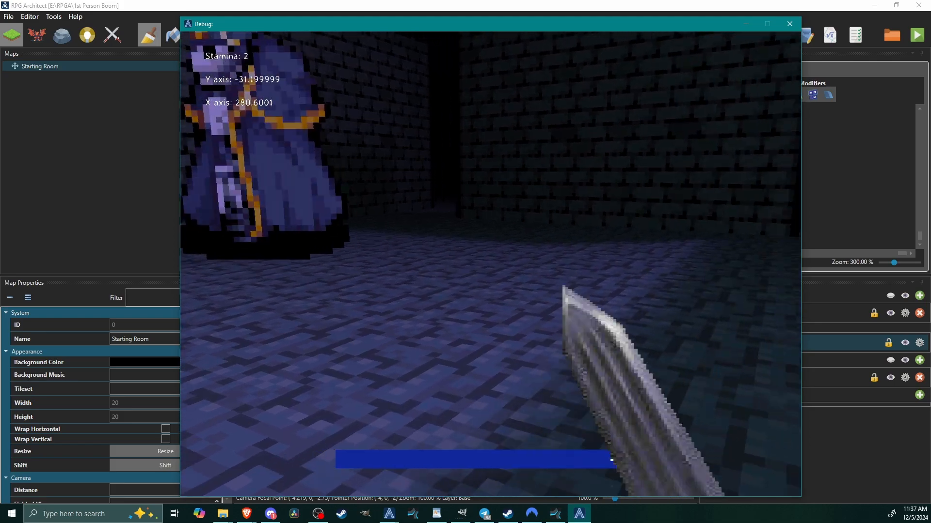
key(w)
click(491, 264)
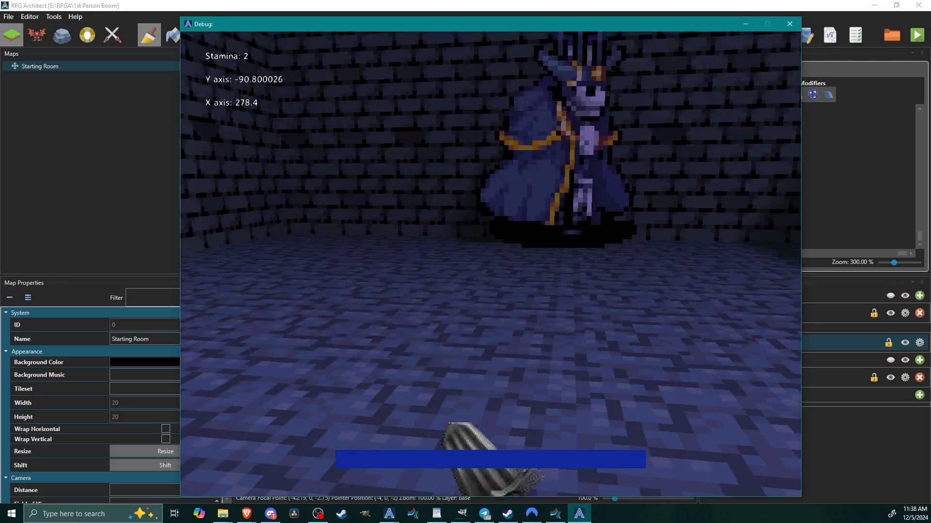
click(491, 265)
key(w)
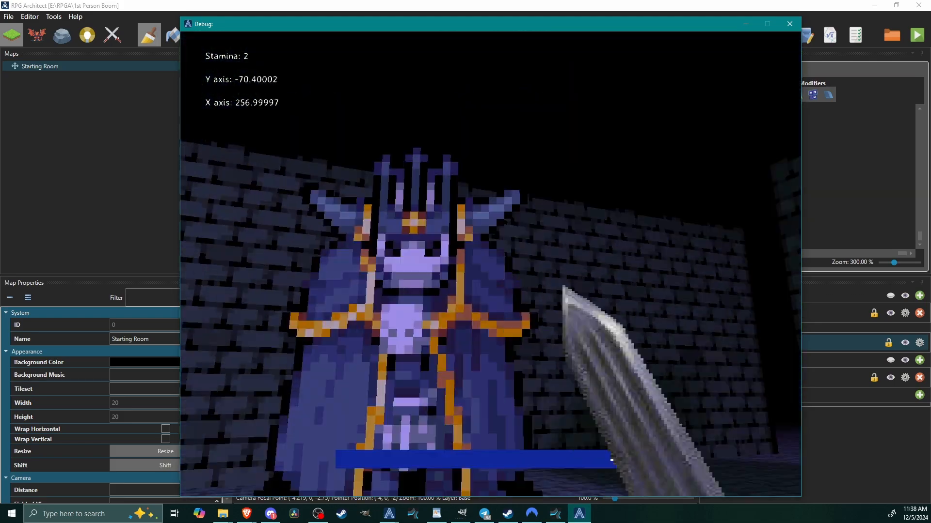
click(491, 264)
key(w)
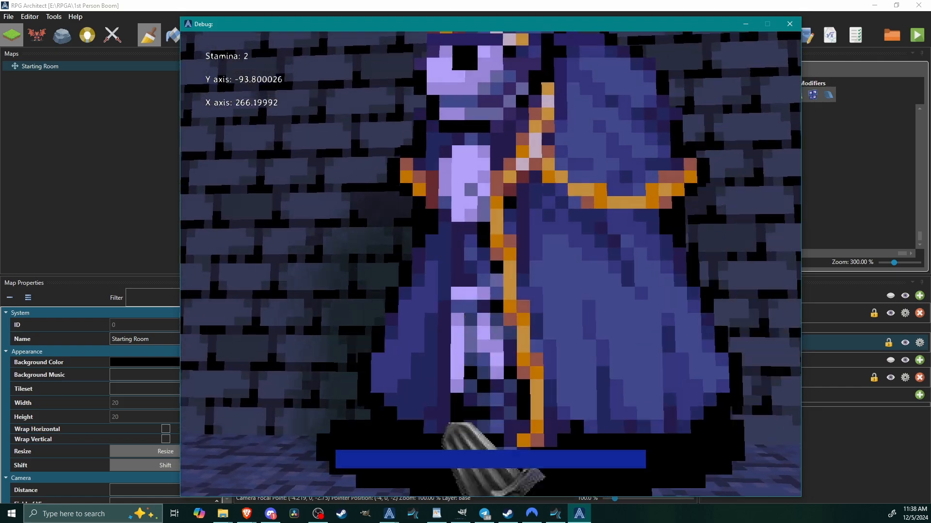
click(490, 264)
key(s)
click(491, 265)
click(491, 264)
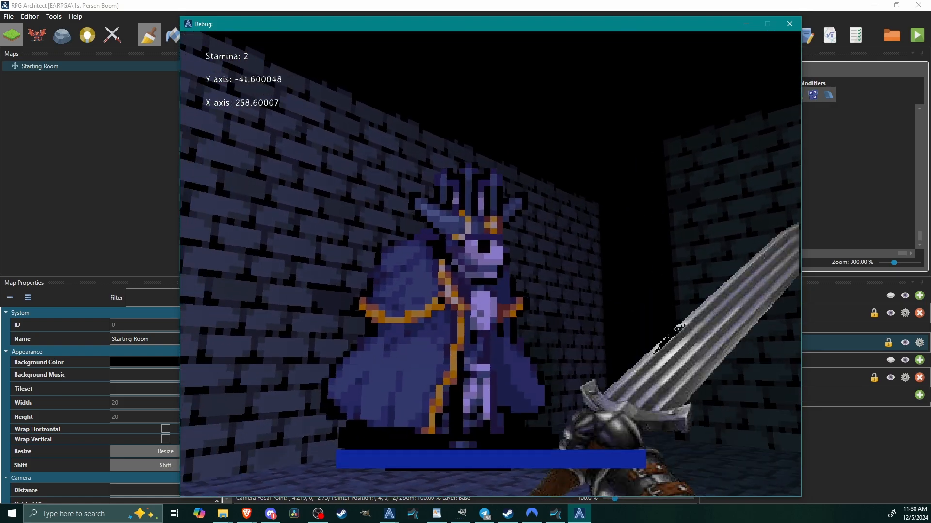
click(491, 264)
key(Escape)
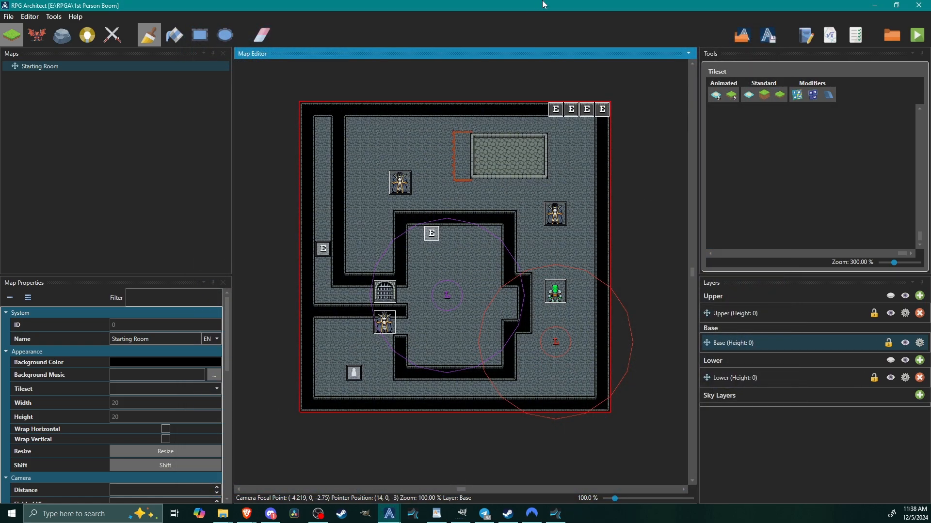
Reopen the project database at the Melee virtual key.
click(52, 18)
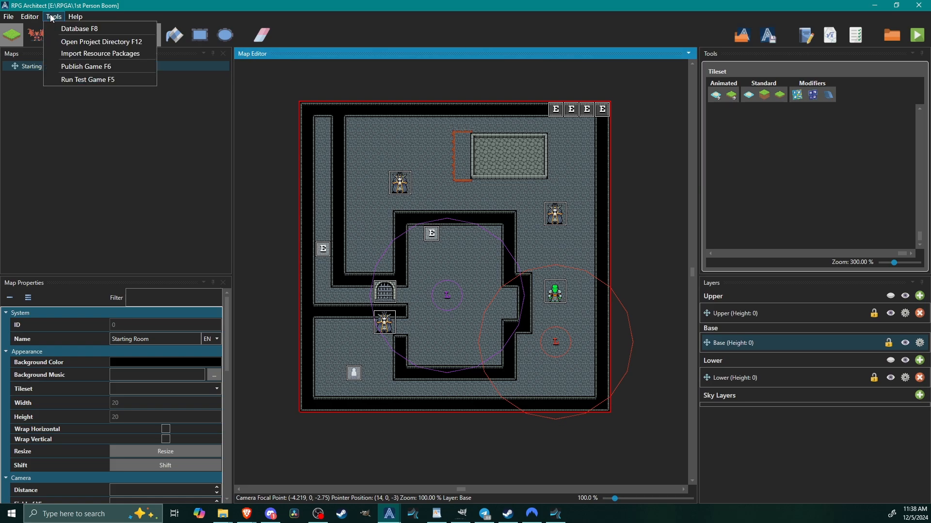
click(72, 27)
double_click(591, 75)
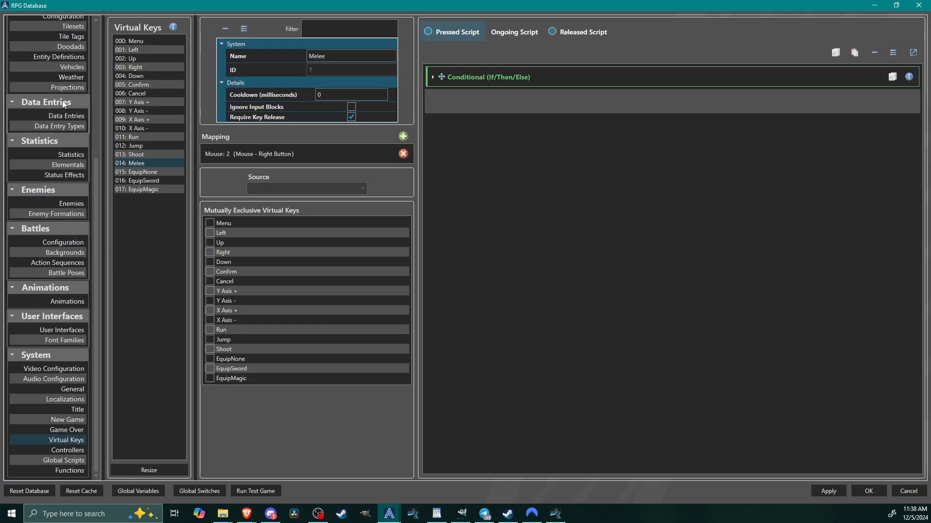
Open the Dmg script of the Enemy - Lich entity definition.
click(68, 57)
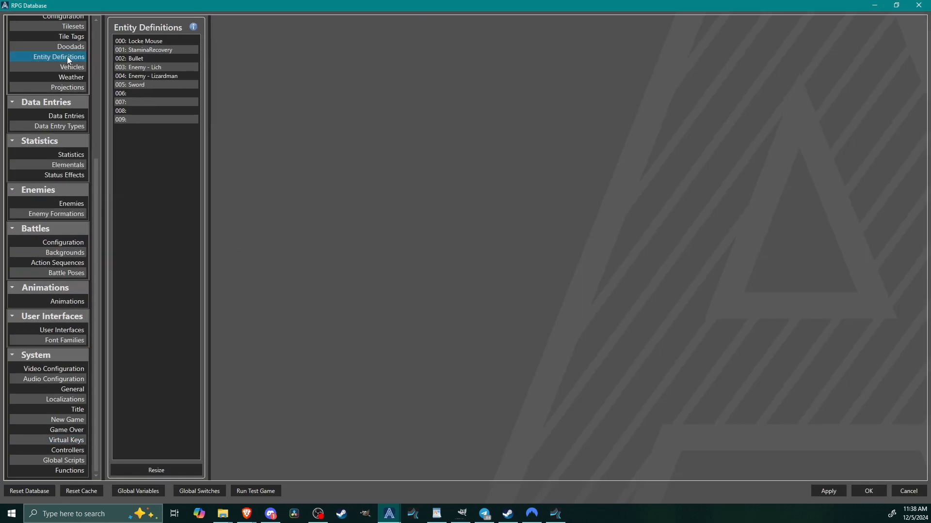
click(160, 67)
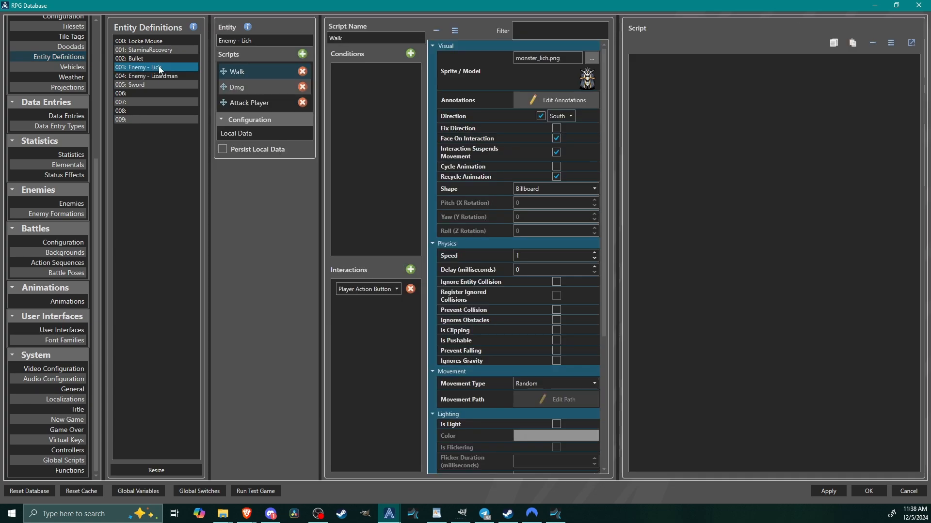
click(260, 88)
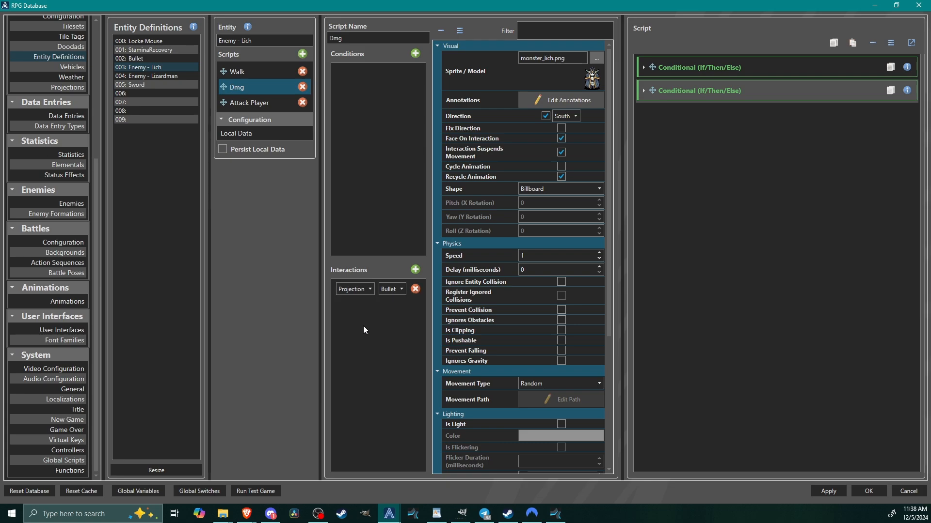
click(416, 271)
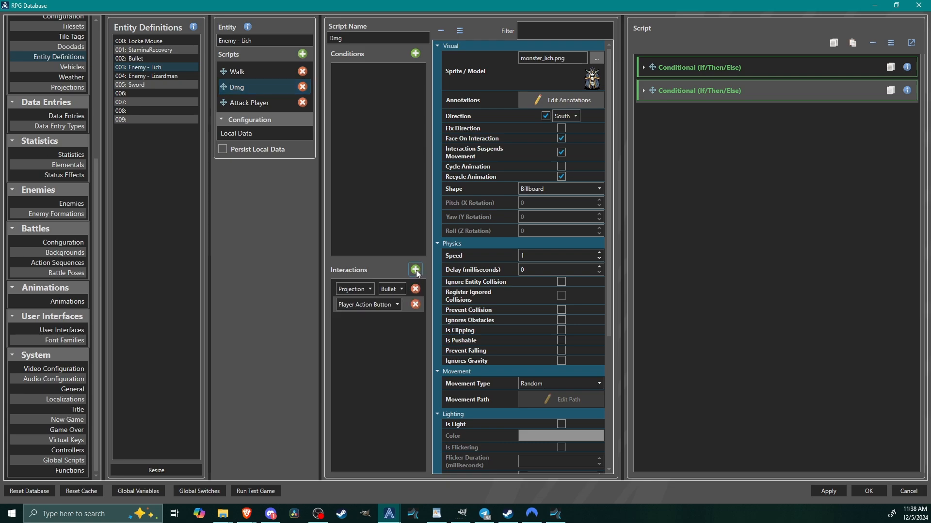
click(370, 305)
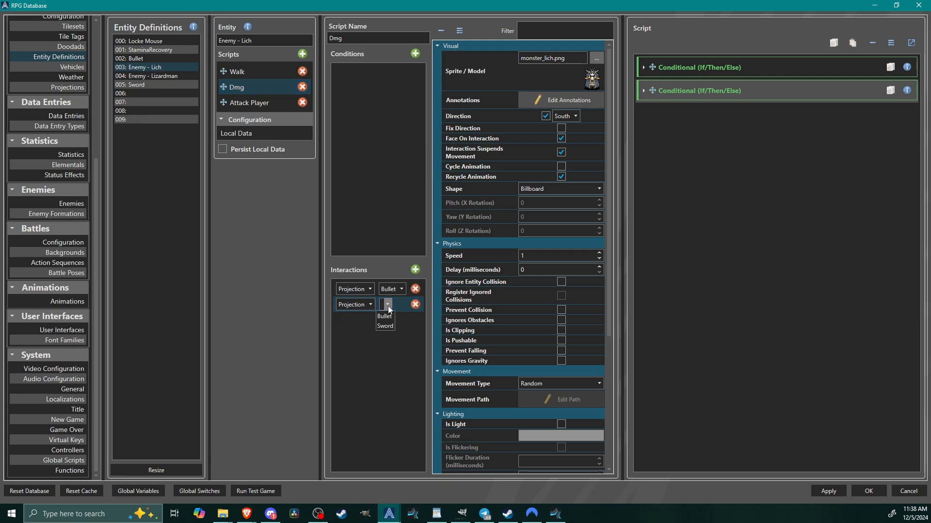
click(387, 326)
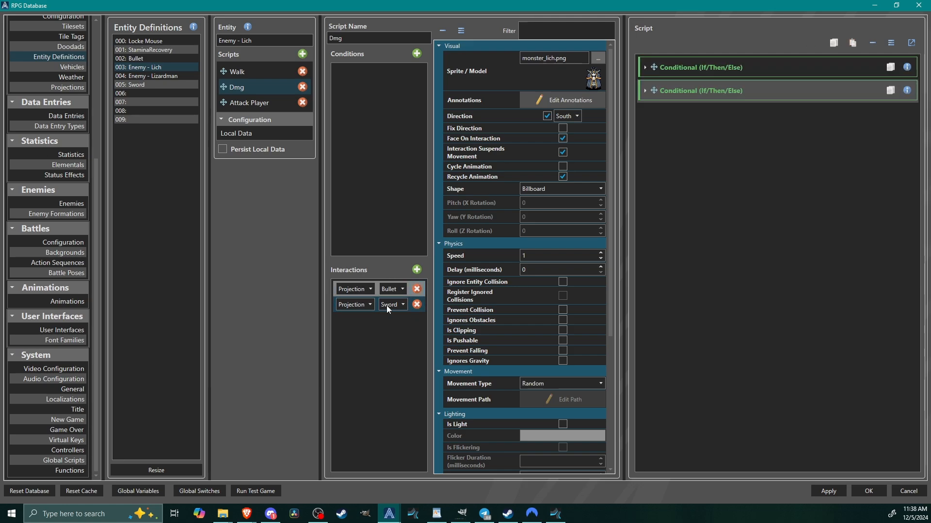
click(417, 304)
Replace the Dmg script's Bullet interaction with an Any group holding two interaction entries.
click(417, 289)
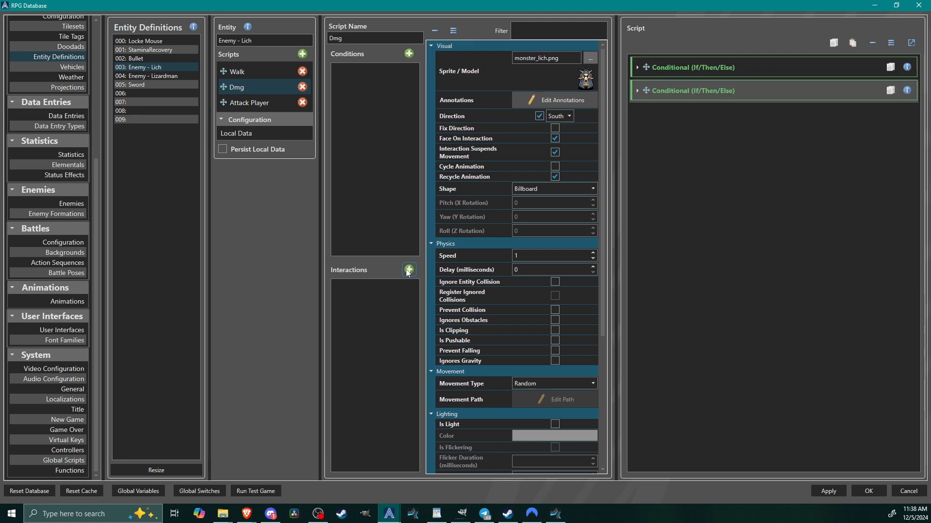
click(410, 270)
click(388, 289)
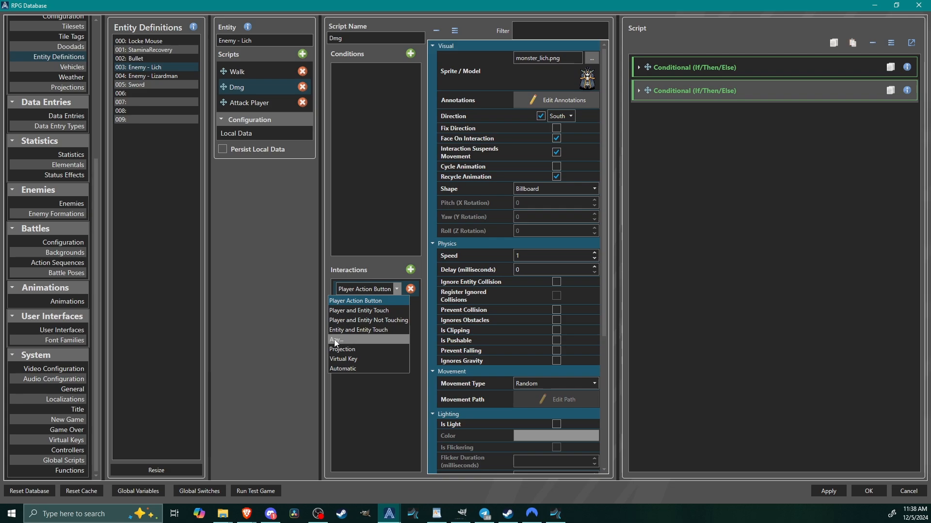
click(343, 340)
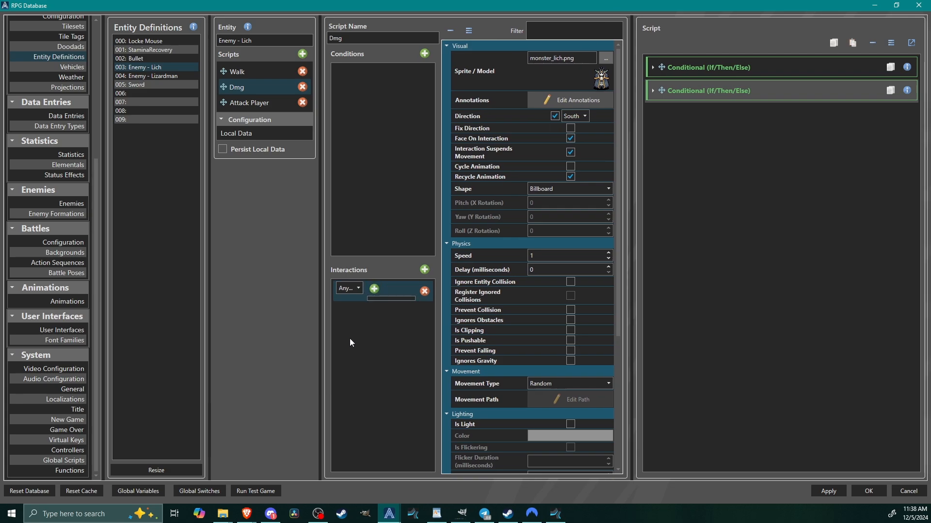
click(374, 289)
click(374, 290)
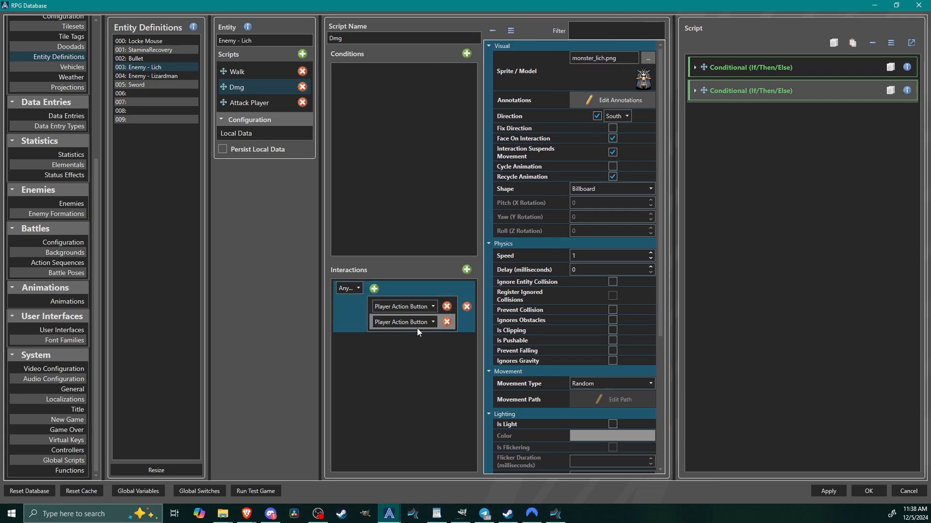
Set the Any group's two entries to the Bullet projection and the Sword projection.
click(390, 307)
click(390, 367)
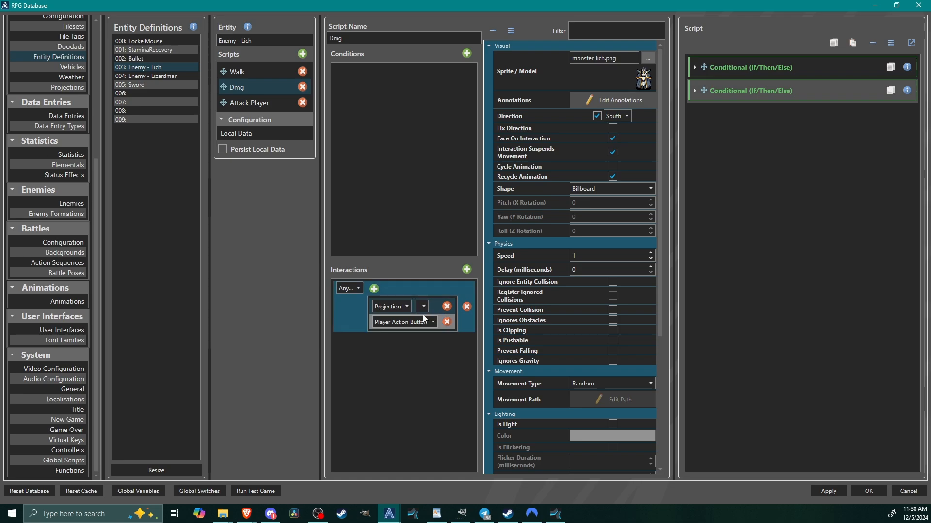
click(421, 307)
click(412, 318)
click(401, 321)
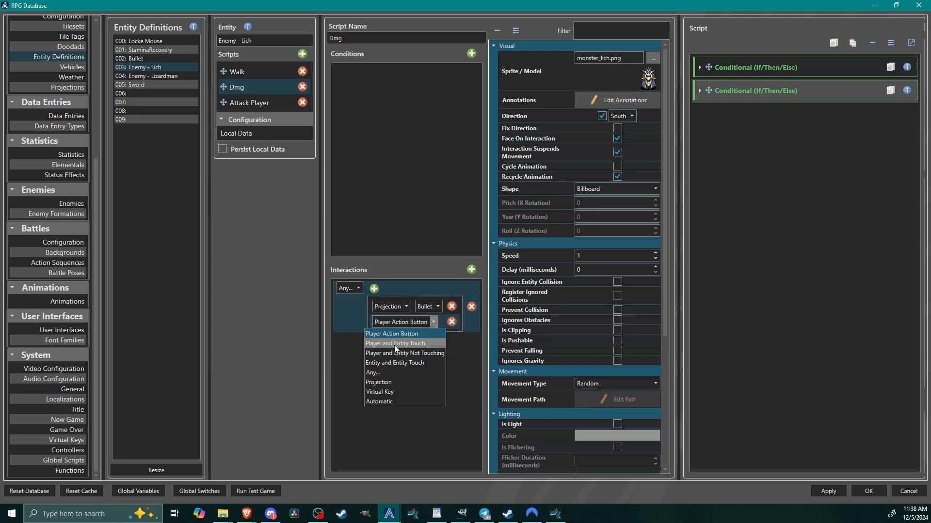
click(392, 381)
click(427, 321)
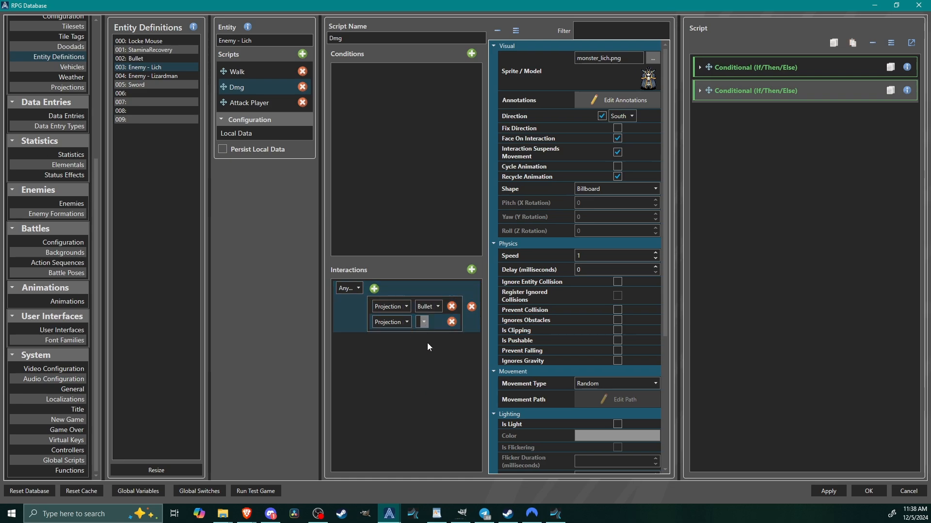
click(427, 342)
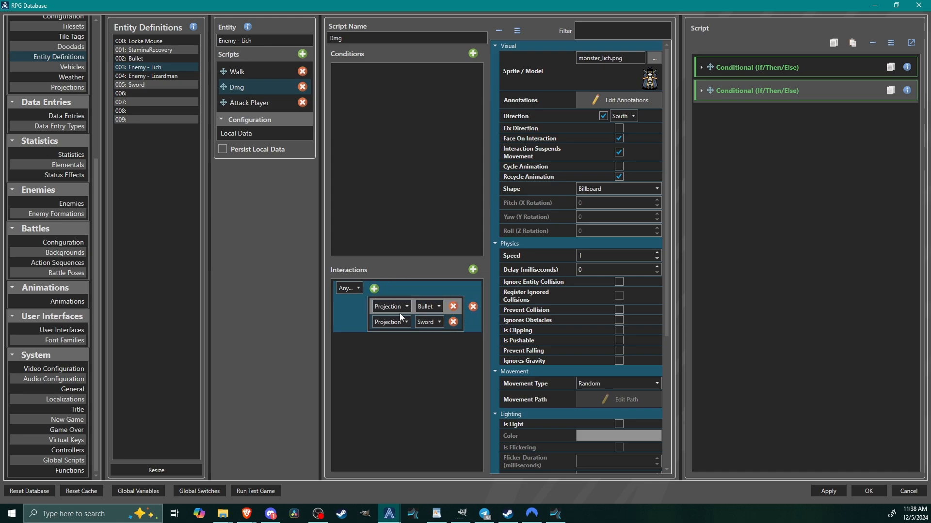
Check the first conditional of the lich's Dmg script, accept the database changes, and launch the test game.
click(739, 65)
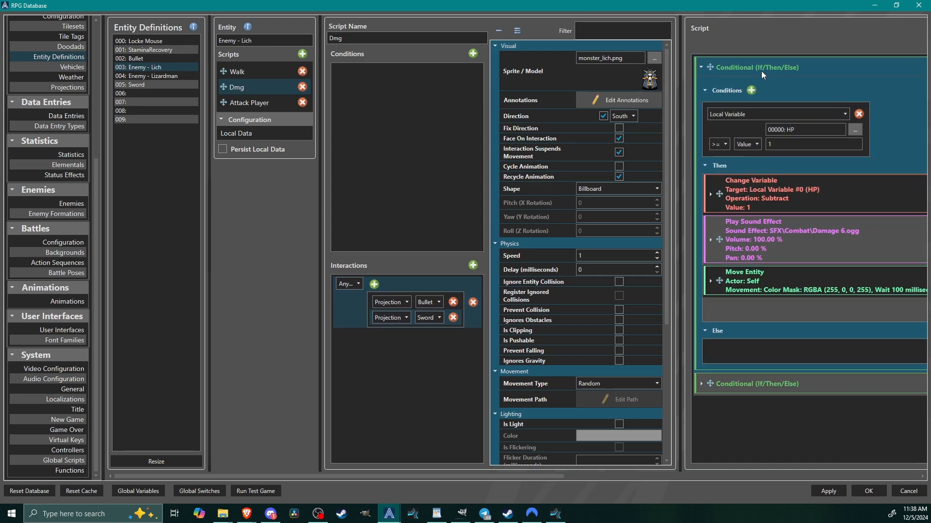
click(748, 66)
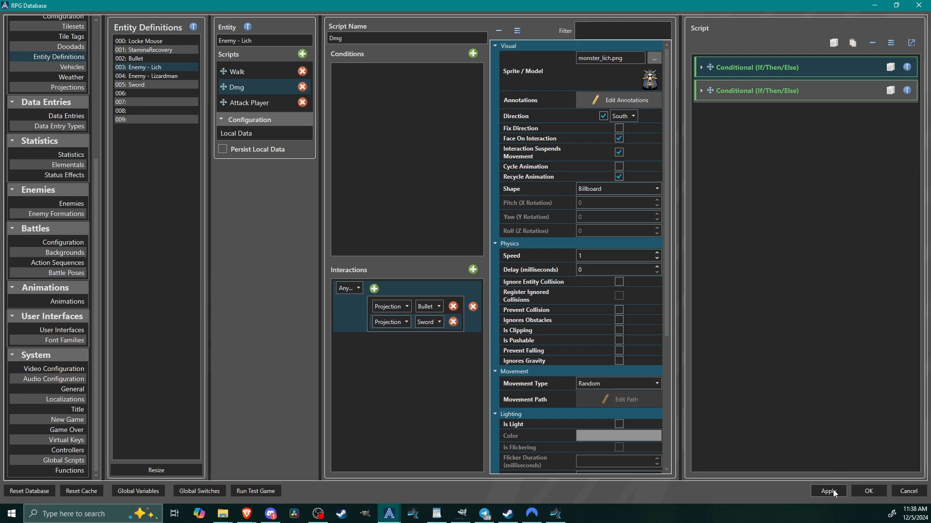
click(861, 493)
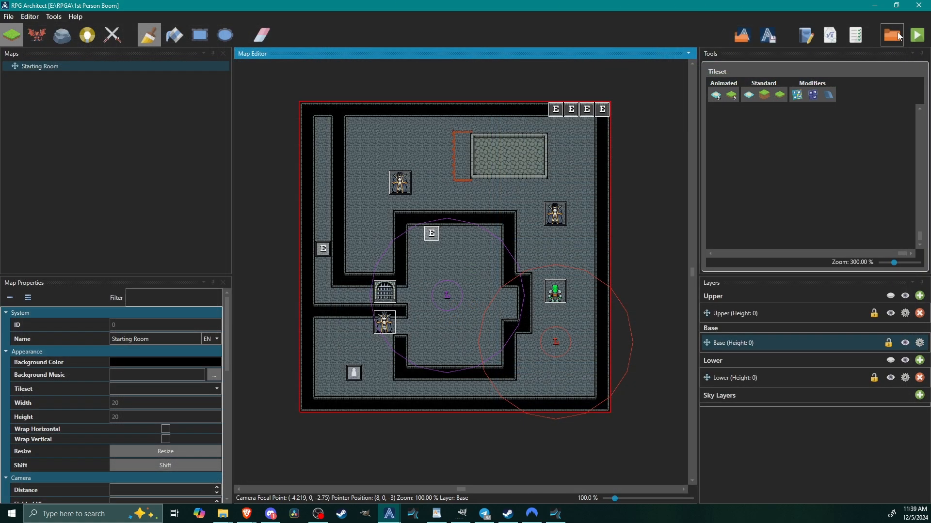
drag(0, 77, 439, 23)
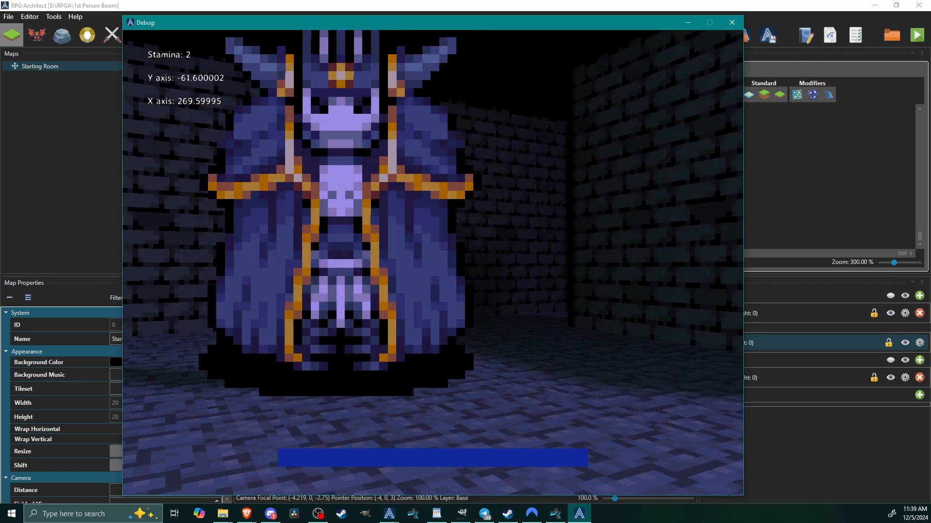
Swing the sword repeatedly at the lich near the starting point.
click(433, 263)
click(433, 263)
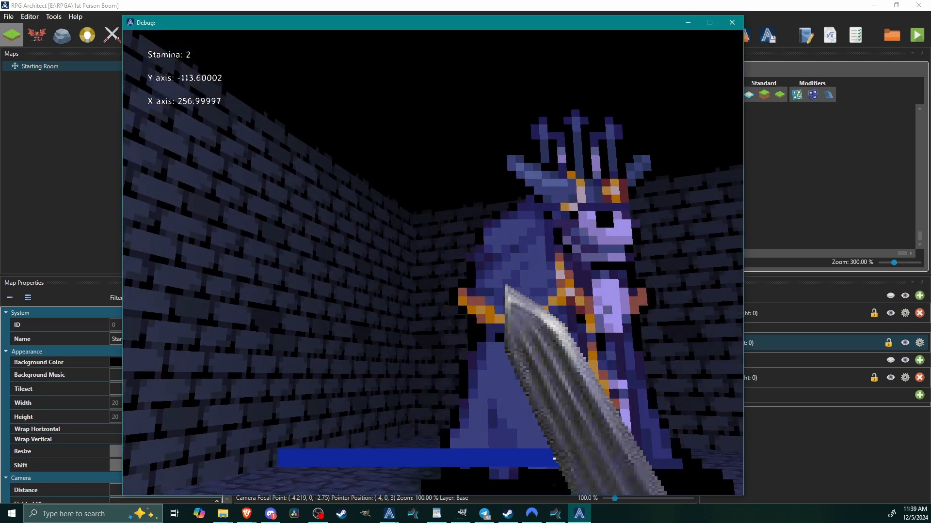
click(432, 263)
click(433, 263)
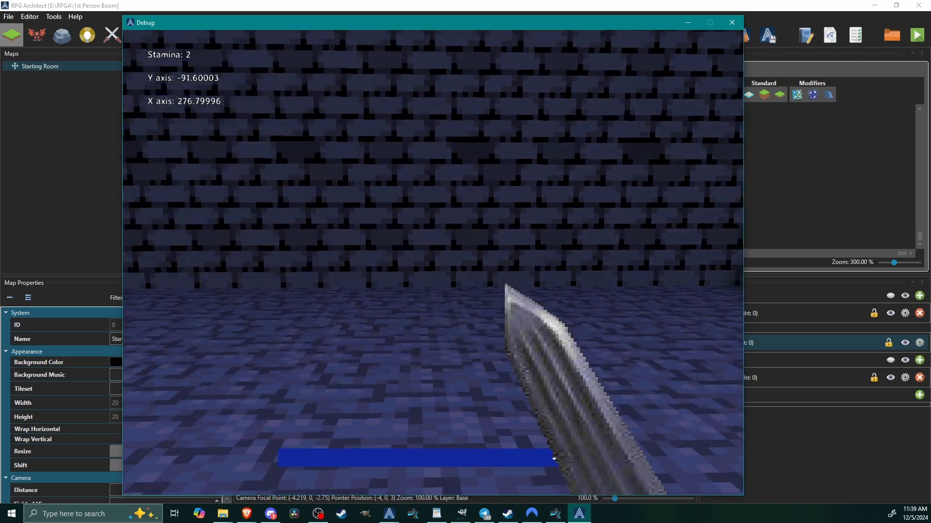
Run through the narrow corridor to reach the lizardman in the red-brick area.
key(w)
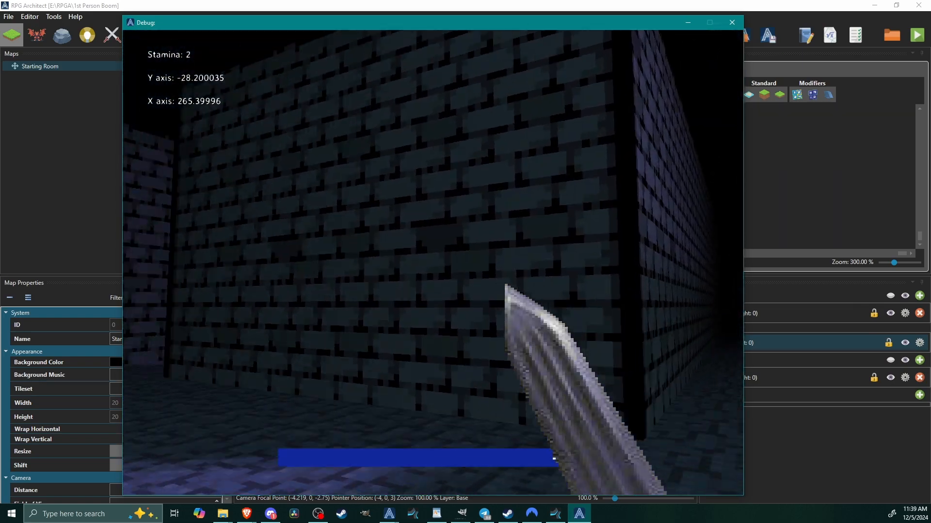
key(shift+w)
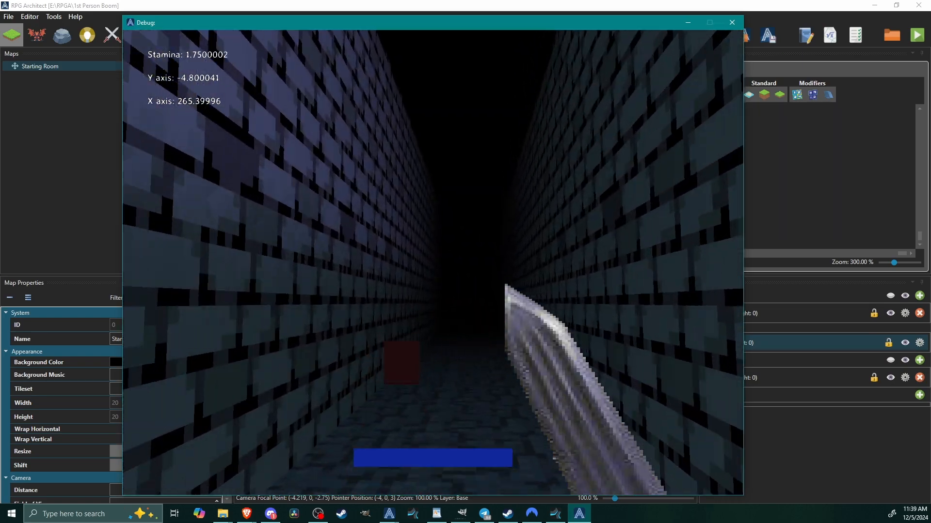
key(w)
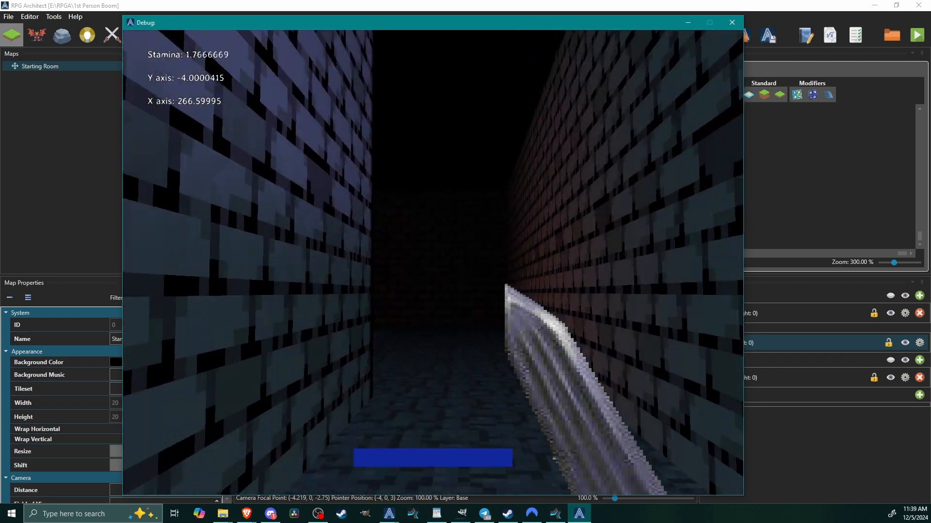
key(w)
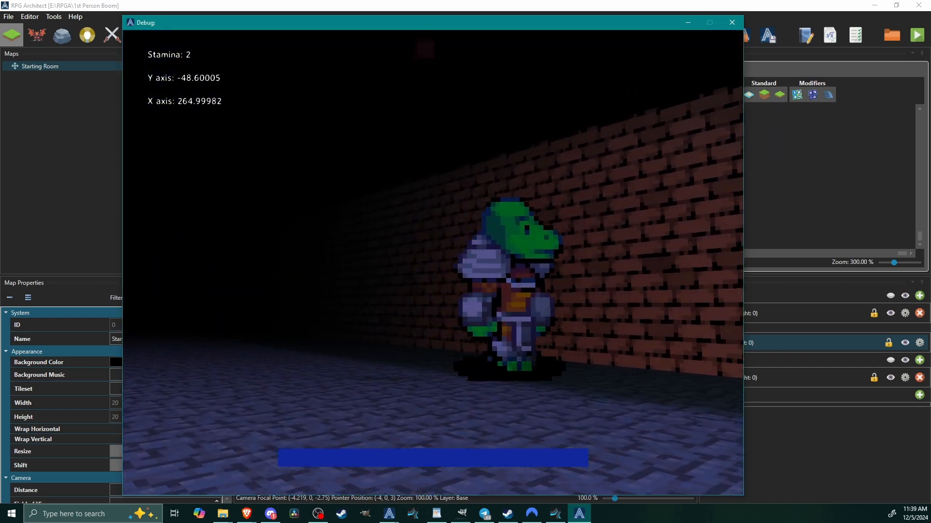
key(shift+w)
Attack the lizardman with the sword while backing off and closing in again.
key(w)
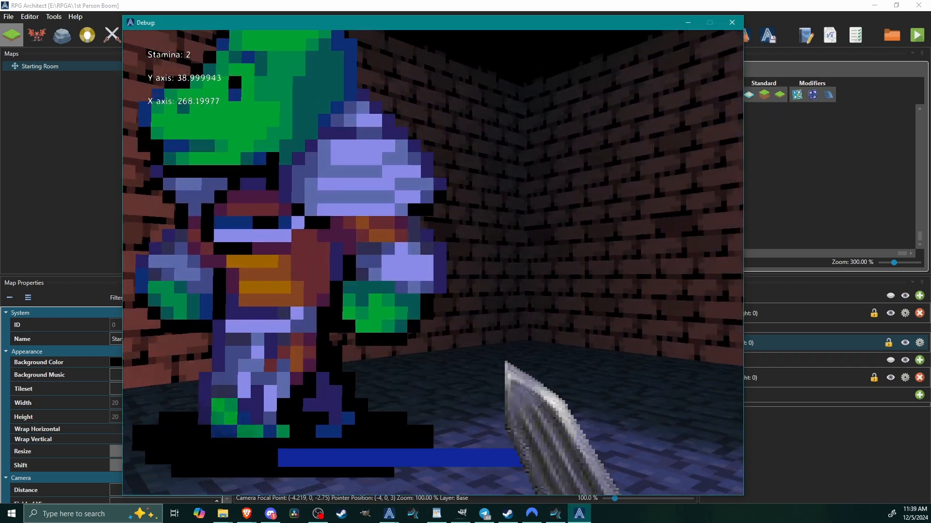
key(s)
key(s)
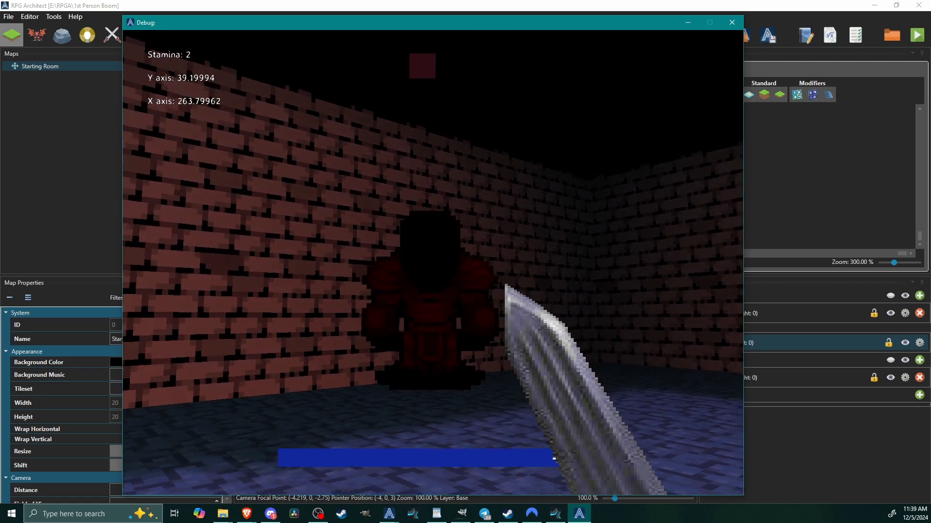
key(w)
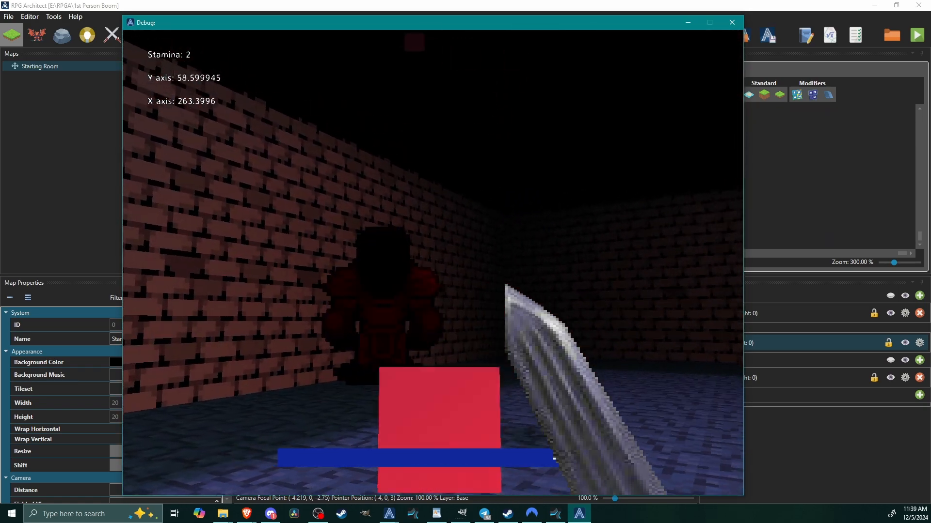
key(s)
Seek out the liches in the dark stone rooms and swing the sword at them.
key(w)
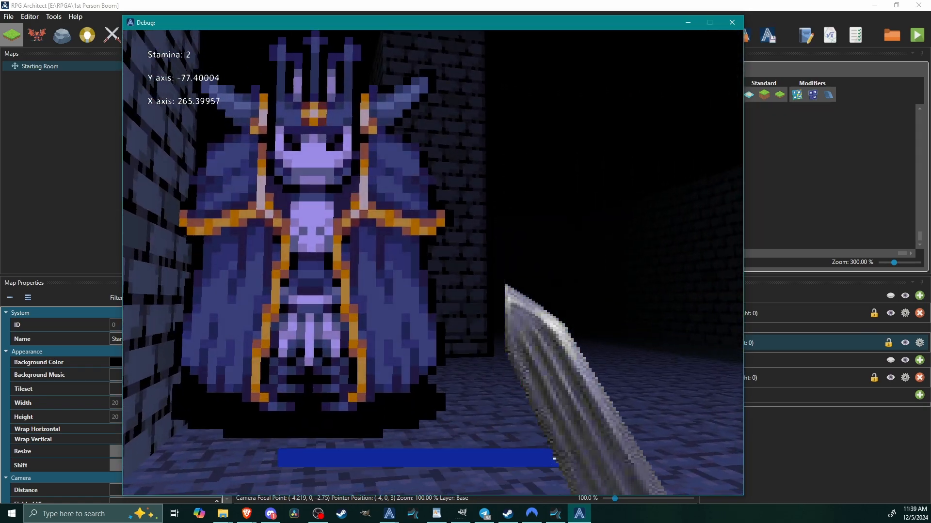
key(s)
key(w)
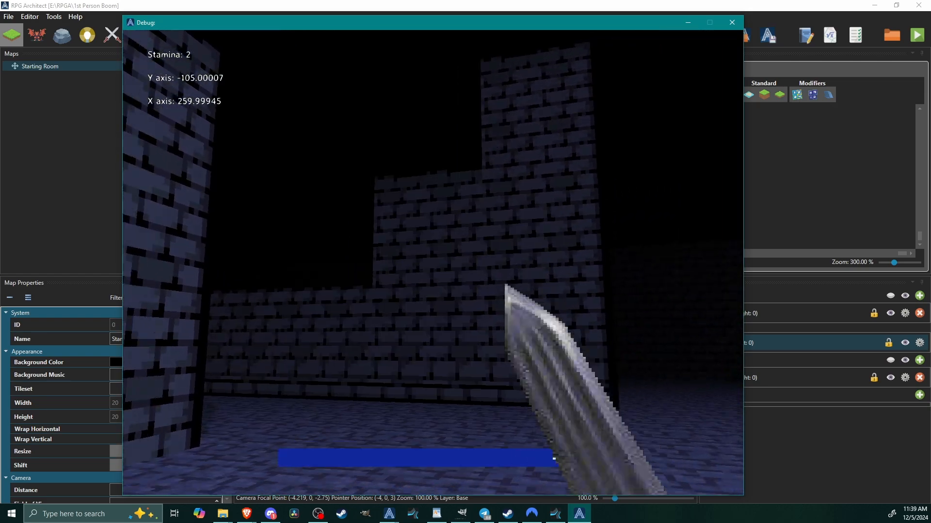
key(w)
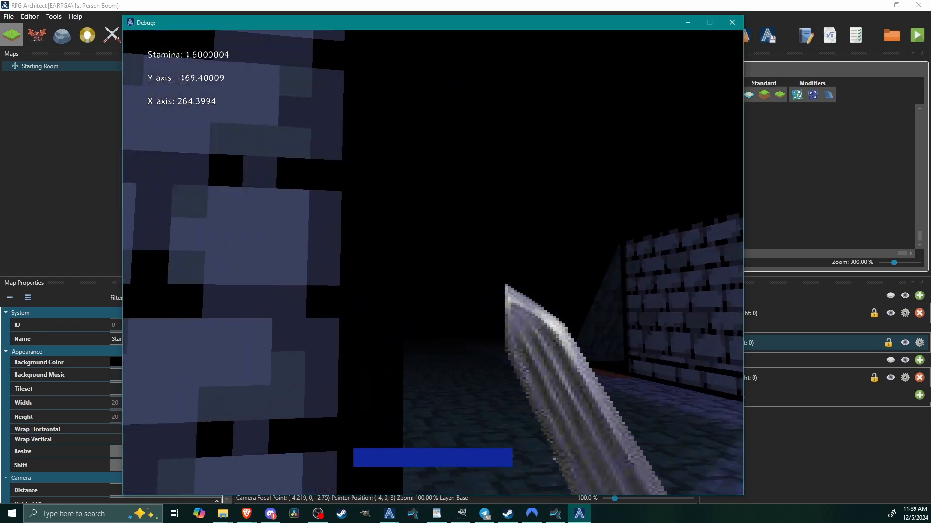
key(w)
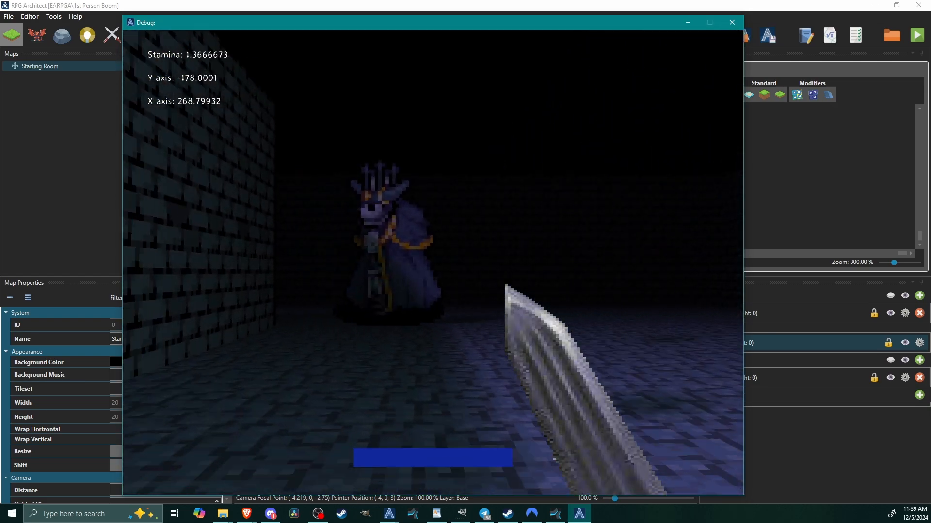
key(w)
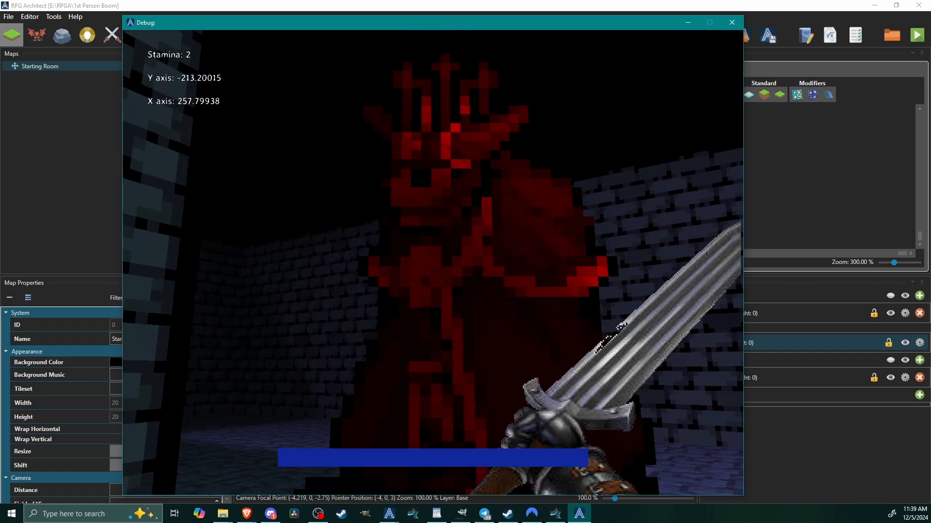
click(433, 263)
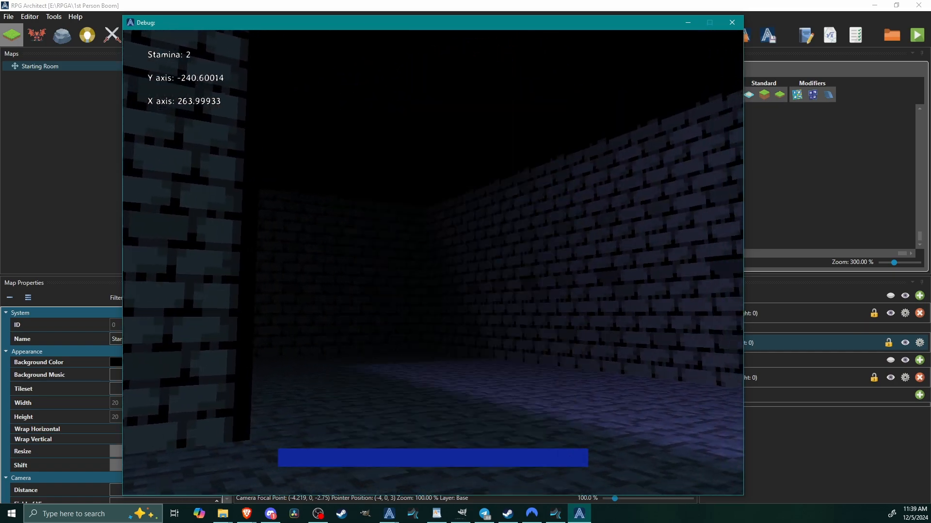
Sprint through the dark rooms and narrow corridors looking for remaining enemies, and end the playtest.
key(w)
key(w)
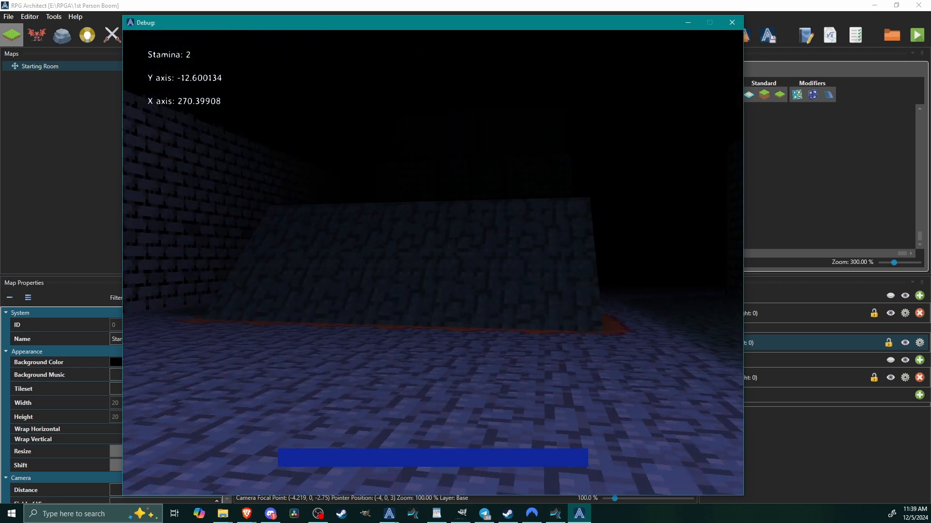
key(shift+w)
key(shift+w)
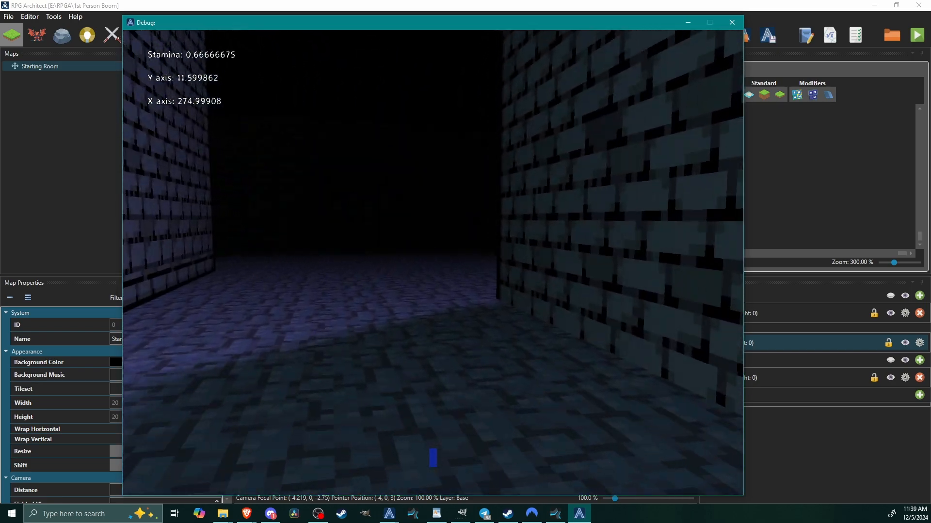
key(shift+w)
key(shift+w)
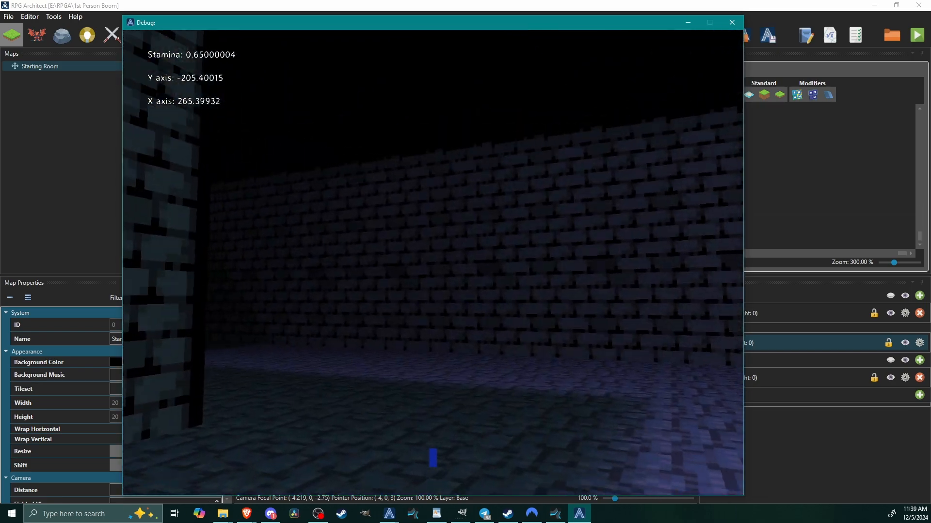
key(shift+w)
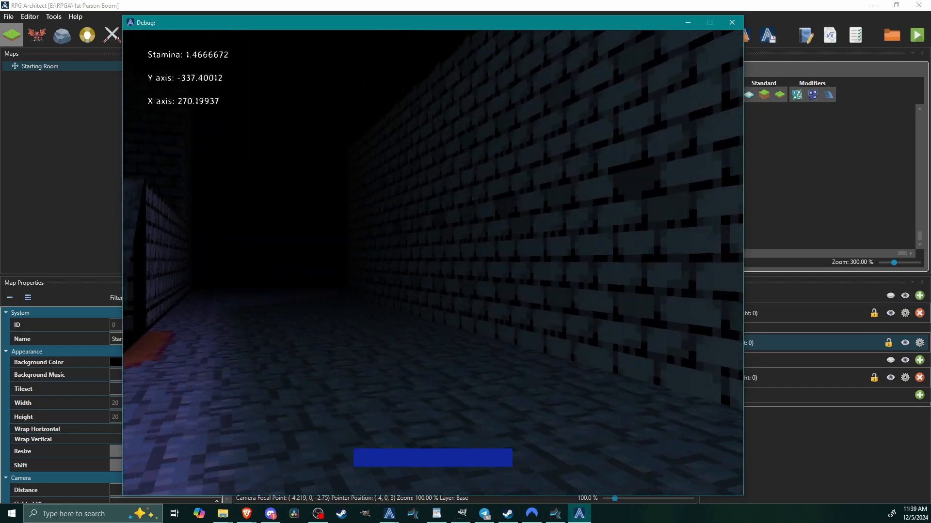
key(shift+w)
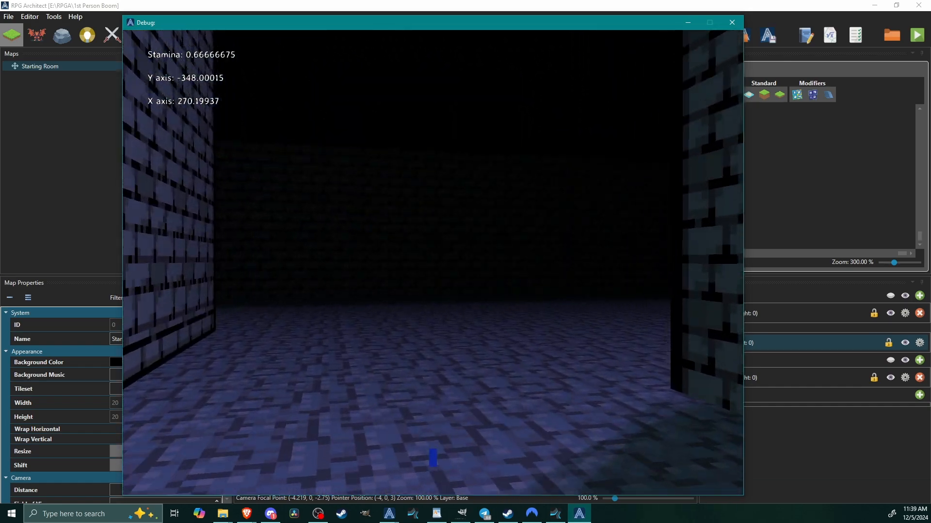
key(shift+w)
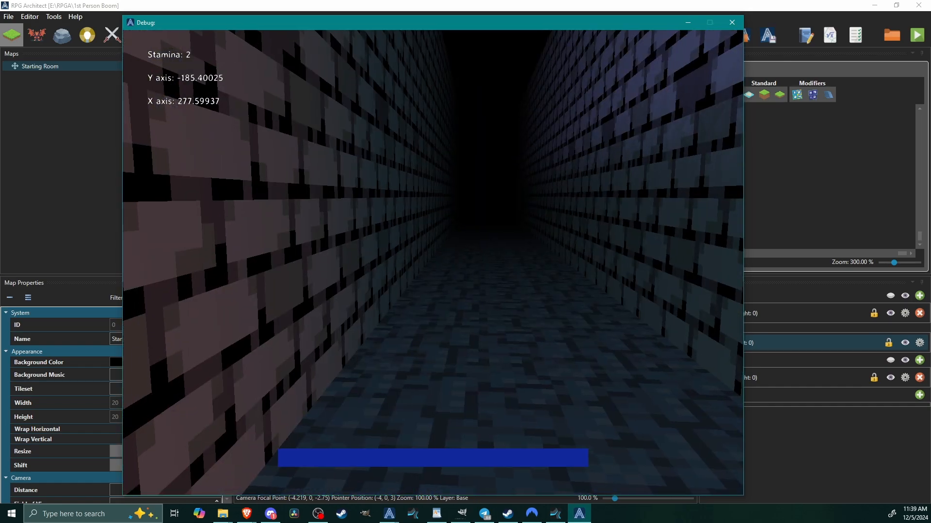
key(Escape)
Review the pressed script of the EquipSword virtual key with its conditional expanded.
scroll(94, 411, down, 5)
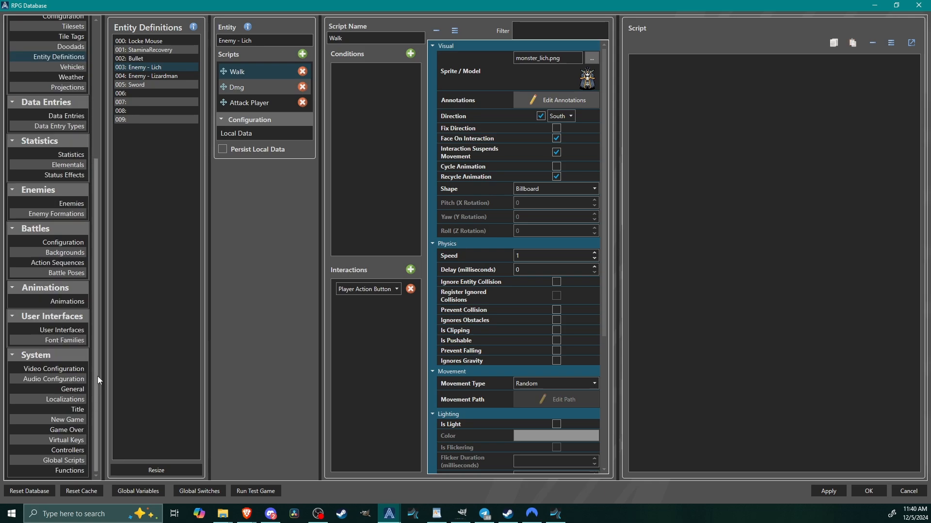
click(68, 442)
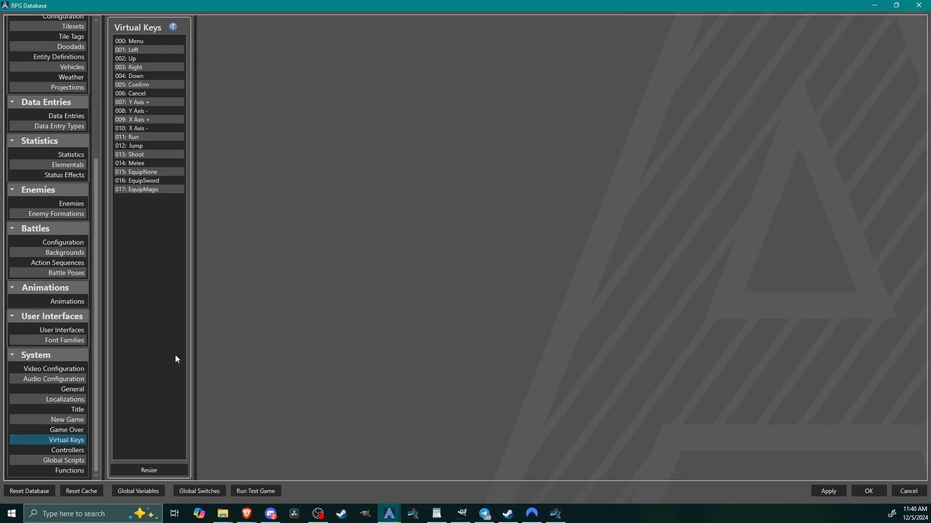
click(139, 173)
click(147, 182)
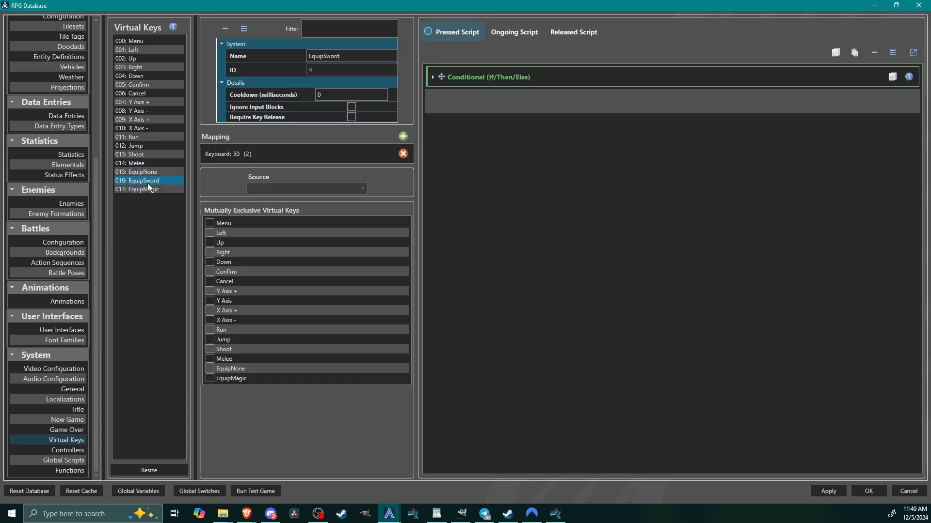
click(499, 71)
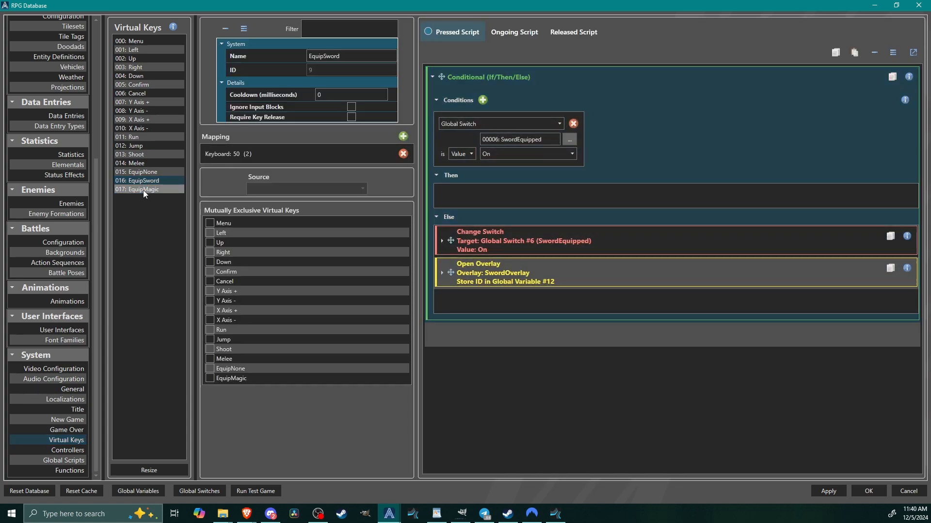
click(144, 190)
right_click(473, 82)
click(447, 78)
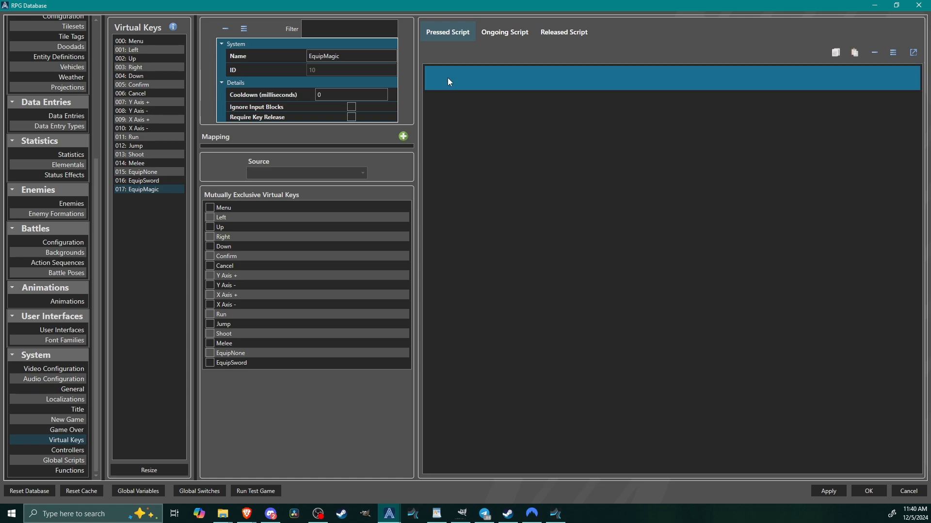
right_click(447, 77)
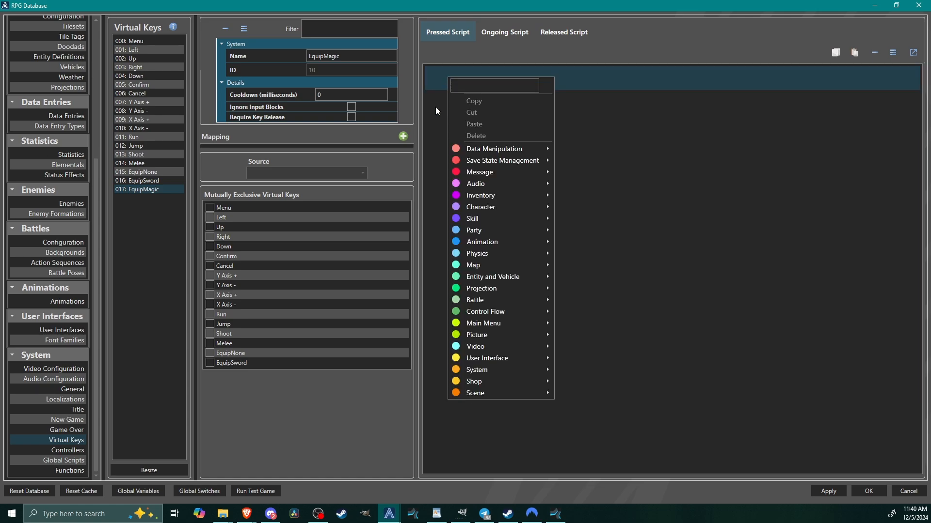
click(161, 180)
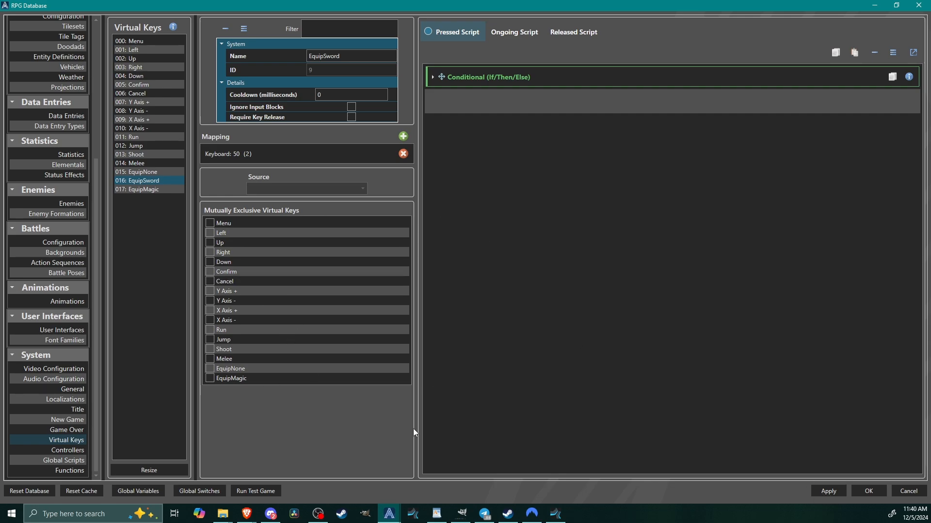
Check the EquipMagic virtual key and the Hand element of the MagicOverlay user interface.
click(139, 190)
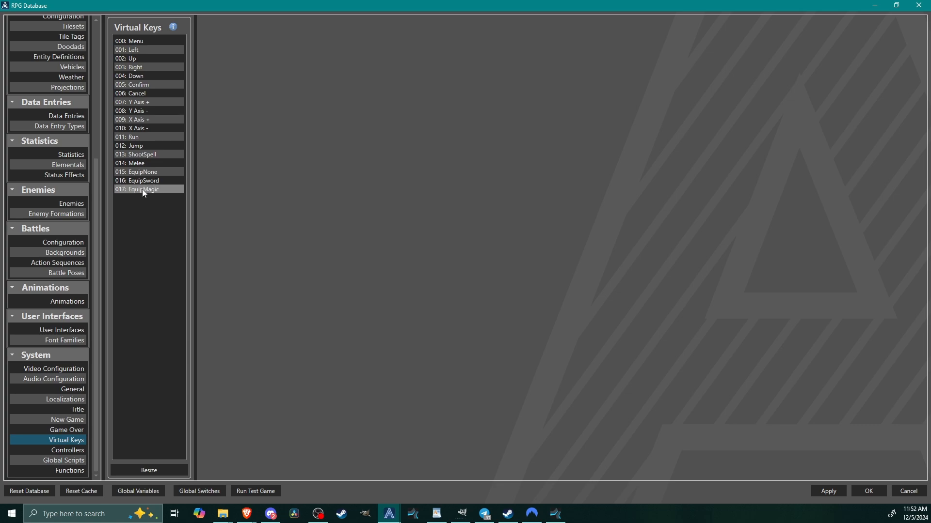
click(142, 190)
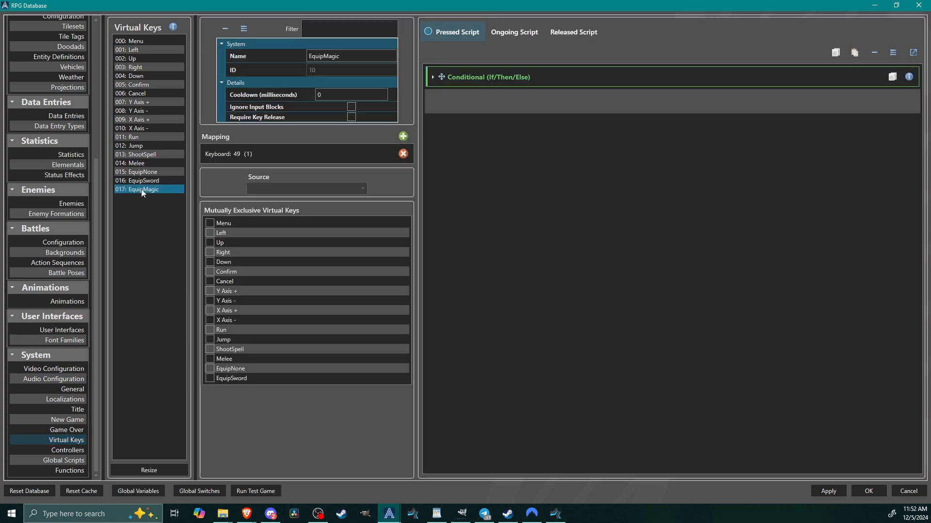
click(69, 330)
click(144, 84)
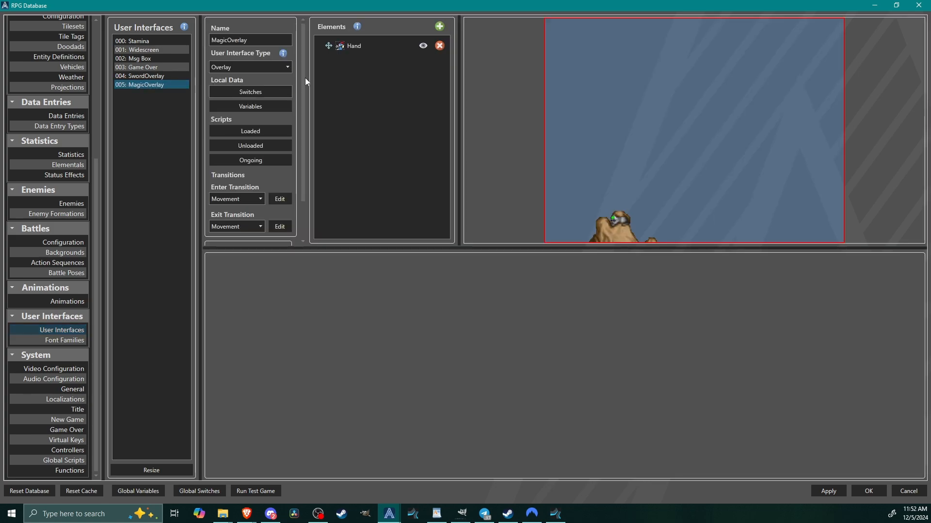
click(376, 48)
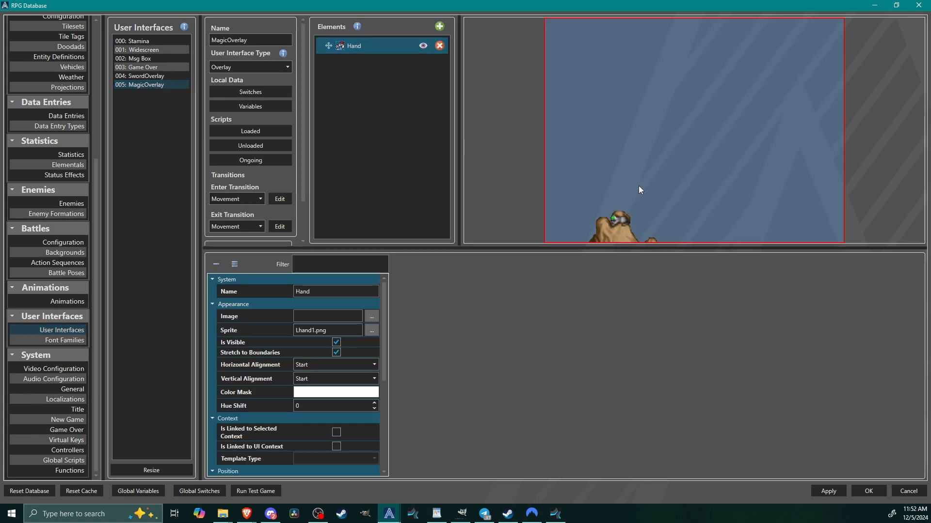
Preview the MagicCastAnim animation and play SwordSlashAnim for comparison.
click(77, 300)
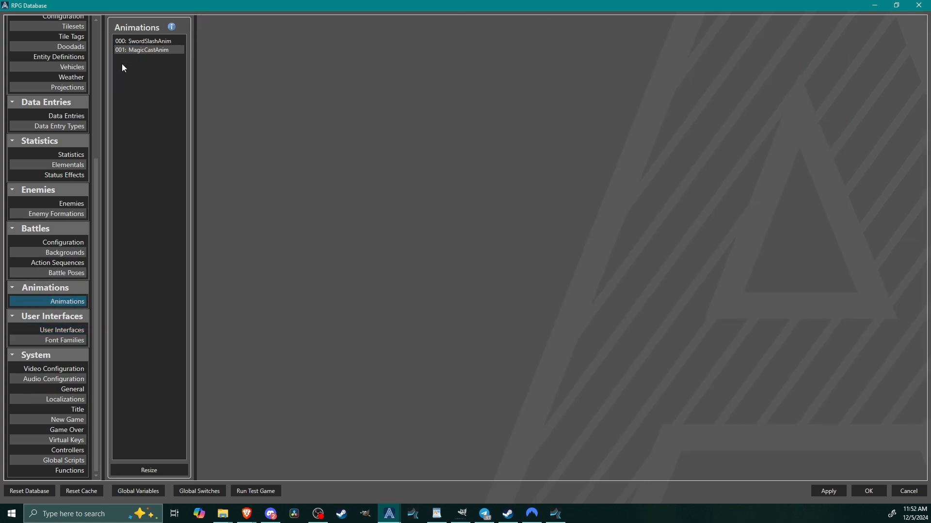
click(129, 50)
click(301, 157)
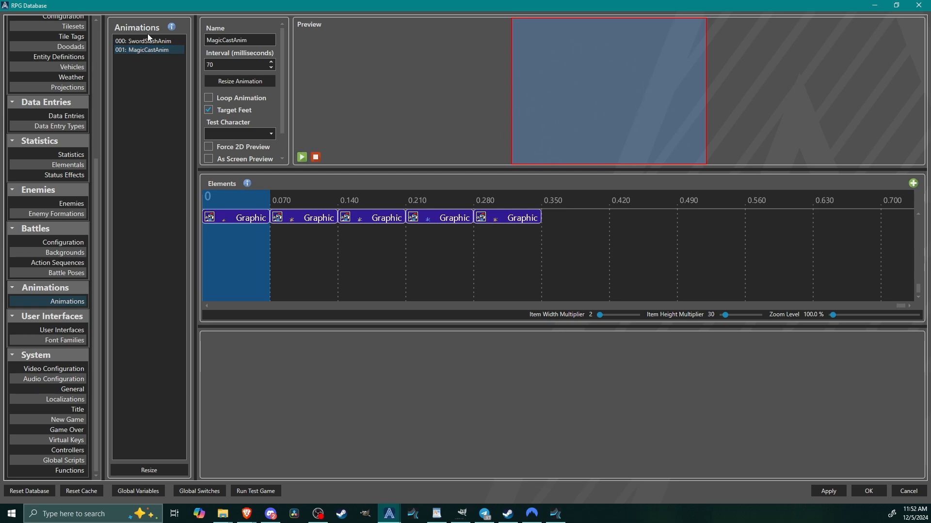
click(301, 157)
click(141, 41)
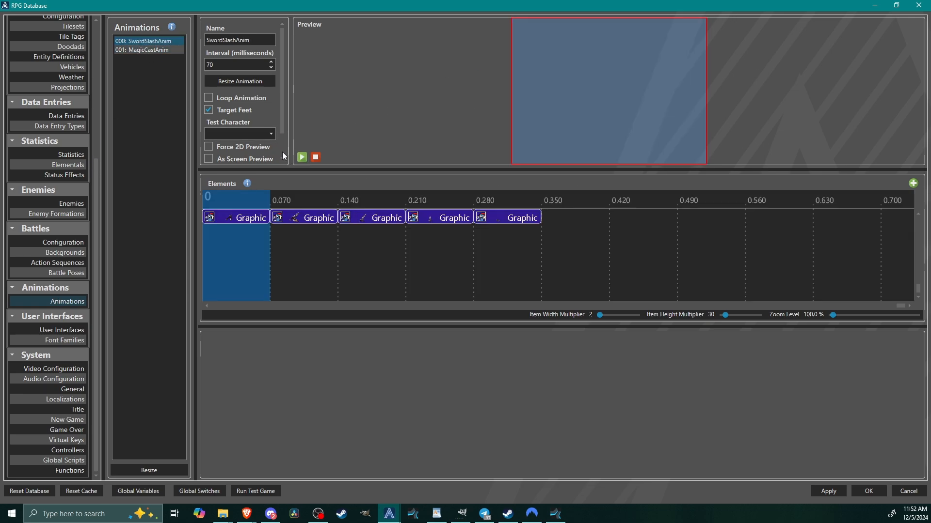
click(302, 157)
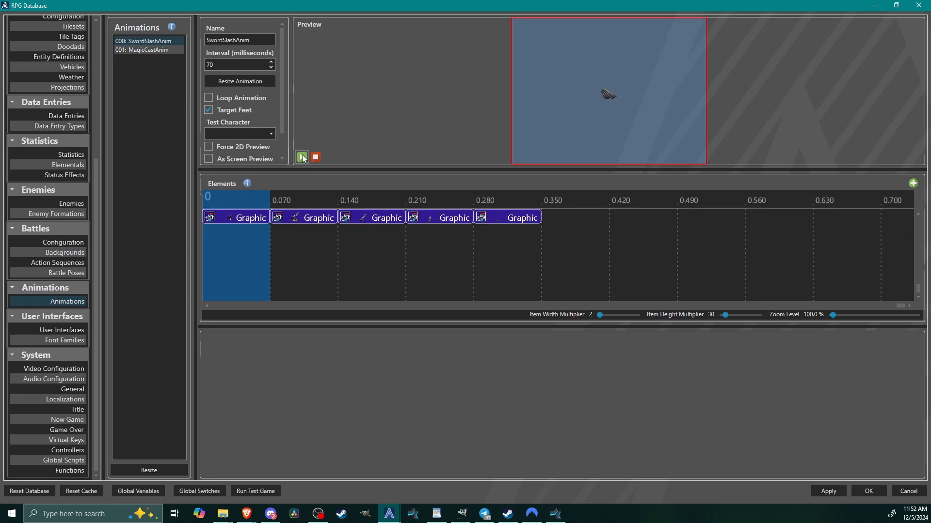
key(Down)
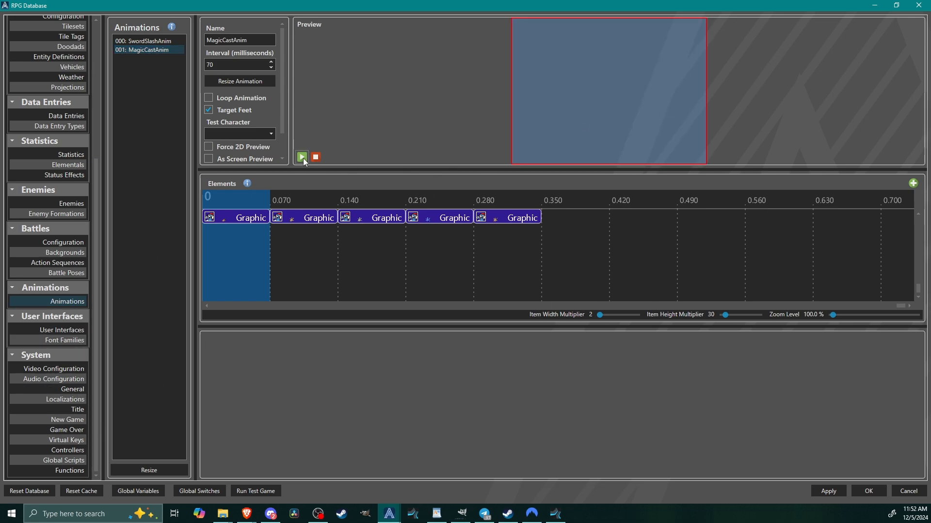
Inspect the properties of the Hand sprite element in the MagicOverlay user interface again.
click(77, 327)
click(159, 84)
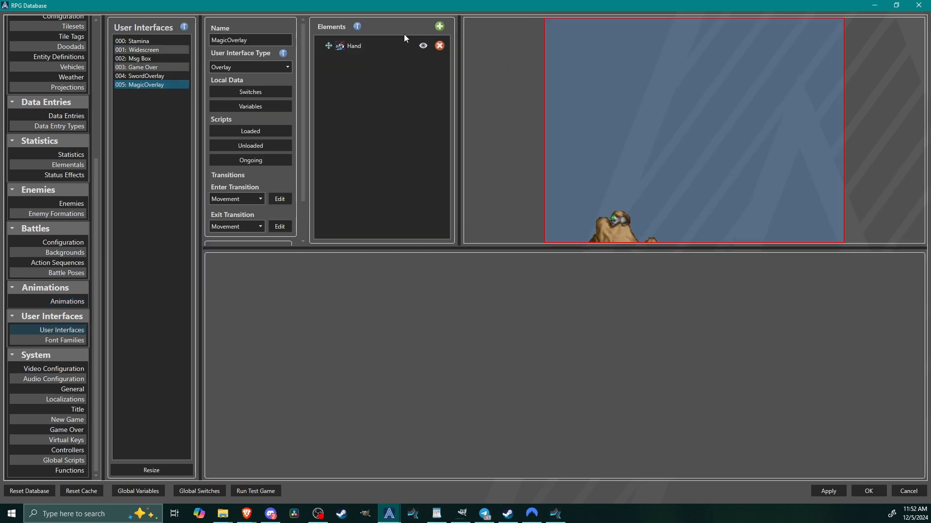
click(369, 47)
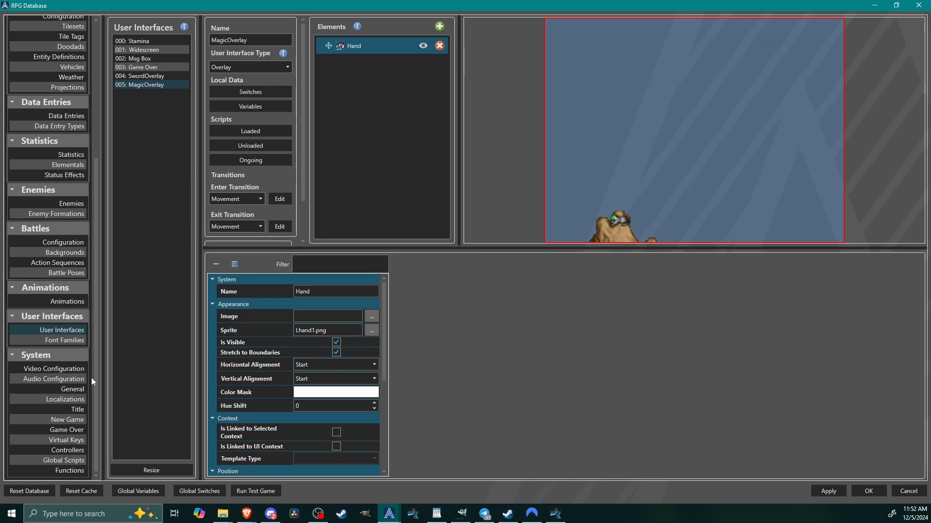
Examine the EquipMagic key's pressed script, including the global variable that stores the MagicOverlay ID.
click(71, 439)
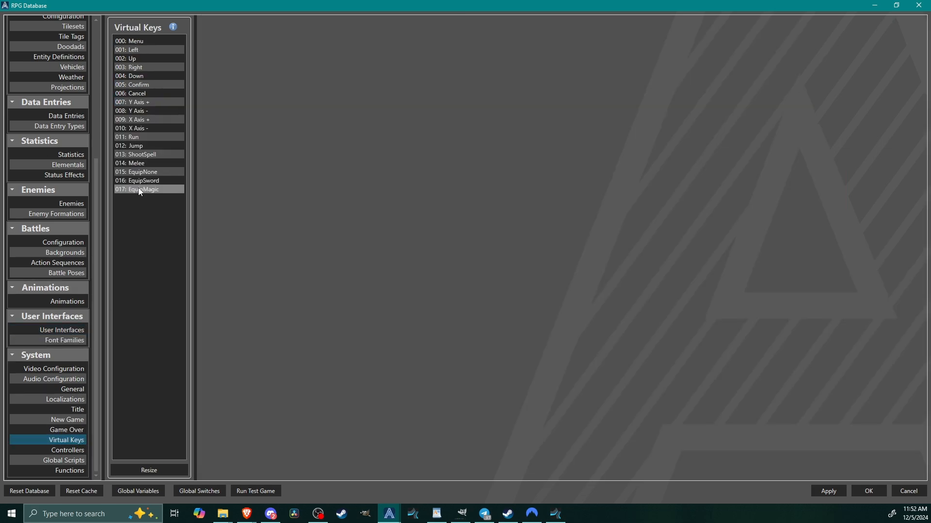
click(156, 190)
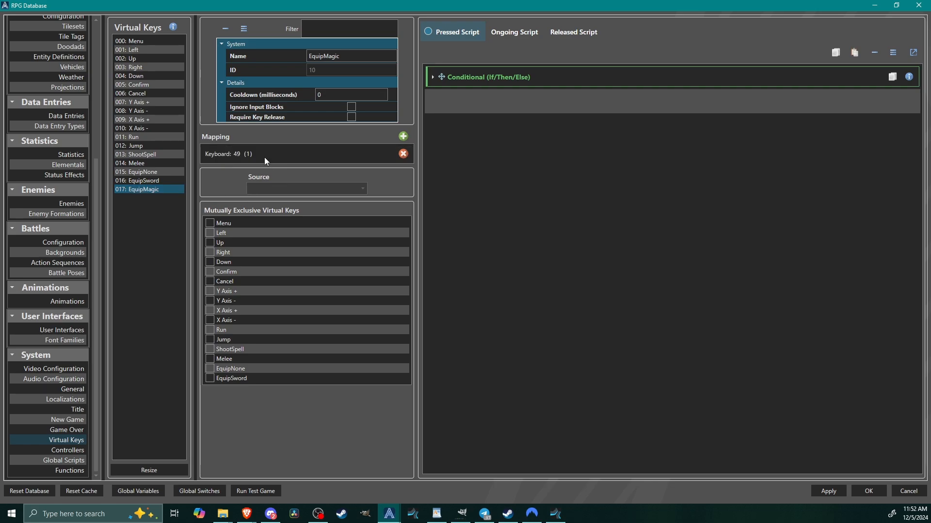
click(507, 77)
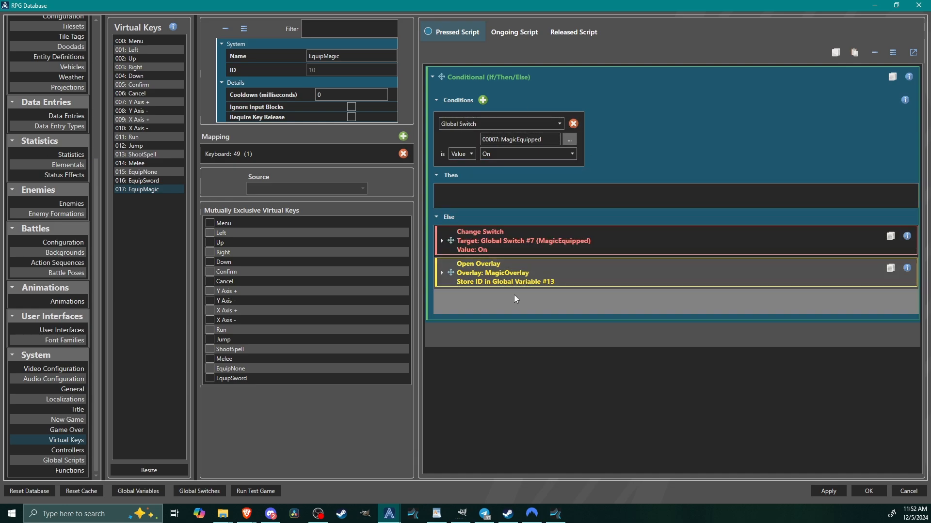
click(532, 276)
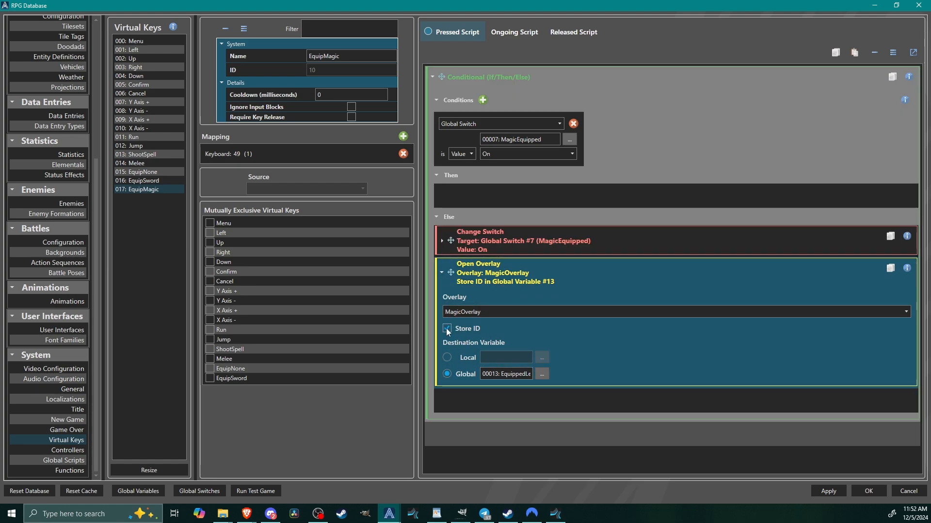
click(543, 374)
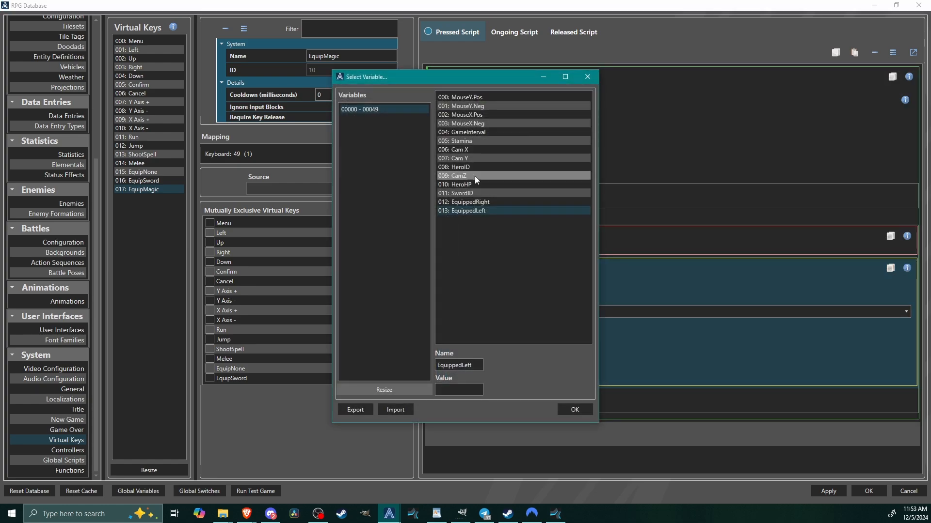
click(561, 410)
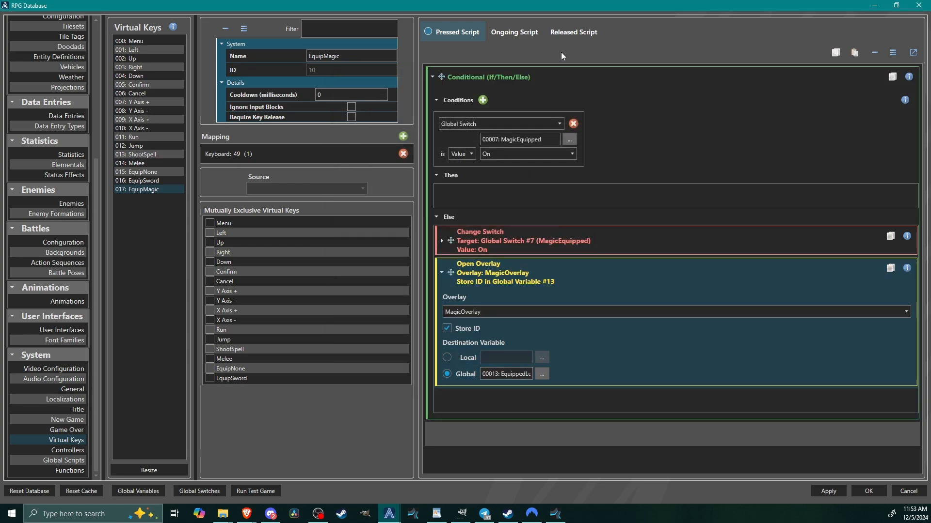
Review the pressed scripts of the ShootSpell and EquipNone virtual keys.
click(143, 165)
click(143, 155)
click(502, 75)
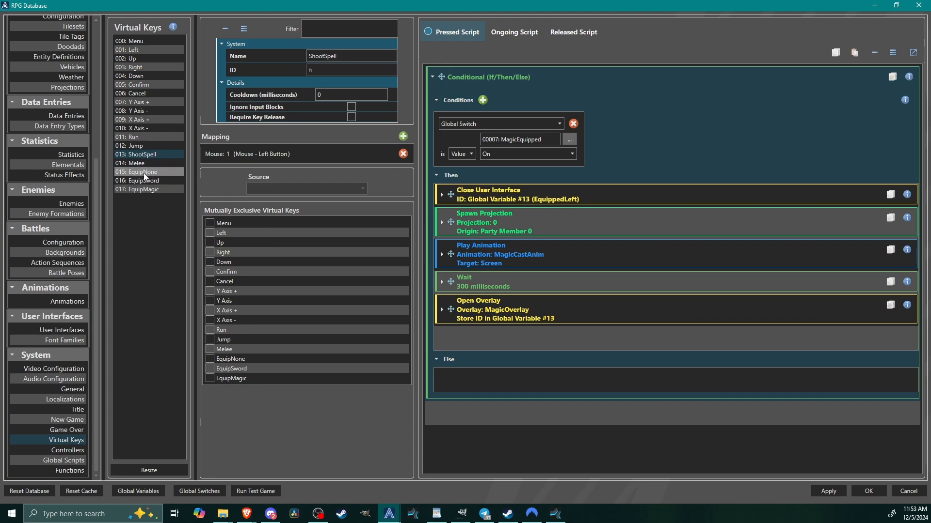
click(143, 173)
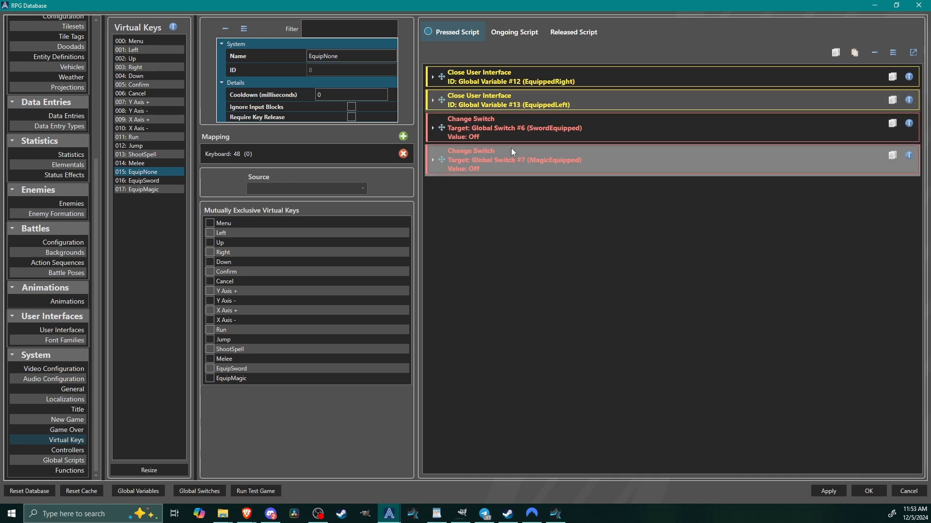
Apply the database changes and start a new playtest, moving around near the lich.
click(827, 491)
click(867, 490)
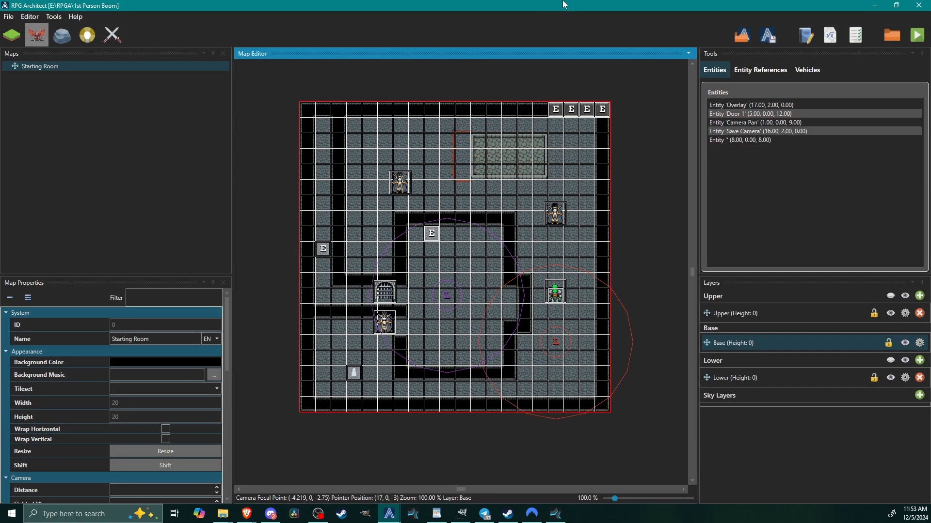
click(920, 36)
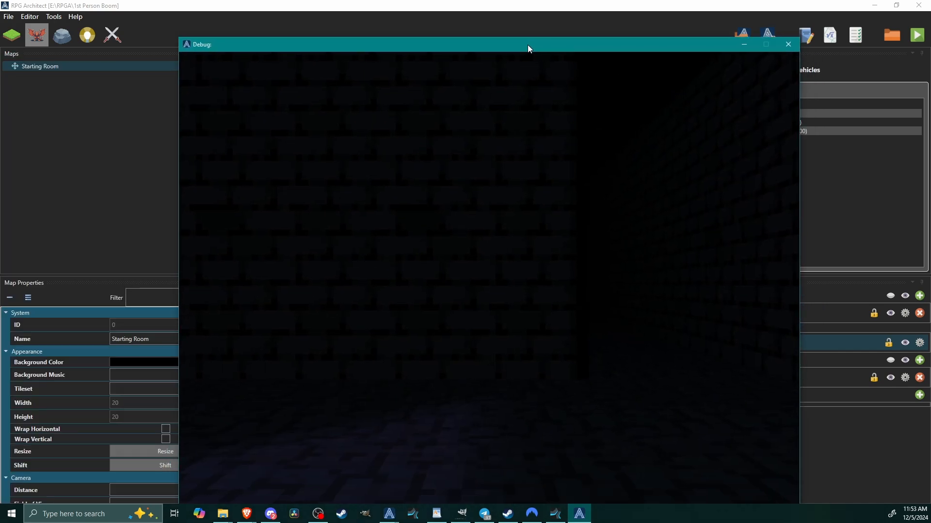
key(s)
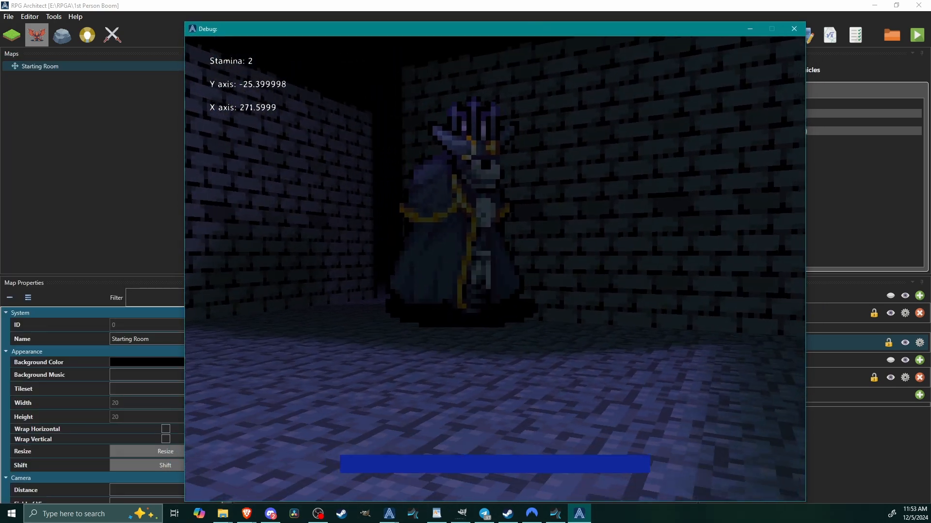
Test the magic attack by casting at the lich, and try jumping while moving around the room.
key(w)
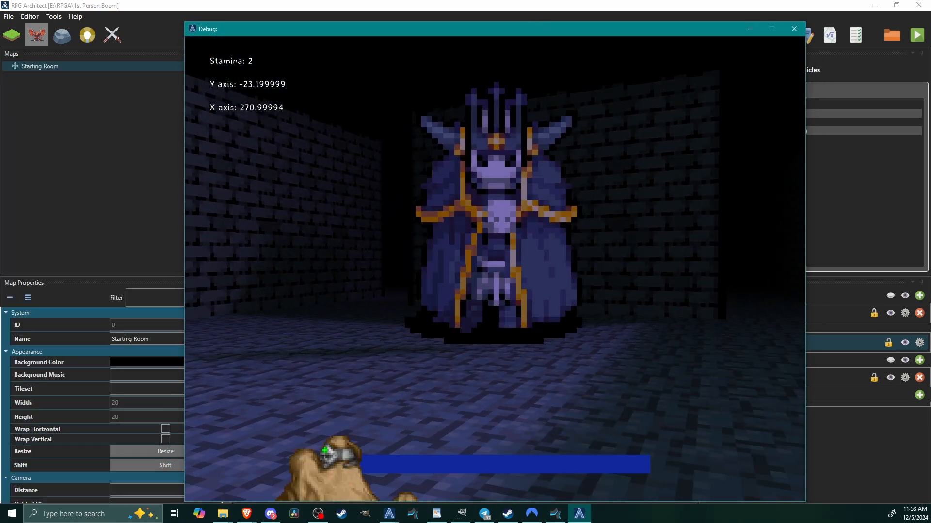
key(w)
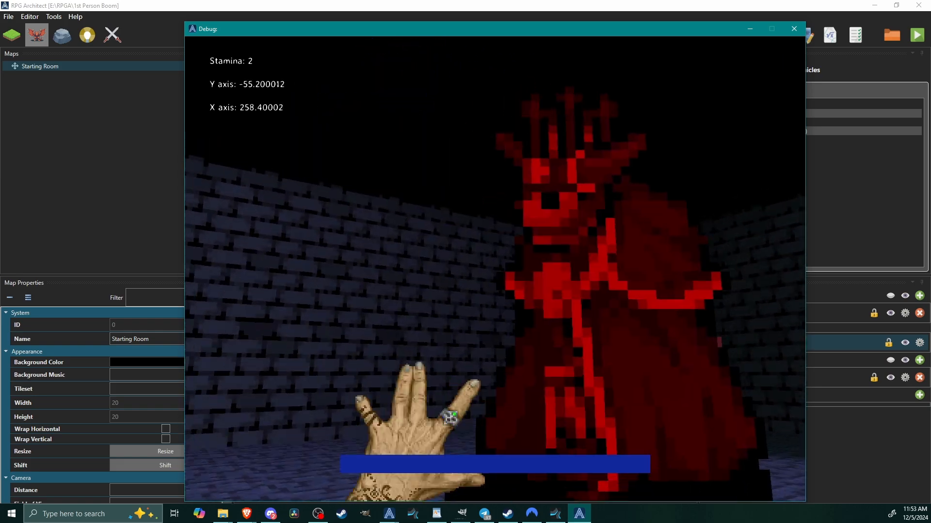
key(w)
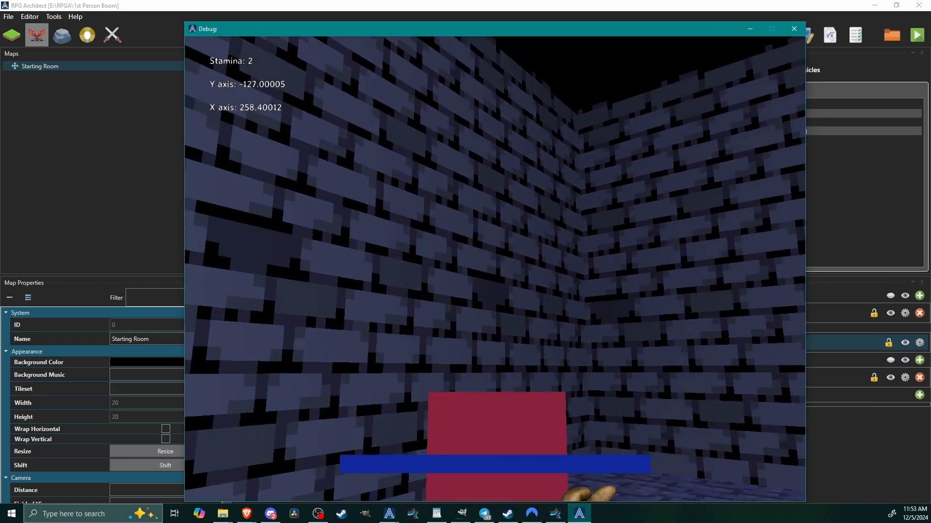
key(space)
key(s)
key(space)
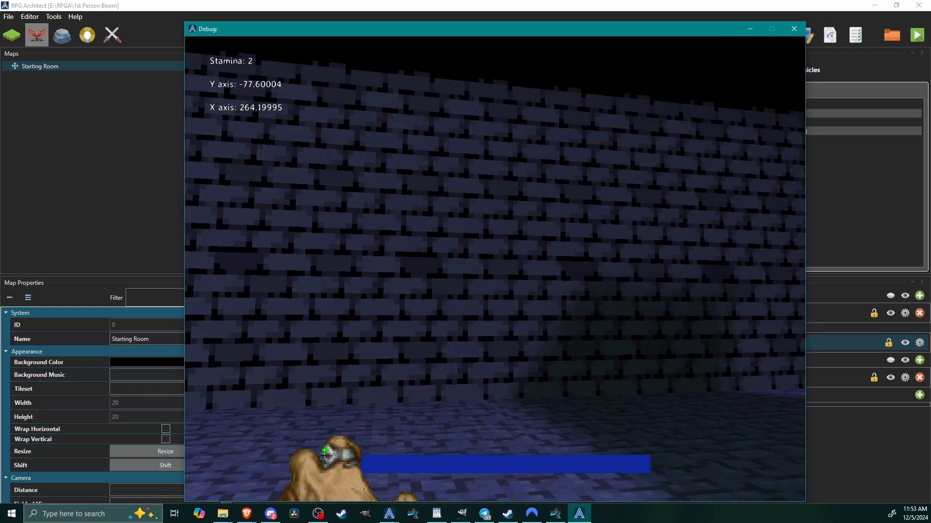
key(space)
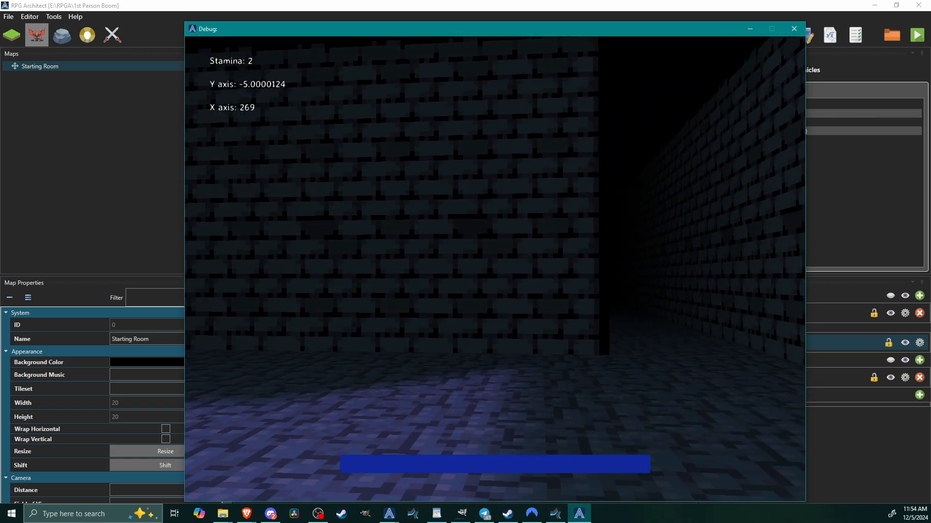
Equip the sword and test swinging it while walking and running through the dungeon.
key(1)
key(w)
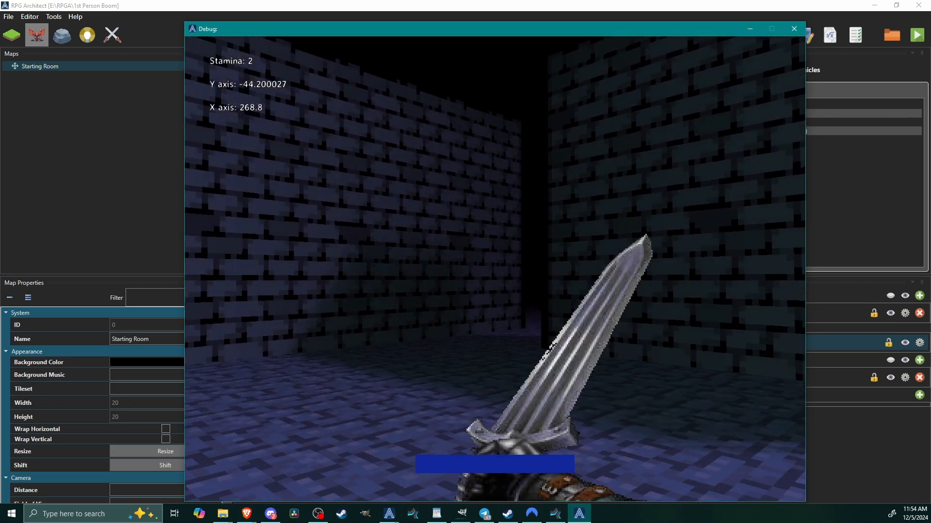
key(shift+w)
key(w)
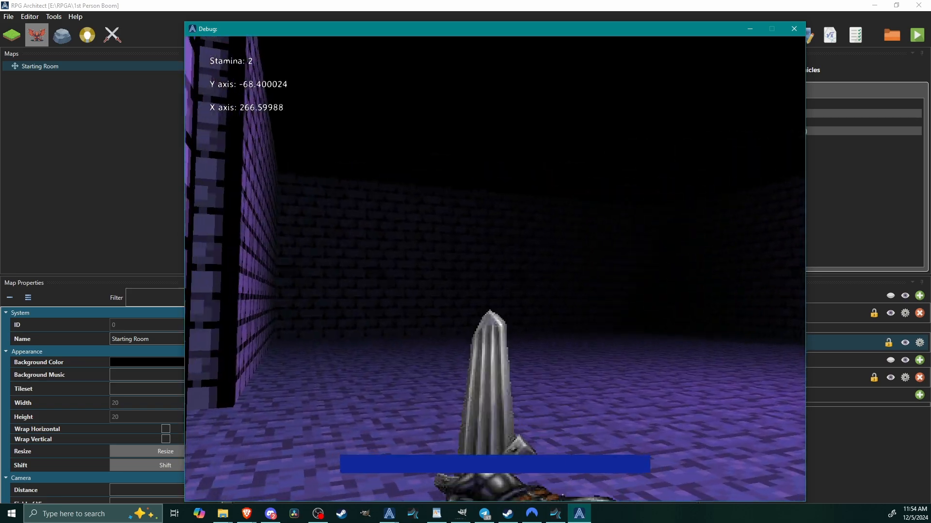
key(w)
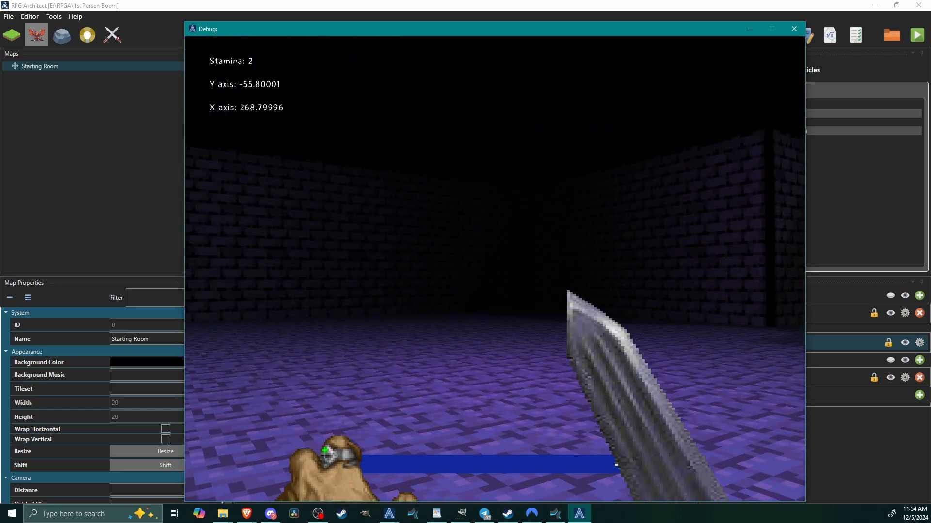
Test casting magic with and without the sword, run with both hands unequipped, and end the playtest.
key(s)
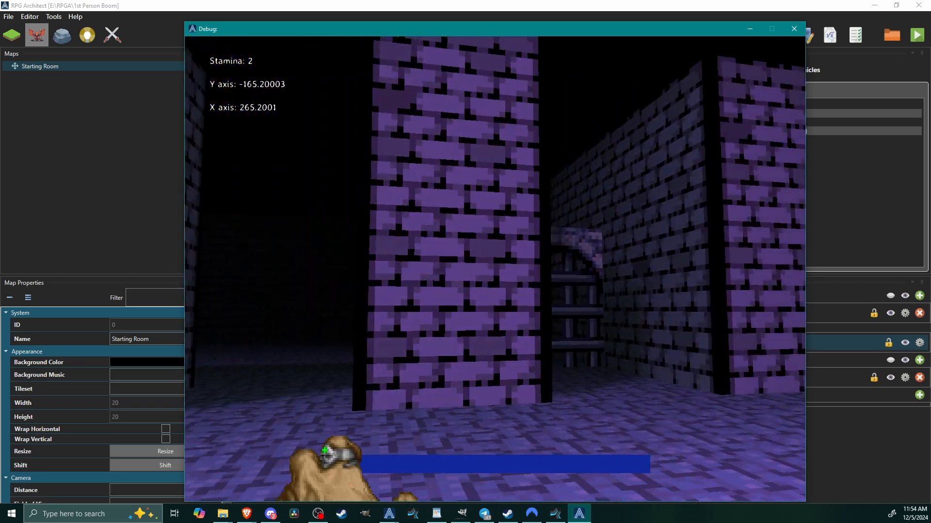
key(w)
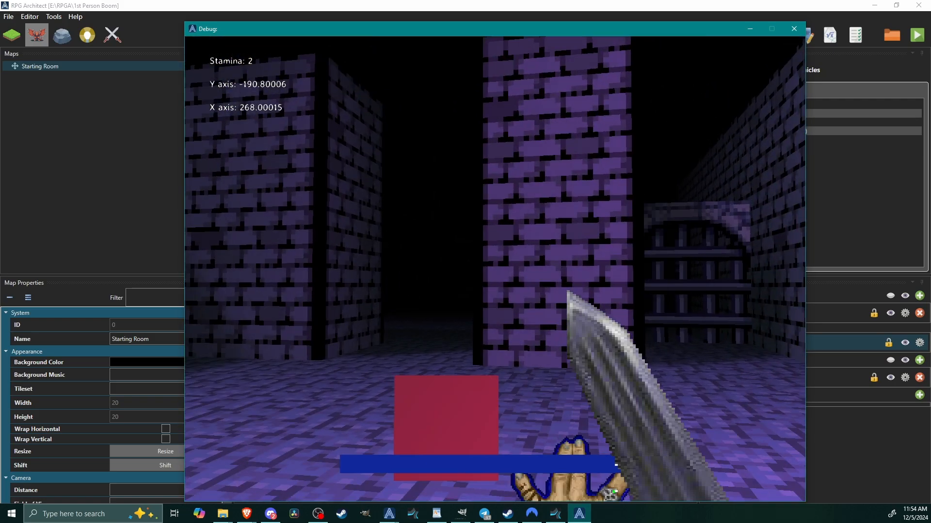
key(s)
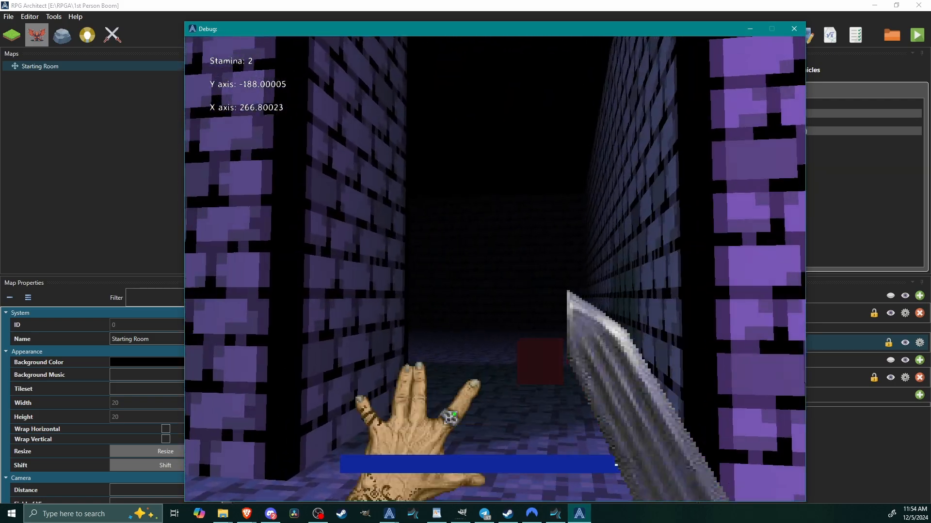
key(s)
key(w)
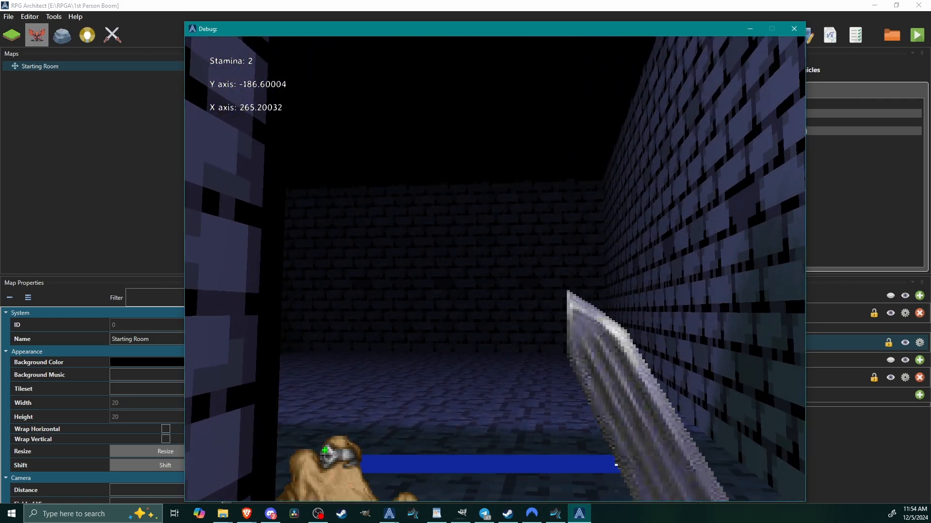
key(shift+w)
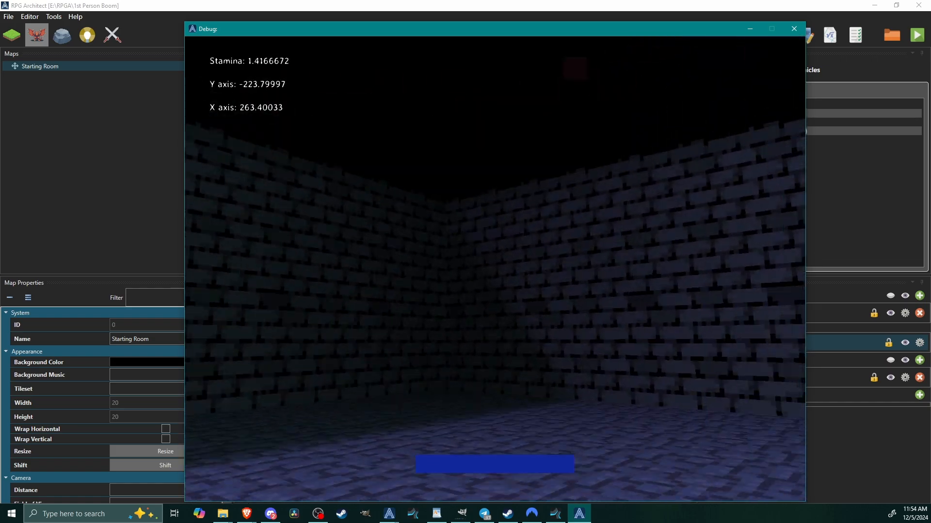
key(shift+w)
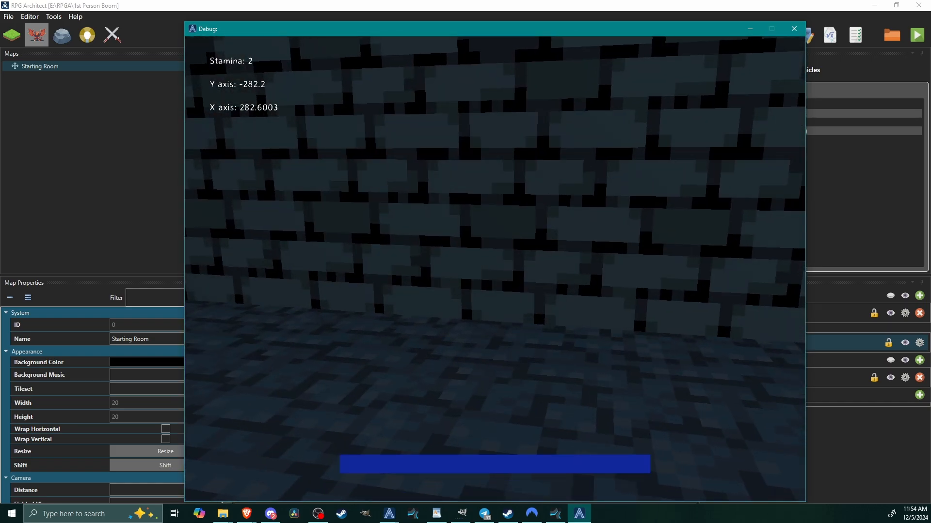
key(Escape)
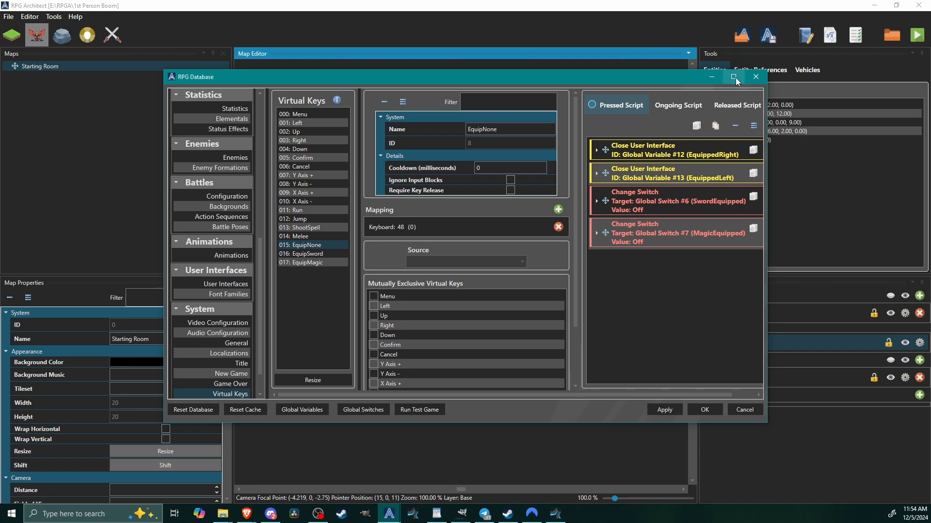
Examine the Dmg script of the Enemy - Lich entity definition, including its projection interactions and first conditional.
click(734, 77)
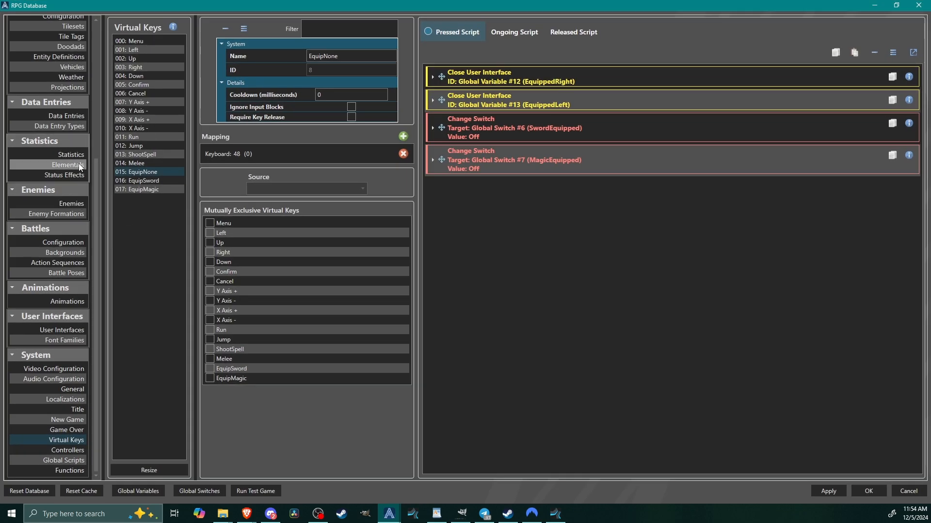
click(54, 57)
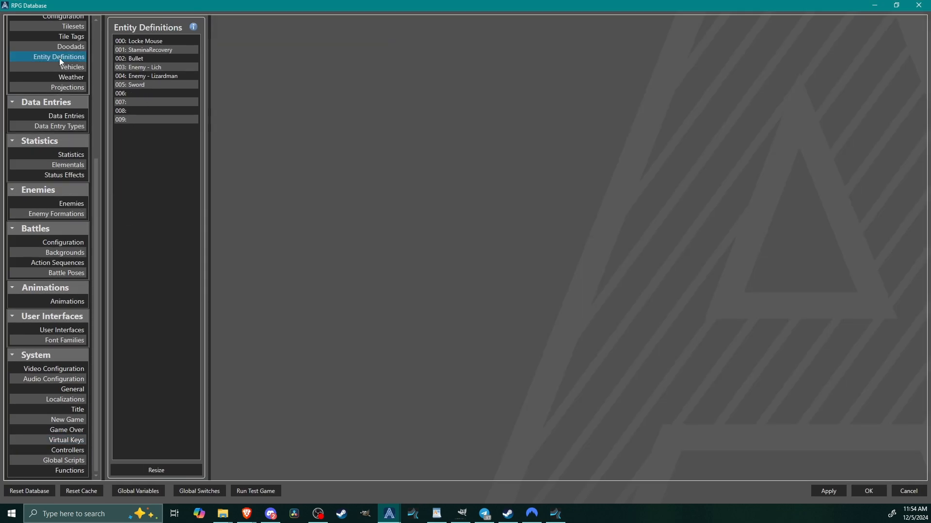
click(141, 69)
click(240, 87)
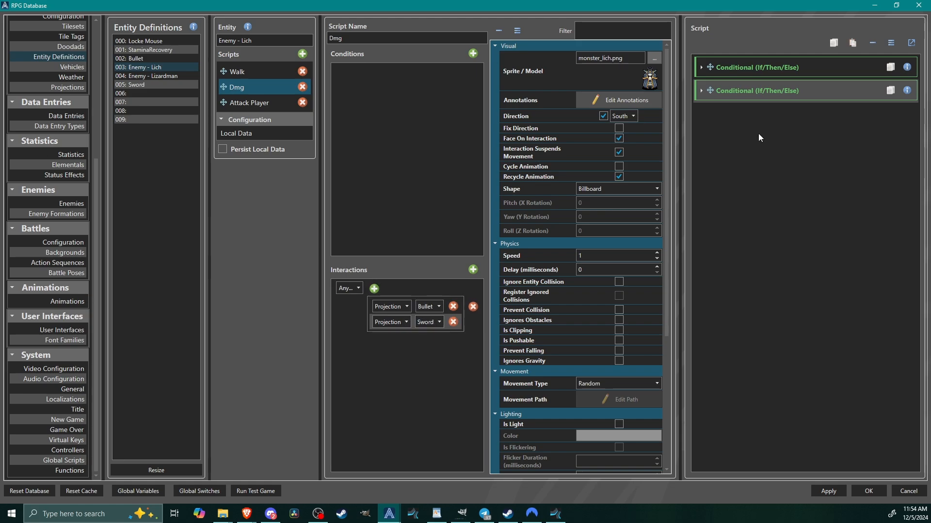
click(753, 69)
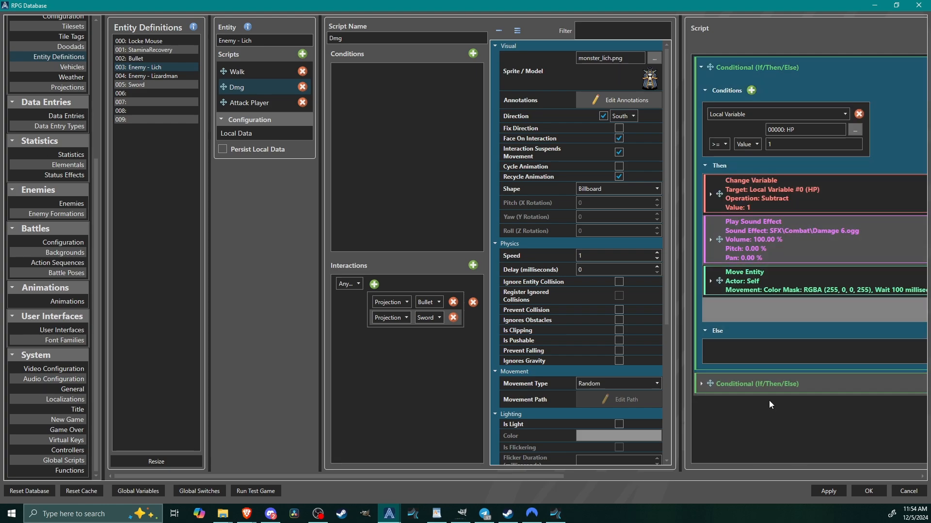
Compare the projection interactions of the two Dmg scripts in the Enemy - Lizardman entity definition.
click(163, 75)
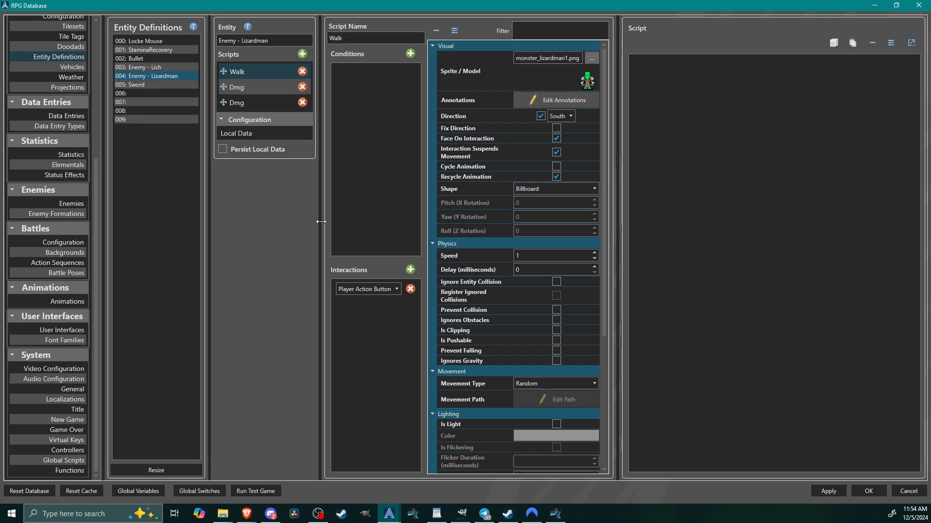
click(246, 99)
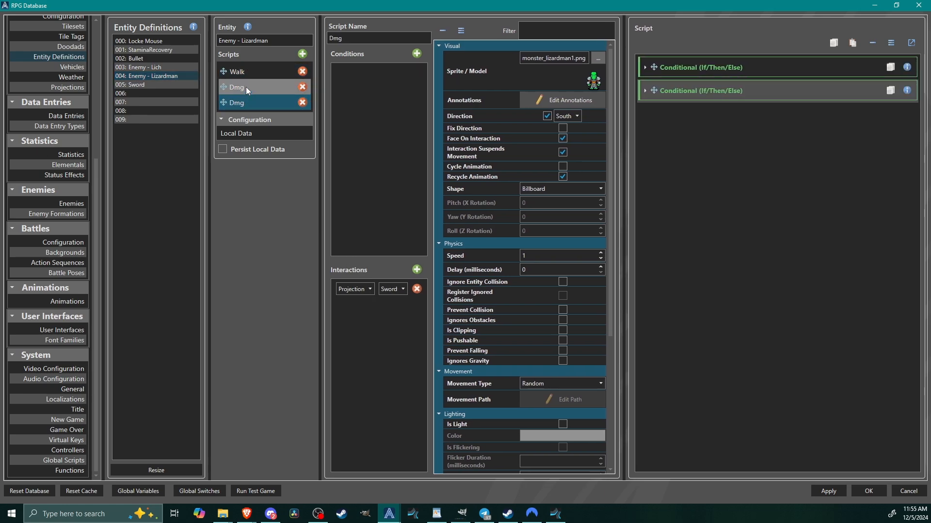
click(245, 86)
click(224, 102)
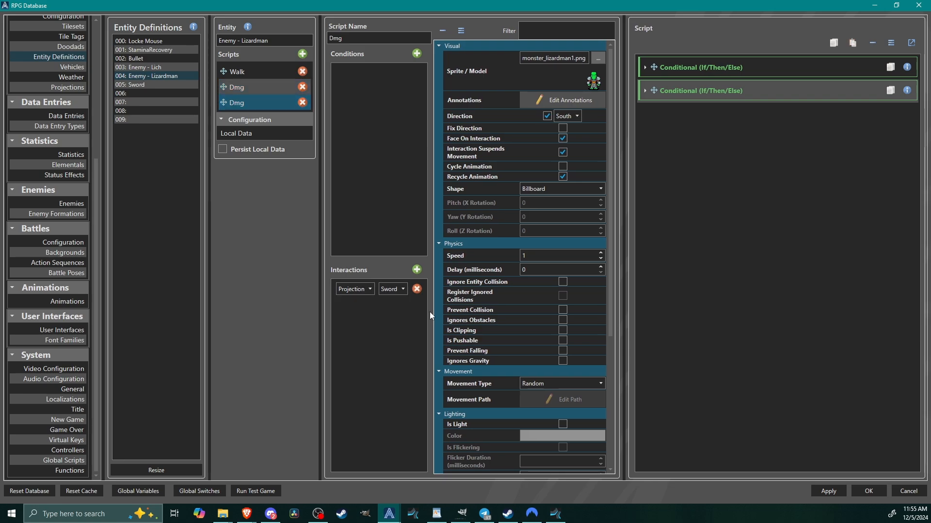
click(242, 90)
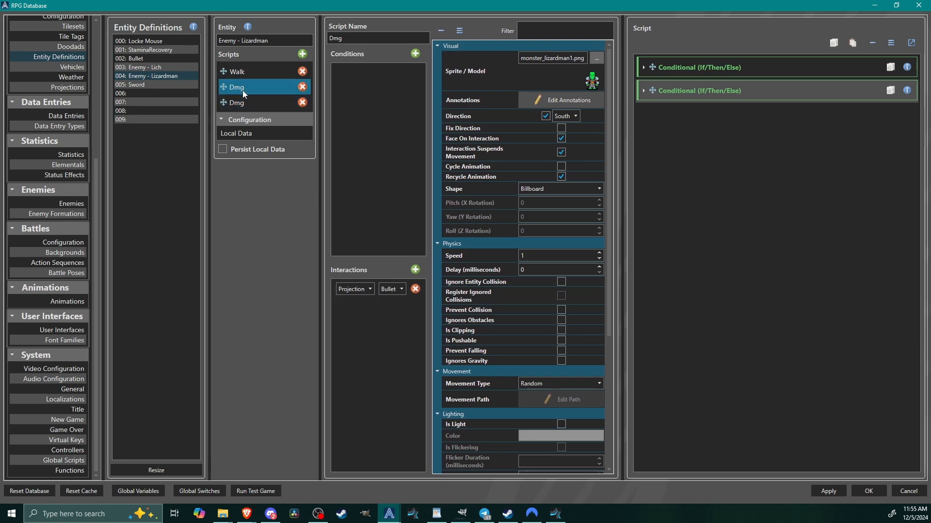
Review the HP conditionals in both Lizardman Dmg scripts and check the starting value of the HP local variable.
click(712, 71)
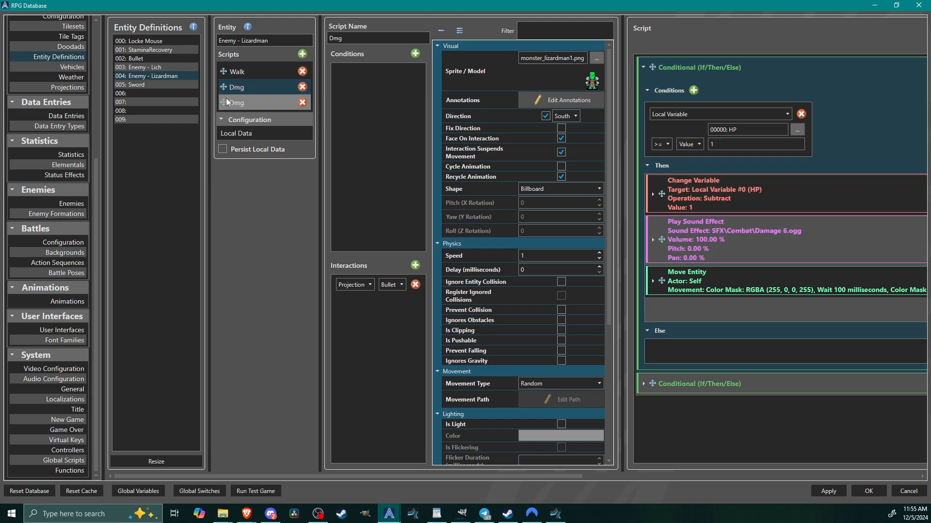
click(252, 99)
click(696, 68)
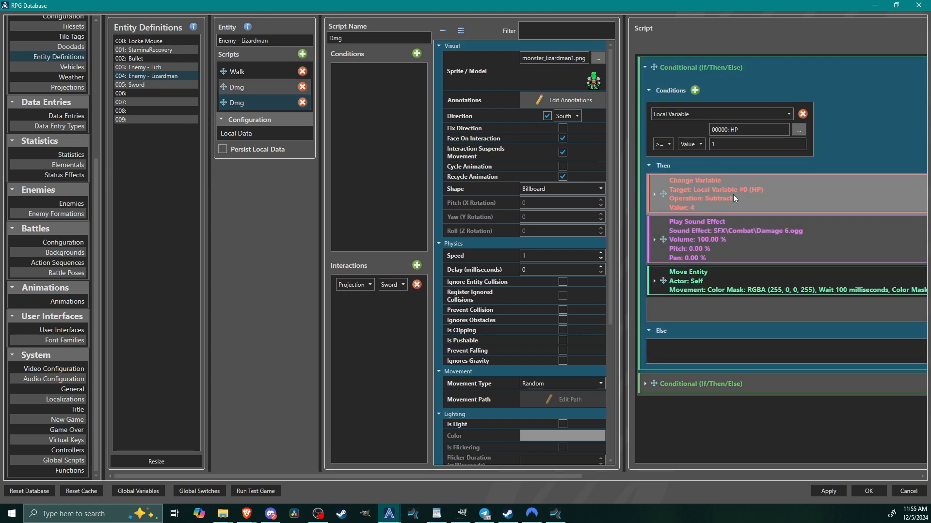
click(798, 130)
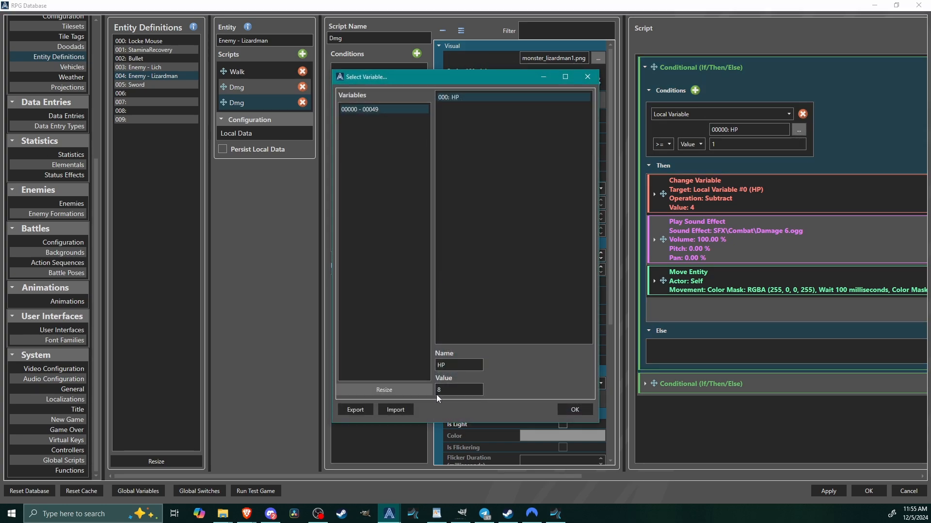
click(574, 410)
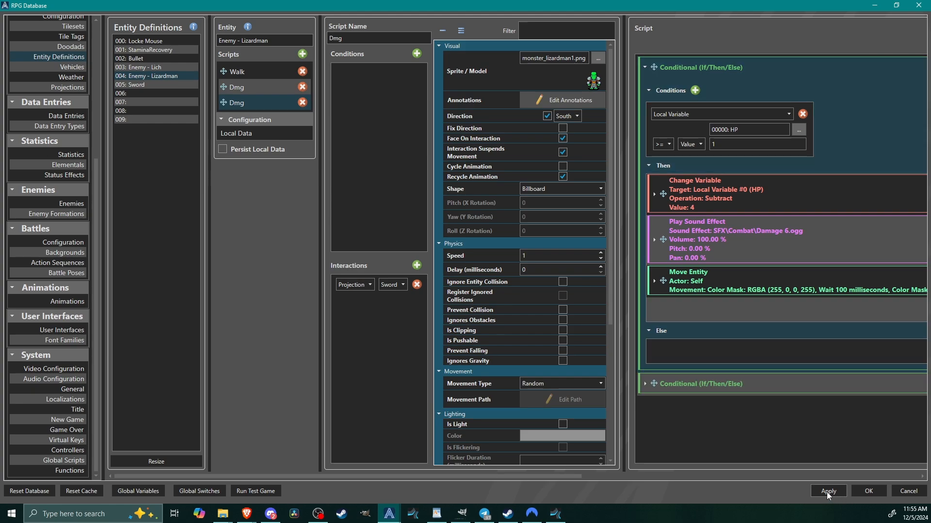
Close the database and add an Enemy - Lizardman entity reference to the lower part of the Starting Room's central chamber.
click(868, 491)
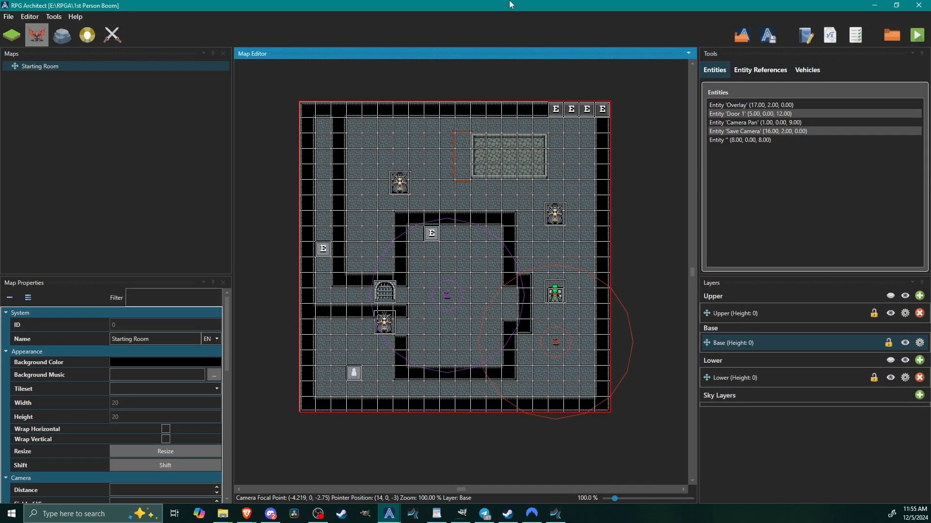
right_click(456, 336)
mouse_move(500, 355)
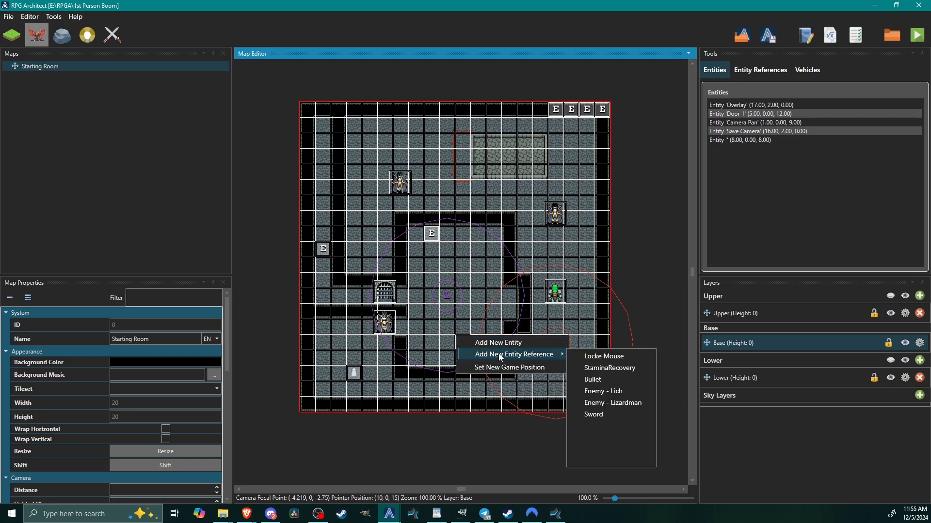
click(613, 402)
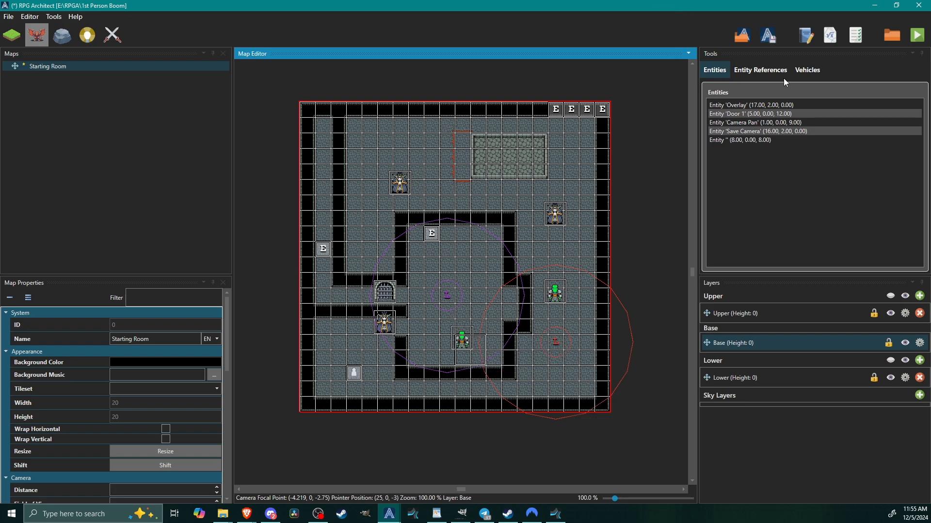
Start a playtest of the Starting Room, attack the nearby lich, and engage the lizardman inside the central chamber.
click(918, 37)
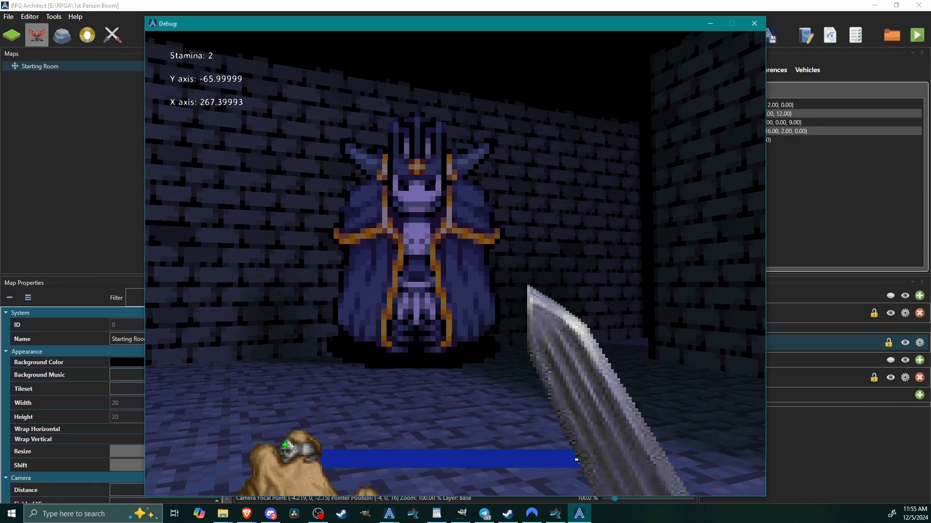
key(w)
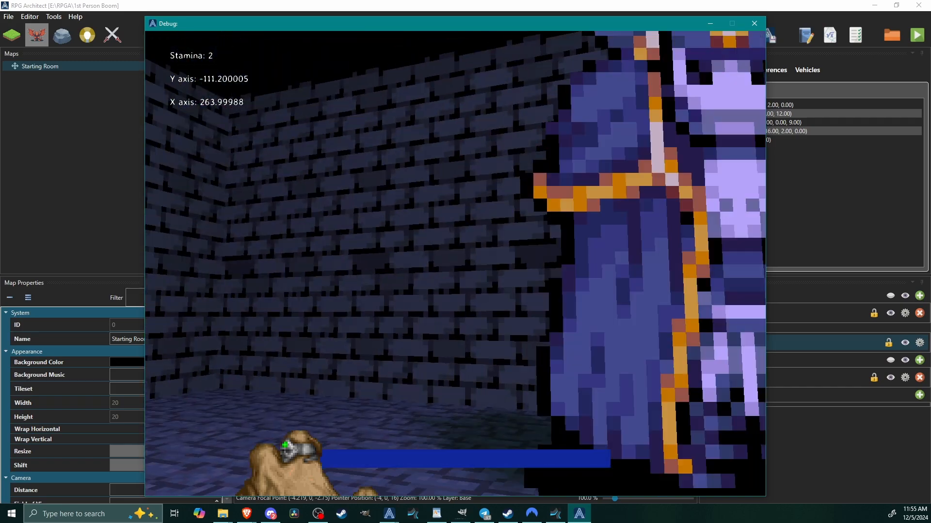
key(w)
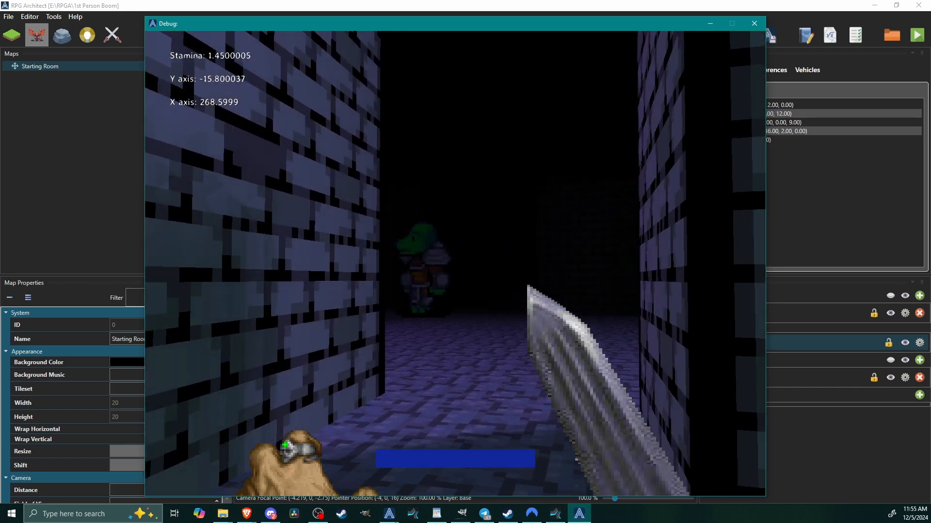
key(w)
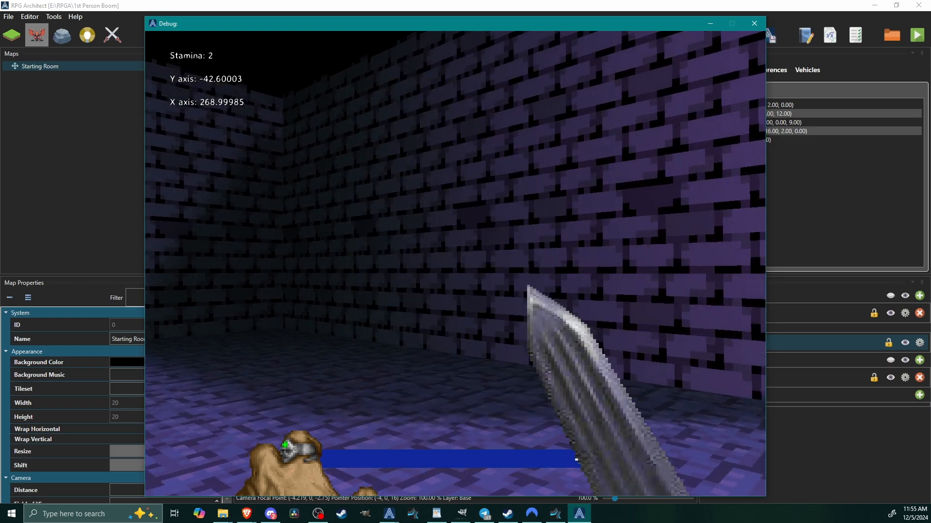
Leave the central chamber, approach the lizardman in the red-lit area, and attack it with magic.
key(w)
key(w)
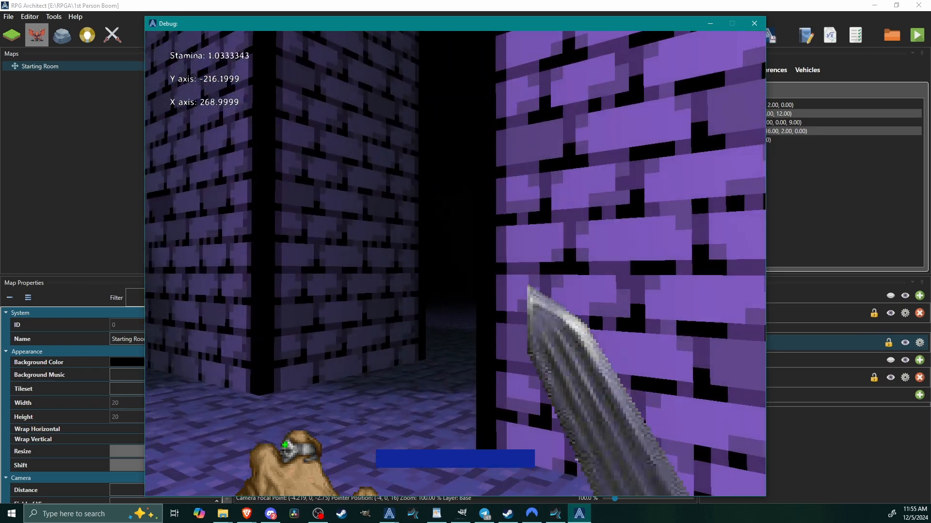
key(w)
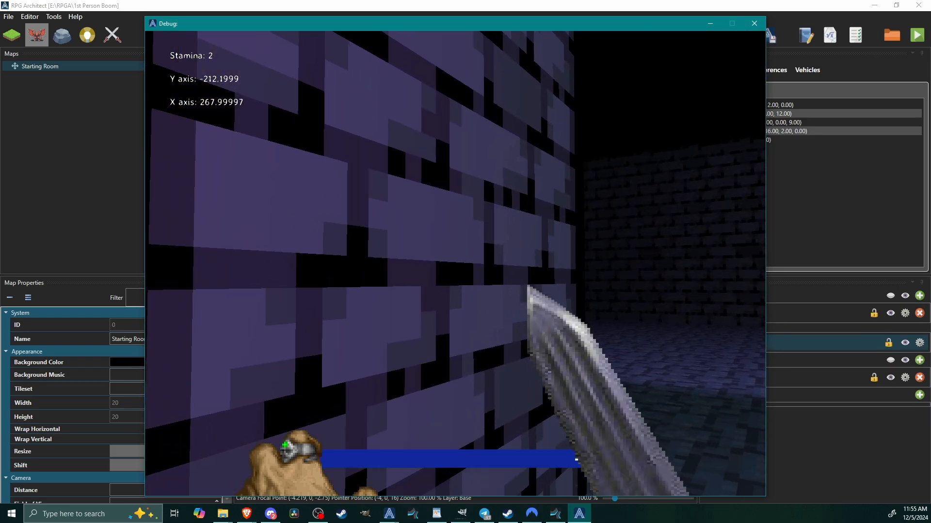
key(w)
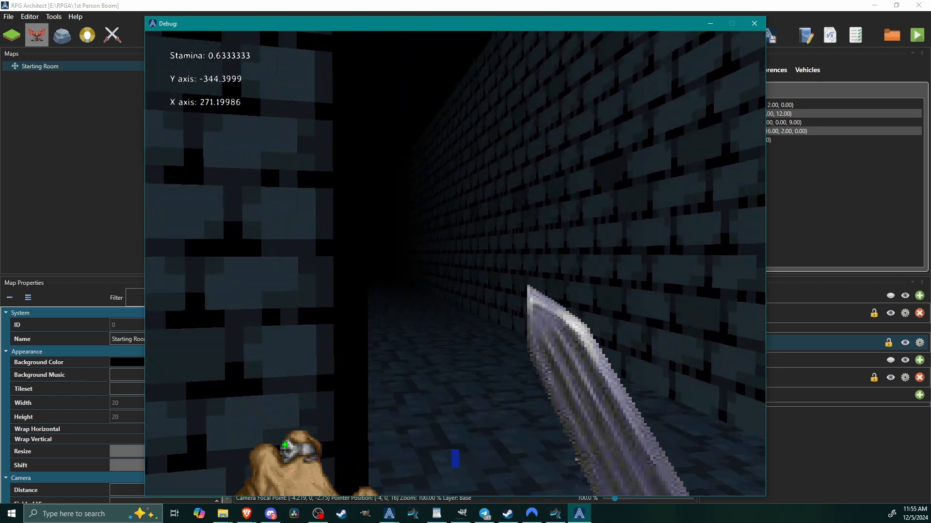
key(w)
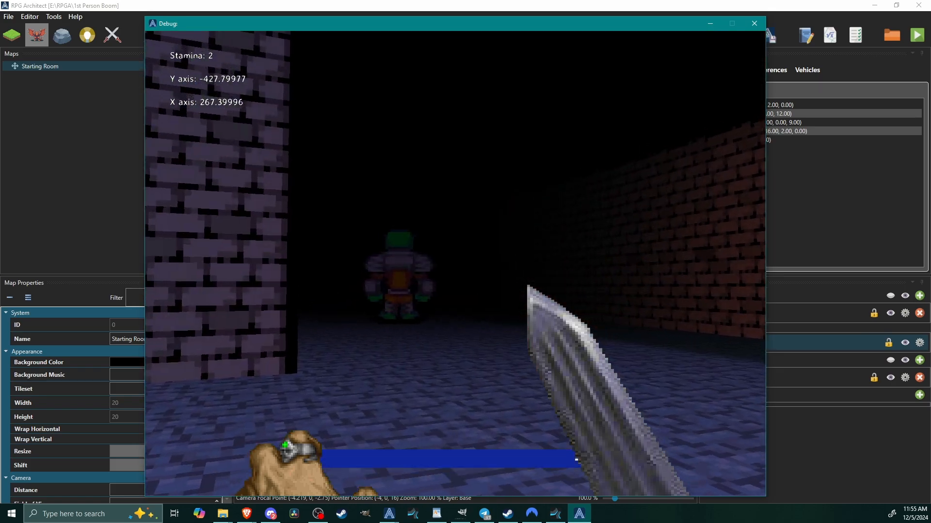
key(w)
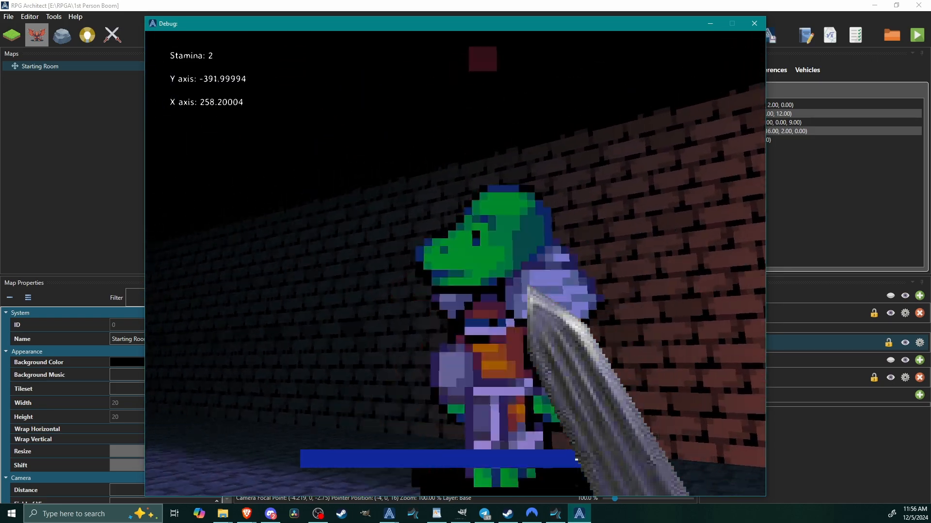
Seek out the liches in the outer hall and test the sword and magic attacks on them.
key(w)
key(w)
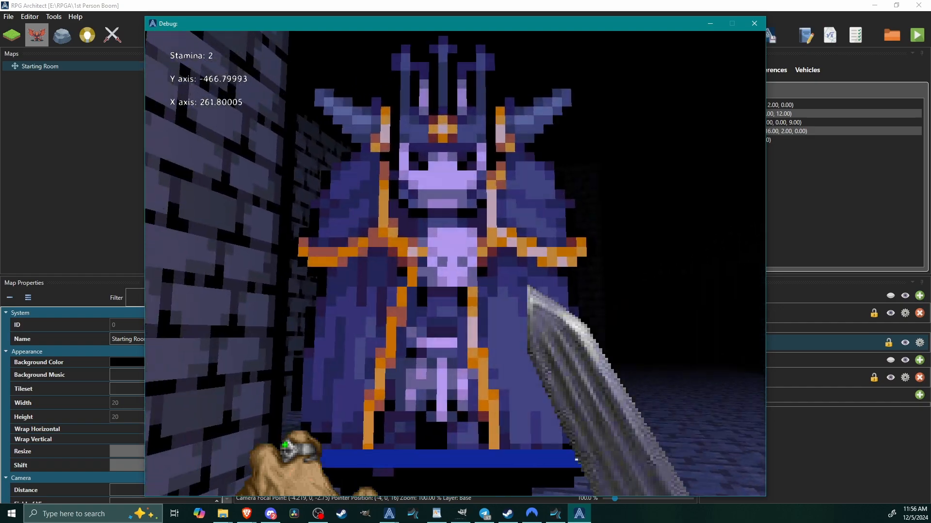
key(s)
key(w)
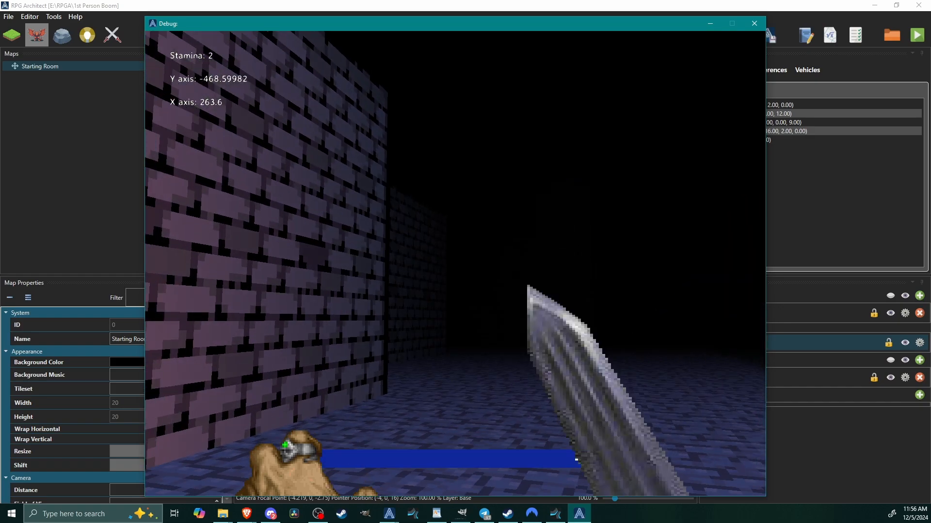
key(w)
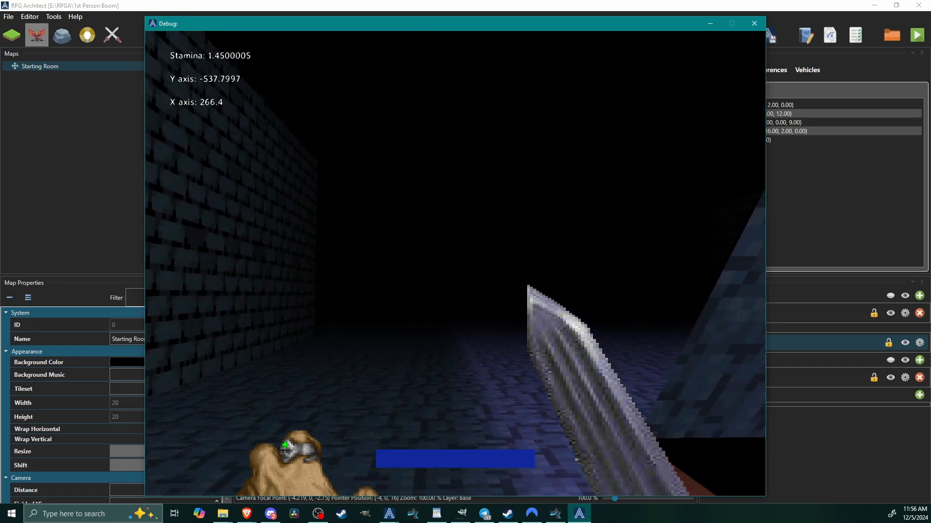
key(w)
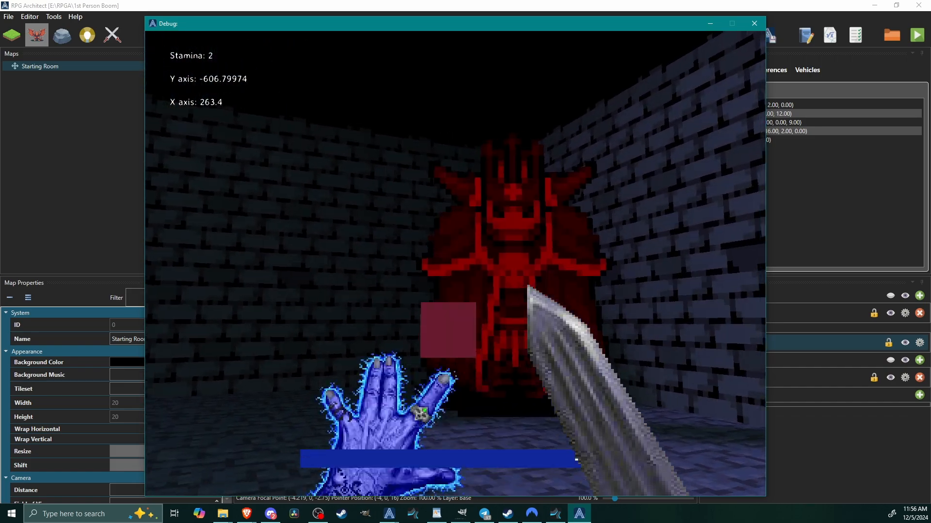
Explore the area around the ramp, testing movement with both hand overlays put away and equipped again.
key(w)
key(w)
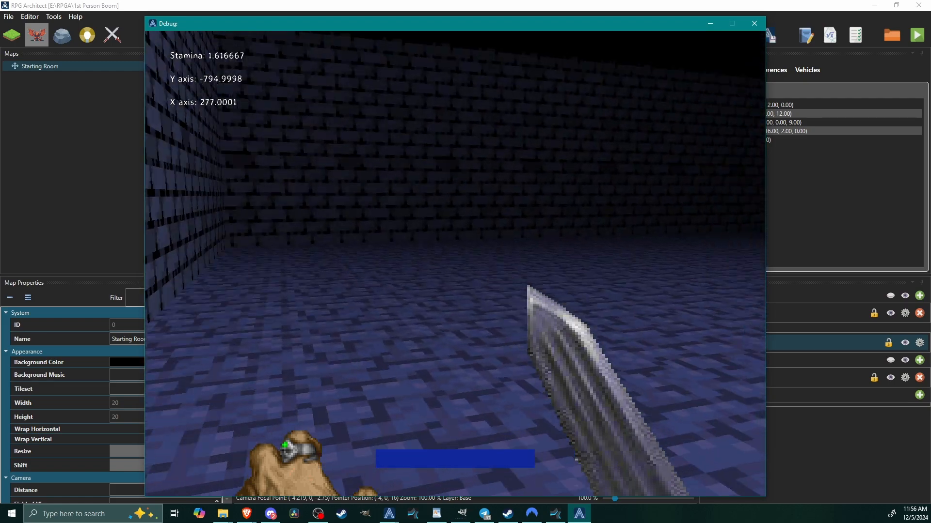
key(w)
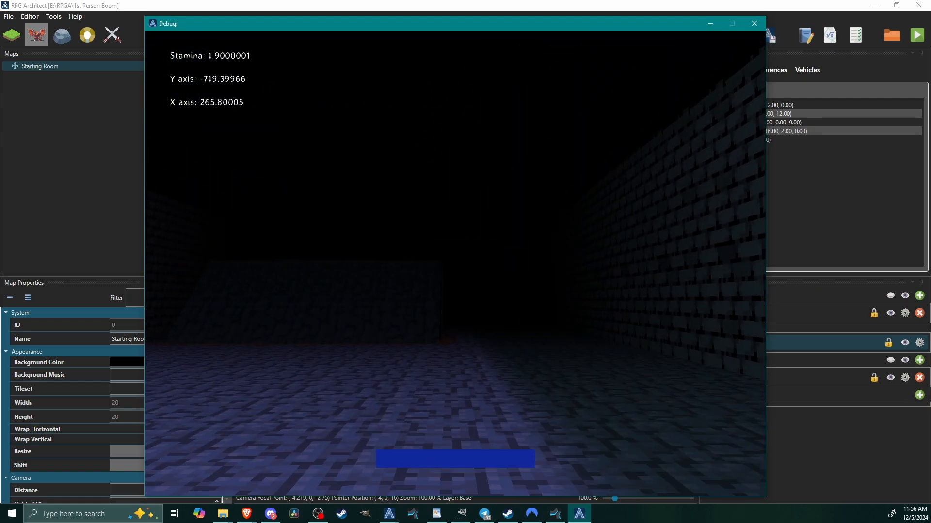
key(w)
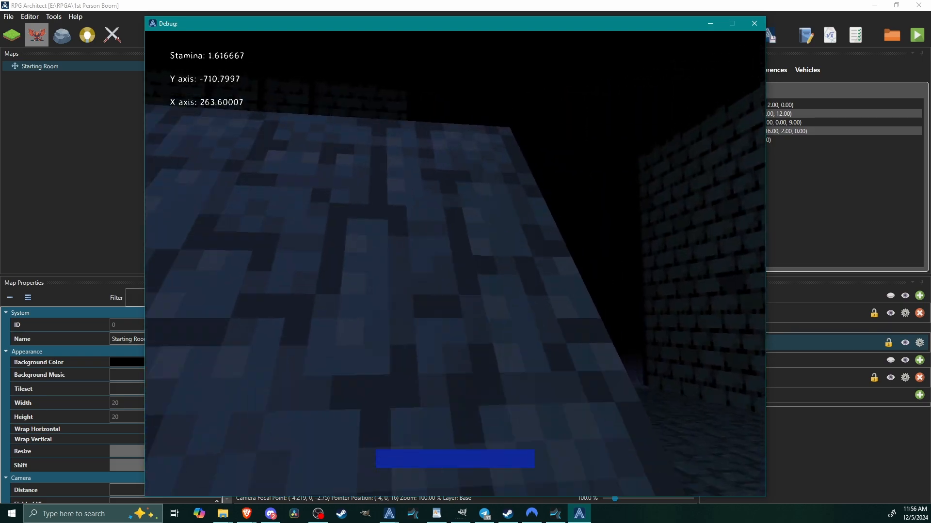
key(w)
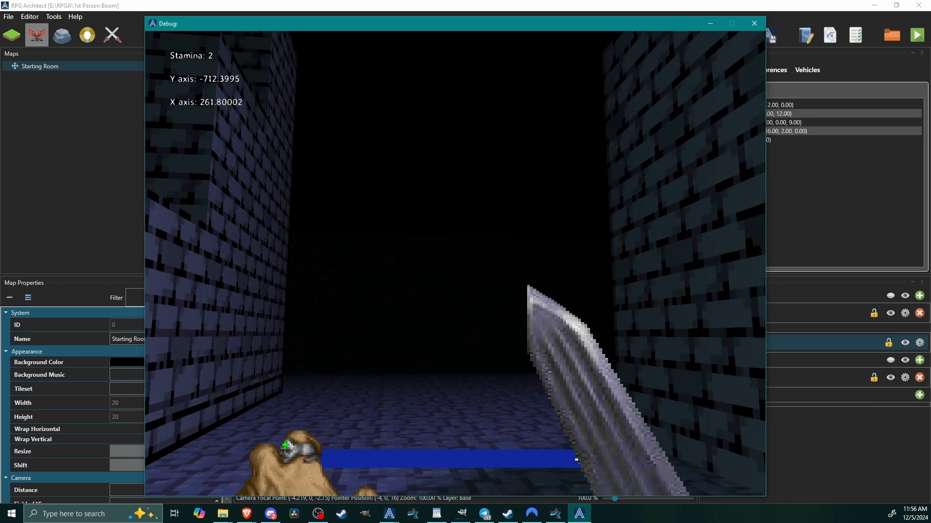
Walk from the red-lit area back into the central chamber, testing sword swings and movement on the way.
key(w)
key(w)
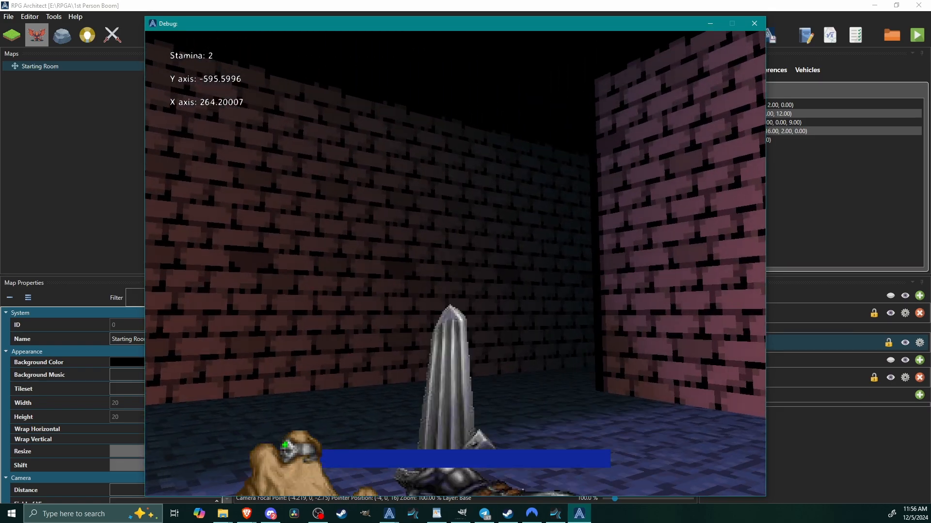
key(w)
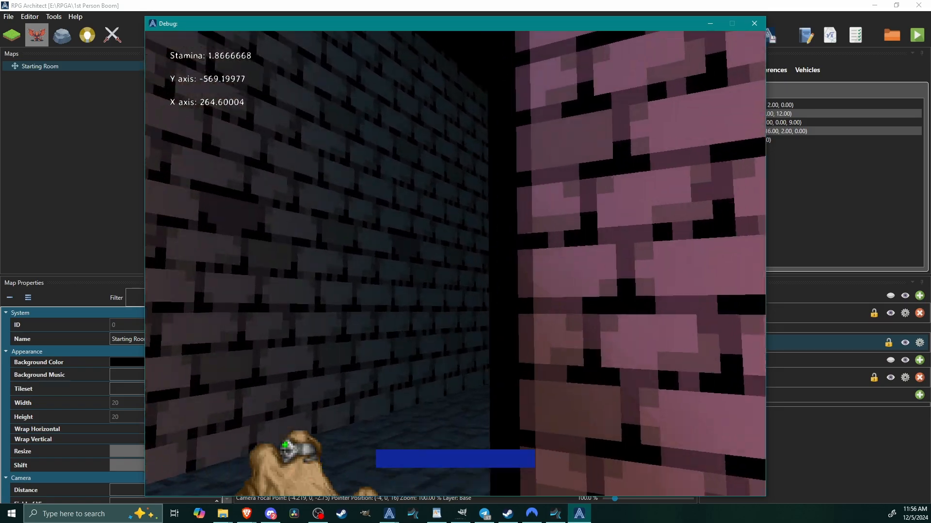
key(w)
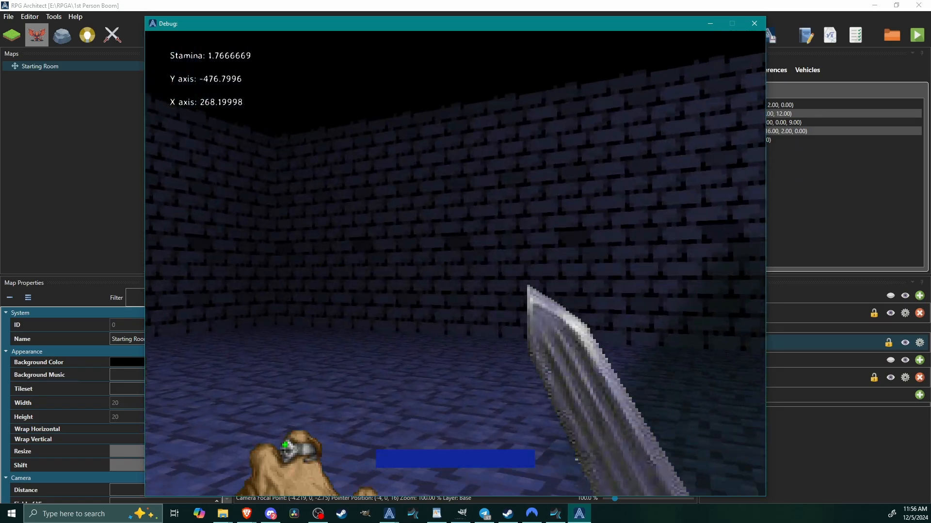
key(w)
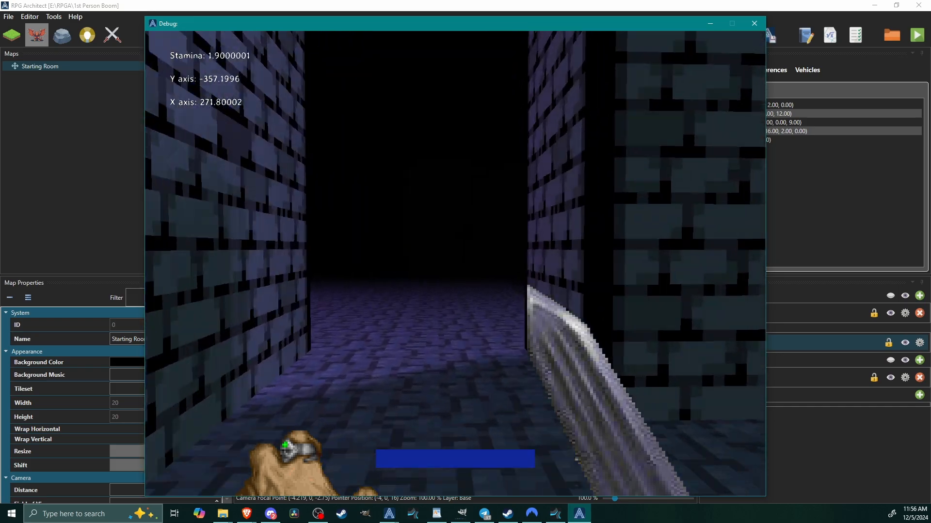
key(w)
key(a)
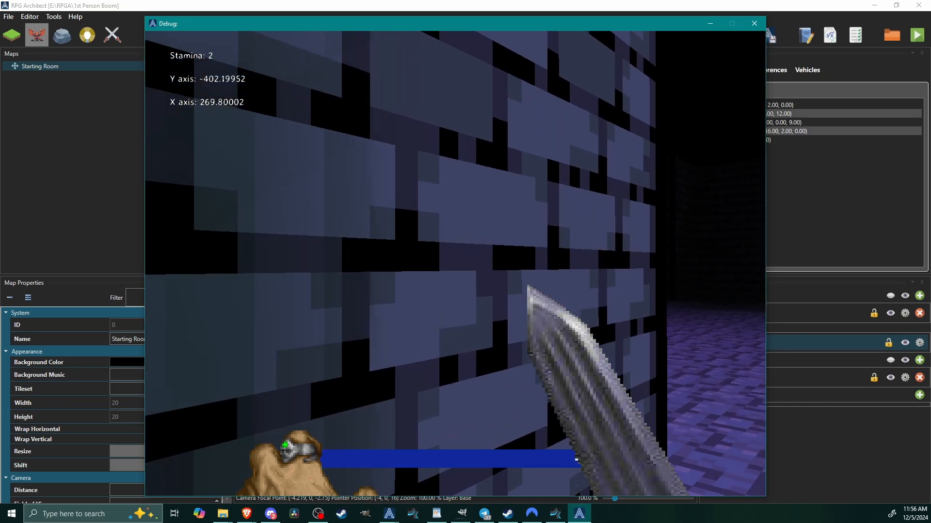
key(shift+d)
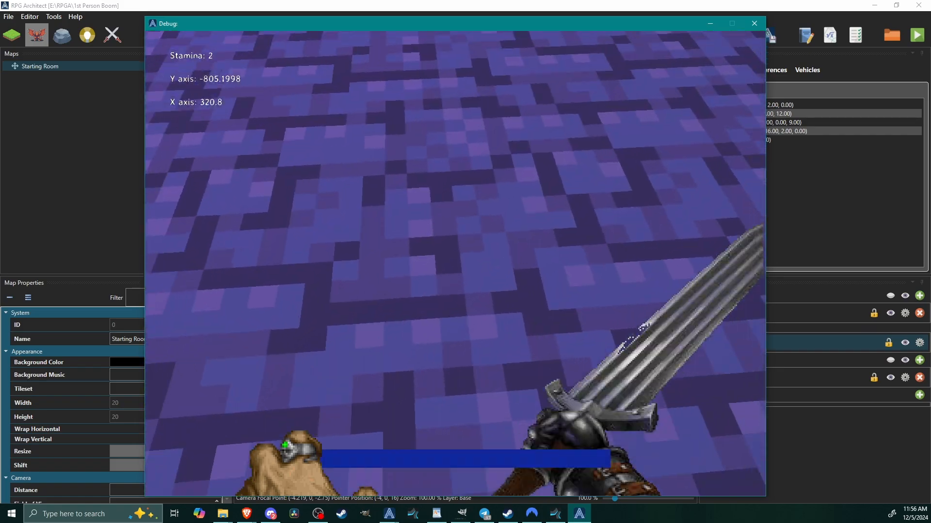
Test sword swings and a magic cast while sprinting around inside the central chamber.
click(455, 263)
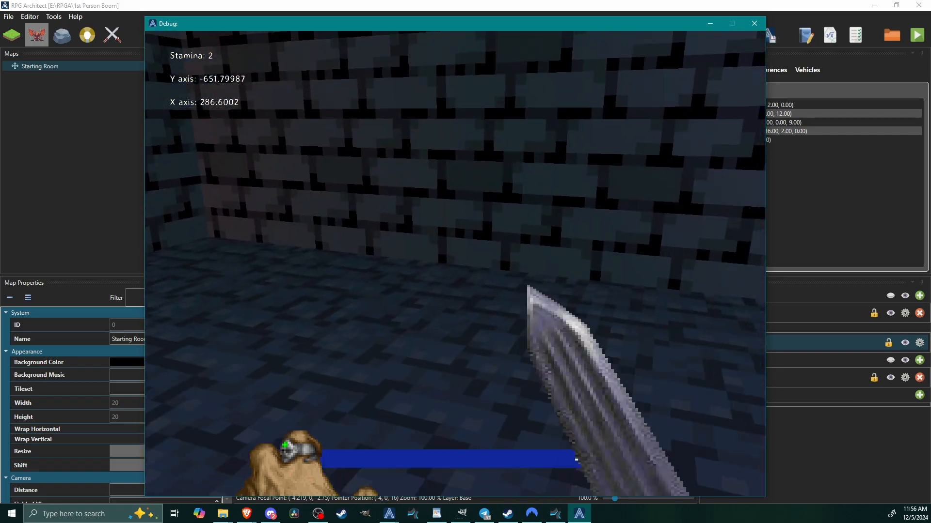
right_click(455, 264)
key(shift+w)
key(shift+w)
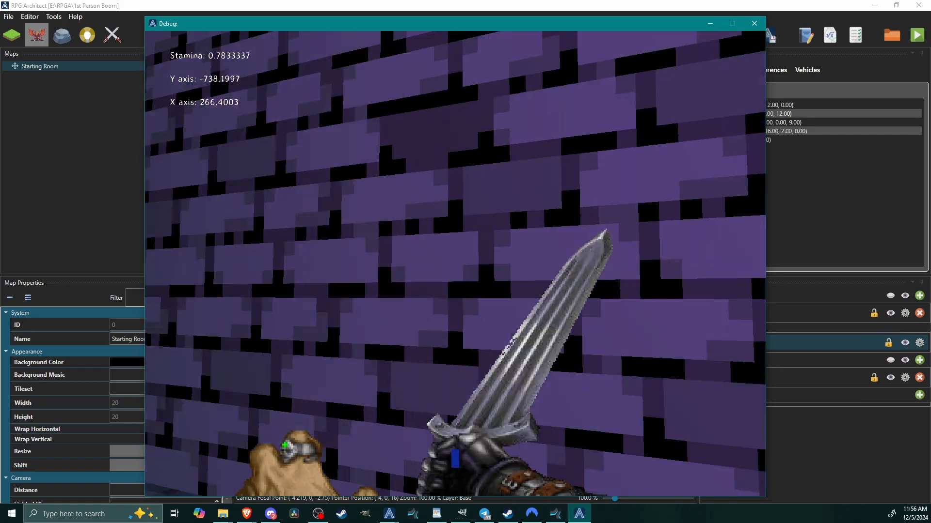
click(456, 264)
click(455, 264)
key(w)
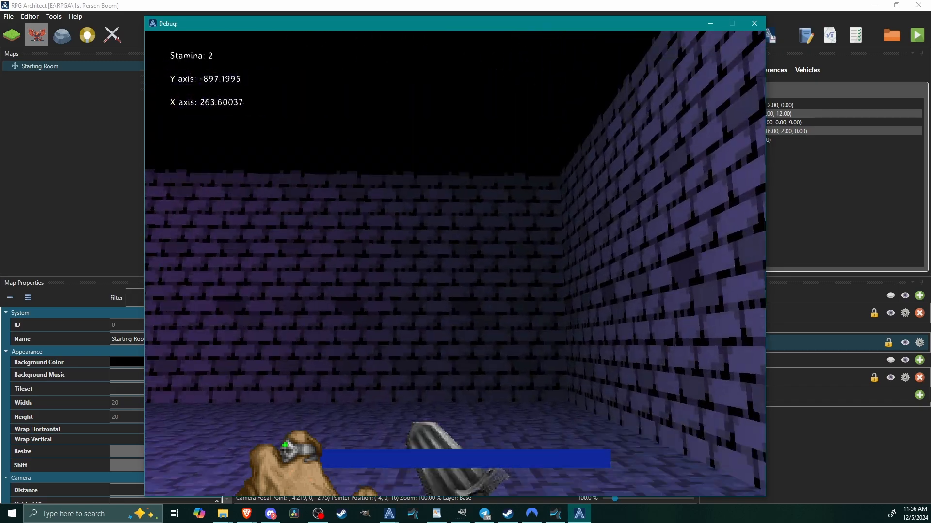
key(w)
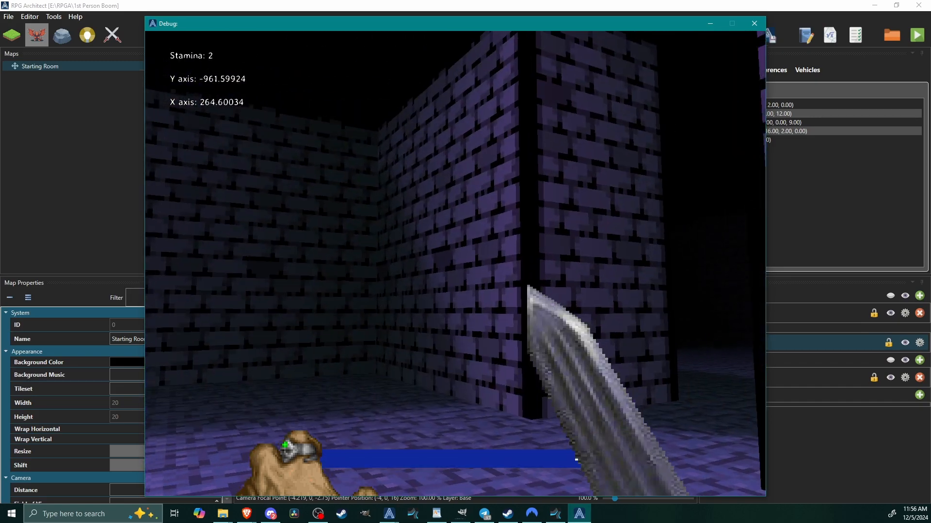
Cast magic projectiles repeatedly while sprinting around the central chamber and heading for its exit.
right_click(455, 264)
key(shift+w)
key(shift+w)
right_click(455, 263)
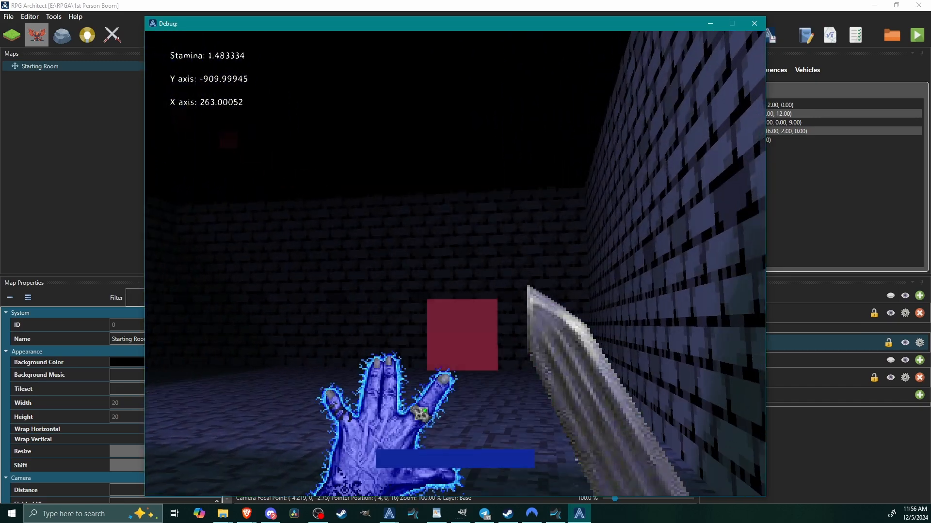
key(w)
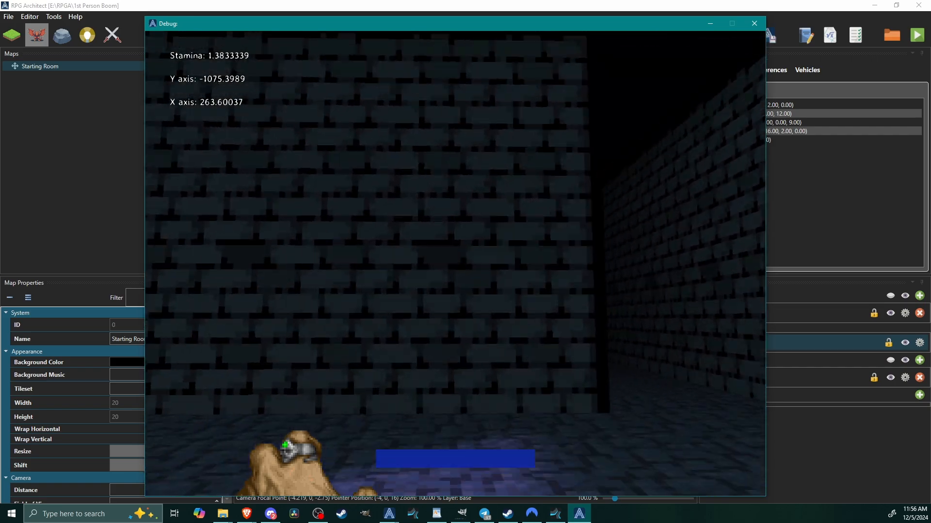
Sprint down the corridor and through the red-lit area while swinging the sword repeatedly.
key(shift+w)
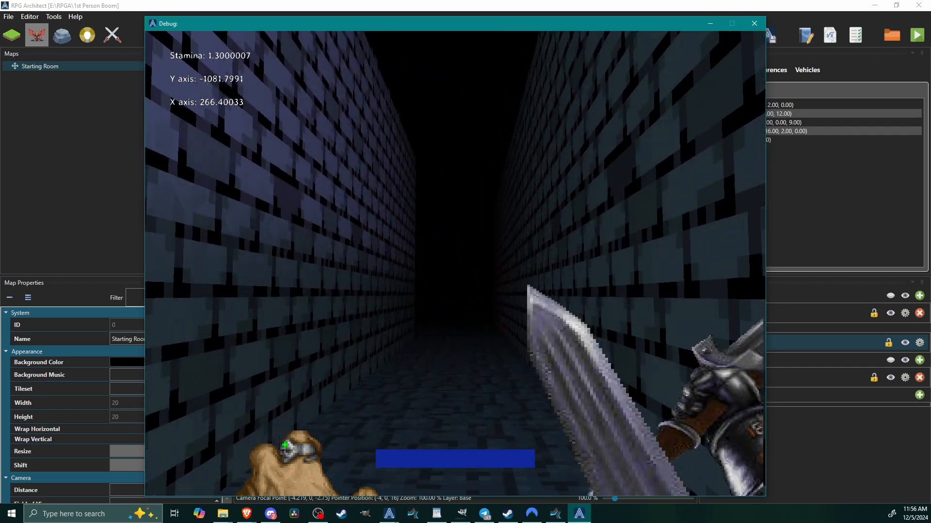
key(shift+w)
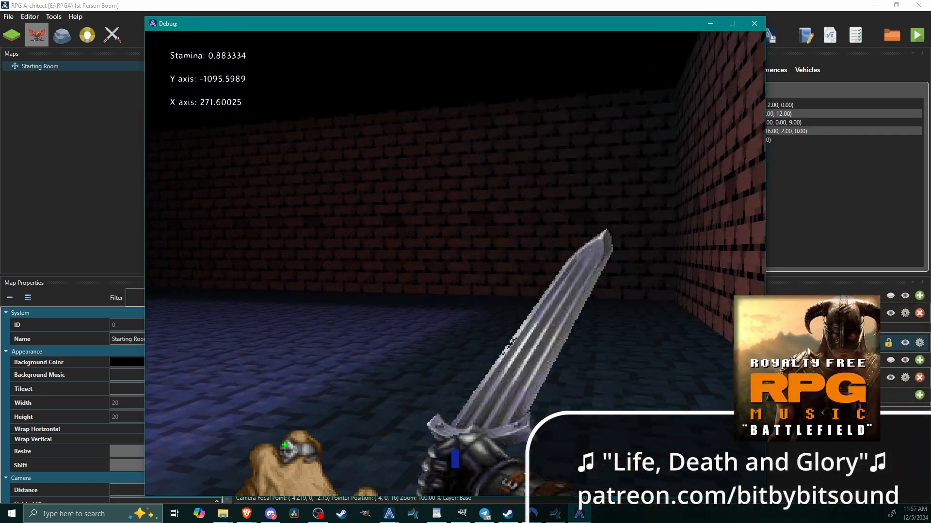
click(455, 264)
key(shift+w)
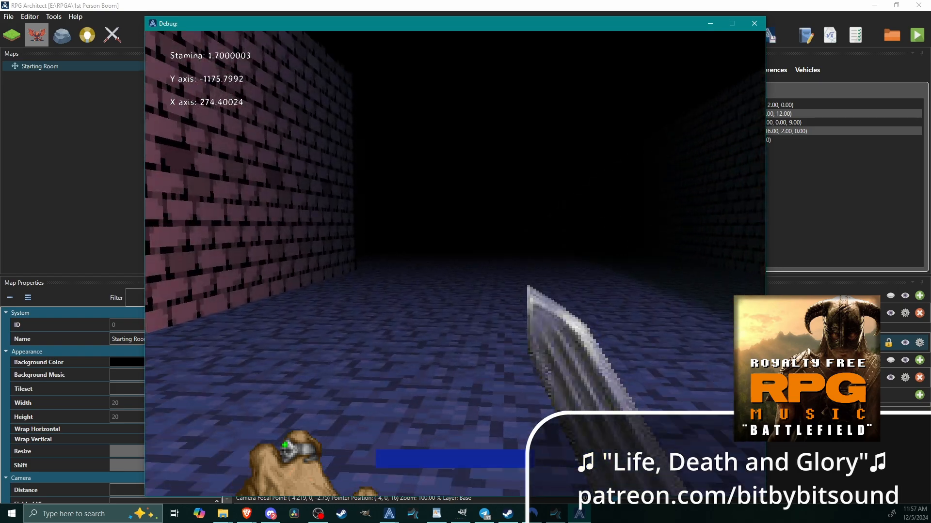
click(455, 263)
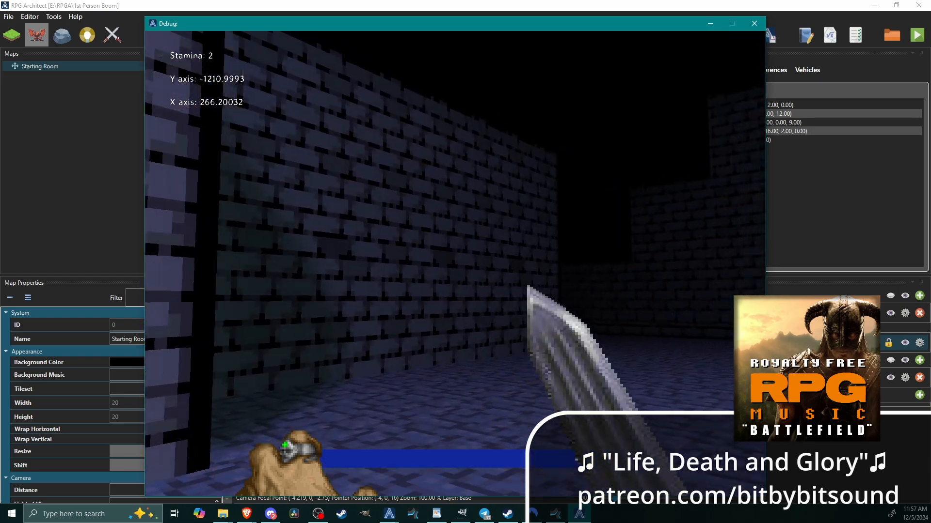
key(shift+w)
click(455, 264)
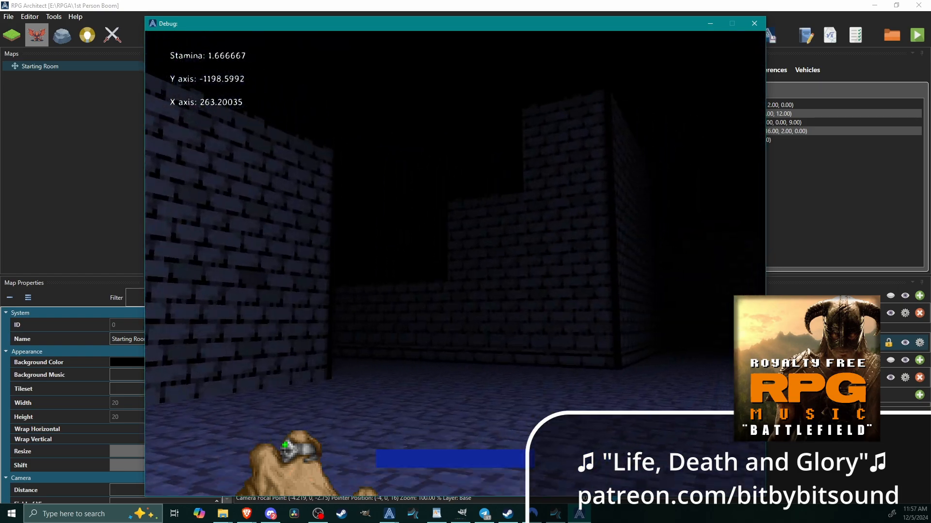
Test a magic cast while sprinting to the ramp, climb onto the raised platform, and end the playtest.
key(w)
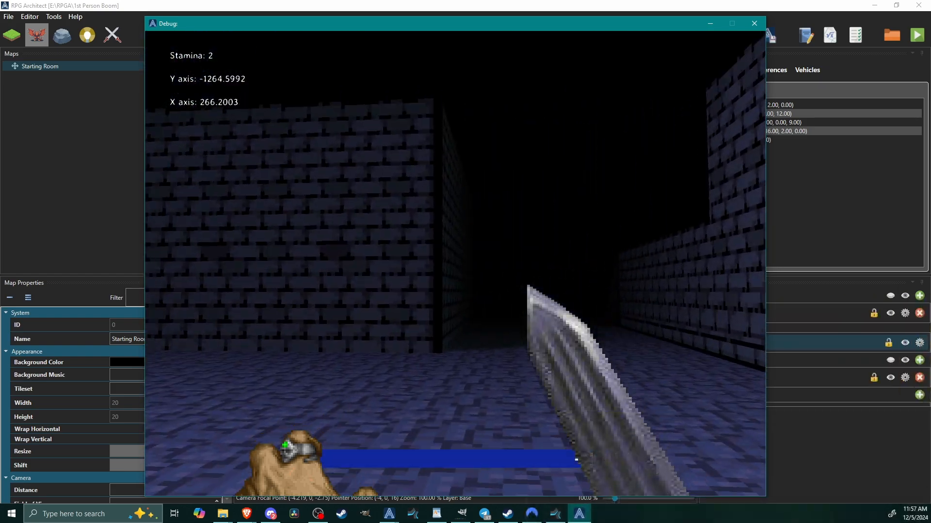
right_click(455, 264)
key(shift+w)
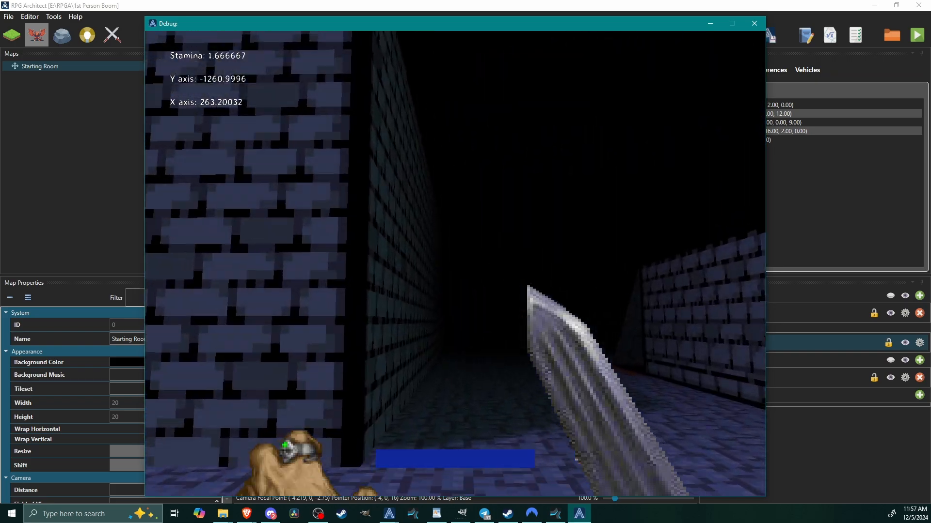
key(shift+w)
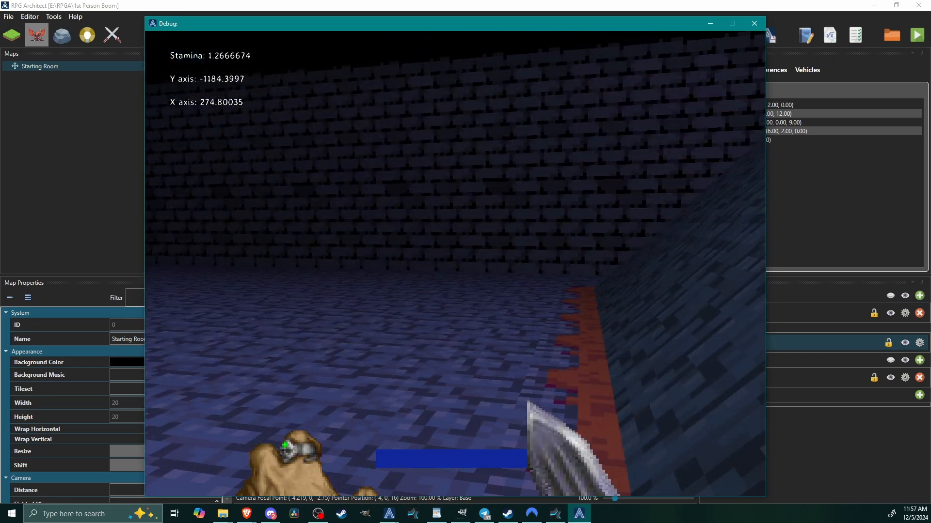
key(w)
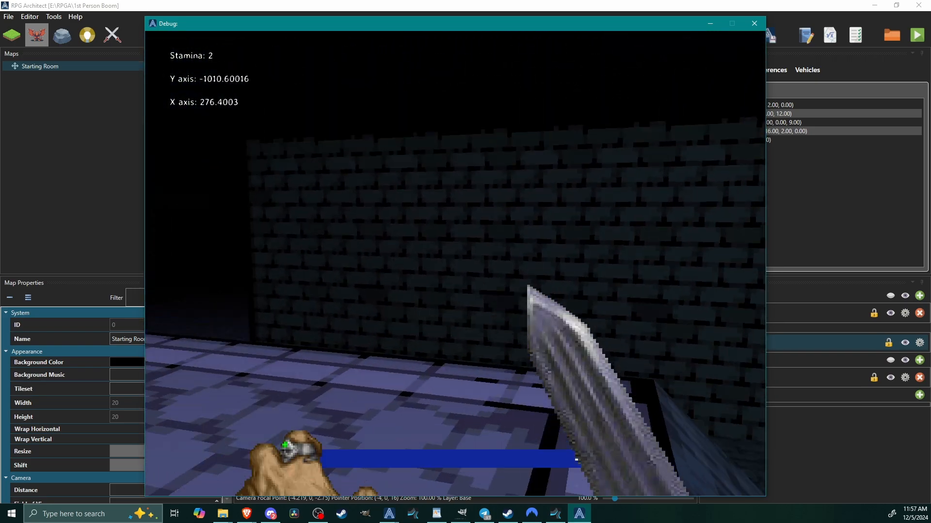
key(Escape)
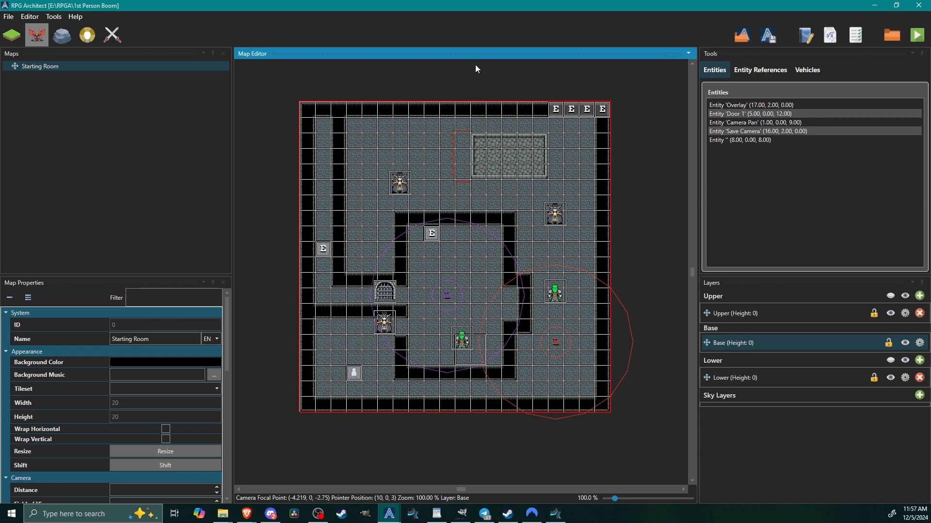